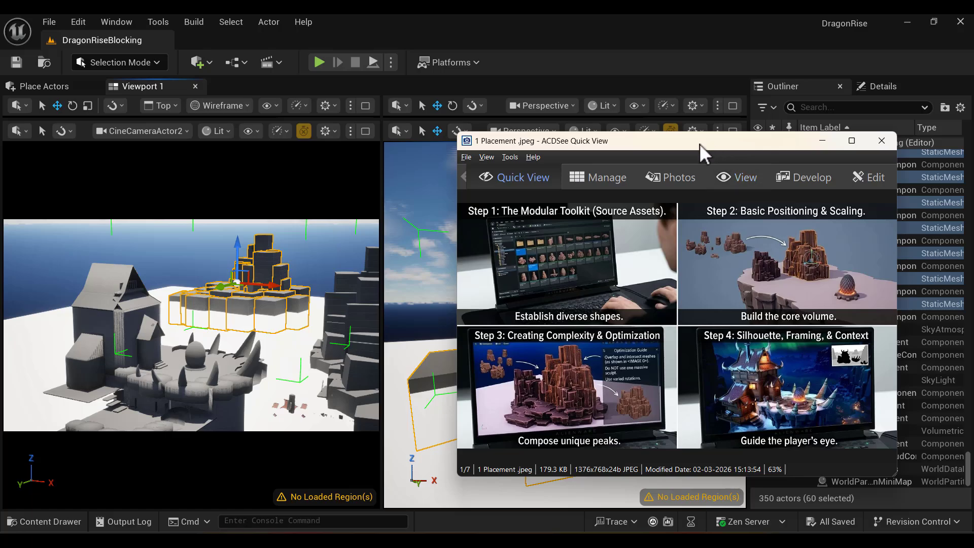
Review the 1 Placement .jpeg guide and open the project's Content folder in the content browser.
{"action": "double_click", "coordinate": [699, 144]}
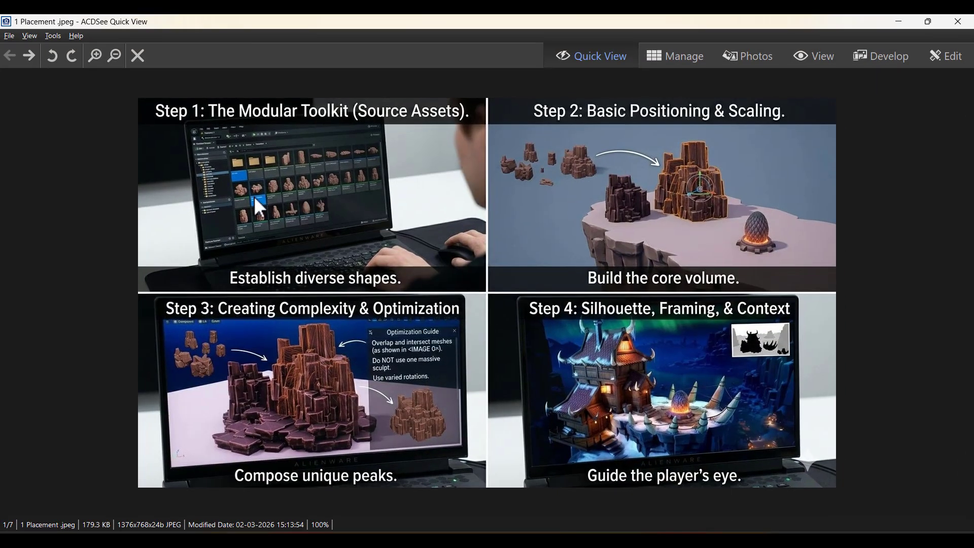
{"action": "left_click", "coordinate": [902, 22]}
{"action": "left_click", "coordinate": [50, 522]}
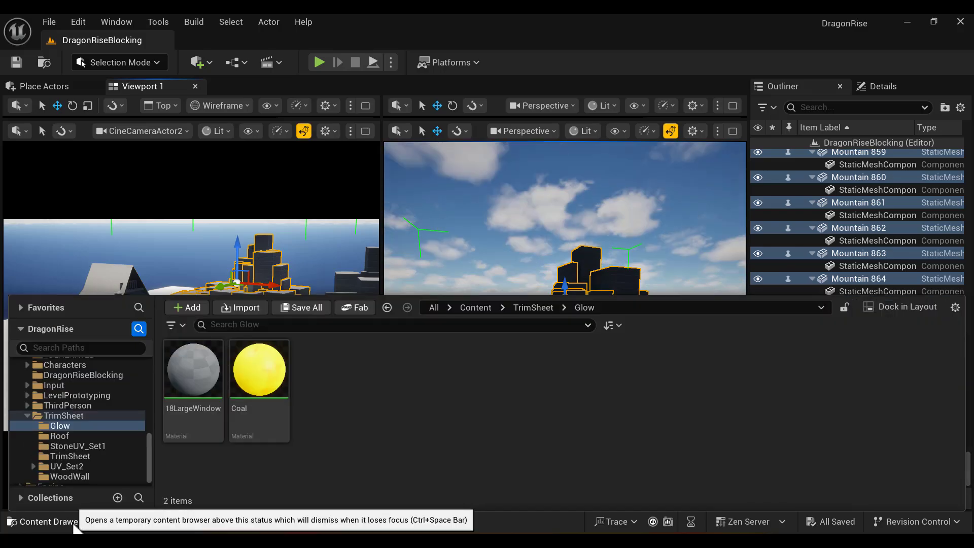
{"action": "scroll", "coordinate": [150, 449], "scroll_direction": "up", "scroll_amount": 10}
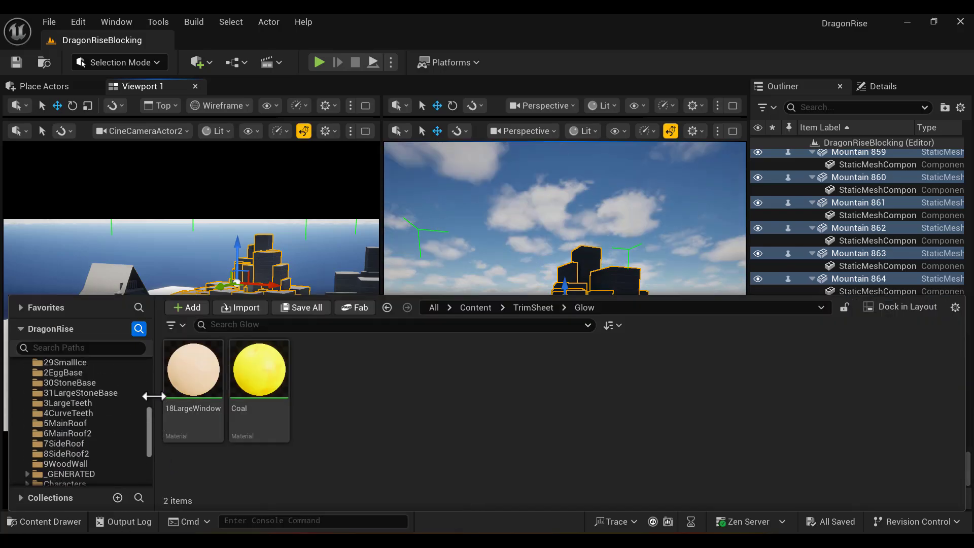
{"action": "left_click", "coordinate": [65, 374]}
{"action": "scroll", "coordinate": [140, 395], "scroll_direction": "down", "scroll_amount": 1}
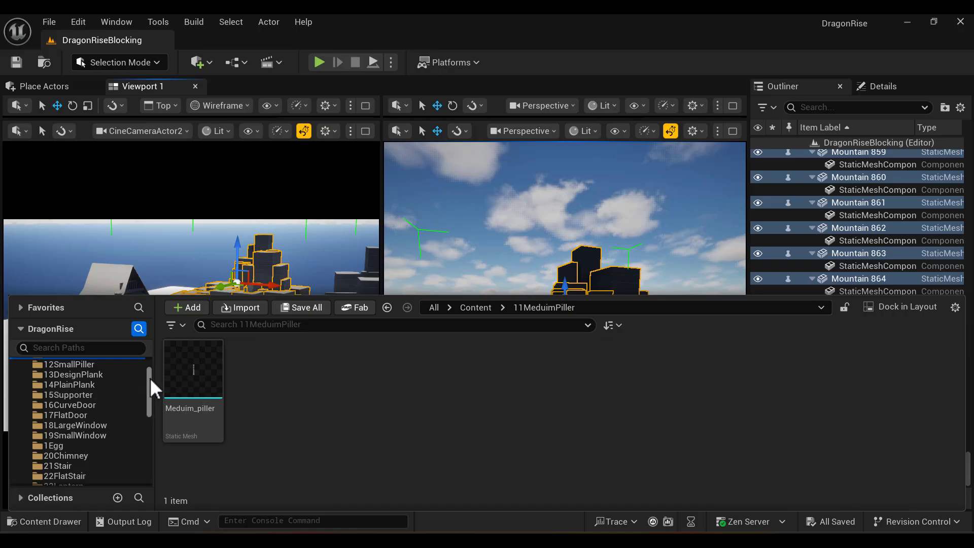
{"action": "scroll", "coordinate": [151, 379], "scroll_direction": "up", "scroll_amount": 1}
{"action": "left_click", "coordinate": [66, 375]}
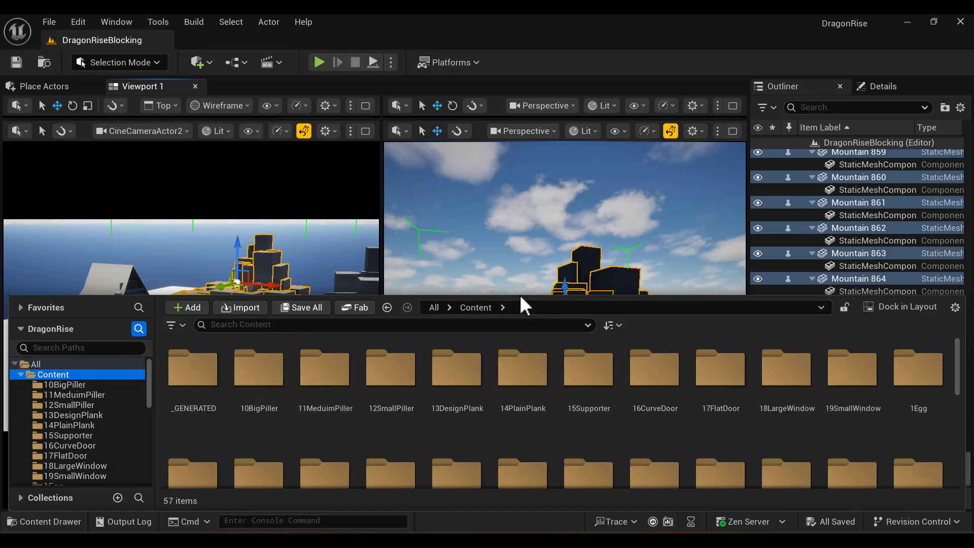
Look over the modular asset folders inside Content, such as 14PlainPlank, 17FlatDoor and 1Egg, alongside the placement guide.
{"action": "mouse_move", "coordinate": [958, 358]}
{"action": "left_mouse_down"}
{"action": "mouse_move", "coordinate": [957, 410]}
{"action": "mouse_move", "coordinate": [947, 345]}
{"action": "left_mouse_up"}
{"action": "left_click", "coordinate": [928, 375]}
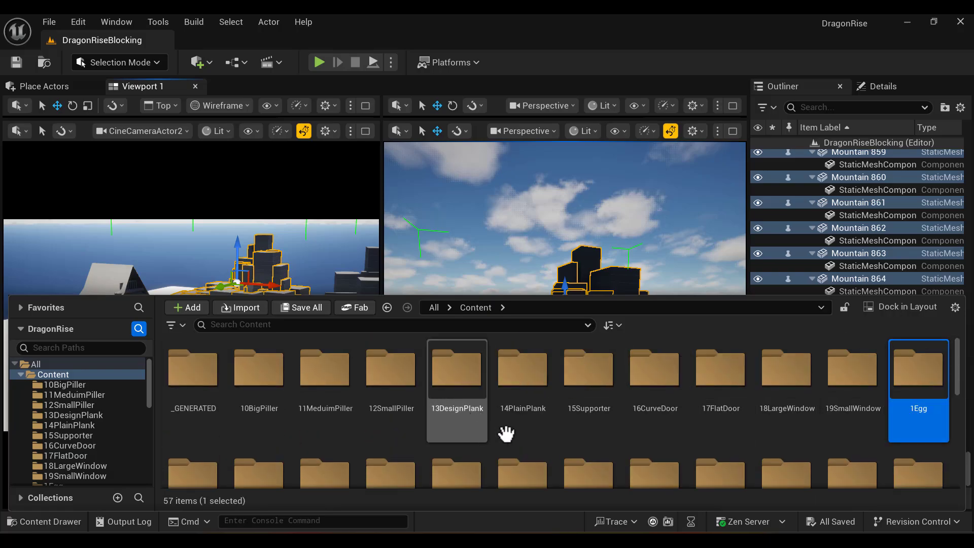
{"action": "left_click", "coordinate": [523, 381]}
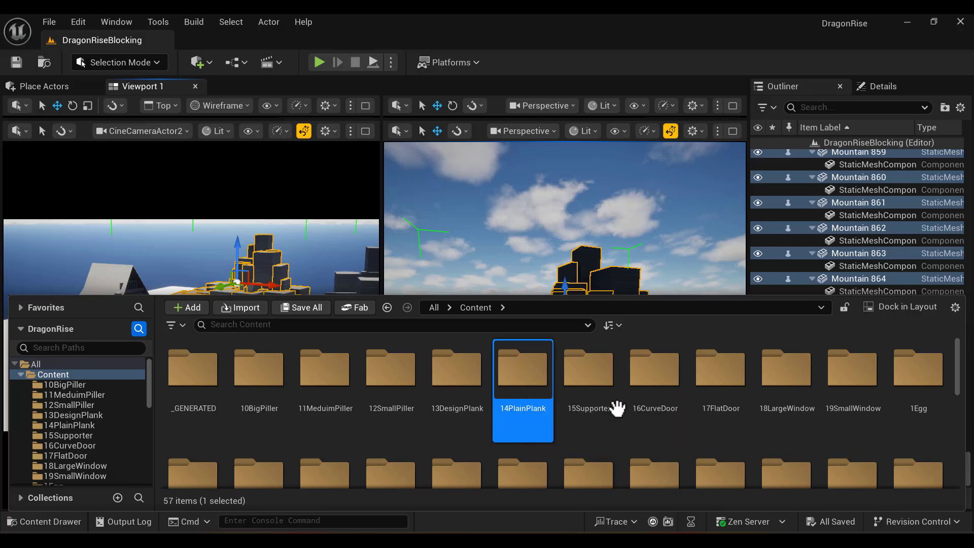
{"action": "left_click", "coordinate": [711, 401]}
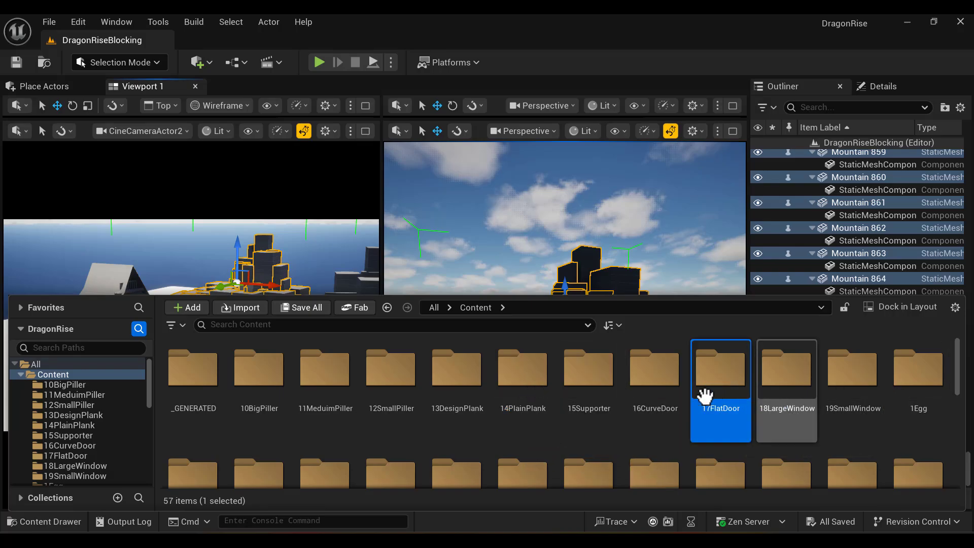
{"action": "left_click", "coordinate": [913, 385]}
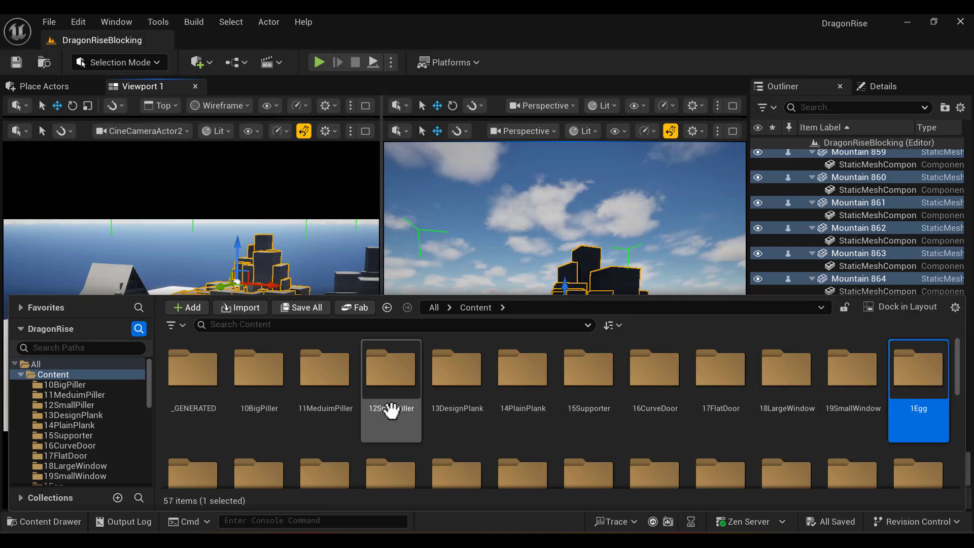
{"action": "left_click_drag", "start_coordinate": [514, 293], "coordinate": [514, 297]}
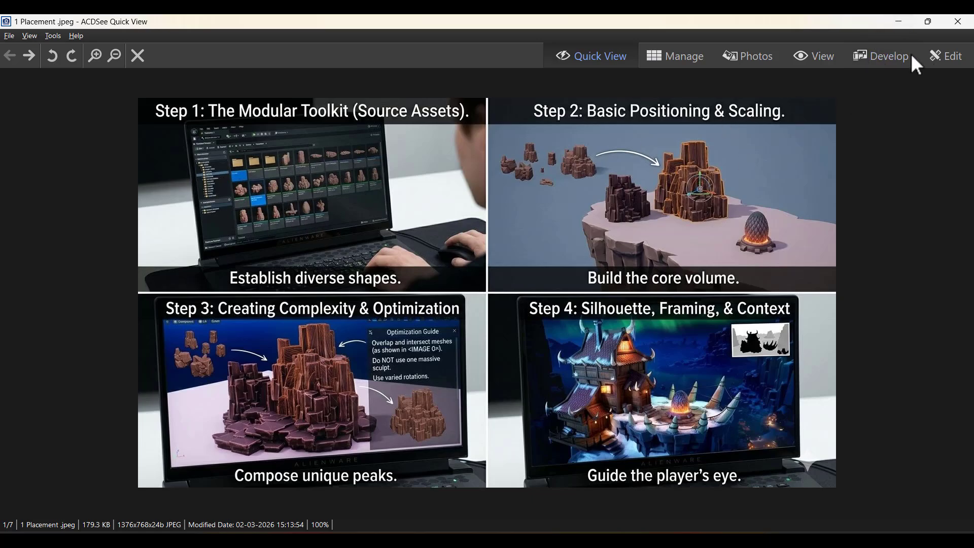
{"action": "left_click", "coordinate": [906, 24]}
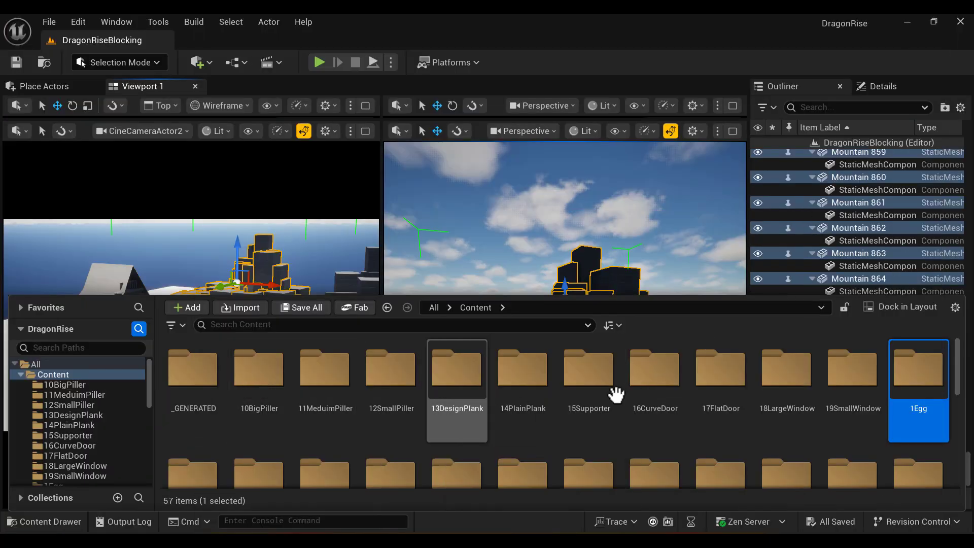
Open the 17FlatDoor folder and examine the asset actions available for the Flat_door static mesh.
{"action": "double_click", "coordinate": [719, 383]}
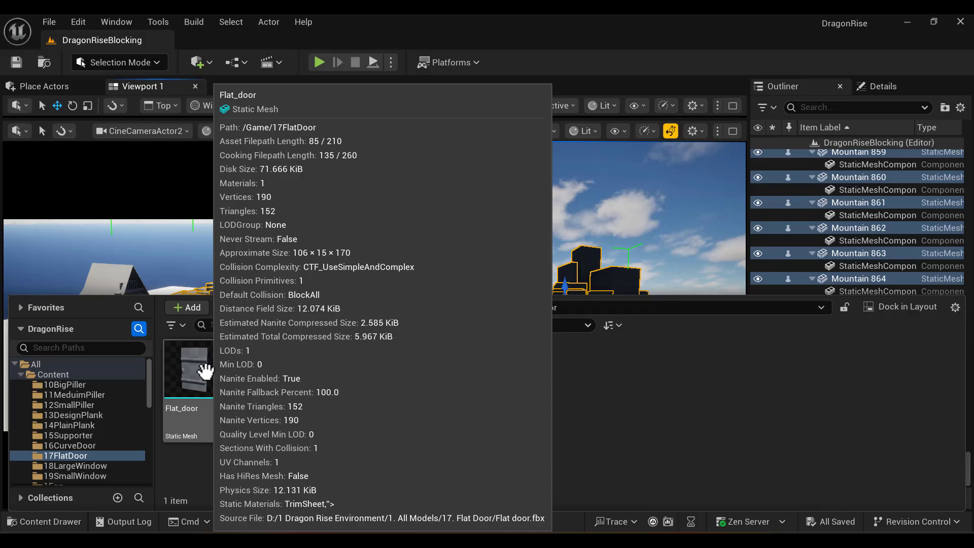
{"action": "right_click", "coordinate": [186, 373]}
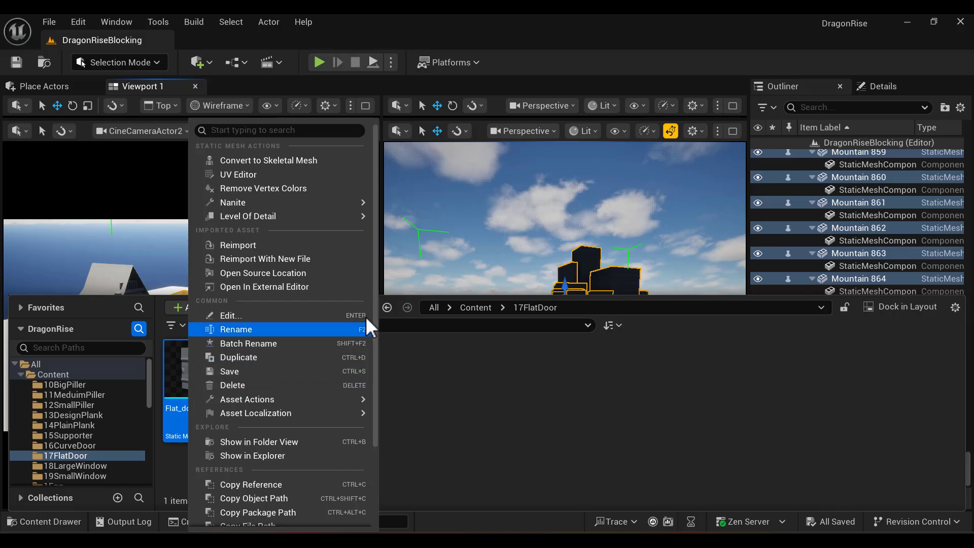
{"action": "left_click_drag", "start_coordinate": [377, 270], "coordinate": [382, 347]}
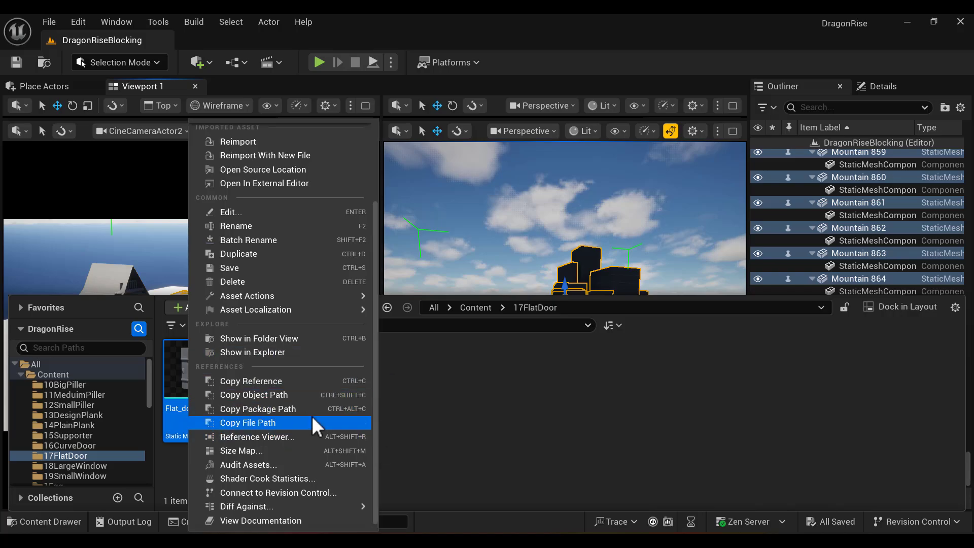
{"action": "left_click", "coordinate": [348, 362]}
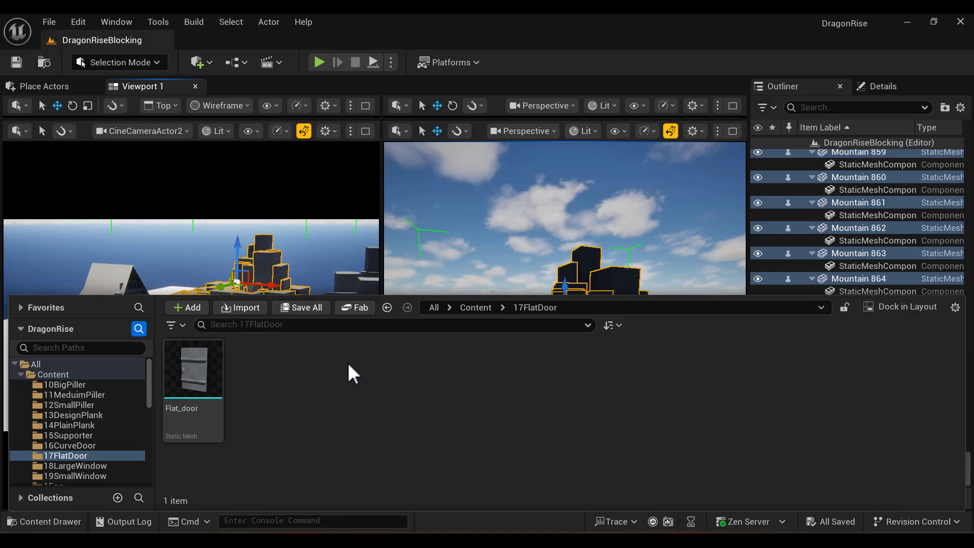
Browse the folders and levels in Content from beginning to end and check the placement guide again.
{"action": "left_click", "coordinate": [59, 375]}
{"action": "left_click_drag", "start_coordinate": [963, 367], "coordinate": [963, 439]}
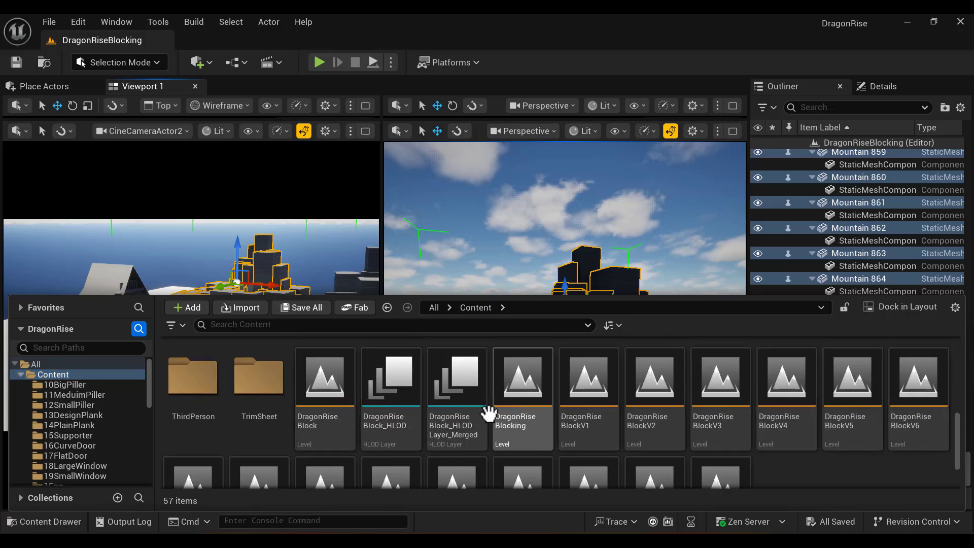
{"action": "left_click_drag", "start_coordinate": [960, 434], "coordinate": [960, 359]}
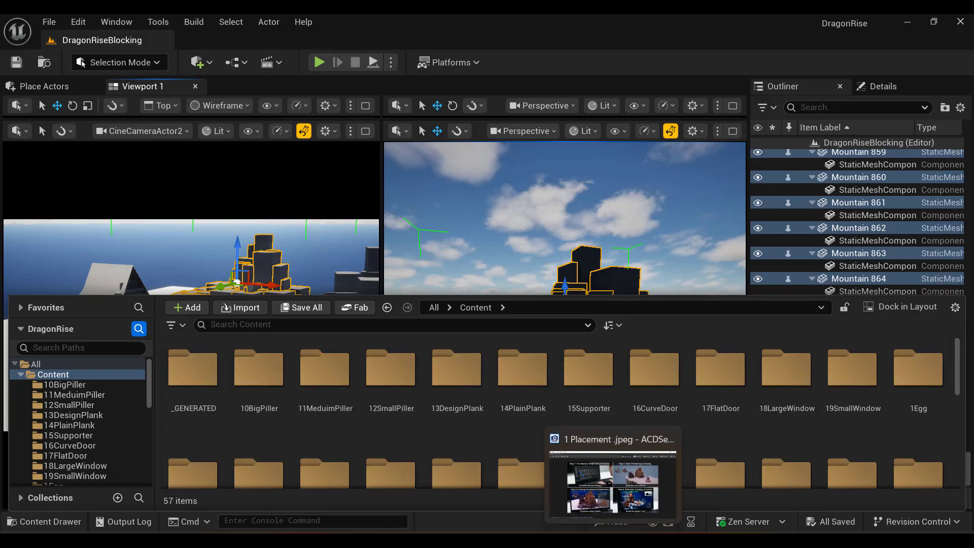
{"action": "left_click", "coordinate": [612, 541]}
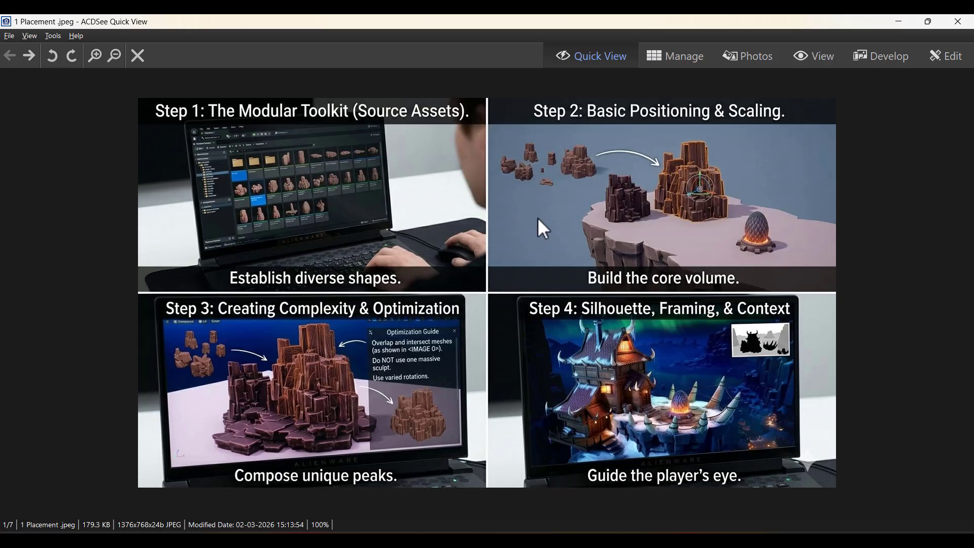
{"action": "left_click", "coordinate": [899, 21]}
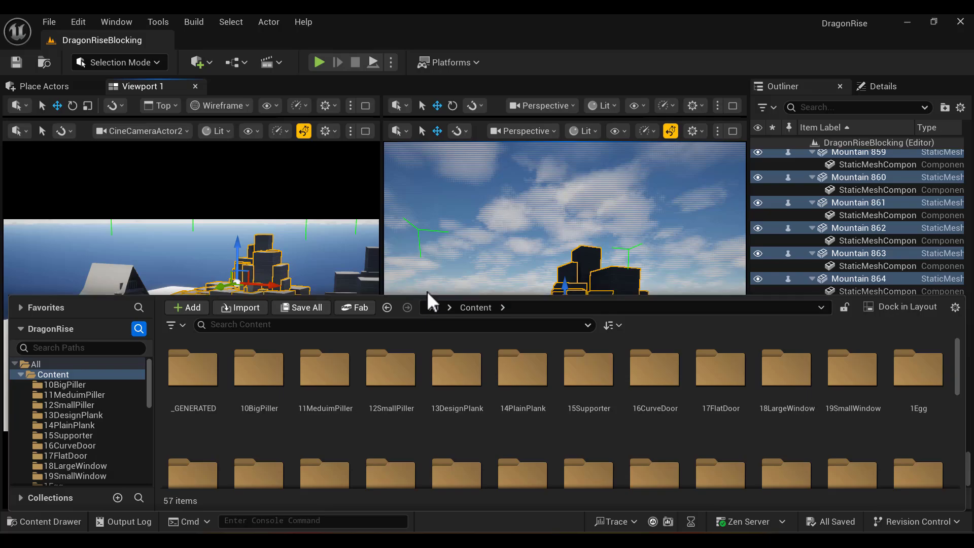
Shrink the content browser to uncover the perspective view and inspect the selected mountain blocks.
{"action": "left_click_drag", "start_coordinate": [427, 293], "coordinate": [451, 466]}
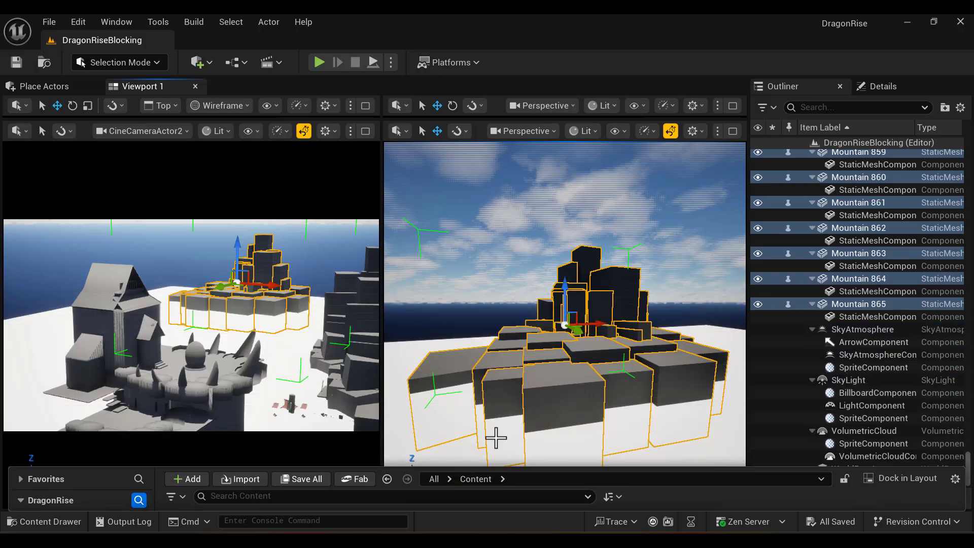
{"action": "right_click_drag", "start_coordinate": [524, 441], "coordinate": [570, 440]}
{"action": "scroll", "coordinate": [583, 374], "scroll_direction": "down", "scroll_amount": 2}
{"action": "right_click", "coordinate": [584, 376]}
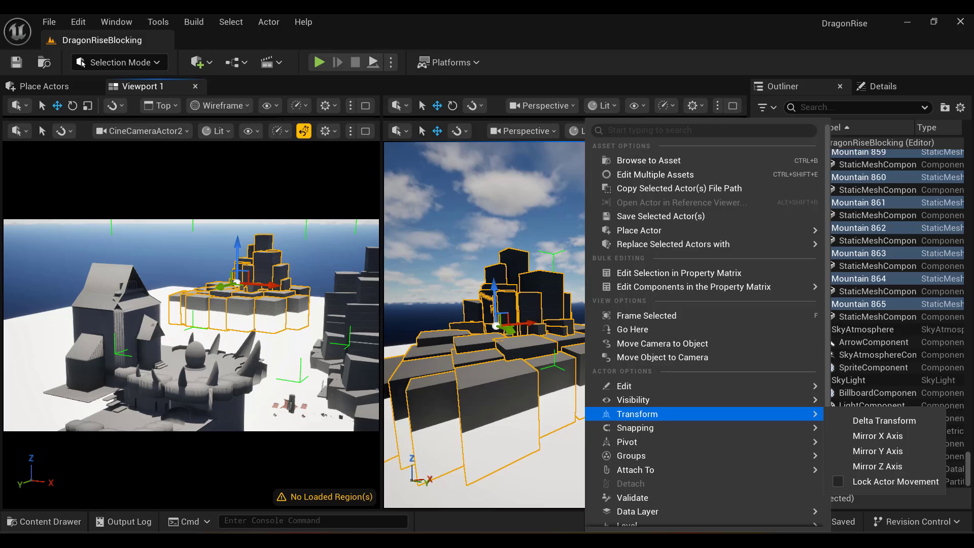
Open Dragon Rise-finalrender-01.jpg from the Dragon's Rise folder and float it as a reference window over the Unreal editor.
{"action": "left_click", "coordinate": [474, 540]}
{"action": "left_click", "coordinate": [583, 483]}
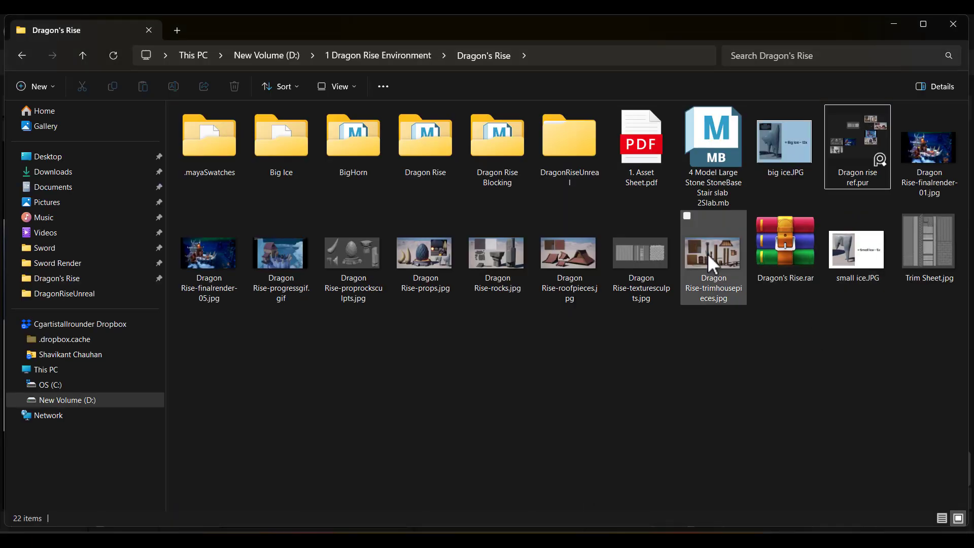
{"action": "left_click", "coordinate": [941, 157]}
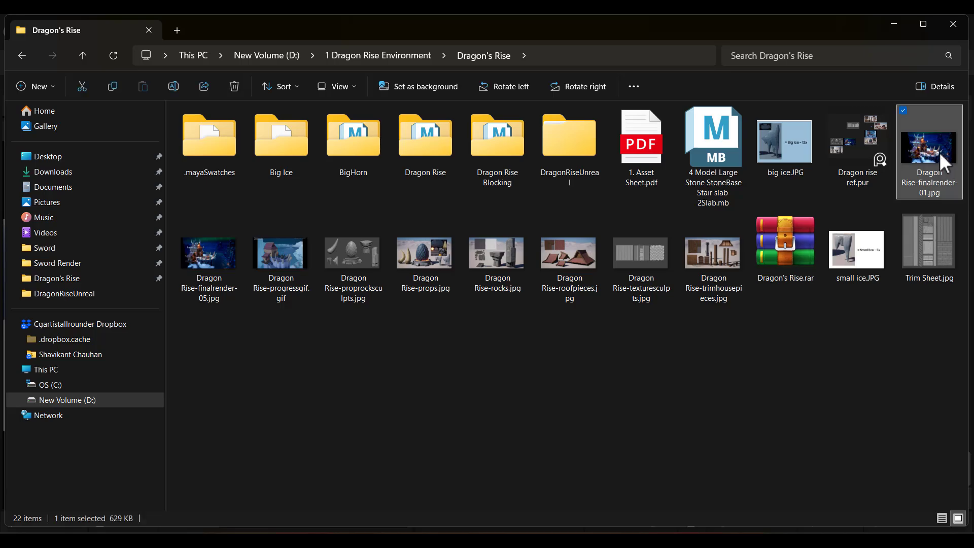
{"action": "double_click", "coordinate": [939, 155]}
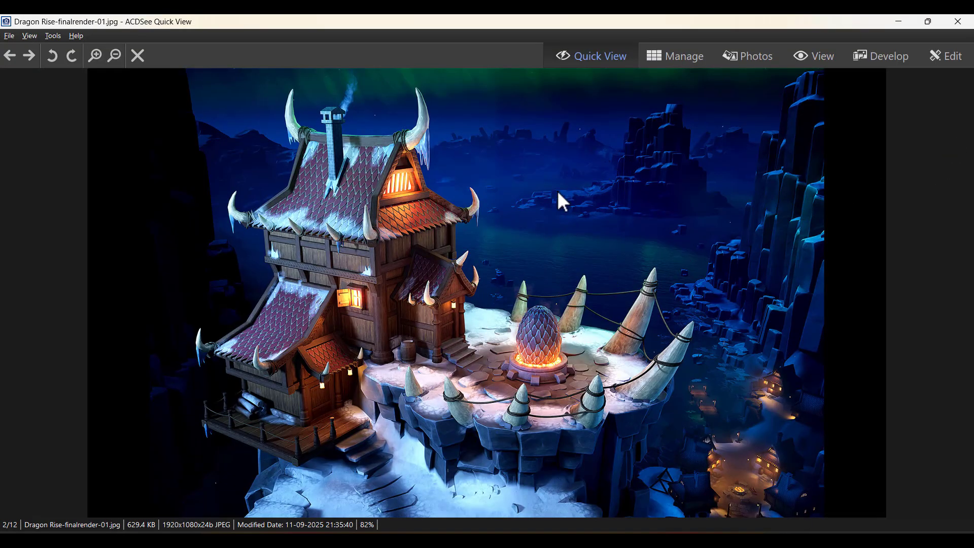
{"action": "left_click_drag", "start_coordinate": [620, 14], "coordinate": [695, 120]}
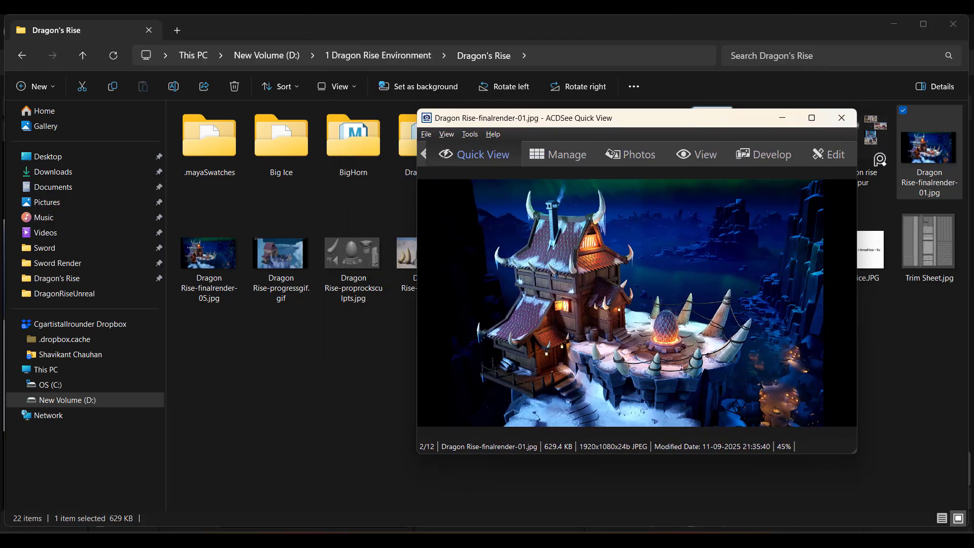
{"action": "left_click", "coordinate": [218, 541]}
{"action": "left_click_drag", "start_coordinate": [601, 122], "coordinate": [740, 139]}
Compare the selected mountain blocks with the final render by examining them from several angles.
{"action": "left_click_drag", "start_coordinate": [505, 292], "coordinate": [598, 305], "text": "alt"}
{"action": "left_click_drag", "start_coordinate": [469, 331], "coordinate": [485, 334], "text": "alt"}
{"action": "right_click_drag", "start_coordinate": [485, 333], "coordinate": [537, 502], "text": "alt"}
{"action": "left_click_drag", "start_coordinate": [498, 418], "coordinate": [498, 411], "text": "alt"}
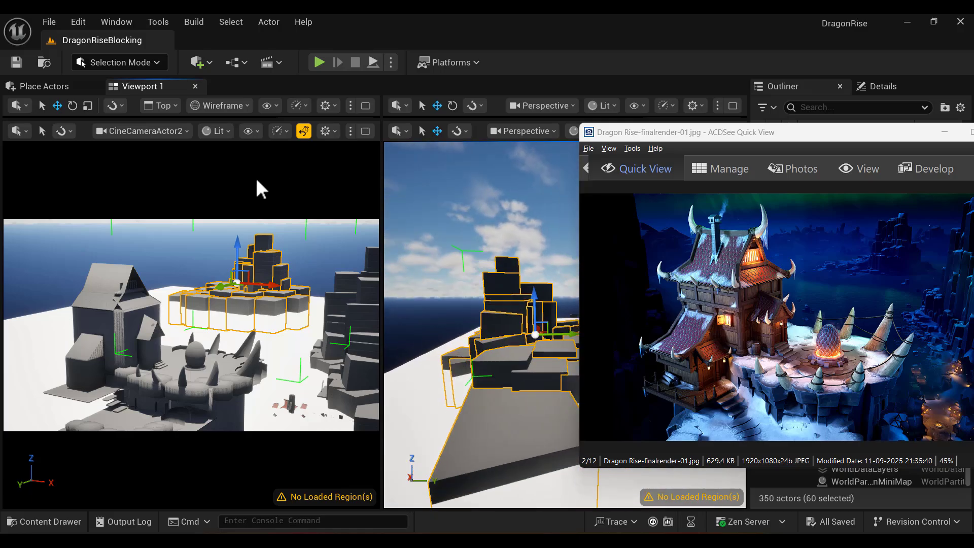
{"action": "left_click", "coordinate": [175, 132]}
{"action": "left_click", "coordinate": [258, 181]}
{"action": "left_click_drag", "start_coordinate": [477, 230], "coordinate": [500, 221], "text": "alt"}
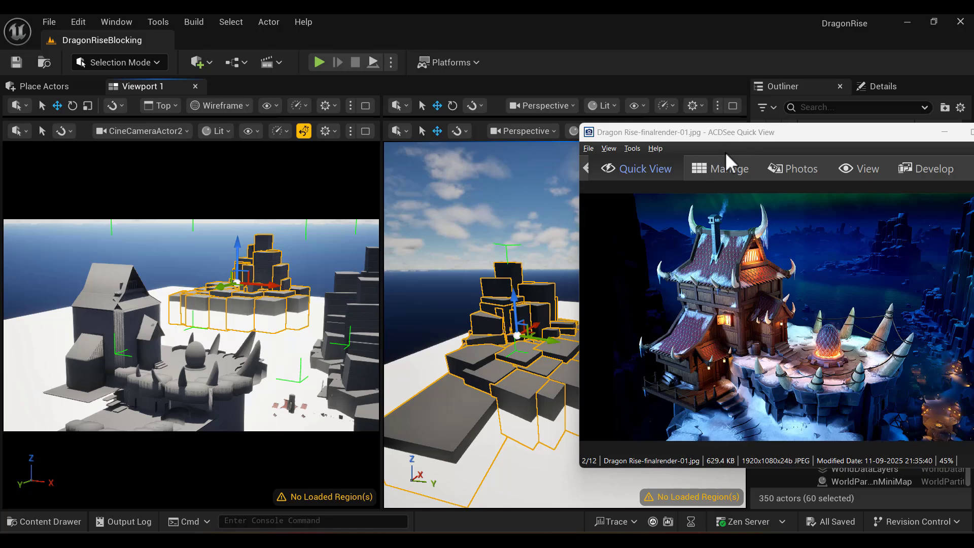
Enlarge the distant rock peak in the final render and fit it into a smaller window beside the perspective view.
{"action": "left_click_drag", "start_coordinate": [735, 138], "coordinate": [497, 167]}
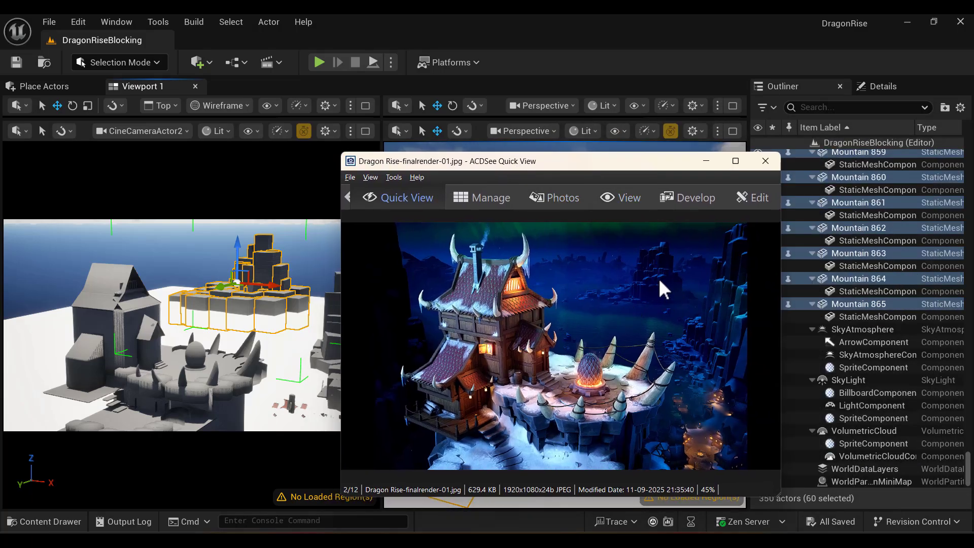
{"action": "scroll", "coordinate": [659, 284], "scroll_direction": "up", "scroll_amount": 8}
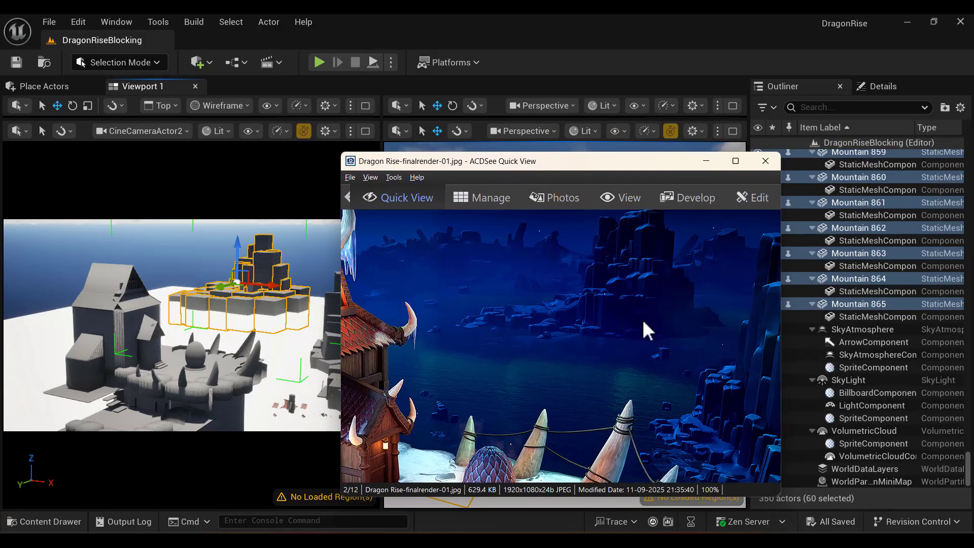
{"action": "left_click_drag", "start_coordinate": [593, 161], "coordinate": [326, 208]}
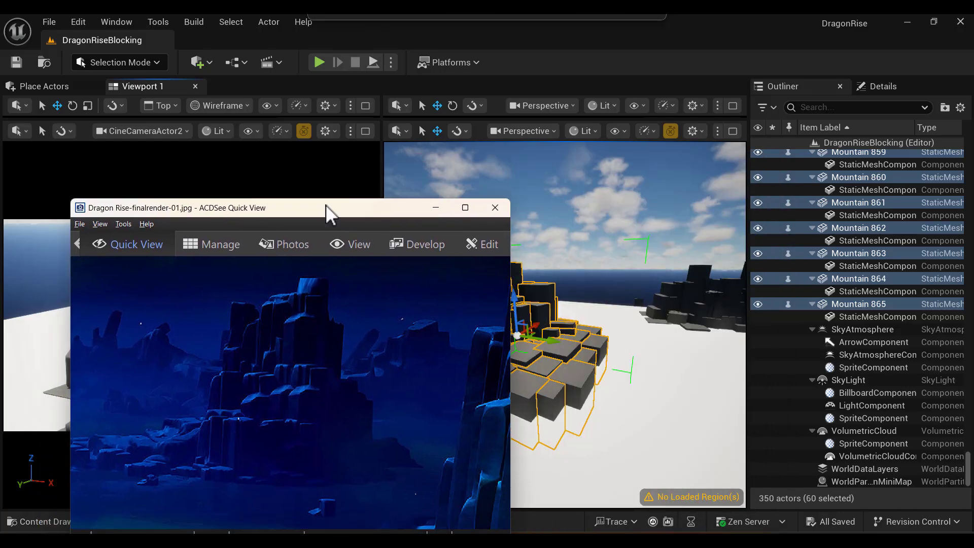
{"action": "left_click_drag", "start_coordinate": [75, 201], "coordinate": [145, 114]}
{"action": "left_click_drag", "start_coordinate": [233, 179], "coordinate": [192, 205]}
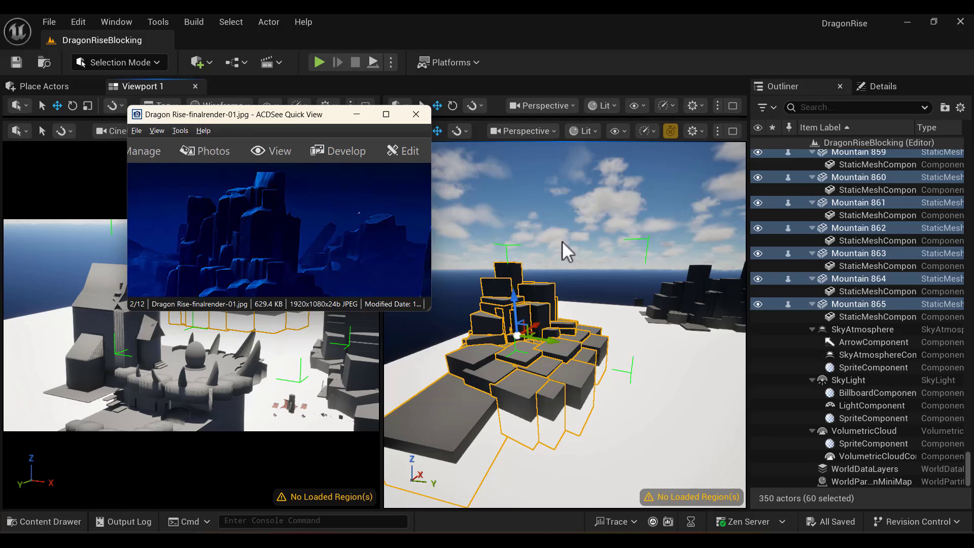
Try hiding the selected mountain blocks, and undo the change.
{"action": "left_click_drag", "start_coordinate": [610, 249], "coordinate": [507, 249], "text": "alt"}
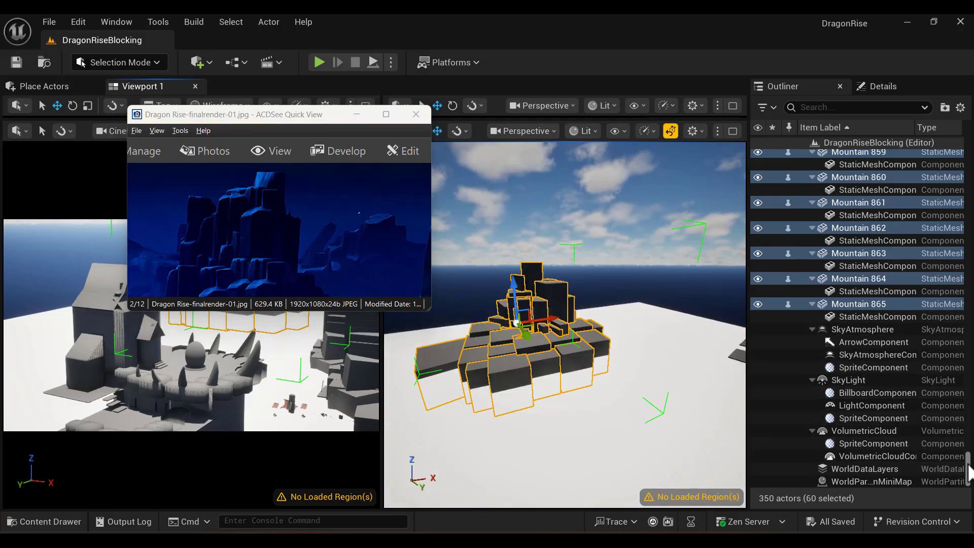
{"action": "left_click_drag", "start_coordinate": [967, 471], "coordinate": [829, 388]}
{"action": "key", "text": "h"}
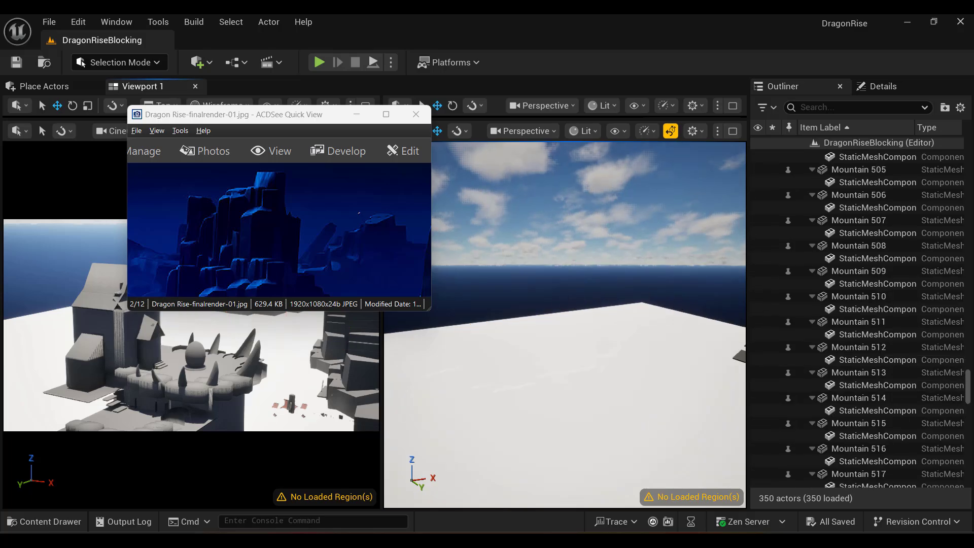
{"action": "key", "text": "ctrl+z"}
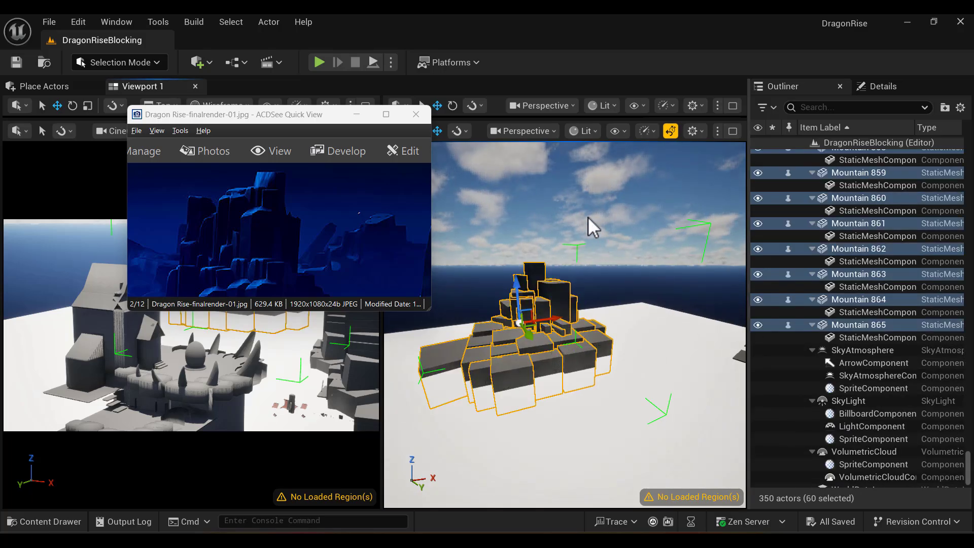
Reposition the reference render window over the camera view so that it clears the viewport controls.
{"action": "left_click_drag", "start_coordinate": [298, 116], "coordinate": [246, 182]}
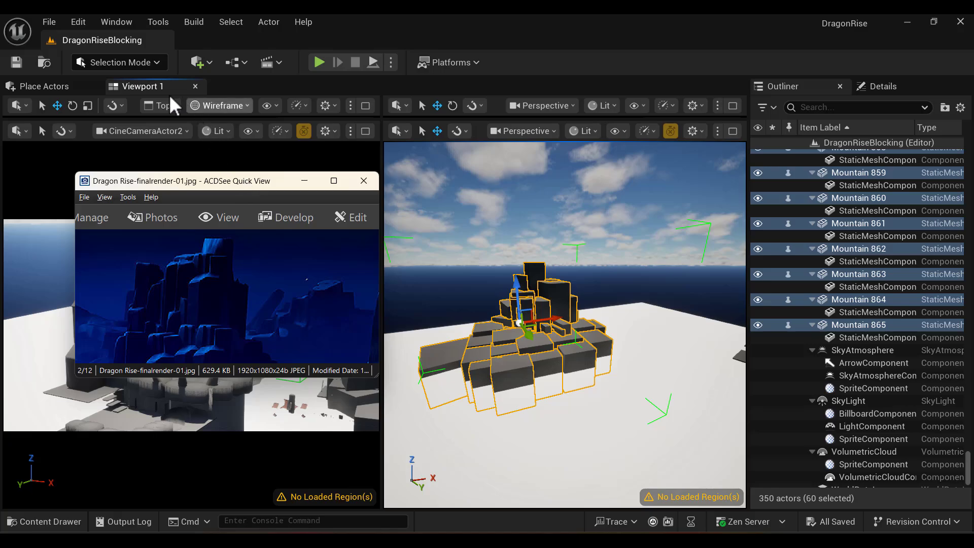
{"action": "left_click", "coordinate": [138, 62]}
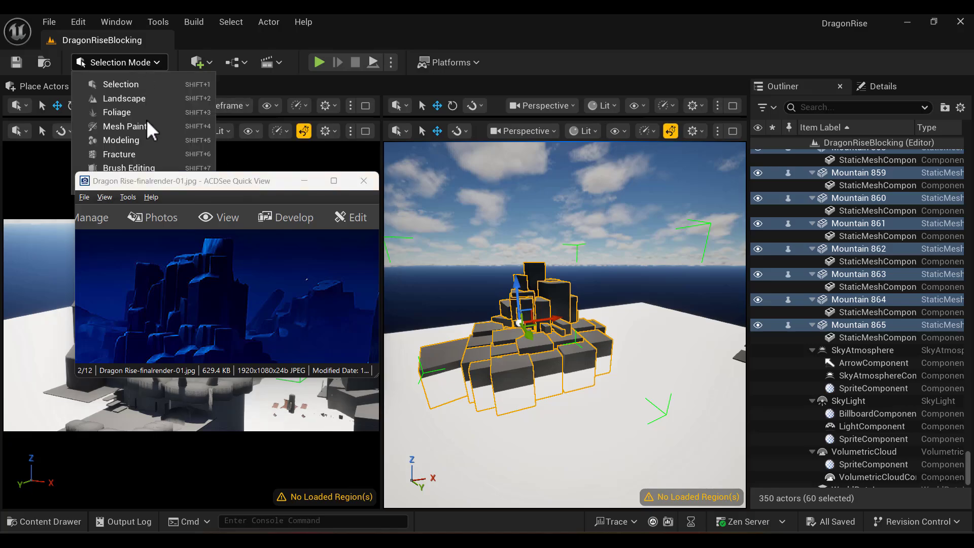
{"action": "left_click", "coordinate": [145, 141]}
{"action": "left_click_drag", "start_coordinate": [172, 182], "coordinate": [297, 191]}
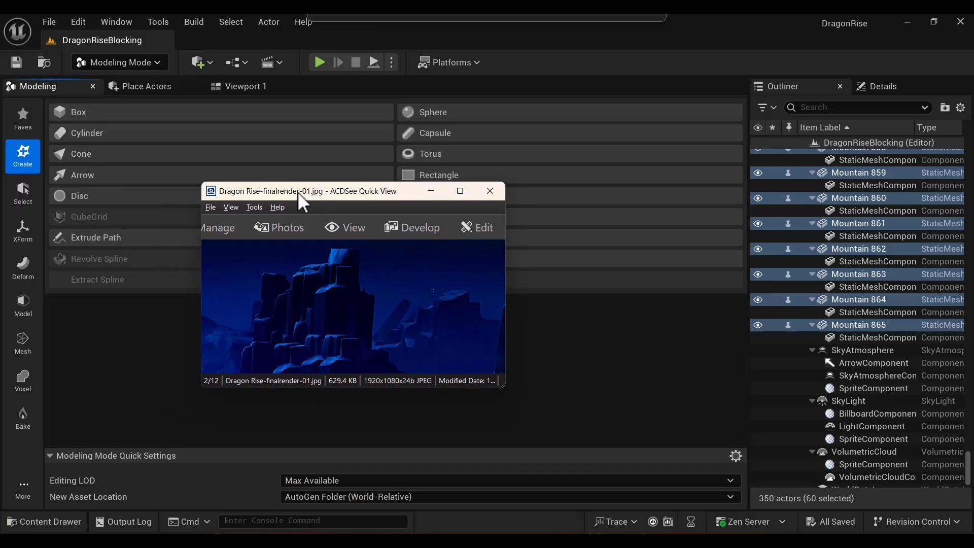
{"action": "left_click", "coordinate": [141, 65]}
{"action": "left_click", "coordinate": [141, 63]}
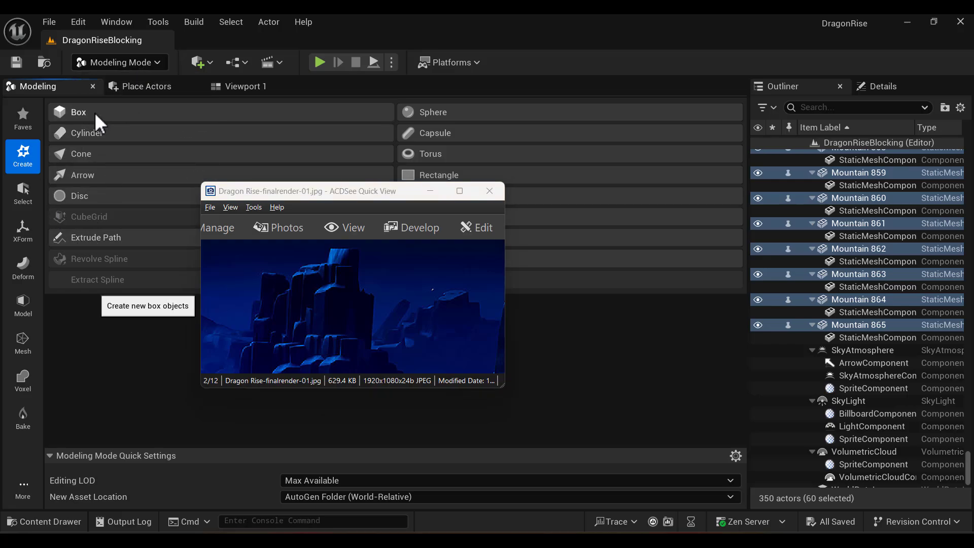
{"action": "left_click", "coordinate": [135, 62]}
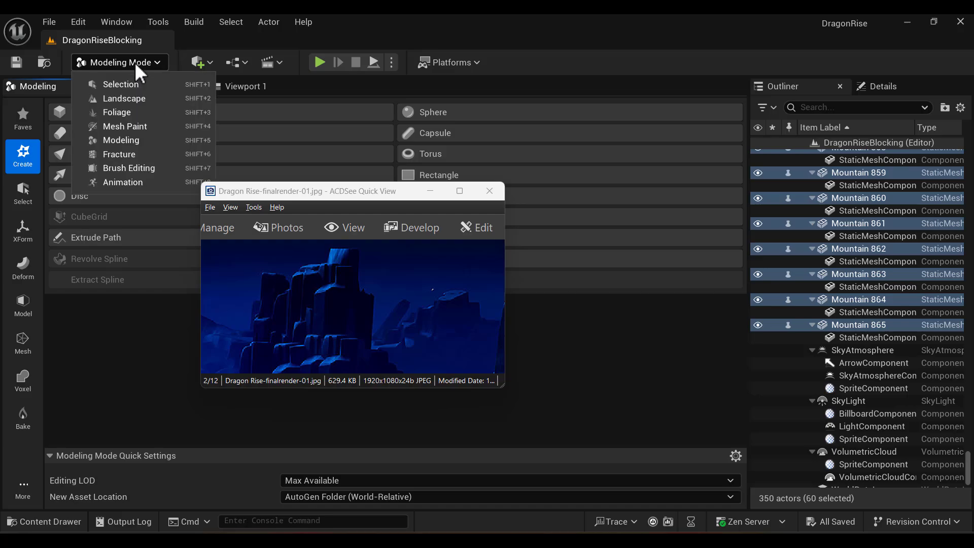
{"action": "left_click", "coordinate": [127, 82]}
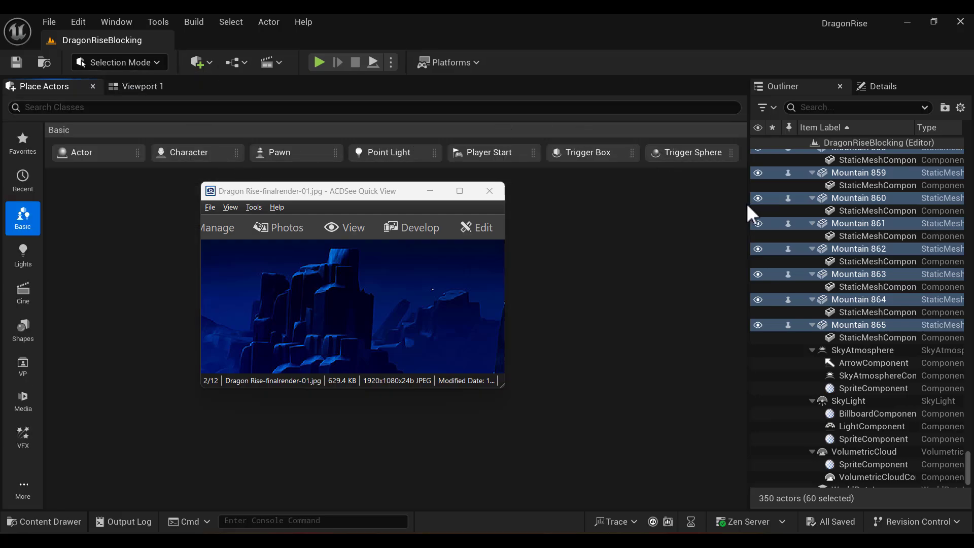
Dock Place Actors as a narrow column beside the viewports, keeping the reference render clear of it.
{"action": "left_click_drag", "start_coordinate": [746, 203], "coordinate": [686, 203]}
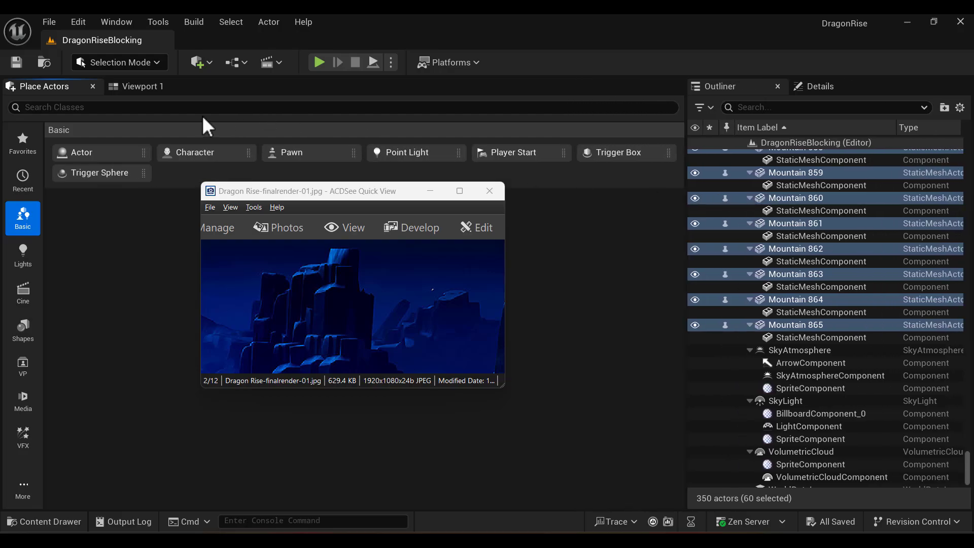
{"action": "left_click", "coordinate": [133, 90]}
{"action": "left_click_drag", "start_coordinate": [46, 86], "coordinate": [517, 222]}
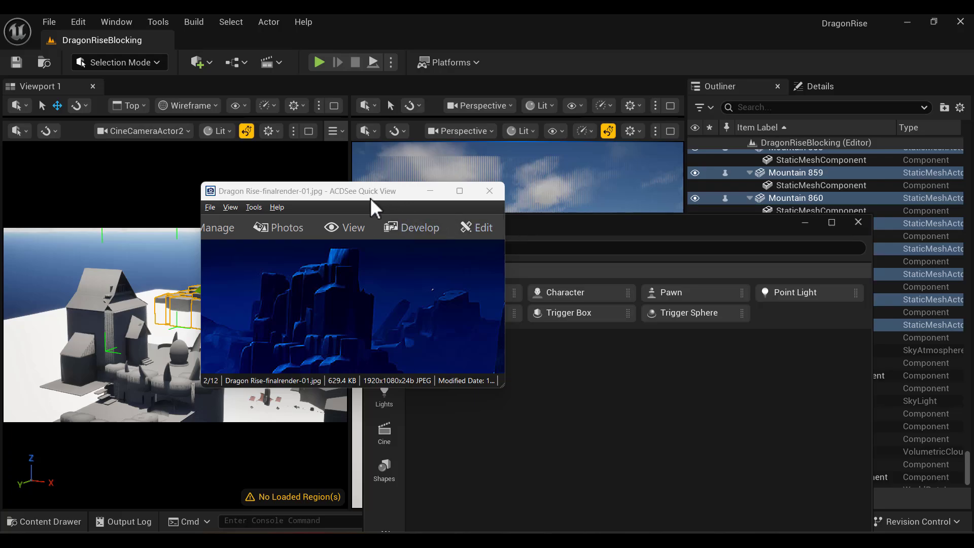
{"action": "left_click_drag", "start_coordinate": [370, 196], "coordinate": [423, 342]}
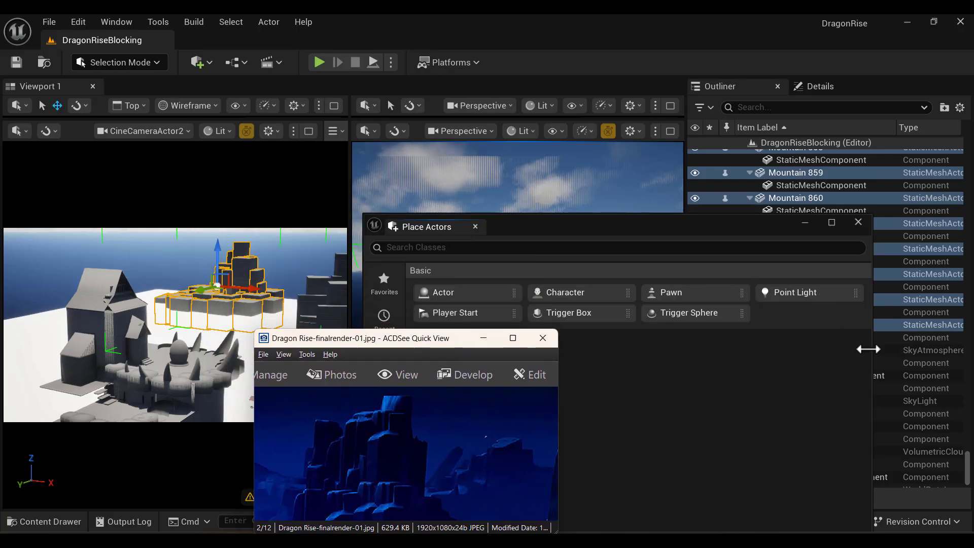
{"action": "left_click_drag", "start_coordinate": [869, 347], "coordinate": [557, 348]}
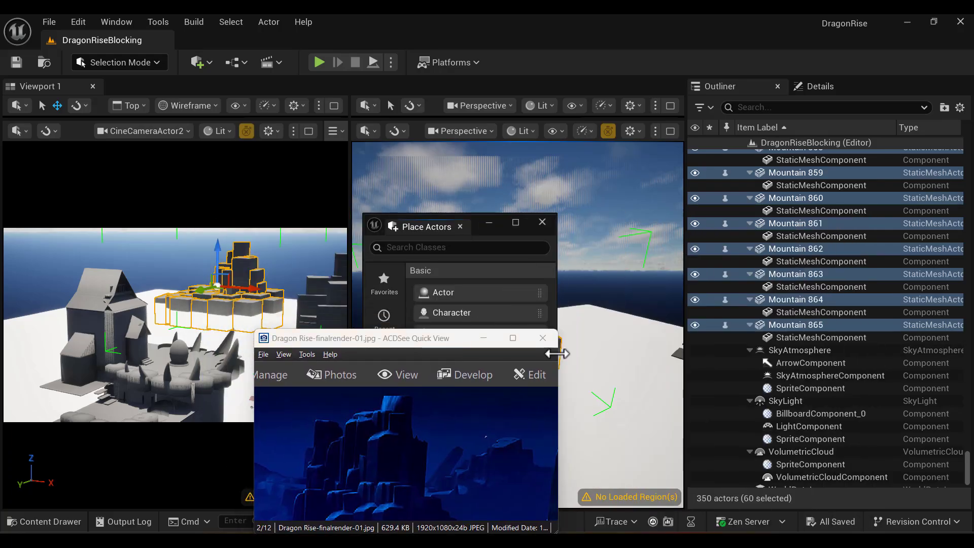
{"action": "left_click_drag", "start_coordinate": [426, 227], "coordinate": [2, 133]}
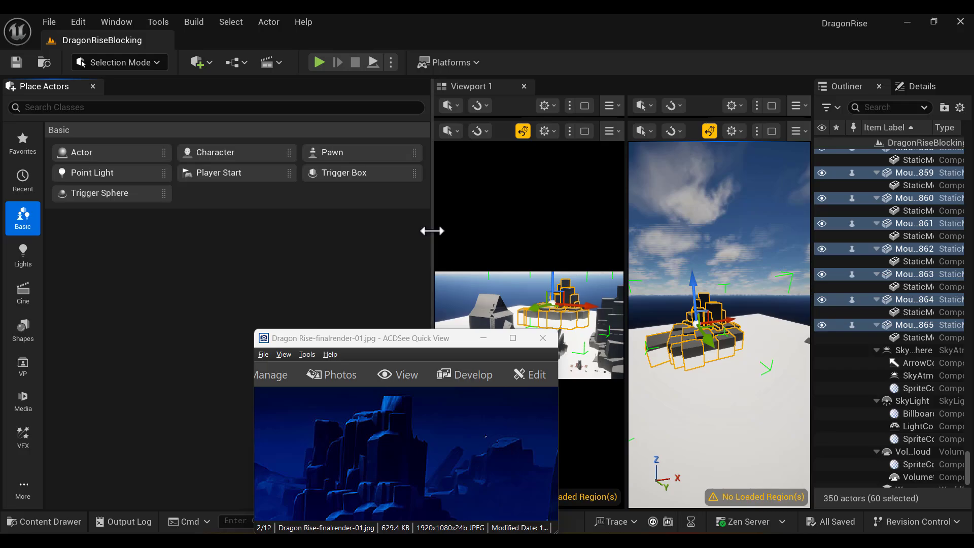
{"action": "left_click_drag", "start_coordinate": [433, 231], "coordinate": [123, 264]}
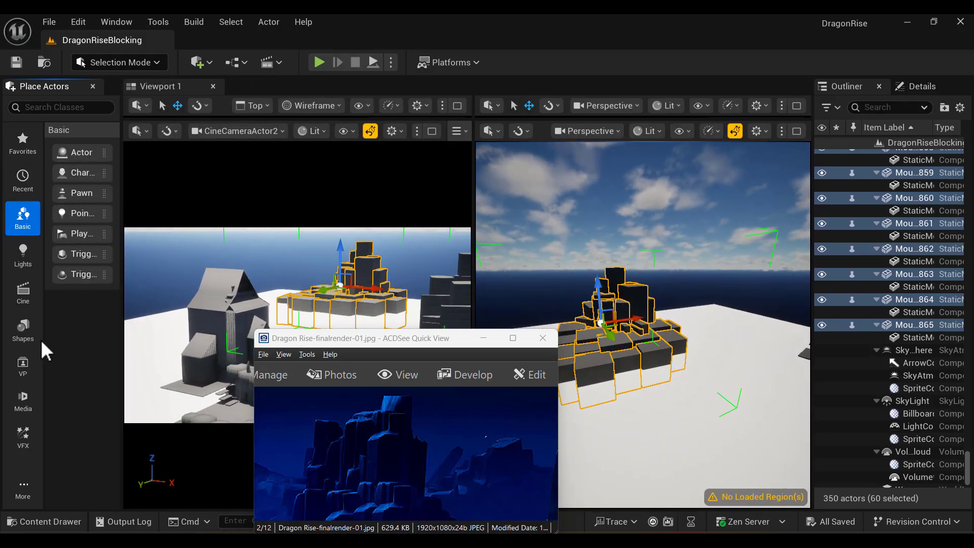
Place a cube from the basic shapes on the white ground in front of the mountain blocks, keeping the cube selected.
{"action": "left_click", "coordinate": [22, 333]}
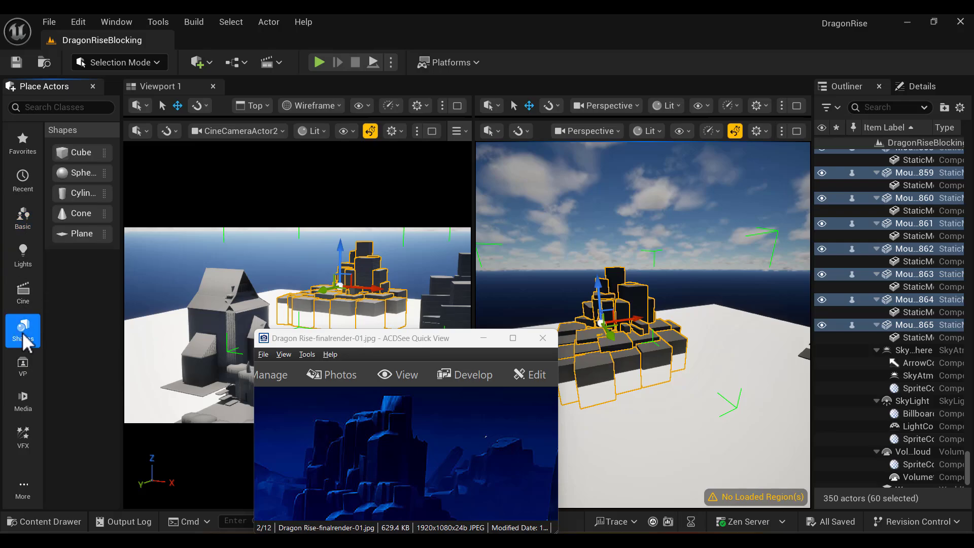
{"action": "left_click_drag", "start_coordinate": [69, 152], "coordinate": [701, 402]}
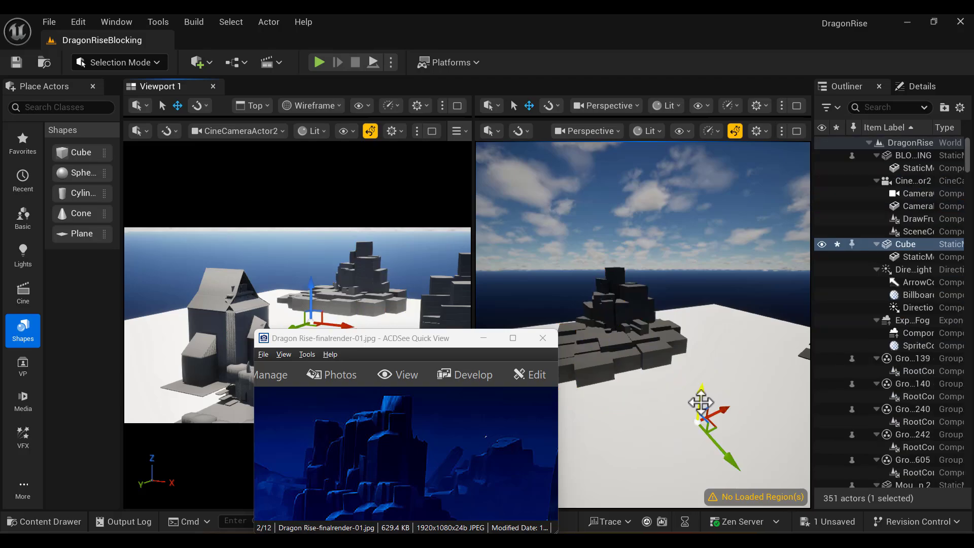
{"action": "key", "text": "f"}
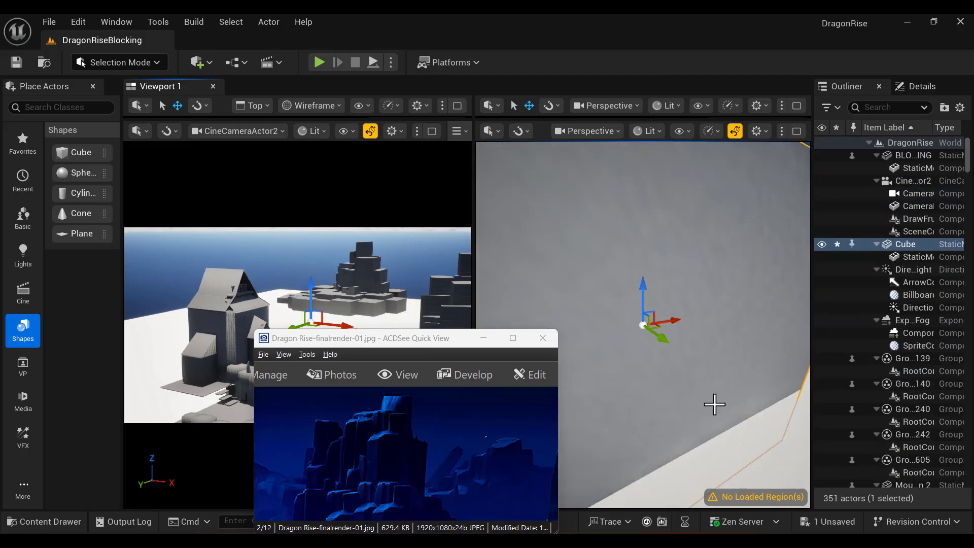
{"action": "right_click_drag", "start_coordinate": [716, 414], "coordinate": [718, 408]}
{"action": "key", "text": "w"}
{"action": "key", "text": "w"}
{"action": "key", "text": "w"}
{"action": "key", "text": "f"}
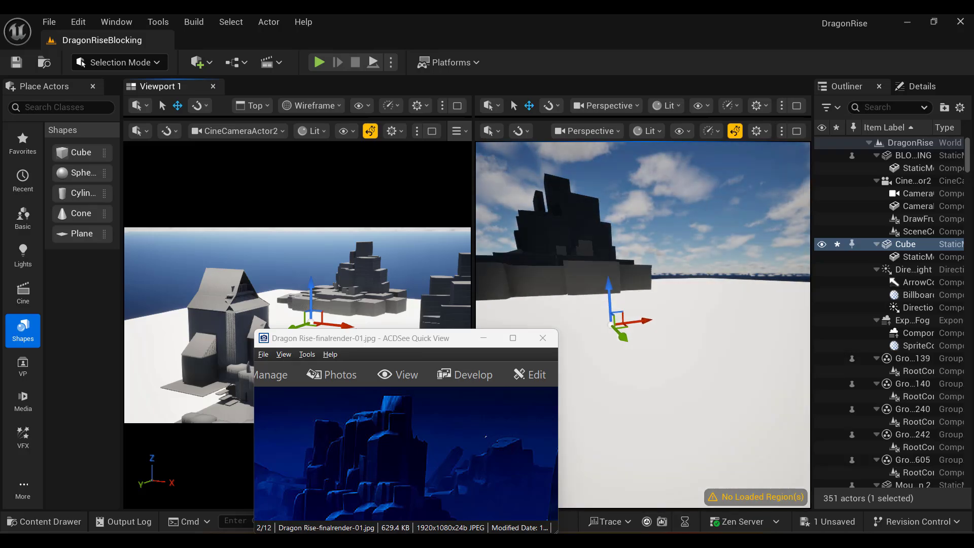
{"action": "right_click", "coordinate": [525, 314]}
{"action": "left_click", "coordinate": [654, 50]}
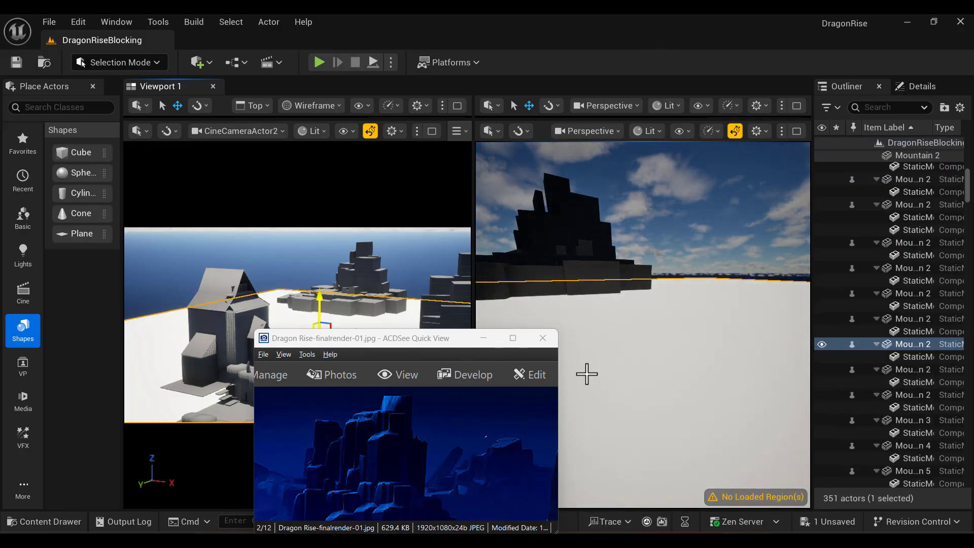
{"action": "key", "text": "ctrl+z"}
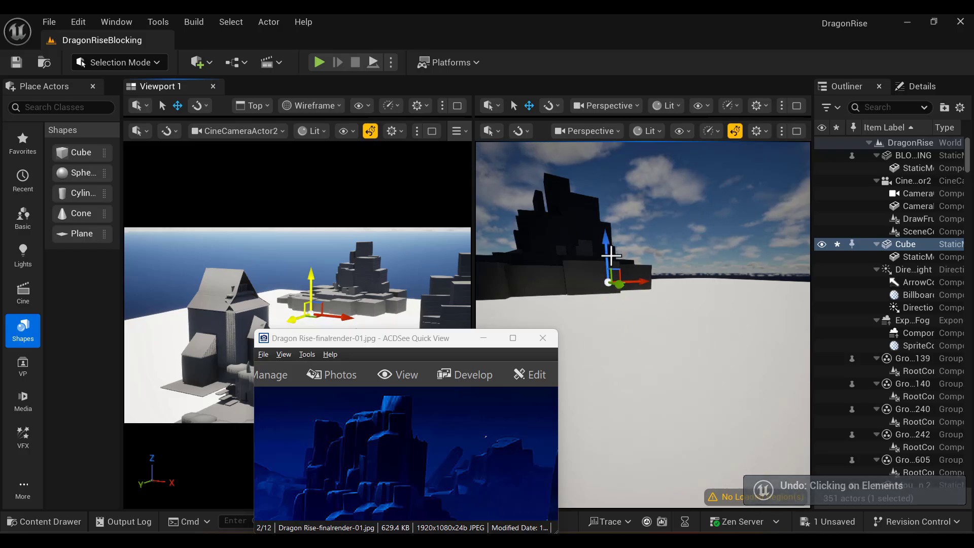
Enlarge the new cube uniformly and move the reference render lower over the camera view.
{"action": "key", "text": "r"}
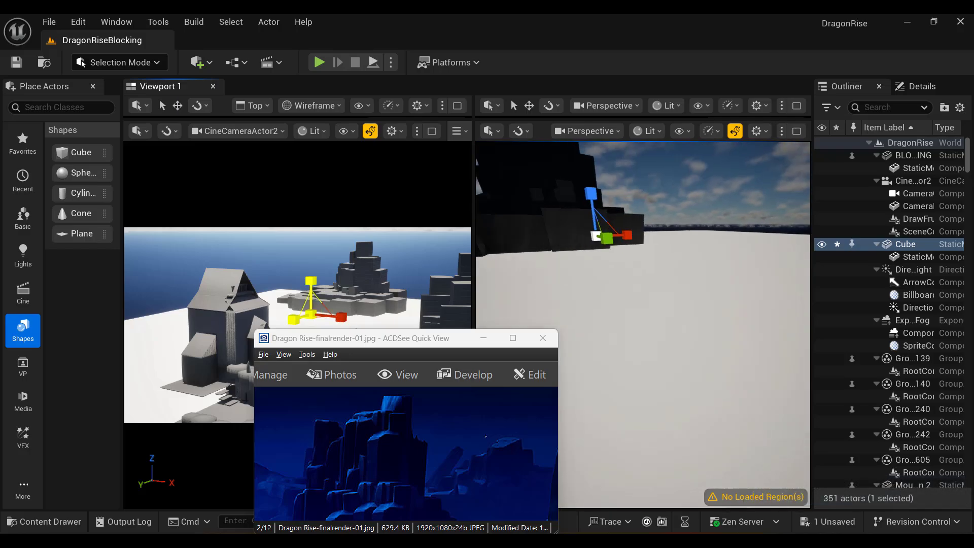
{"action": "key", "text": "f"}
{"action": "scroll", "coordinate": [691, 365], "scroll_direction": "down", "scroll_amount": 4}
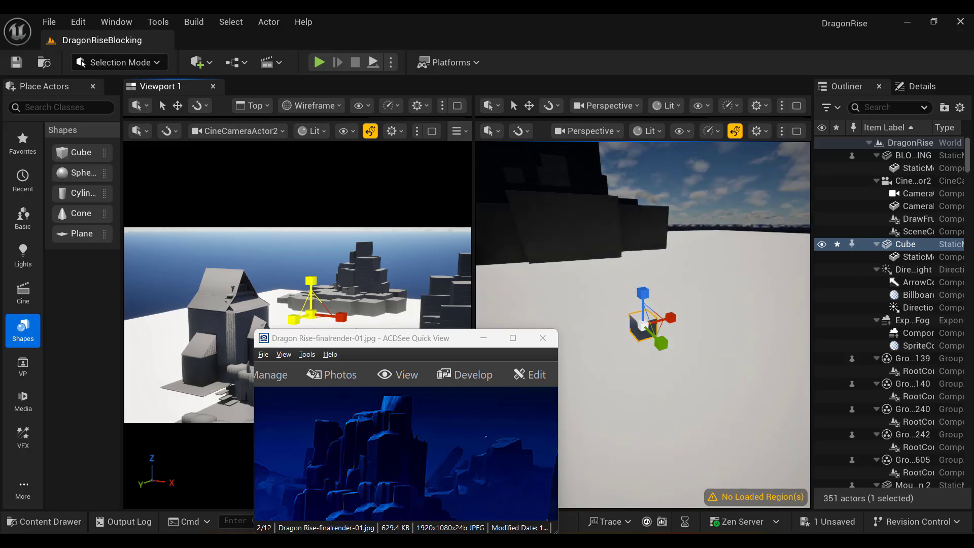
{"action": "right_click", "coordinate": [688, 365]}
{"action": "left_click", "coordinate": [645, 331]}
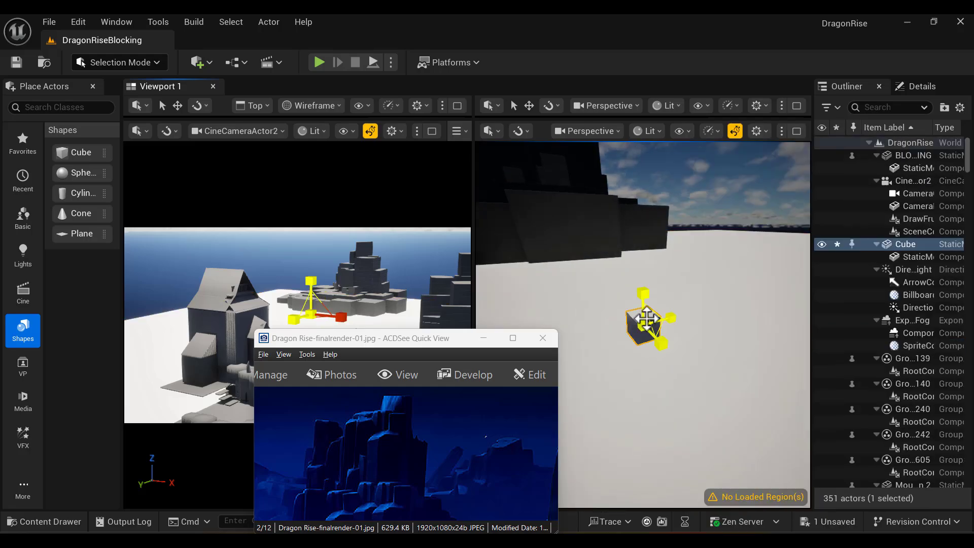
{"action": "left_click_drag", "start_coordinate": [646, 318], "coordinate": [632, 308]}
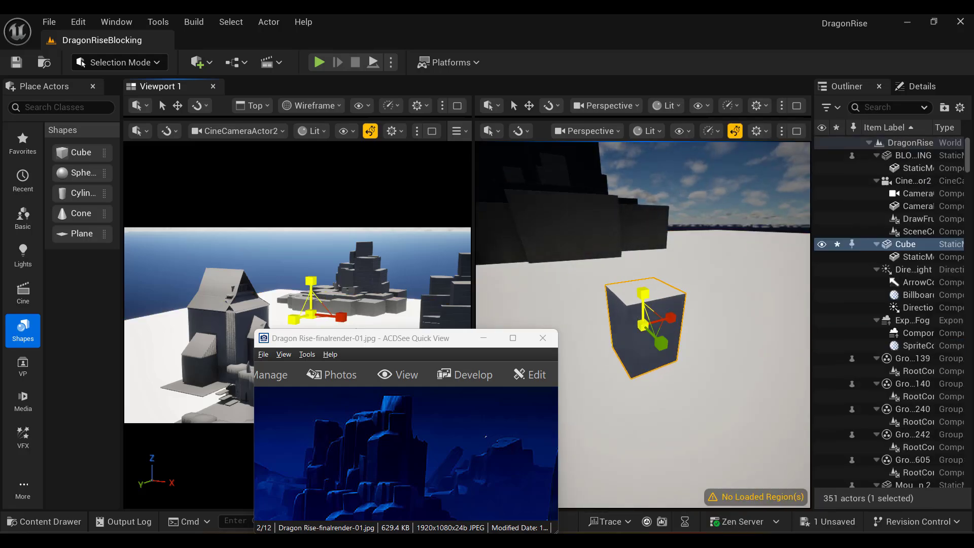
{"action": "left_click_drag", "start_coordinate": [444, 339], "coordinate": [387, 390]}
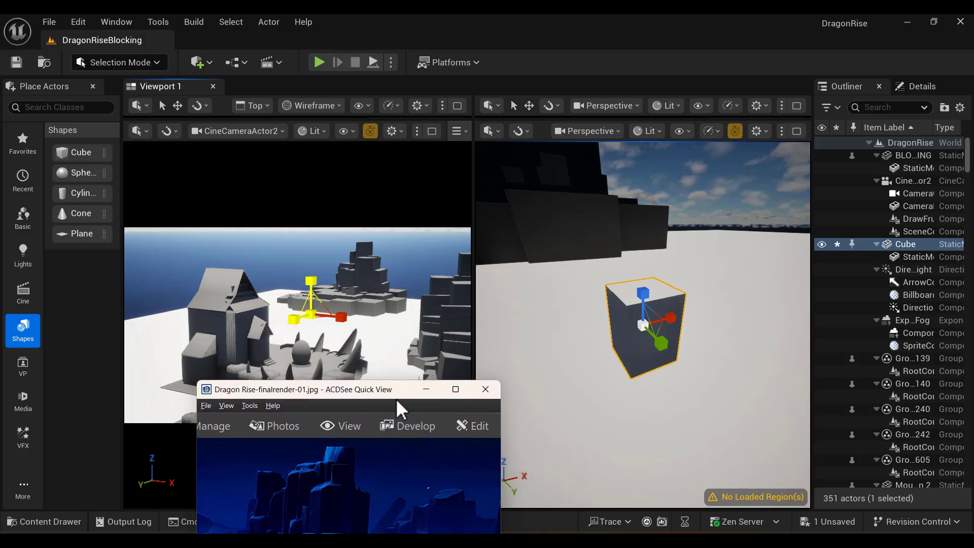
Shift the cube along its Y axis and enlarge it further.
{"action": "left_click_drag", "start_coordinate": [745, 351], "coordinate": [710, 342], "text": "alt"}
{"action": "key", "text": "w"}
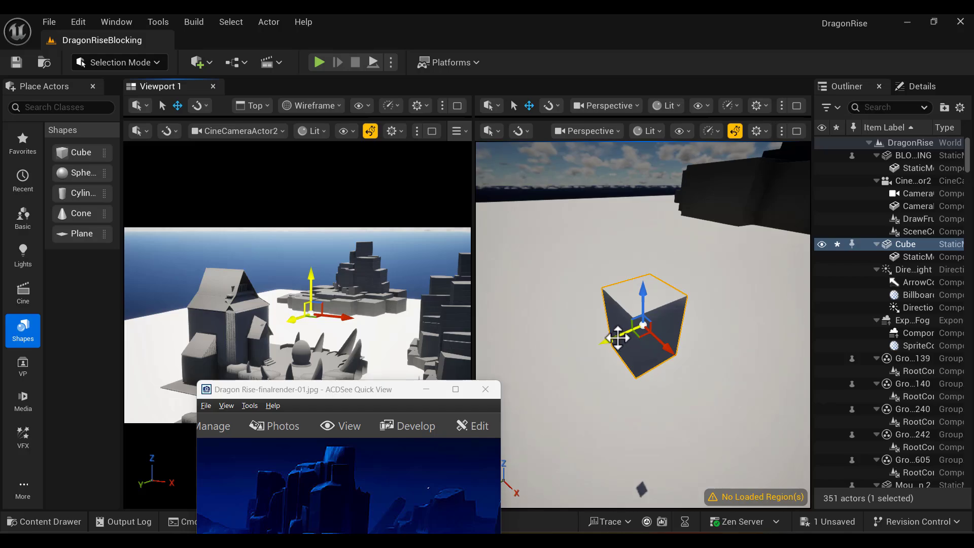
{"action": "left_click_drag", "start_coordinate": [617, 338], "coordinate": [752, 273]}
{"action": "key", "text": "r"}
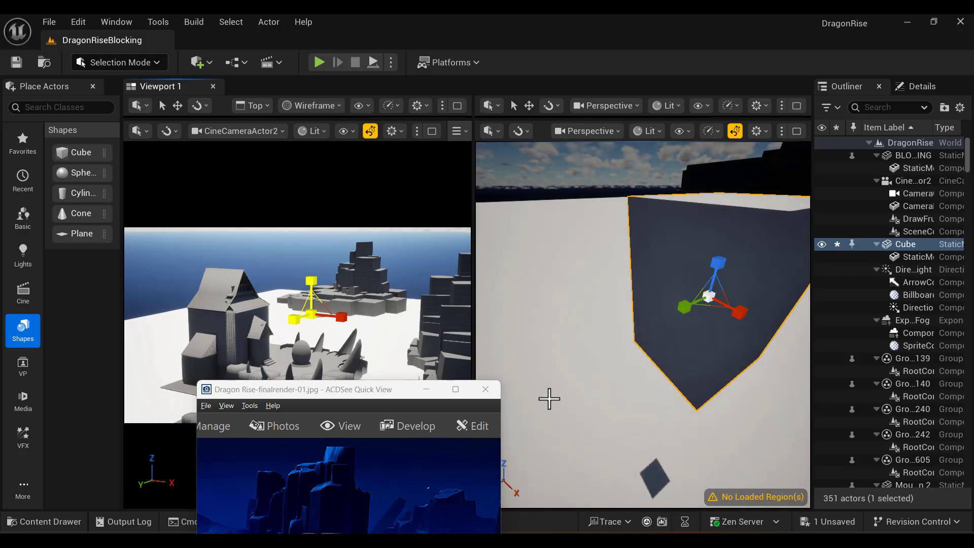
{"action": "left_click", "coordinate": [393, 302]}
{"action": "left_click", "coordinate": [680, 337]}
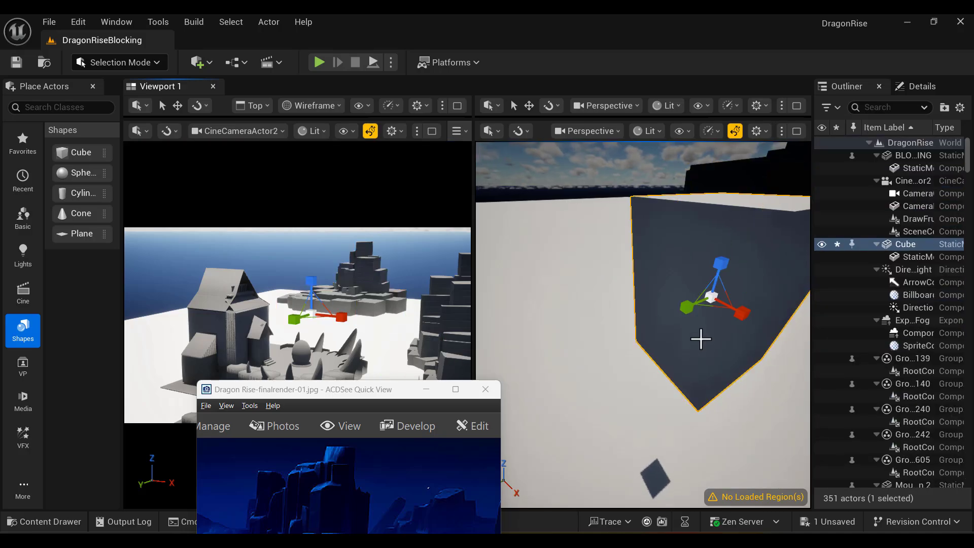
{"action": "key", "text": "w"}
{"action": "key", "text": "s"}
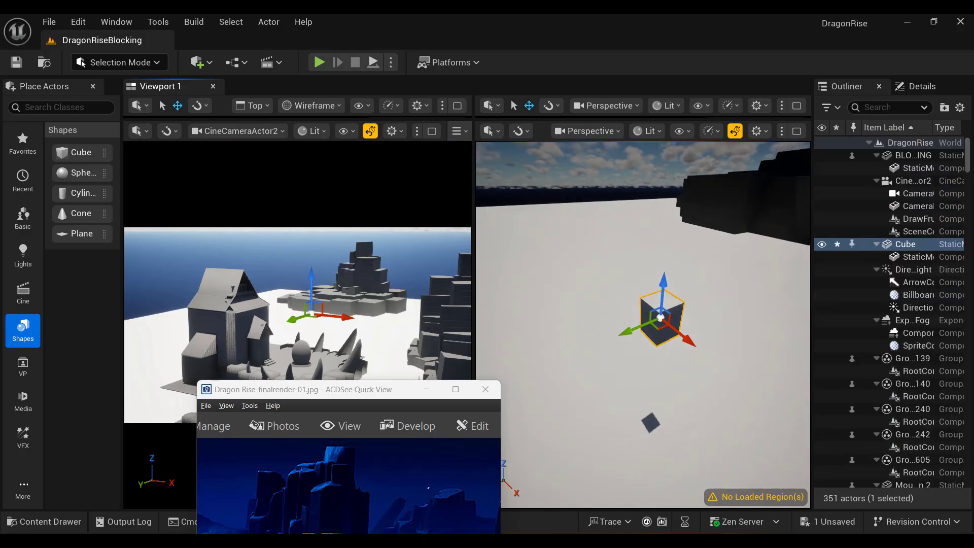
Scale the cube up uniformly and stretch it along Z into a tall block.
{"action": "right_click", "coordinate": [731, 396]}
{"action": "mouse_move", "coordinate": [806, 398]}
{"action": "left_click_drag", "start_coordinate": [642, 303], "coordinate": [605, 336], "text": "alt"}
{"action": "left_click", "coordinate": [636, 320]}
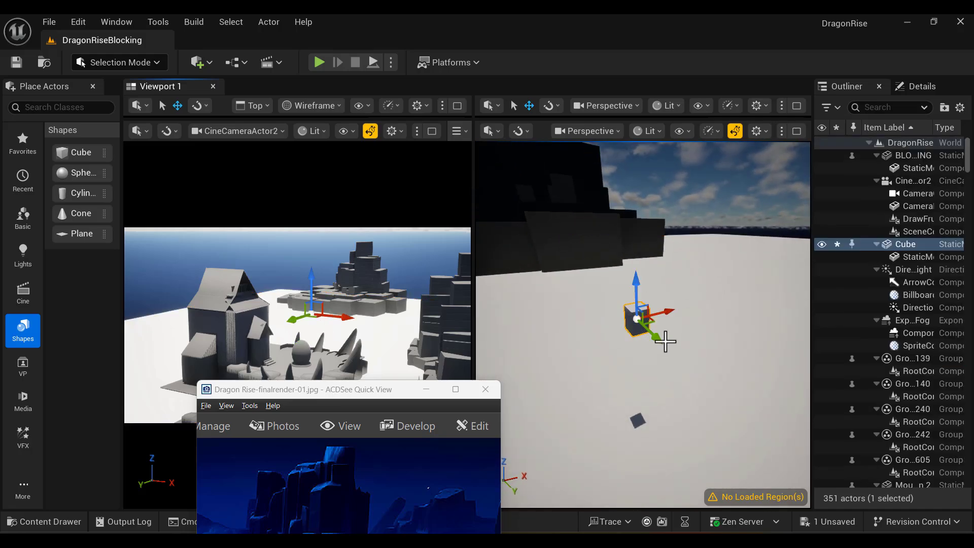
{"action": "key", "text": "r"}
{"action": "left_click_drag", "start_coordinate": [636, 319], "coordinate": [624, 354]}
{"action": "left_click_drag", "start_coordinate": [636, 286], "coordinate": [636, 269]}
Move the tall block to the front edge of the mountain's base and adjust its overall size uniformly.
{"action": "key", "text": "w"}
{"action": "left_click_drag", "start_coordinate": [680, 379], "coordinate": [653, 362], "text": "alt"}
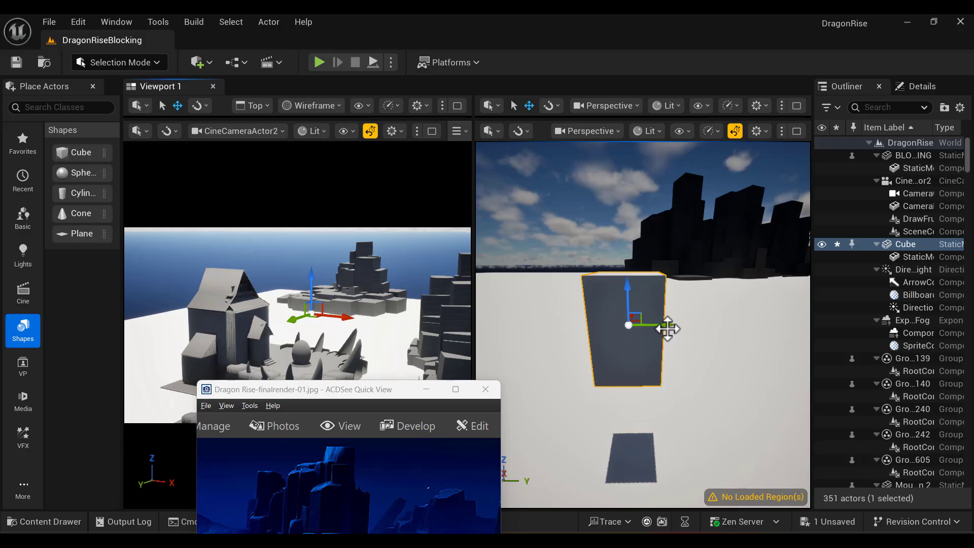
{"action": "left_click_drag", "start_coordinate": [668, 329], "coordinate": [561, 328]}
{"action": "left_click_drag", "start_coordinate": [735, 348], "coordinate": [599, 380], "text": "alt"}
{"action": "right_click_drag", "start_coordinate": [734, 348], "coordinate": [682, 318], "text": "alt"}
{"action": "left_click_drag", "start_coordinate": [640, 332], "coordinate": [695, 264]}
{"action": "key", "text": "r"}
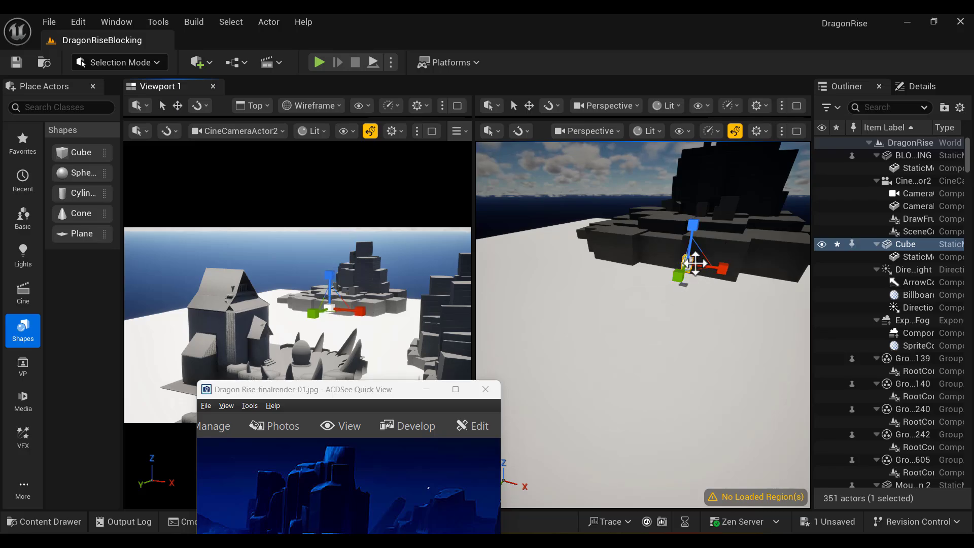
{"action": "left_click_drag", "start_coordinate": [695, 262], "coordinate": [696, 261]}
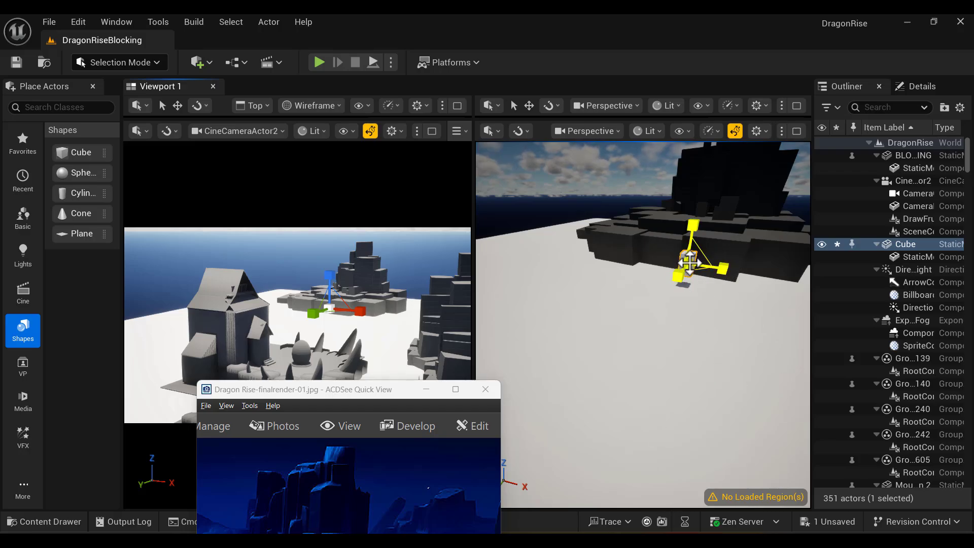
{"action": "right_click_drag", "start_coordinate": [710, 327], "coordinate": [690, 314]}
Widen the cube's properties and, with proportions locked, try an X scale of 50 before setting it to 100.
{"action": "left_click", "coordinate": [921, 88]}
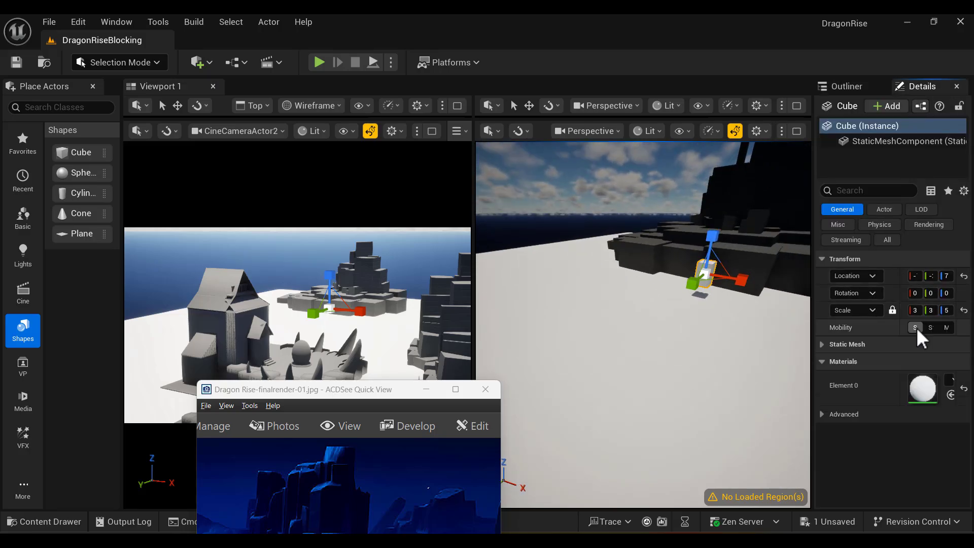
{"action": "left_click_drag", "start_coordinate": [813, 327], "coordinate": [736, 330]}
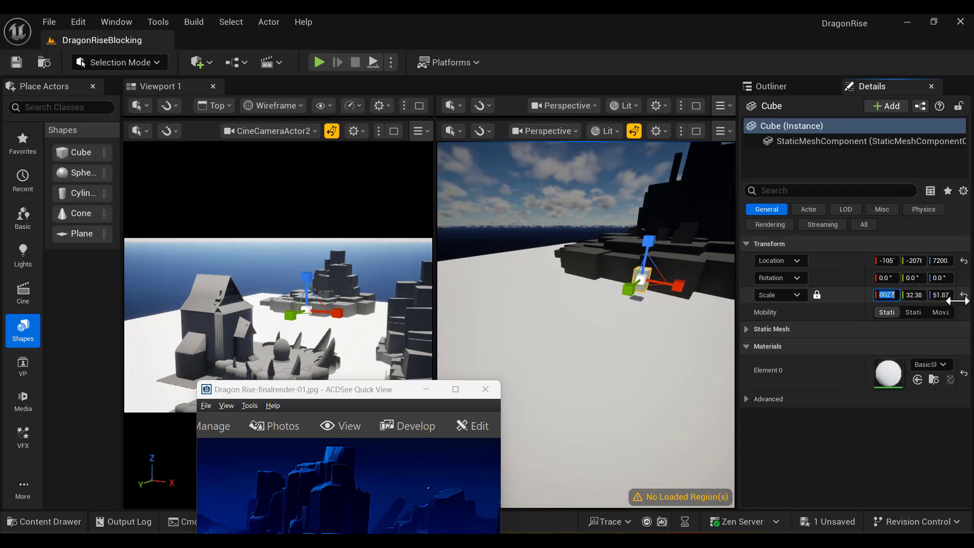
{"action": "key", "text": "Return"}
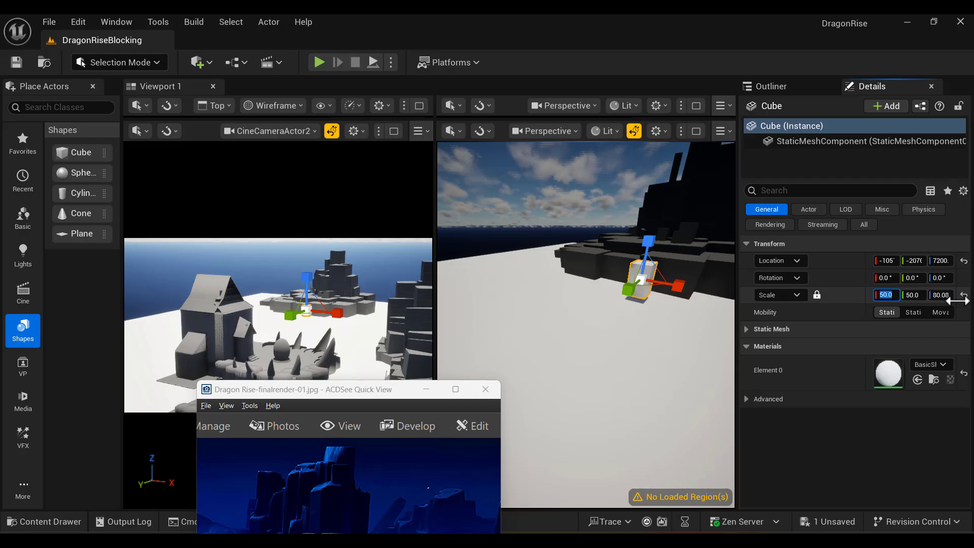
{"action": "type", "text": "100"}
{"action": "key", "text": "Return"}
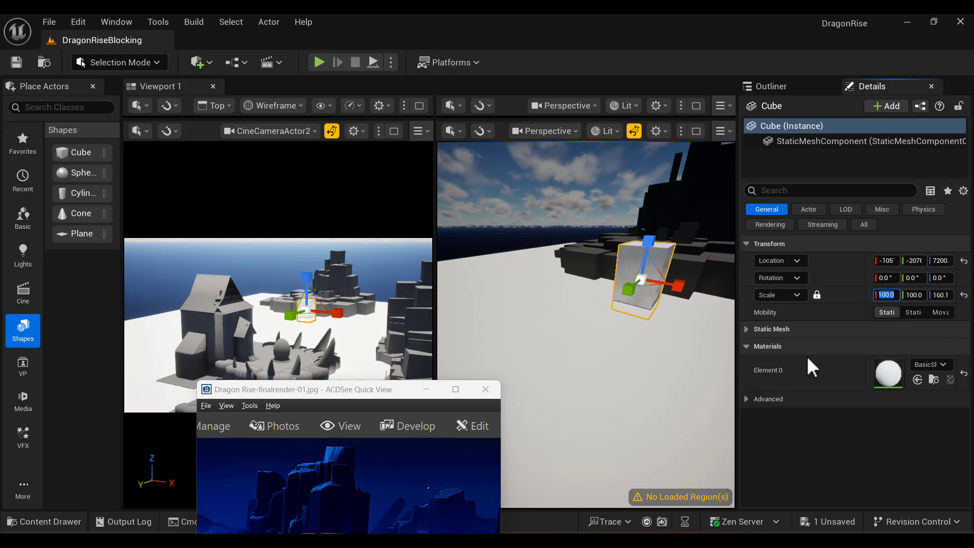
{"action": "left_click_drag", "start_coordinate": [633, 361], "coordinate": [688, 376], "text": "alt"}
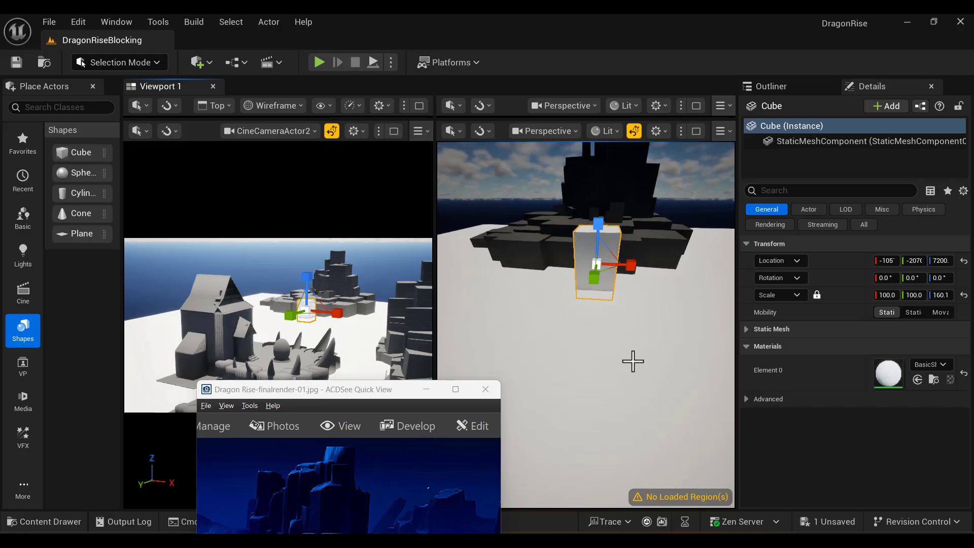
Move the final render reference clear of the blocking view and bring its distant mountain into view beside the framed cube.
{"action": "key", "text": "f"}
{"action": "scroll", "coordinate": [628, 419], "scroll_direction": "down", "scroll_amount": 4}
{"action": "left_click_drag", "start_coordinate": [609, 445], "coordinate": [563, 393], "text": "alt"}
{"action": "scroll", "coordinate": [617, 452], "scroll_direction": "down", "scroll_amount": 3}
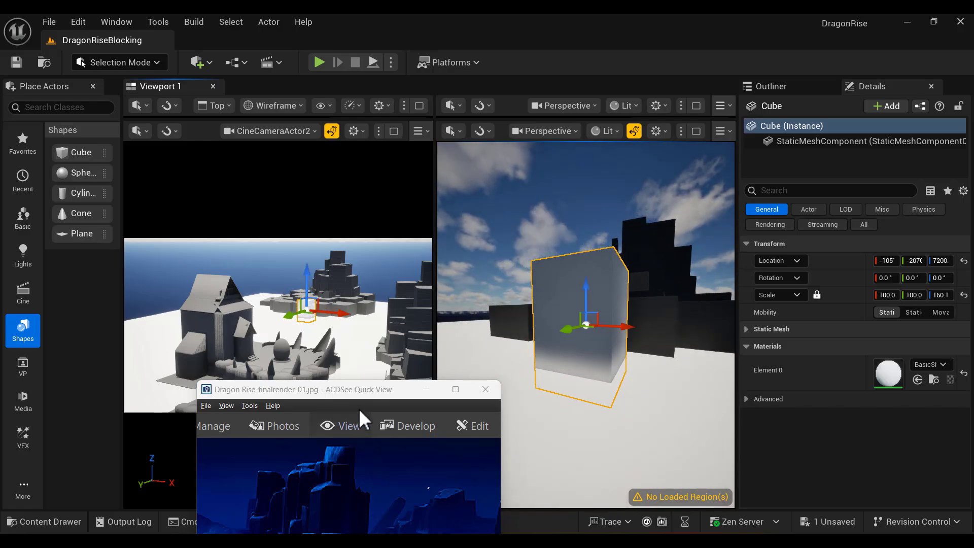
{"action": "left_click_drag", "start_coordinate": [379, 394], "coordinate": [246, 59]}
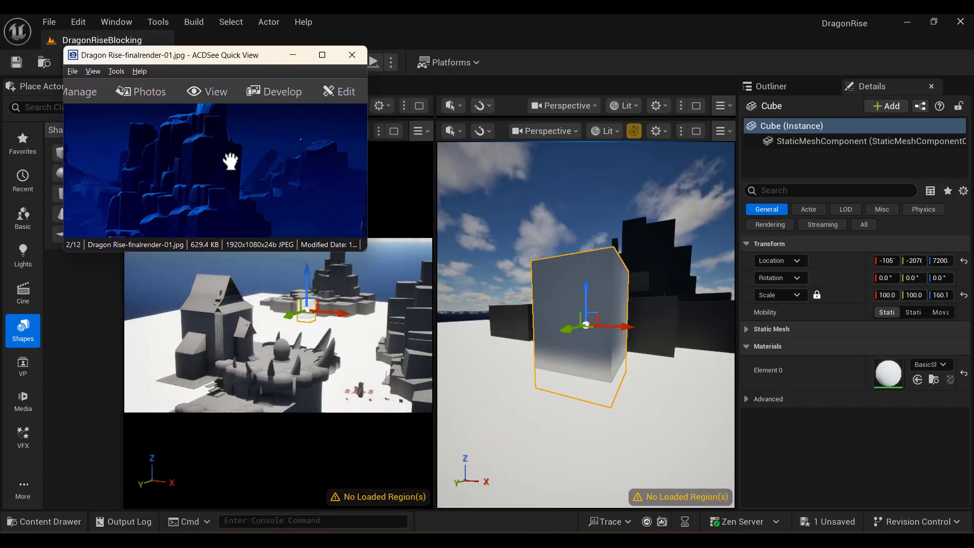
{"action": "left_click_drag", "start_coordinate": [232, 159], "coordinate": [270, 182]}
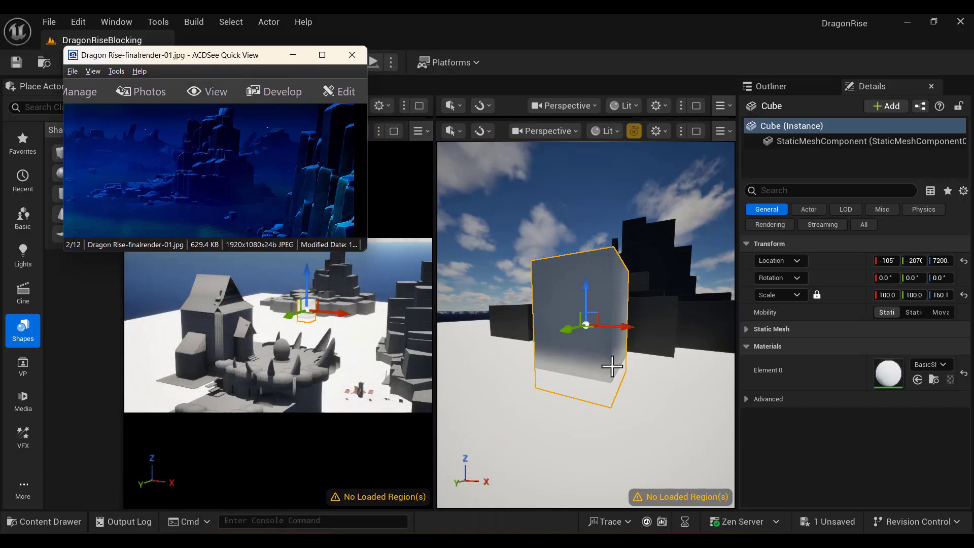
Narrow the cube along X to a scale of about 83.
{"action": "left_click_drag", "start_coordinate": [649, 378], "coordinate": [632, 436], "text": "alt"}
{"action": "key", "text": "r"}
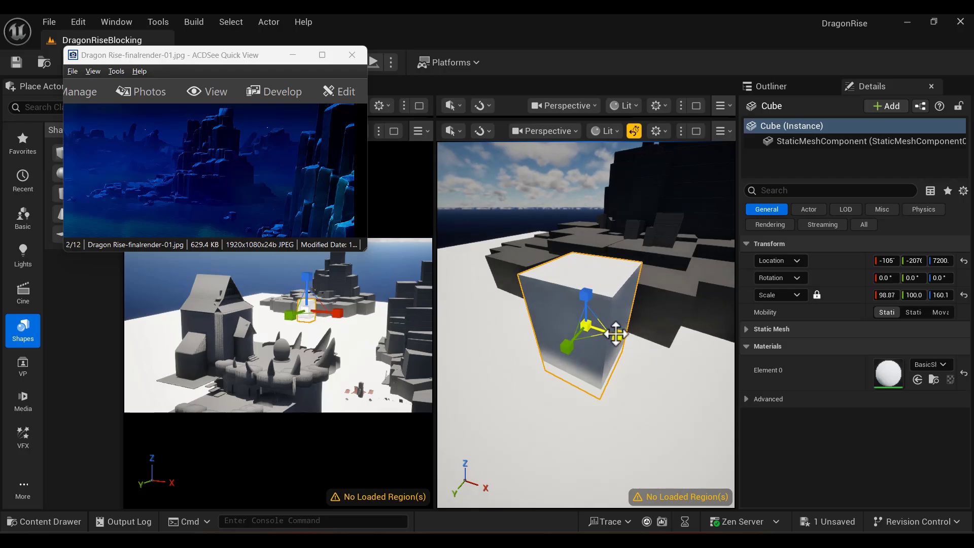
{"action": "left_click_drag", "start_coordinate": [615, 334], "coordinate": [578, 326]}
{"action": "left_click", "coordinate": [617, 367]}
Push the cube along Y into the mountain's base and lower it to a Z location of about 4450.
{"action": "key", "text": "w"}
{"action": "left_click", "coordinate": [603, 336]}
{"action": "left_click_drag", "start_coordinate": [579, 326], "coordinate": [512, 325], "text": "alt"}
{"action": "left_click_drag", "start_coordinate": [613, 354], "coordinate": [568, 322], "text": "alt"}
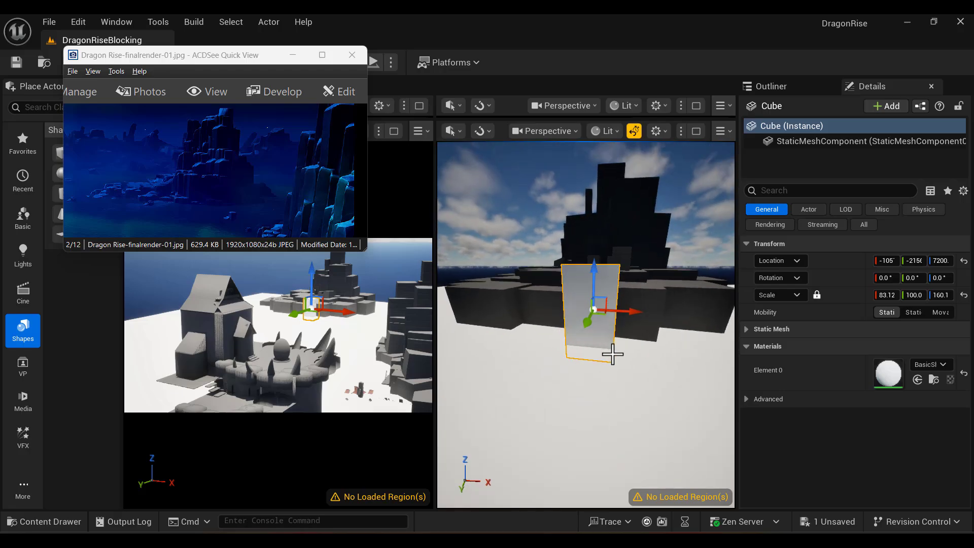
{"action": "left_click_drag", "start_coordinate": [594, 267], "coordinate": [594, 281]}
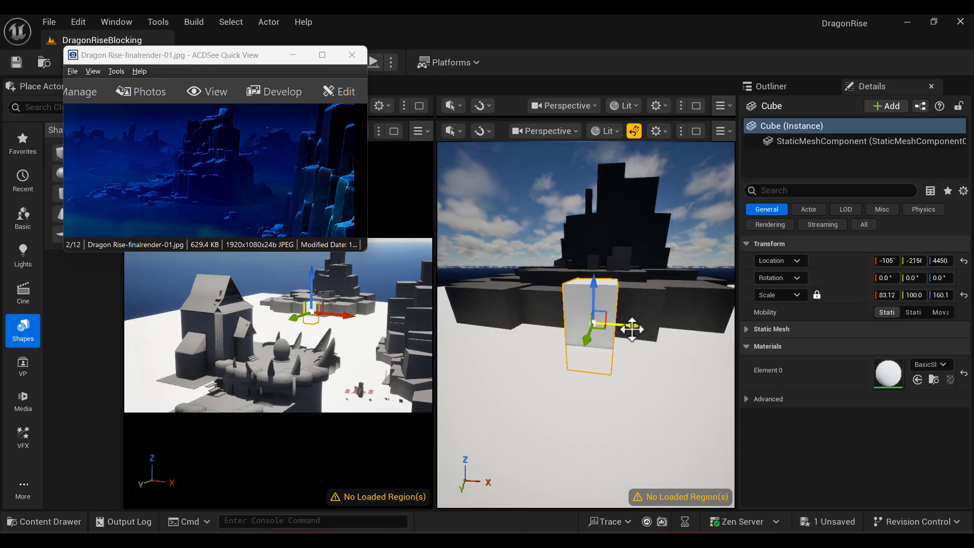
Duplicate the cube along X so it overlaps the original, set it slightly back and rotate it -30° about Z.
{"action": "left_click_drag", "start_coordinate": [633, 326], "coordinate": [679, 331], "text": "alt"}
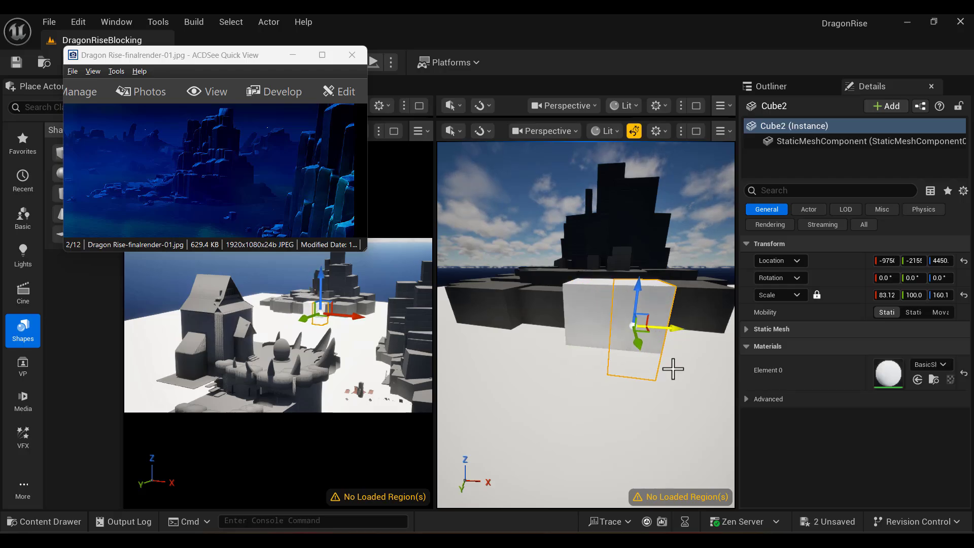
{"action": "left_click_drag", "start_coordinate": [672, 369], "coordinate": [669, 347], "text": "alt"}
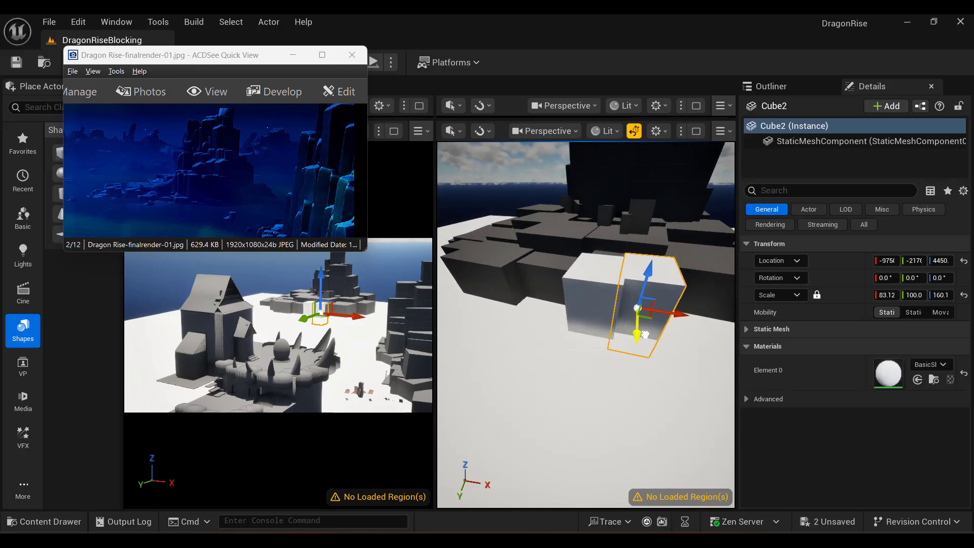
{"action": "key", "text": "e"}
{"action": "left_click_drag", "start_coordinate": [604, 346], "coordinate": [654, 390]}
{"action": "key", "text": "w"}
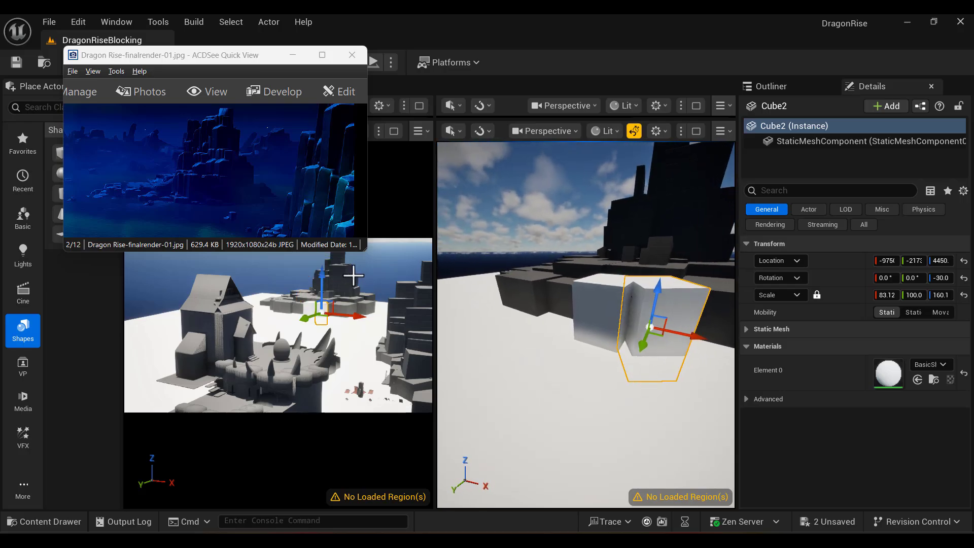
Zoom the reference in on the mountain's base and narrow the original cube along X to a scale of about 48.
{"action": "left_click_drag", "start_coordinate": [259, 203], "coordinate": [296, 175]}
{"action": "scroll", "coordinate": [247, 210], "scroll_direction": "up", "scroll_amount": 3}
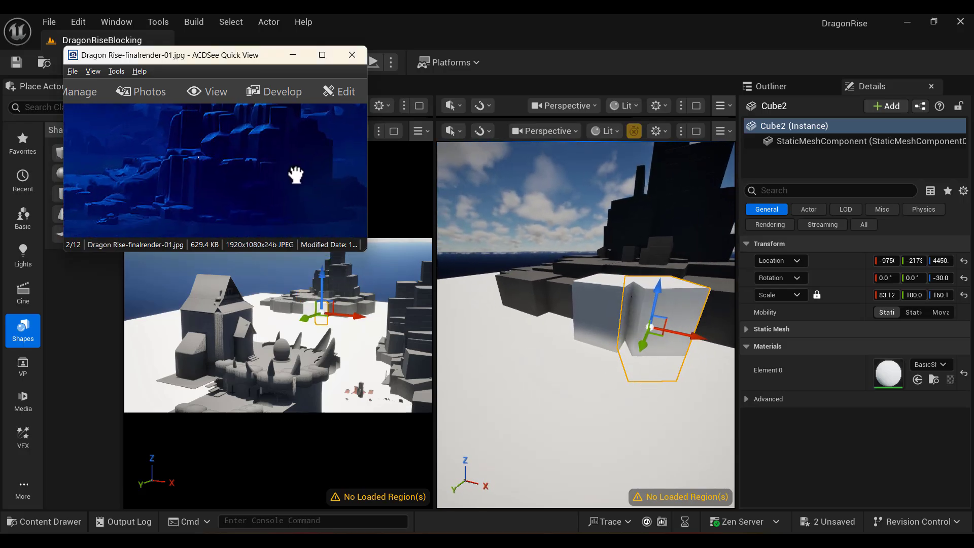
{"action": "left_click", "coordinate": [627, 329]}
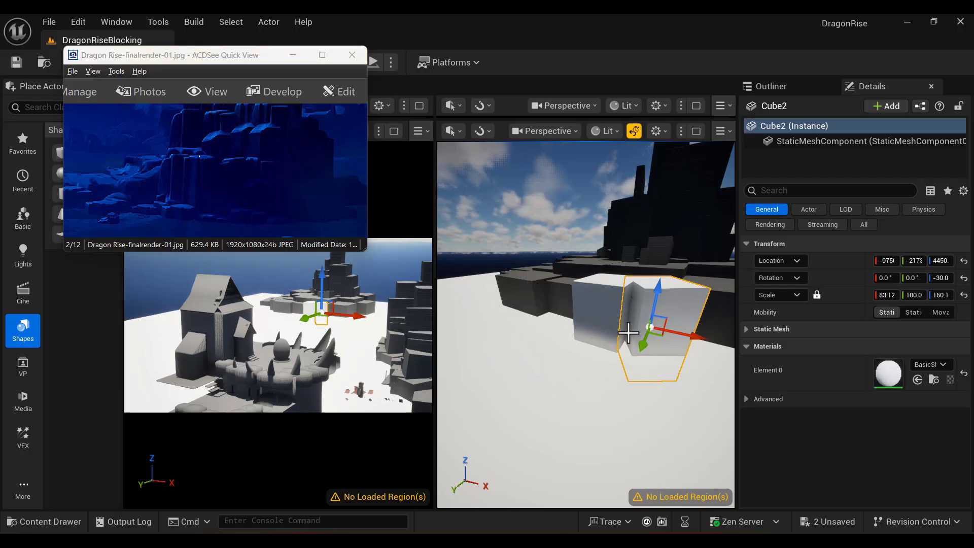
{"action": "mouse_move", "coordinate": [607, 326]}
{"action": "left_mouse_down", "text": "alt"}
{"action": "mouse_move", "coordinate": [573, 324]}
{"action": "mouse_move", "coordinate": [612, 324]}
{"action": "mouse_move", "coordinate": [600, 326]}
{"action": "left_mouse_up", "text": "alt"}
{"action": "left_click", "coordinate": [577, 307]}
{"action": "key", "text": "r"}
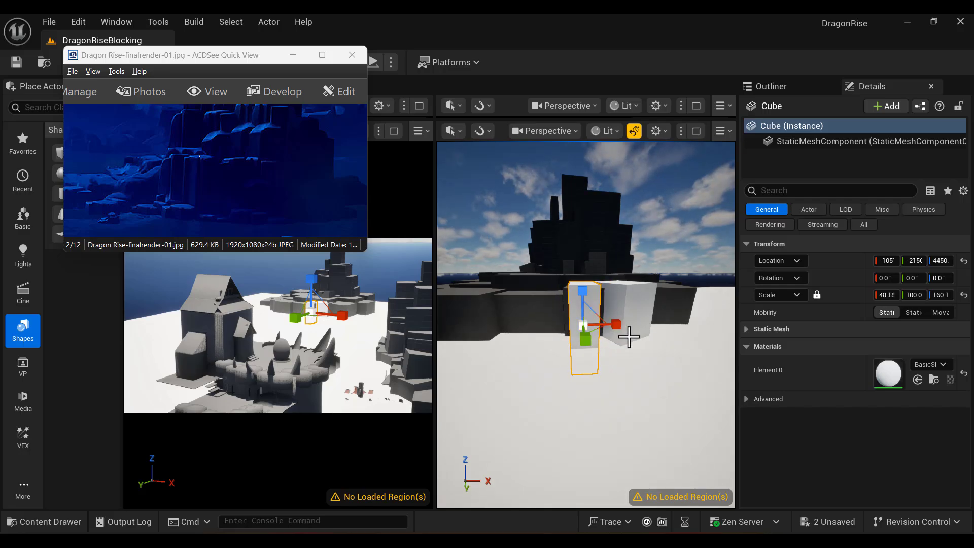
Narrow the rotated duplicate cube along X to a scale of about 29.
{"action": "left_click", "coordinate": [636, 313]}
{"action": "right_click_drag", "start_coordinate": [668, 348], "coordinate": [616, 355]}
{"action": "left_click_drag", "start_coordinate": [703, 348], "coordinate": [675, 348]}
{"action": "right_click_drag", "start_coordinate": [663, 387], "coordinate": [710, 387]}
{"action": "key", "text": "w"}
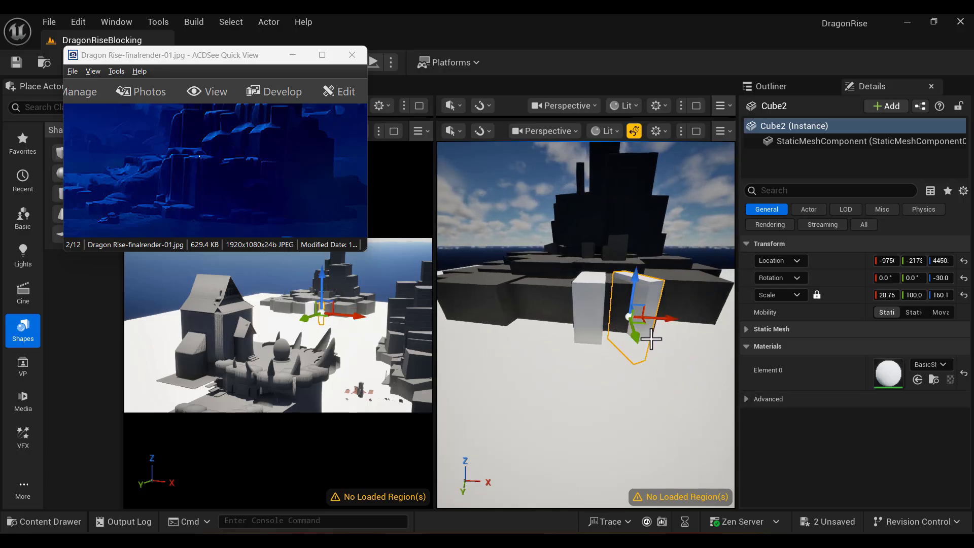
Shift the thin rotated cube along X and Y until it sits tight against the first cube's side.
{"action": "left_click_drag", "start_coordinate": [635, 339], "coordinate": [616, 333]}
{"action": "right_click_drag", "start_coordinate": [663, 365], "coordinate": [632, 365]}
{"action": "right_click", "coordinate": [665, 365]}
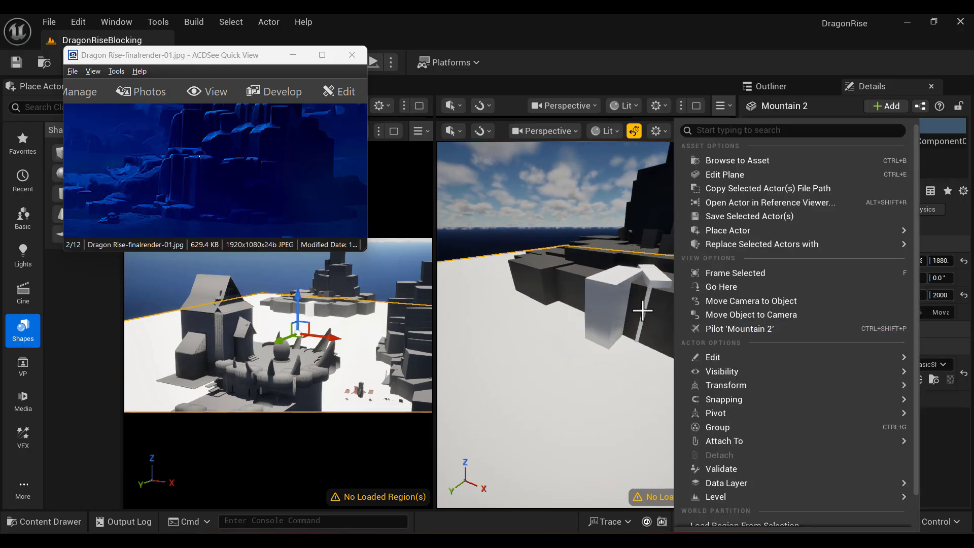
{"action": "left_click", "coordinate": [652, 284]}
{"action": "left_click", "coordinate": [652, 283]}
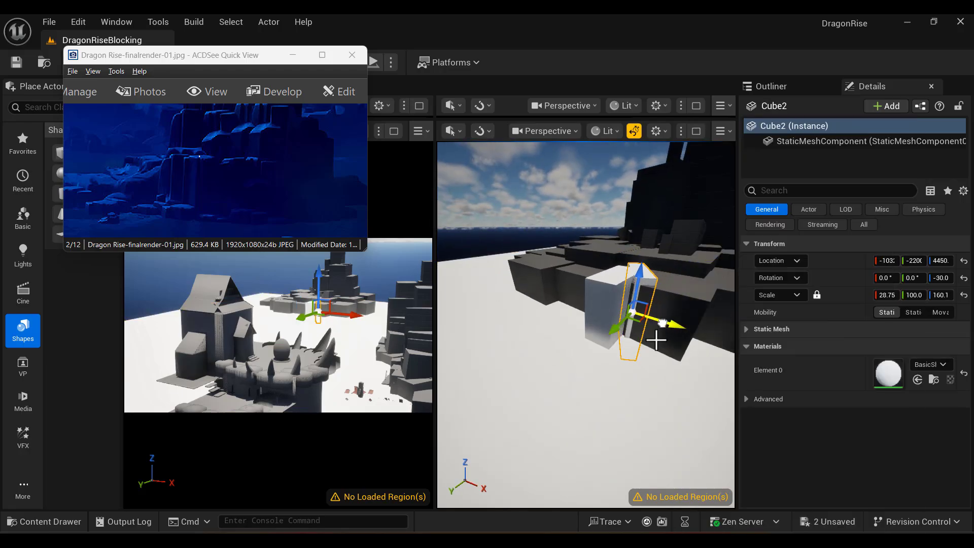
{"action": "right_click_drag", "start_coordinate": [639, 335], "coordinate": [599, 345]}
{"action": "left_click_drag", "start_coordinate": [630, 321], "coordinate": [624, 330]}
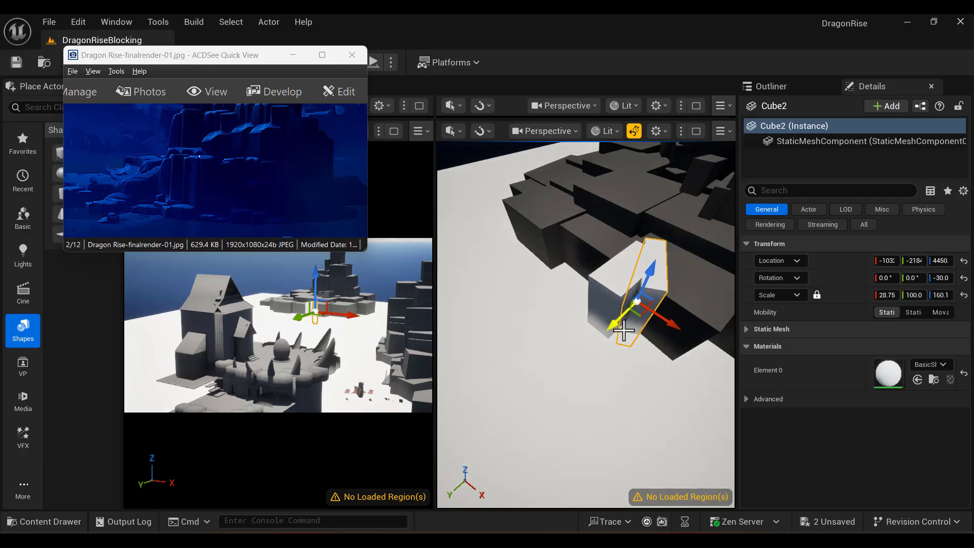
Duplicate the first cube along X to its free side and set the copy slightly back into the mountain's base.
{"action": "left_click", "coordinate": [615, 290]}
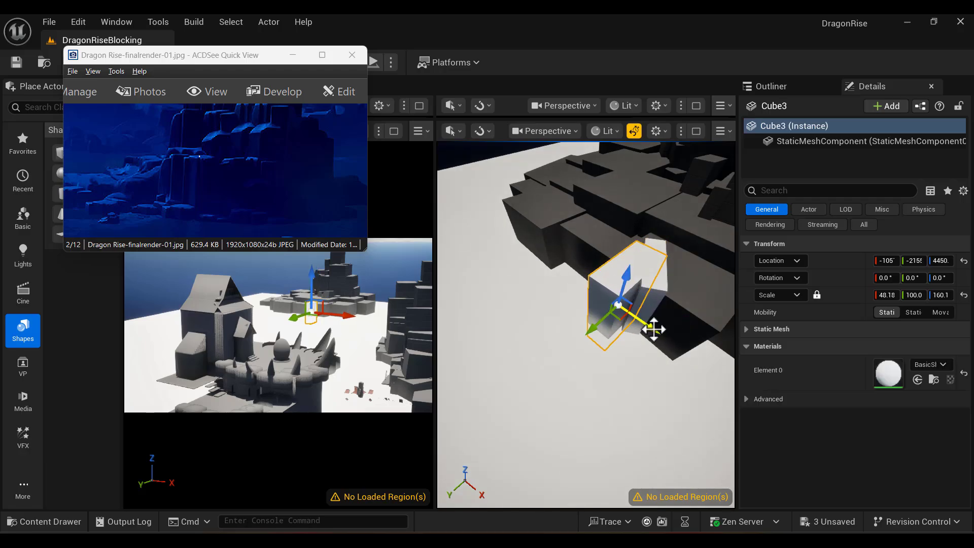
{"action": "left_click_drag", "start_coordinate": [654, 324], "coordinate": [649, 350], "text": "alt"}
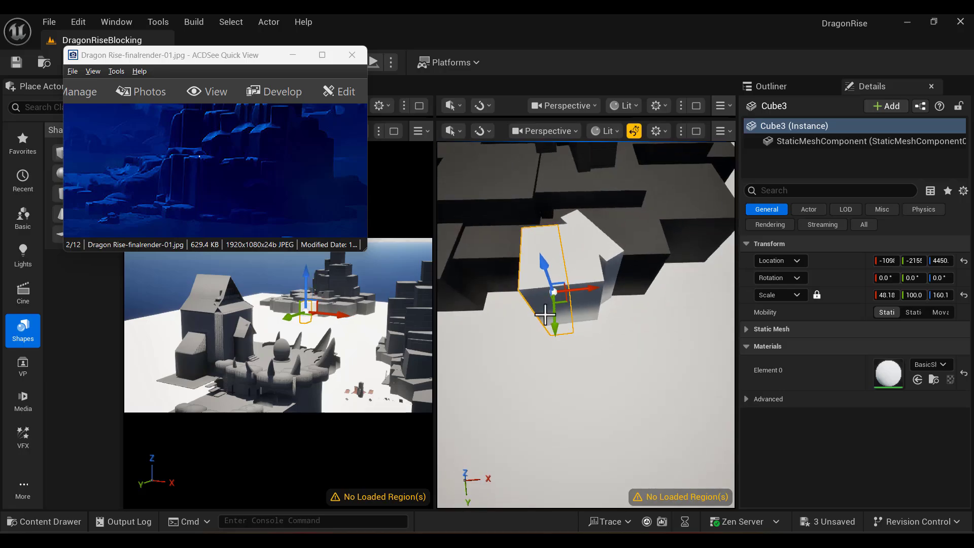
{"action": "left_click_drag", "start_coordinate": [558, 324], "coordinate": [557, 314]}
{"action": "left_click_drag", "start_coordinate": [586, 278], "coordinate": [576, 277]}
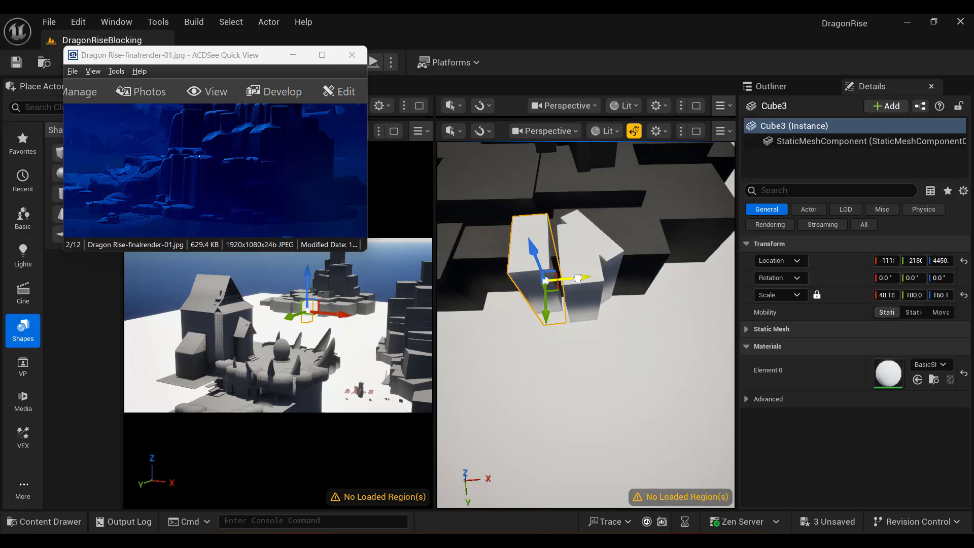
Rotate the new duplicate -15° about Z.
{"action": "key", "text": "e"}
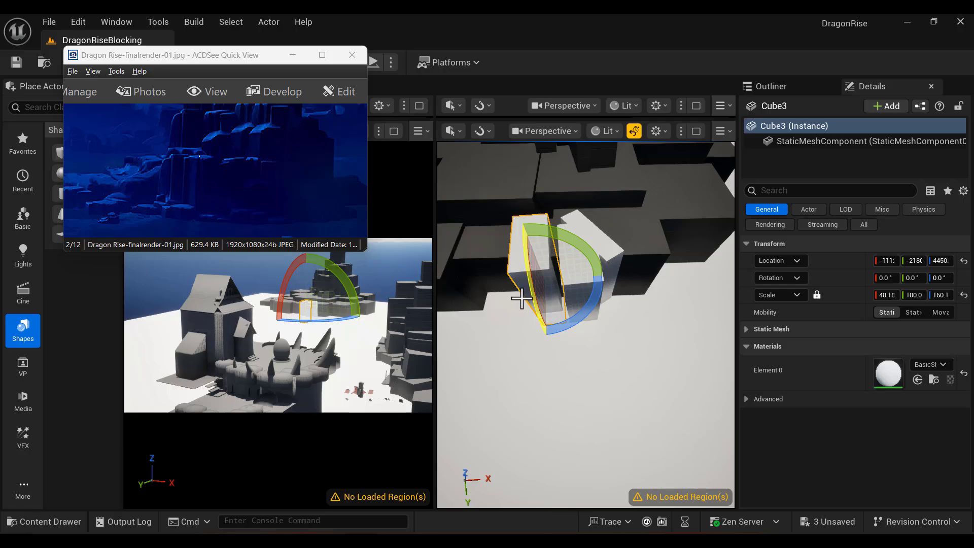
{"action": "left_click_drag", "start_coordinate": [570, 326], "coordinate": [604, 273]}
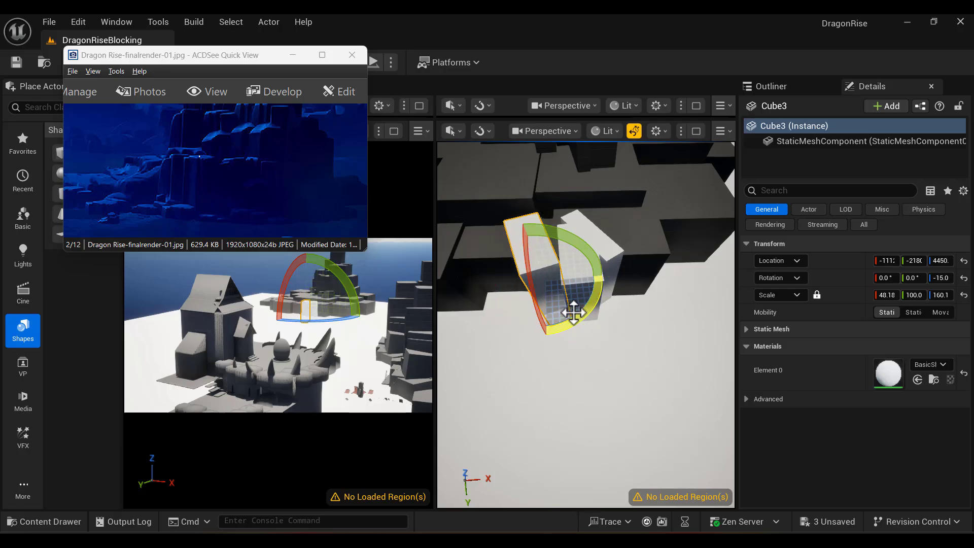
{"action": "key", "text": "w"}
Narrow the properties area, give the perspective view more width and clear the selection.
{"action": "left_click_drag", "start_coordinate": [635, 354], "coordinate": [685, 274], "text": "alt"}
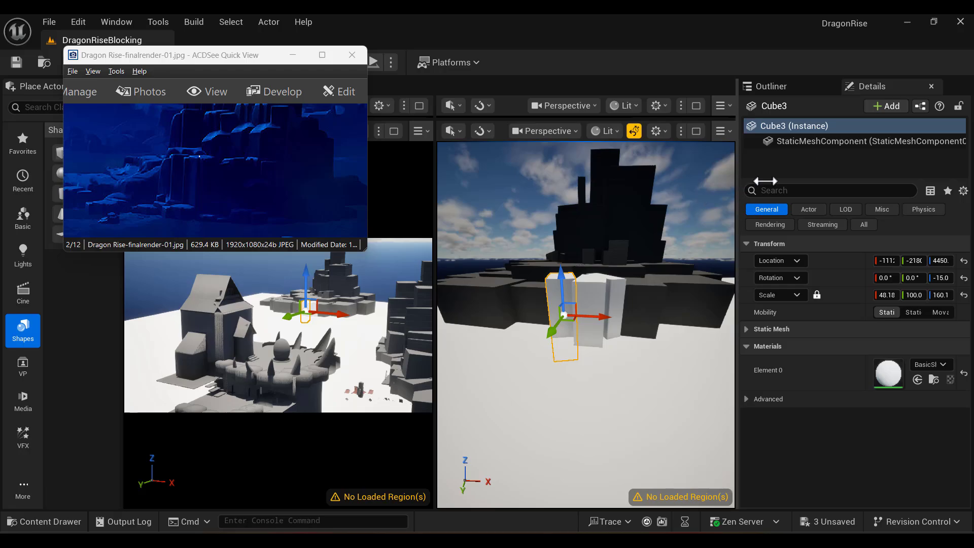
{"action": "left_click_drag", "start_coordinate": [740, 189], "coordinate": [877, 177]}
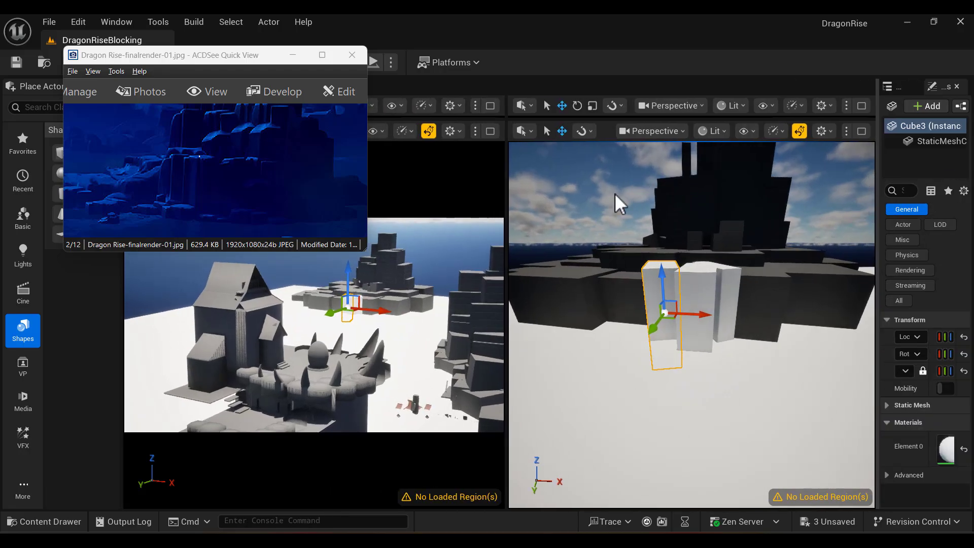
{"action": "left_click_drag", "start_coordinate": [507, 196], "coordinate": [482, 194]}
{"action": "left_click", "coordinate": [433, 190]}
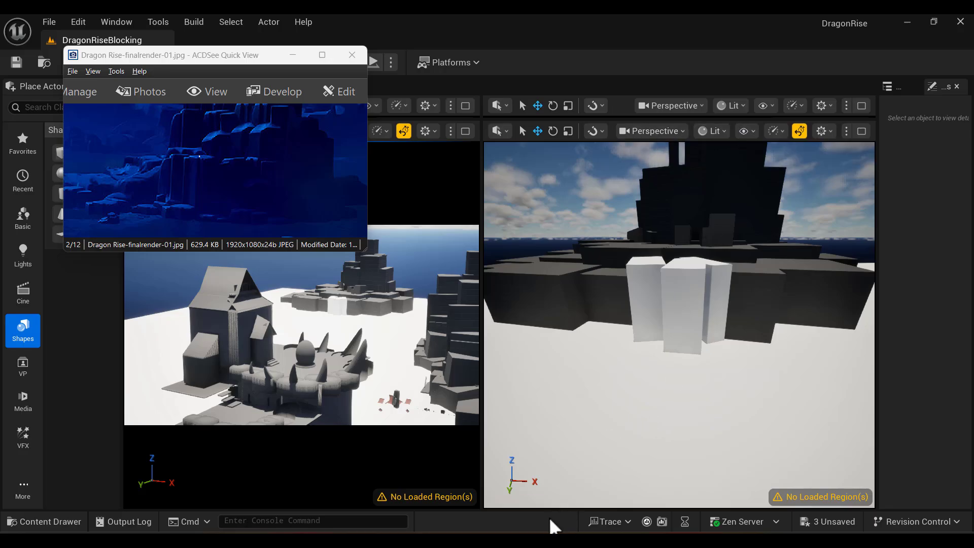
Switch to the browser to view the YouTube channel's videos and playlists, and return to Unreal Editor.
{"action": "left_click", "coordinate": [525, 492]}
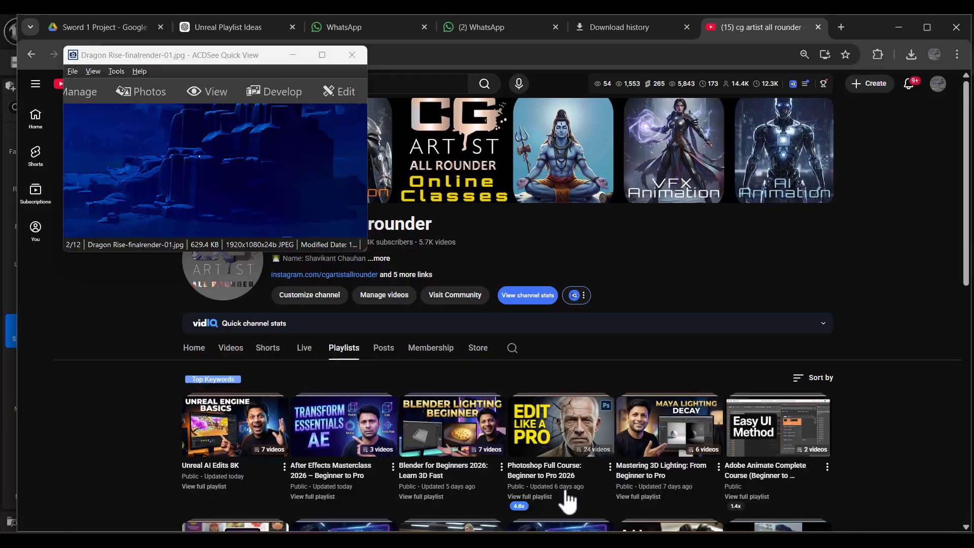
{"action": "left_click", "coordinate": [233, 351]}
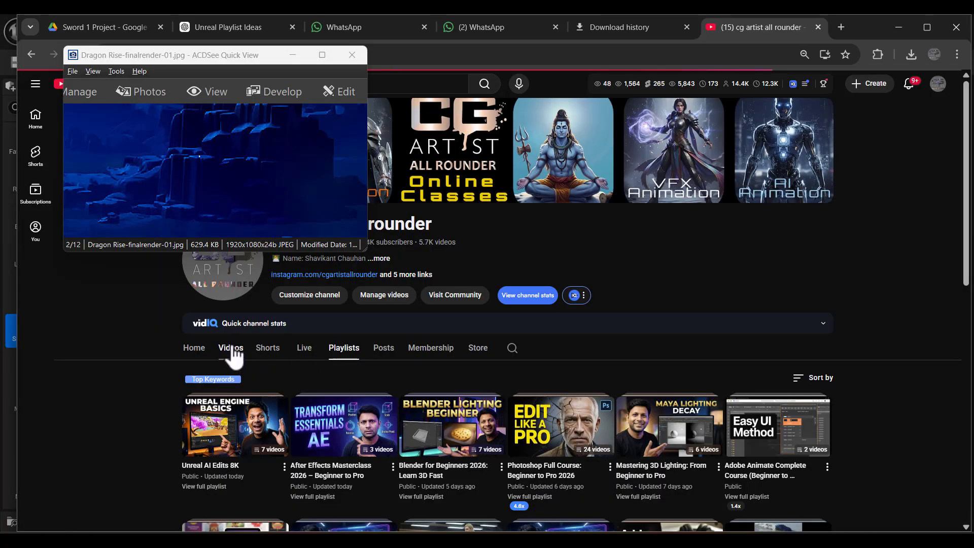
{"action": "left_click", "coordinate": [348, 351]}
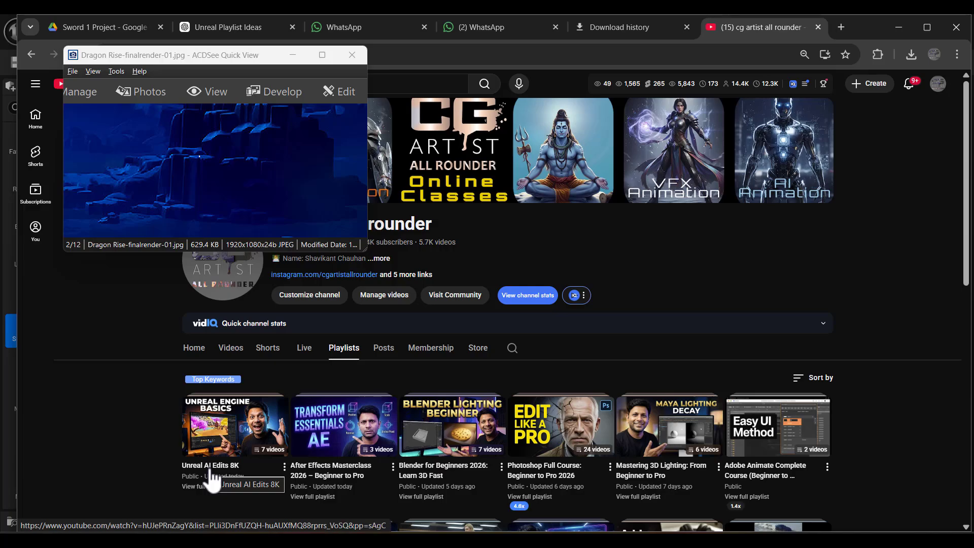
{"action": "left_click", "coordinate": [896, 27]}
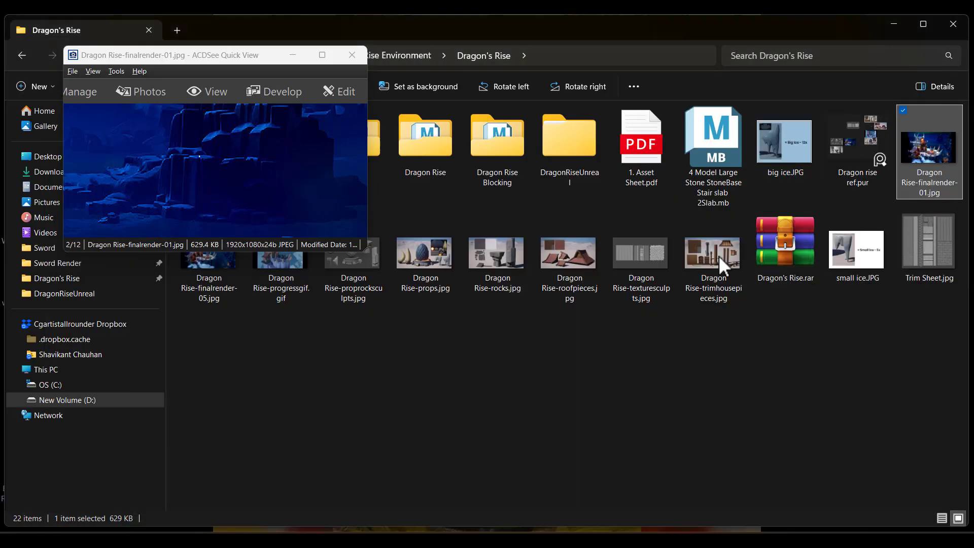
{"action": "left_click", "coordinate": [571, 540]}
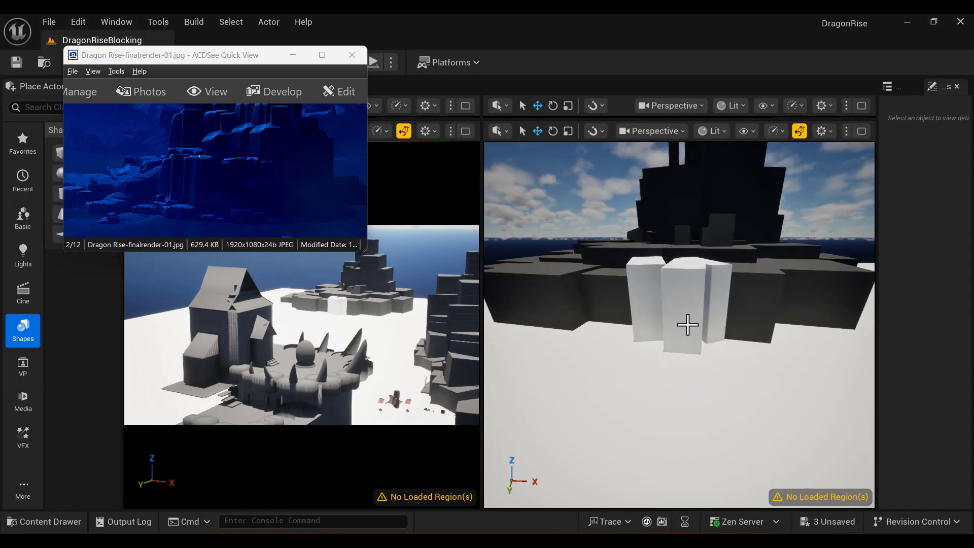
Duplicate the cube rotated -15° along X and place the copy beside it as a fourth column.
{"action": "left_click", "coordinate": [645, 284]}
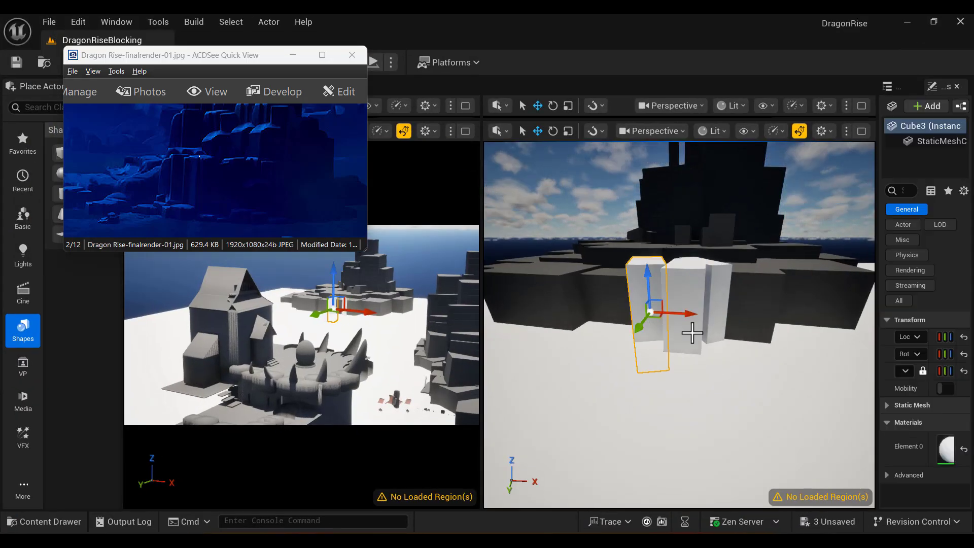
{"action": "left_click_drag", "start_coordinate": [693, 312], "coordinate": [665, 310], "text": "alt"}
{"action": "left_click_drag", "start_coordinate": [610, 349], "coordinate": [655, 349], "text": "alt"}
{"action": "left_click_drag", "start_coordinate": [612, 319], "coordinate": [629, 355]}
{"action": "left_click_drag", "start_coordinate": [543, 368], "coordinate": [530, 355]}
{"action": "left_click_drag", "start_coordinate": [624, 348], "coordinate": [578, 325], "text": "alt"}
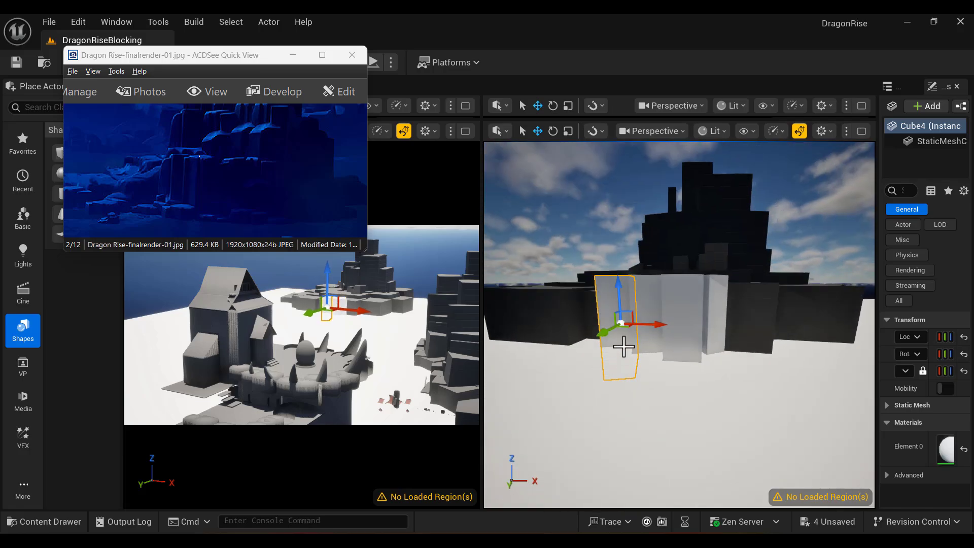
Adjust the fourth column's Z scale slightly and nudge it along X against its neighbour.
{"action": "key", "text": "r"}
{"action": "left_click_drag", "start_coordinate": [618, 290], "coordinate": [619, 290]}
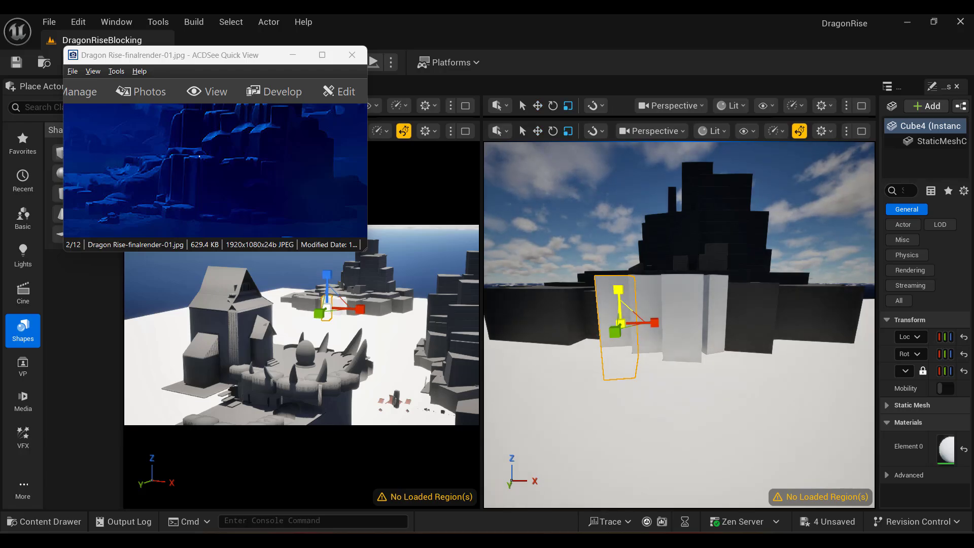
{"action": "left_click_drag", "start_coordinate": [700, 314], "coordinate": [698, 340], "text": "alt"}
{"action": "left_click", "coordinate": [710, 307]}
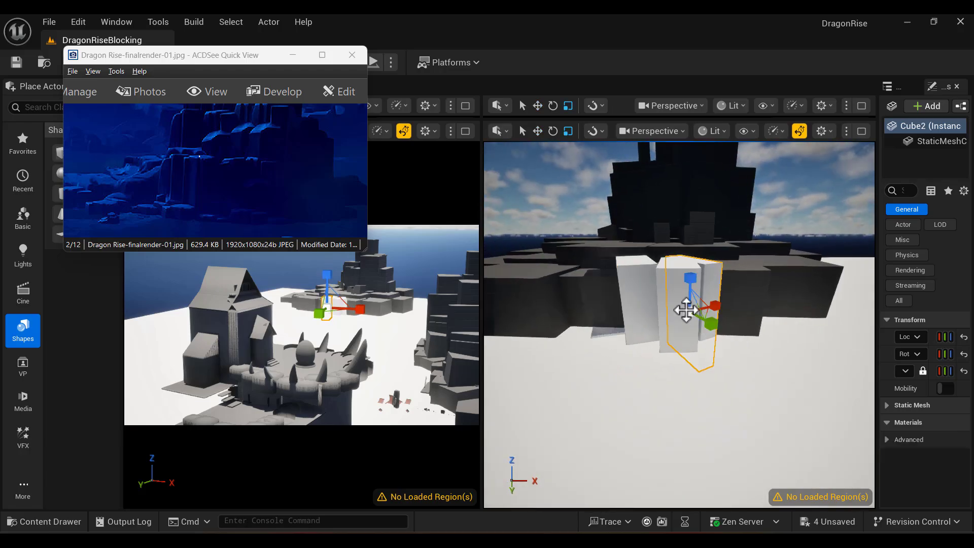
{"action": "key", "text": "w"}
{"action": "left_click", "coordinate": [624, 293]}
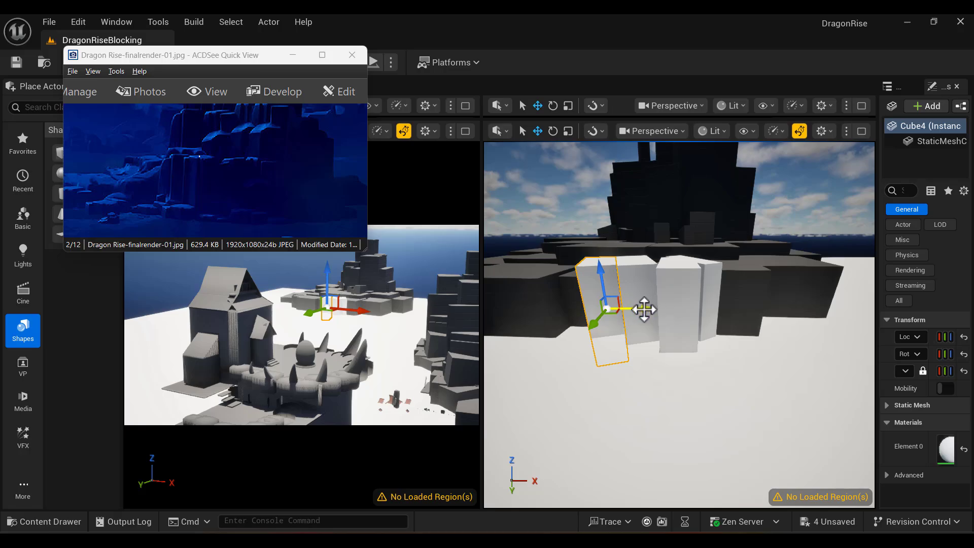
{"action": "mouse_move", "coordinate": [672, 322]}
{"action": "left_mouse_down", "text": "alt"}
{"action": "mouse_move", "coordinate": [659, 319]}
{"action": "mouse_move", "coordinate": [671, 322]}
{"action": "left_mouse_up", "text": "alt"}
{"action": "left_click_drag", "start_coordinate": [712, 358], "coordinate": [700, 356], "text": "alt"}
Zoom the reference out to examine the whole distant mountain.
{"action": "left_click_drag", "start_coordinate": [284, 202], "coordinate": [256, 213]}
{"action": "scroll", "coordinate": [276, 213], "scroll_direction": "down", "scroll_amount": 5}
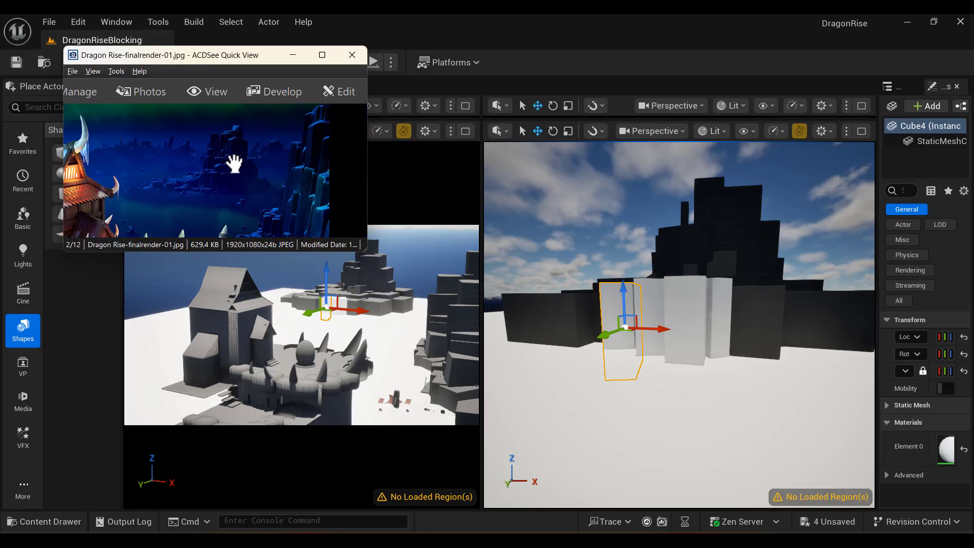
Zoom the reference and the perspective view out to see the whole scene, and minimize the reference image.
{"action": "scroll", "coordinate": [305, 196], "scroll_direction": "down", "scroll_amount": 2}
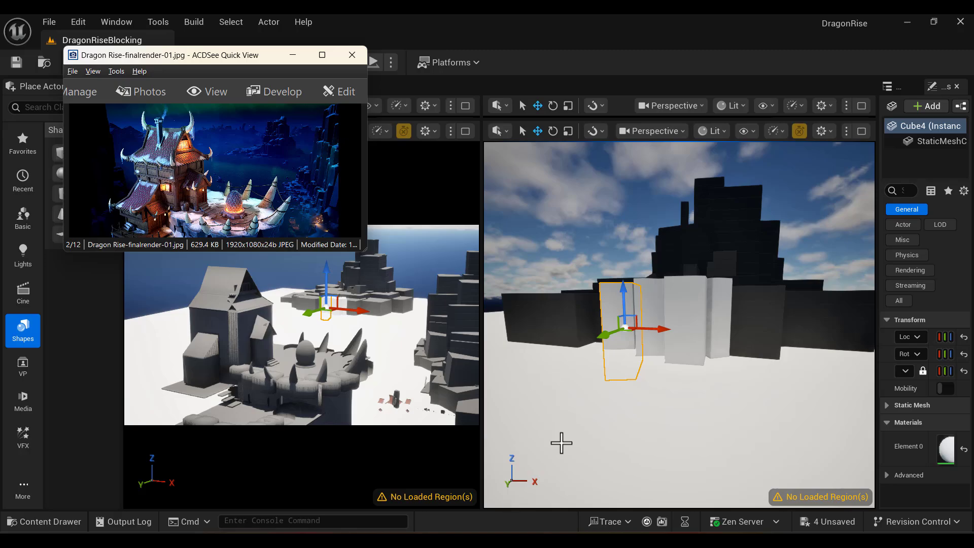
{"action": "right_click_drag", "start_coordinate": [714, 342], "coordinate": [700, 381], "text": "alt"}
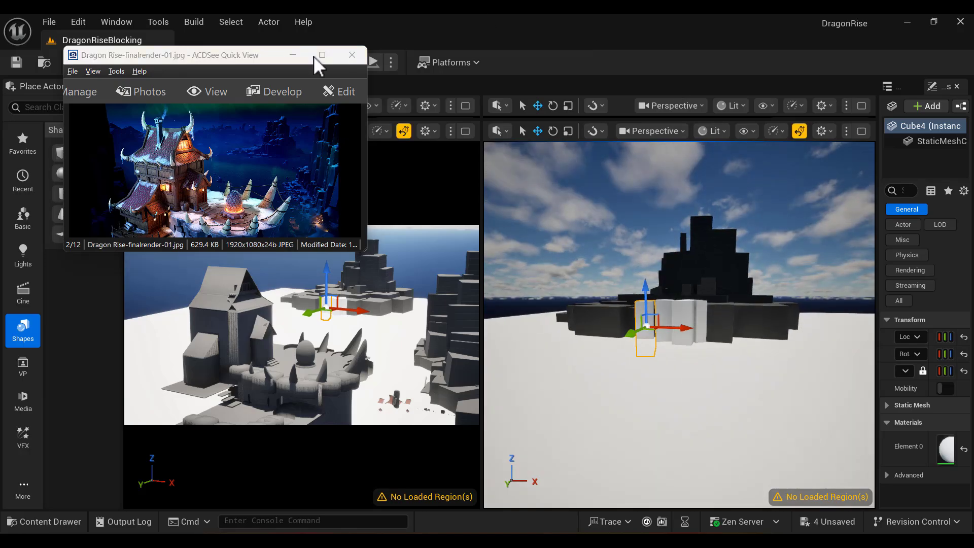
{"action": "left_click", "coordinate": [293, 55]}
Open the recent level DragonRisePlacements.
{"action": "left_click", "coordinate": [50, 24]}
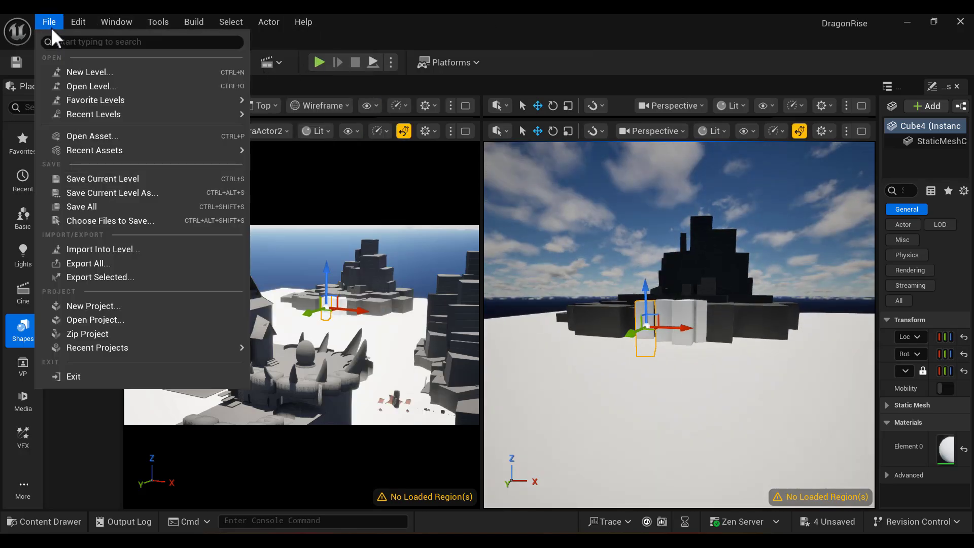
{"action": "mouse_move", "coordinate": [167, 104]}
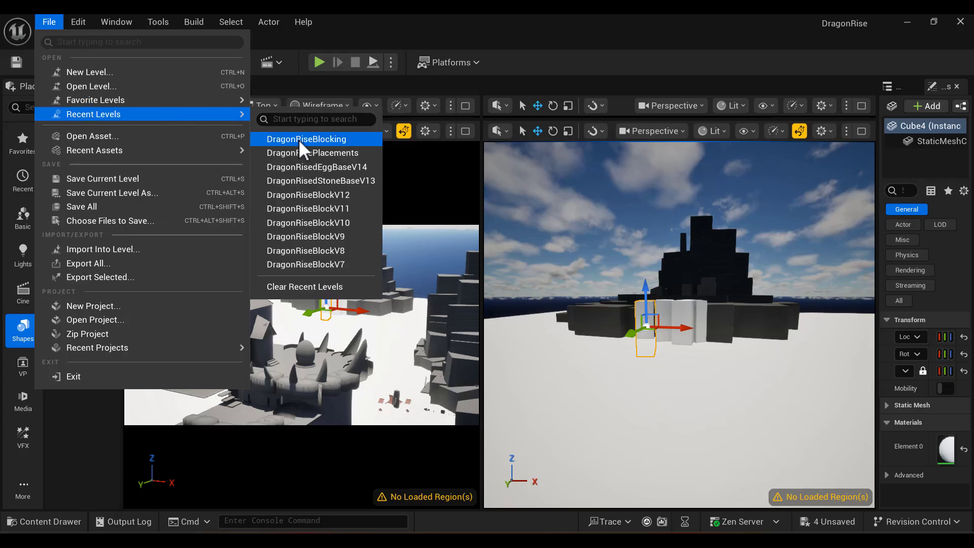
{"action": "left_click", "coordinate": [311, 152]}
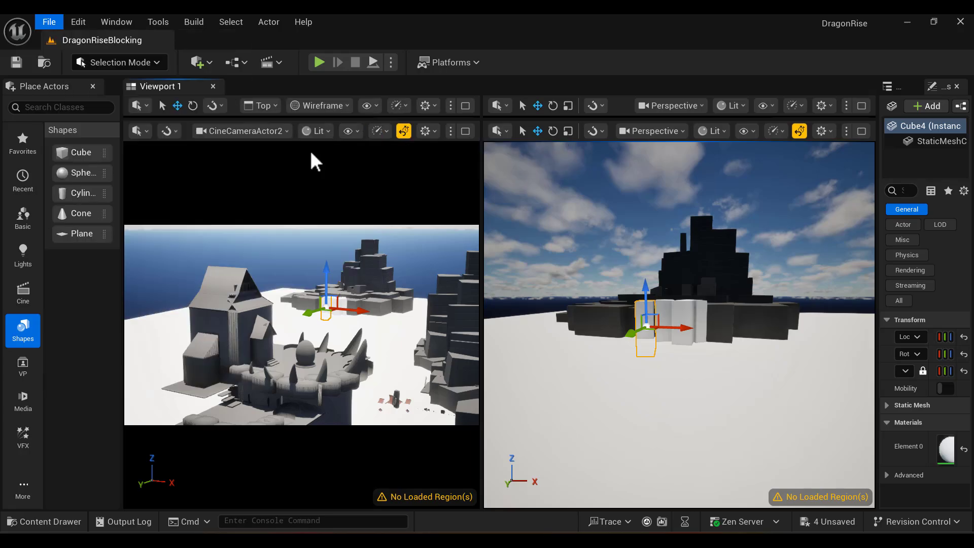
{"action": "left_click", "coordinate": [587, 421]}
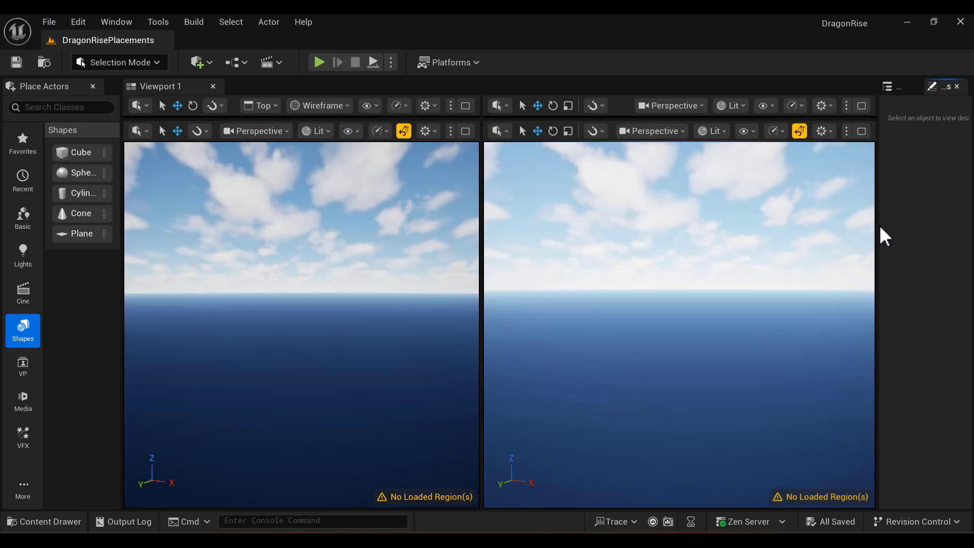
Widen the side panel and show the Outliner at full height, collapsing World Settings beneath it.
{"action": "left_click_drag", "start_coordinate": [877, 226], "coordinate": [793, 234]}
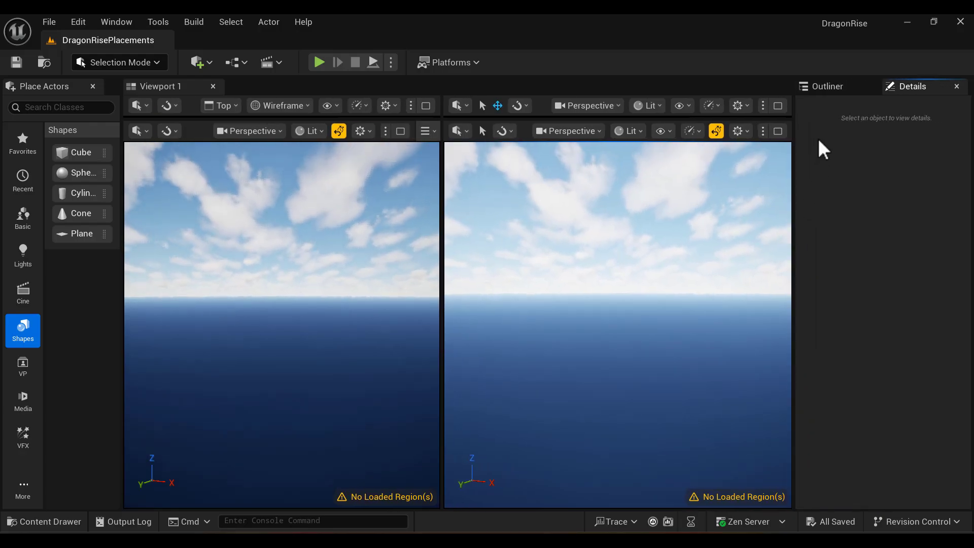
{"action": "left_click", "coordinate": [842, 91]}
{"action": "left_click", "coordinate": [909, 144]}
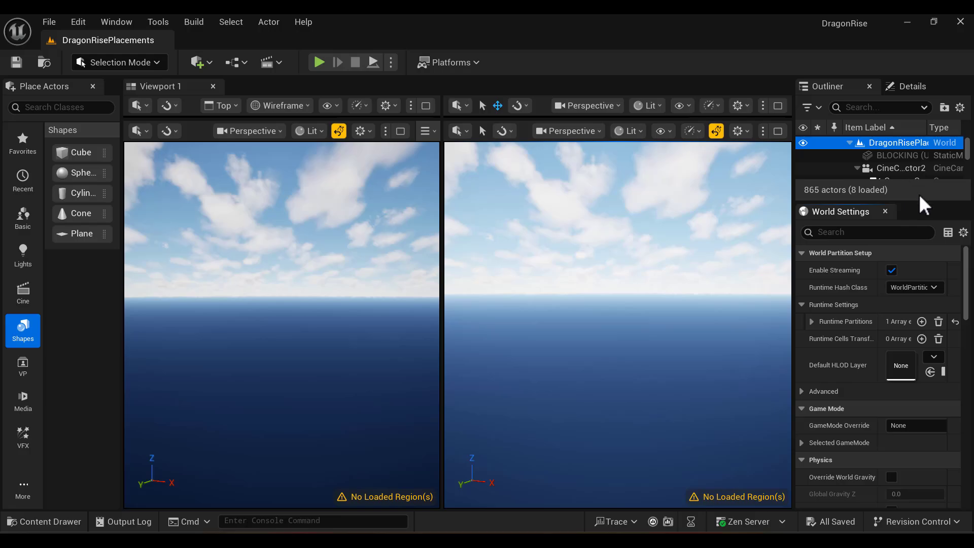
{"action": "left_click_drag", "start_coordinate": [907, 200], "coordinate": [914, 508]}
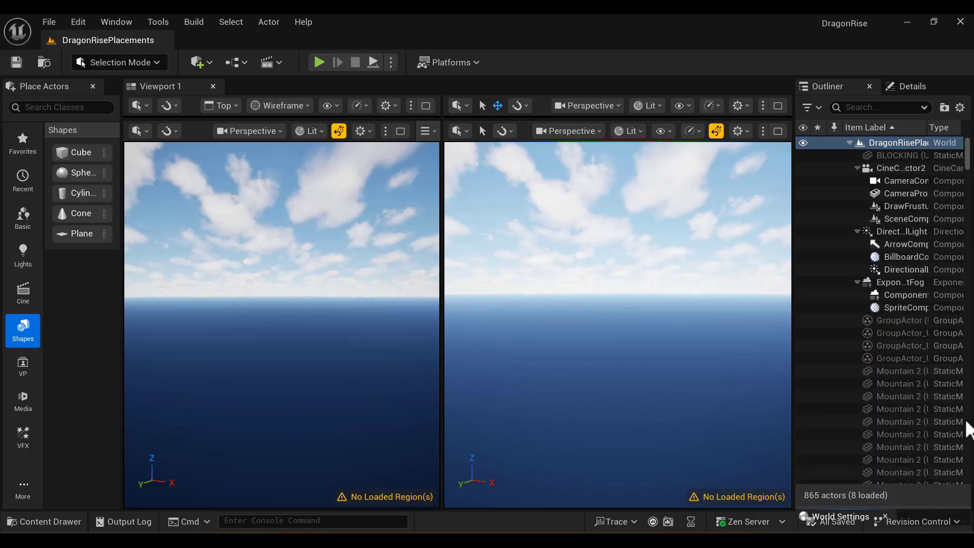
Select every actor in the DragonRisePlacements level and force load them.
{"action": "left_click_drag", "start_coordinate": [969, 163], "coordinate": [970, 513]}
{"action": "key", "text": "ctrl+a"}
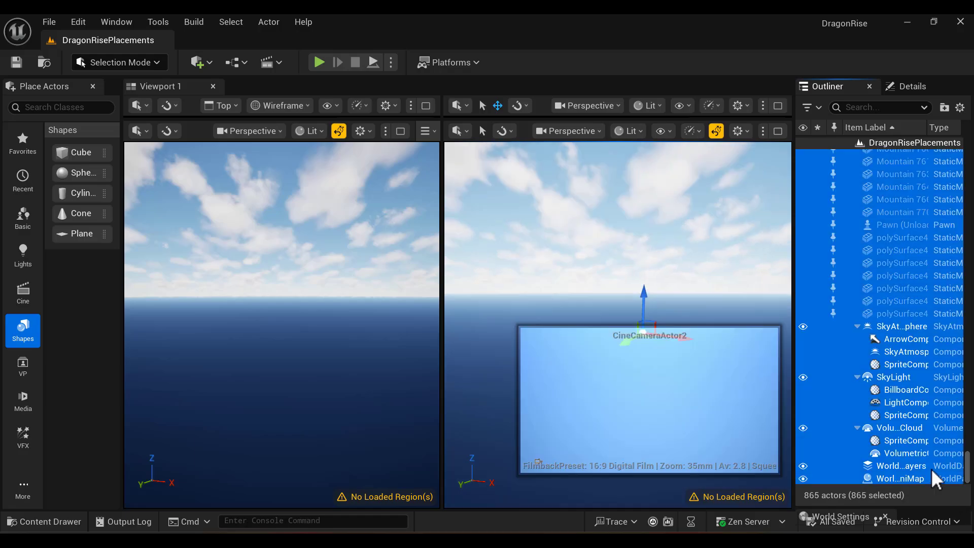
{"action": "right_click", "coordinate": [897, 299]}
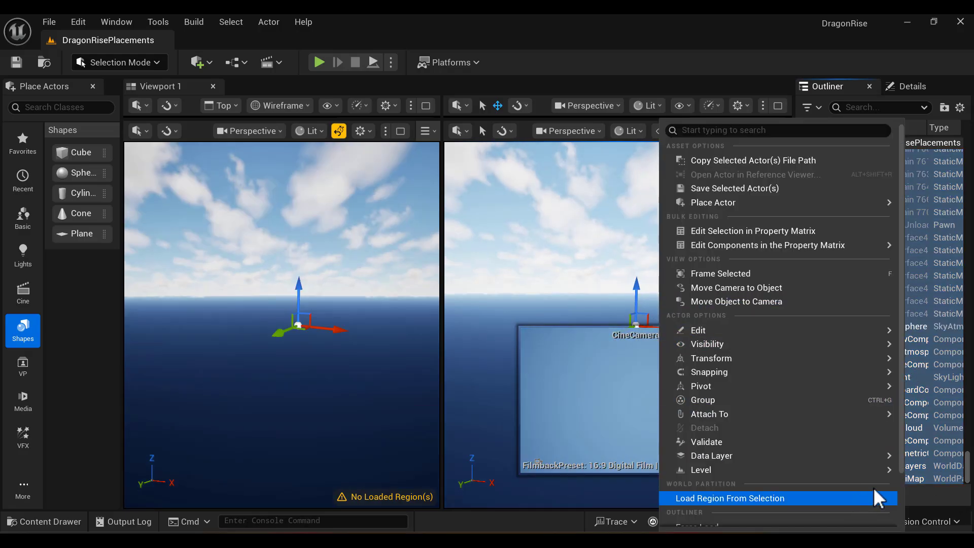
{"action": "scroll", "coordinate": [898, 482], "scroll_direction": "down", "scroll_amount": 1}
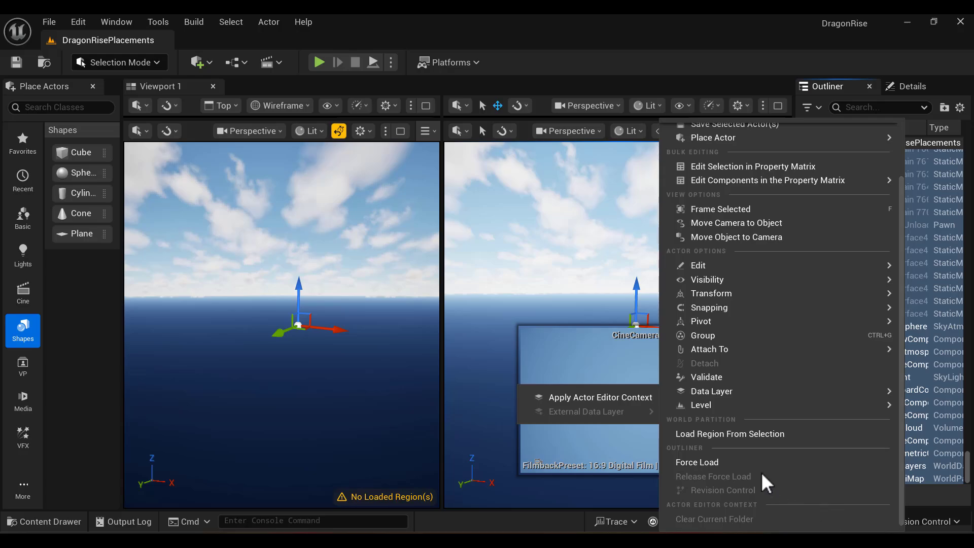
{"action": "left_click", "coordinate": [730, 462]}
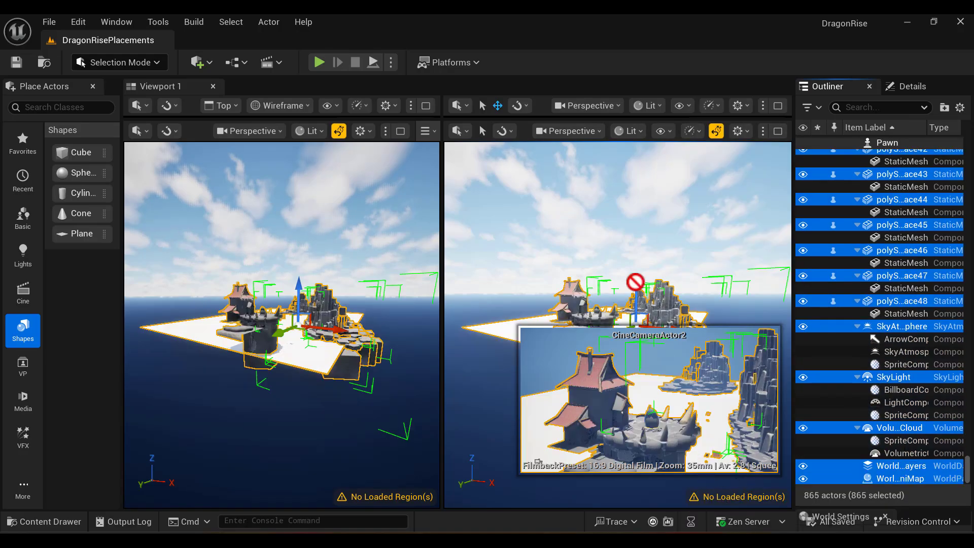
Replace the full selection with one mountain piece and look through CineCameraActor2 in the first perspective viewport.
{"action": "left_click", "coordinate": [349, 304]}
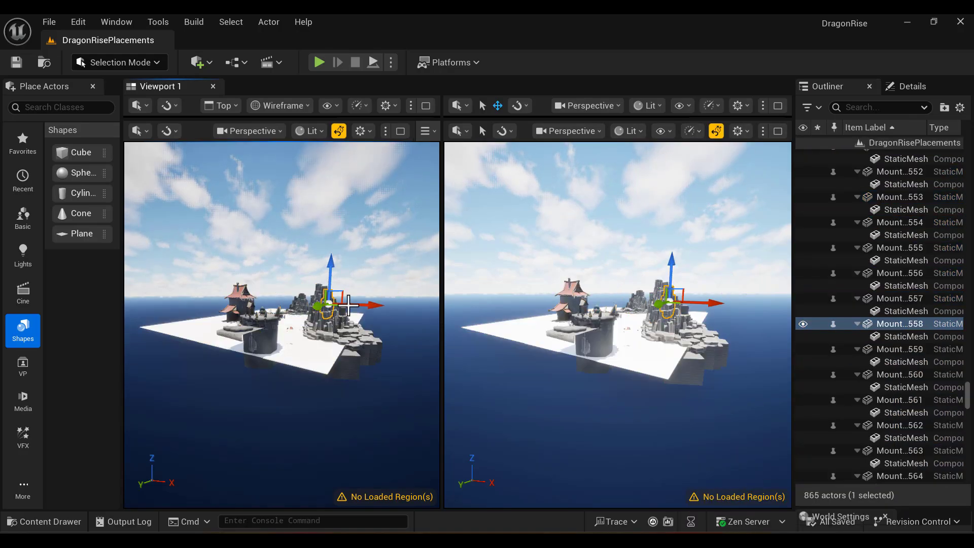
{"action": "left_click", "coordinate": [254, 131]}
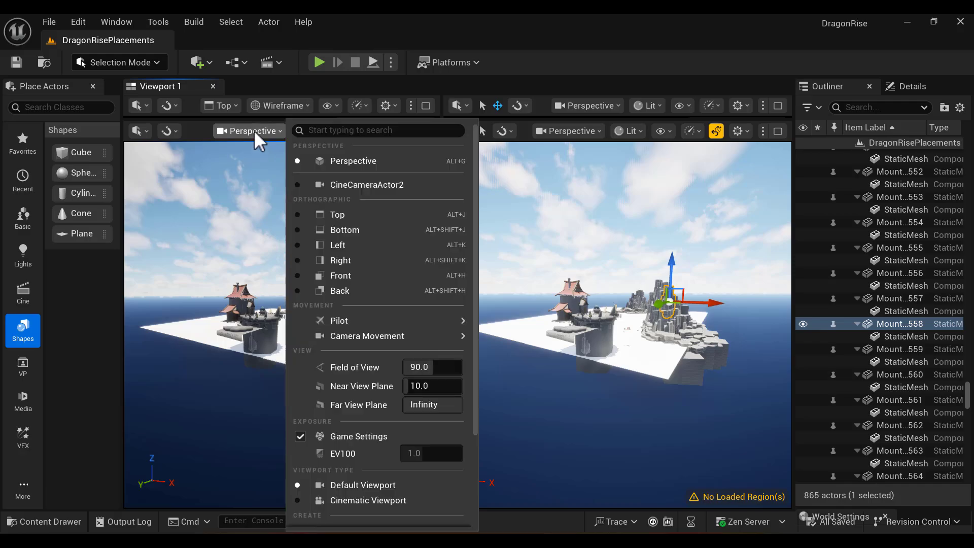
{"action": "left_click", "coordinate": [361, 185]}
Frame a tall column of the distant mountain and examine how the rock pieces are stacked from several angles.
{"action": "left_click", "coordinate": [656, 339]}
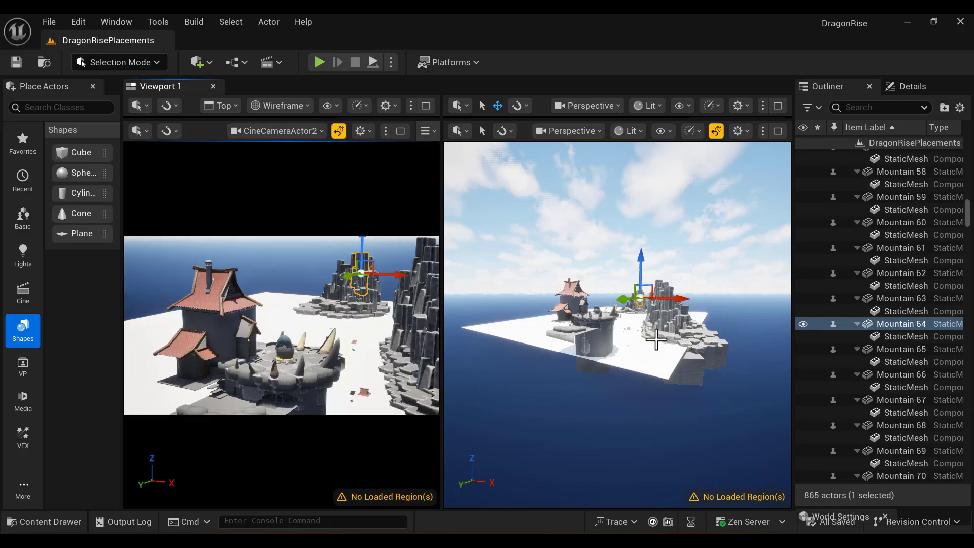
{"action": "key", "text": "f"}
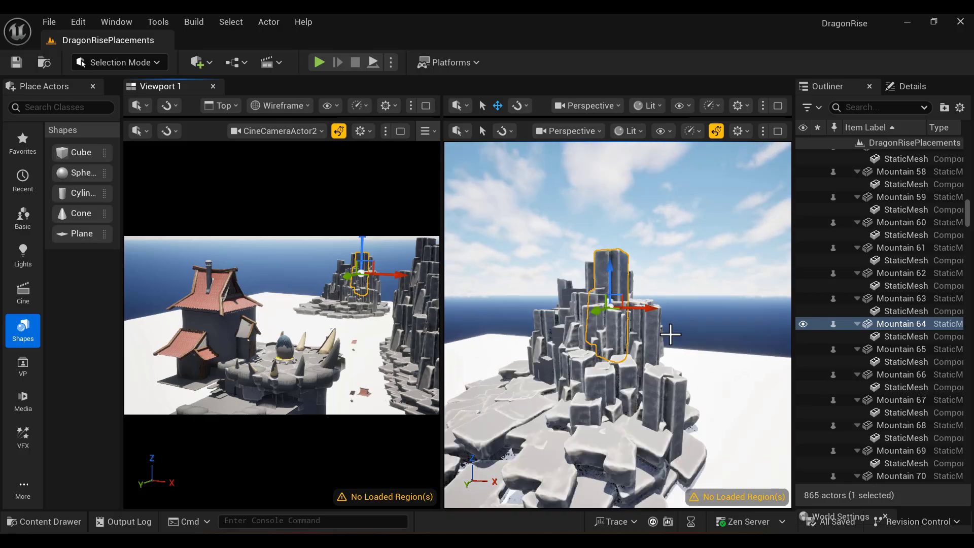
{"action": "right_click_drag", "start_coordinate": [673, 350], "coordinate": [437, 45], "text": "alt"}
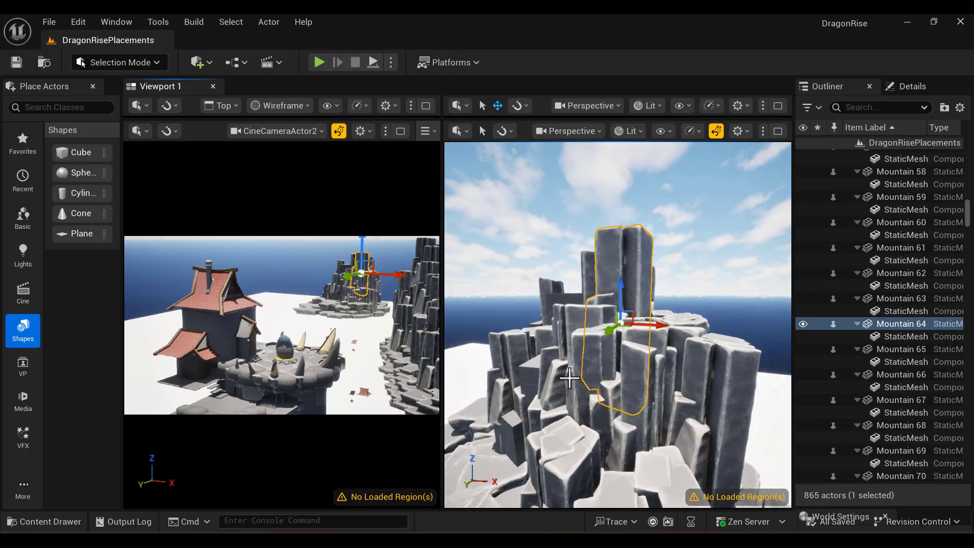
{"action": "left_click_drag", "start_coordinate": [569, 378], "coordinate": [590, 329], "text": "alt"}
{"action": "left_click", "coordinate": [615, 430]}
{"action": "right_click_drag", "start_coordinate": [615, 430], "coordinate": [578, 401], "text": "alt"}
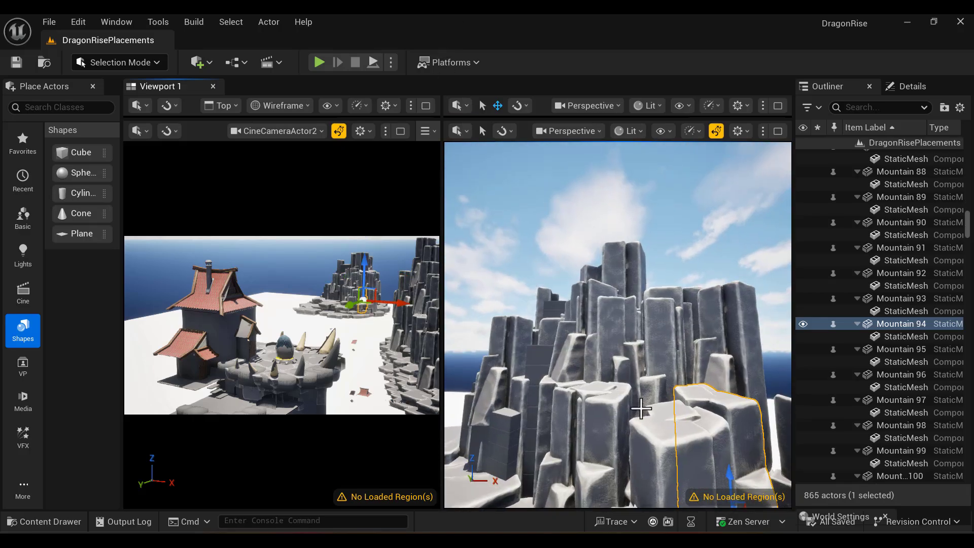
{"action": "right_click_drag", "start_coordinate": [641, 409], "coordinate": [631, 402], "text": "alt"}
{"action": "right_click", "coordinate": [629, 402]}
{"action": "left_click", "coordinate": [570, 291]}
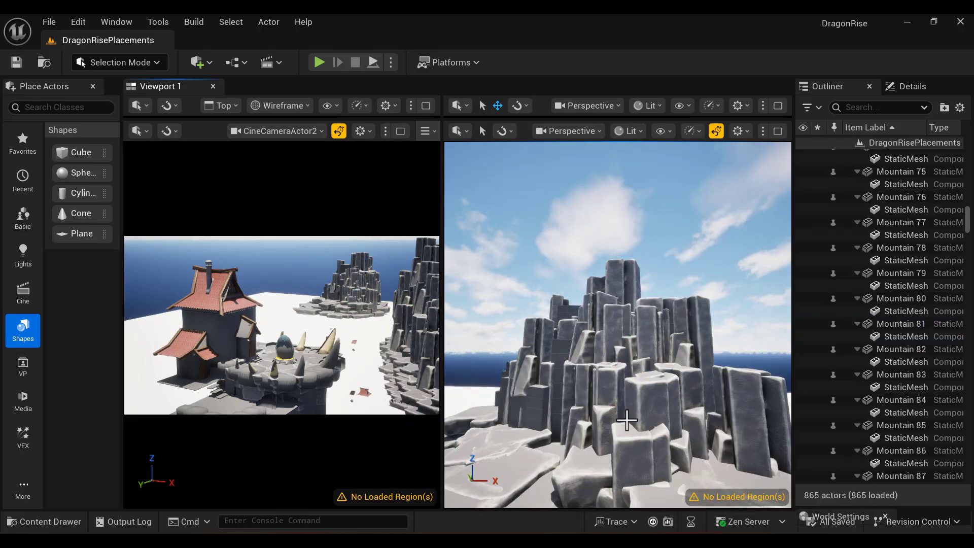
{"action": "left_click_drag", "start_coordinate": [626, 420], "coordinate": [637, 403], "text": "alt"}
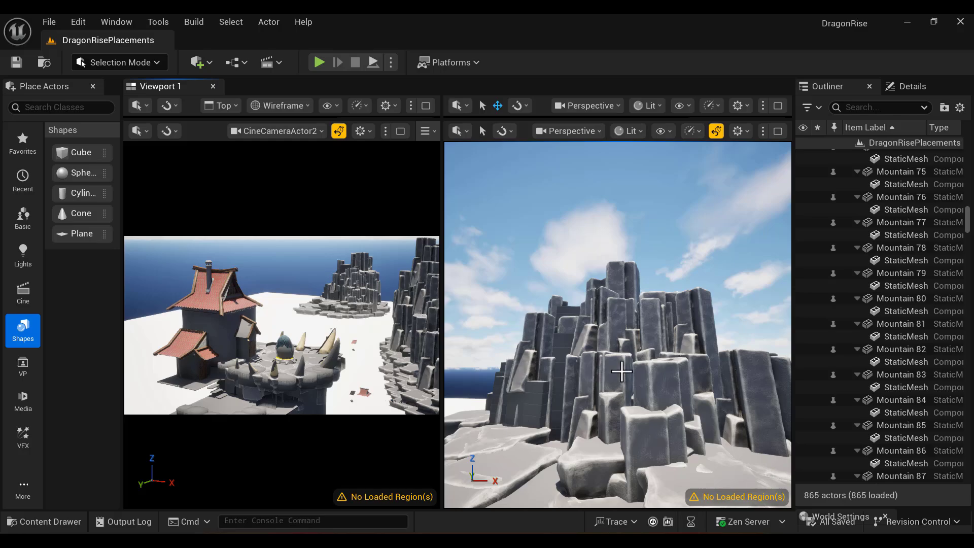
Hide all the plain blocking cubes of the same type and inspect the detailed rock columns of the distant mountain.
{"action": "left_click", "coordinate": [618, 368]}
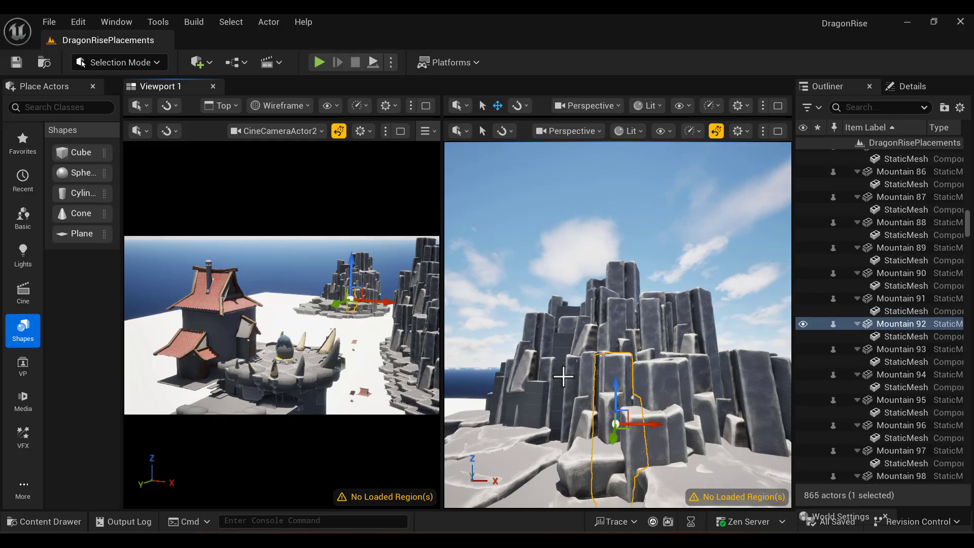
{"action": "left_click_drag", "start_coordinate": [603, 409], "coordinate": [644, 431], "text": "alt"}
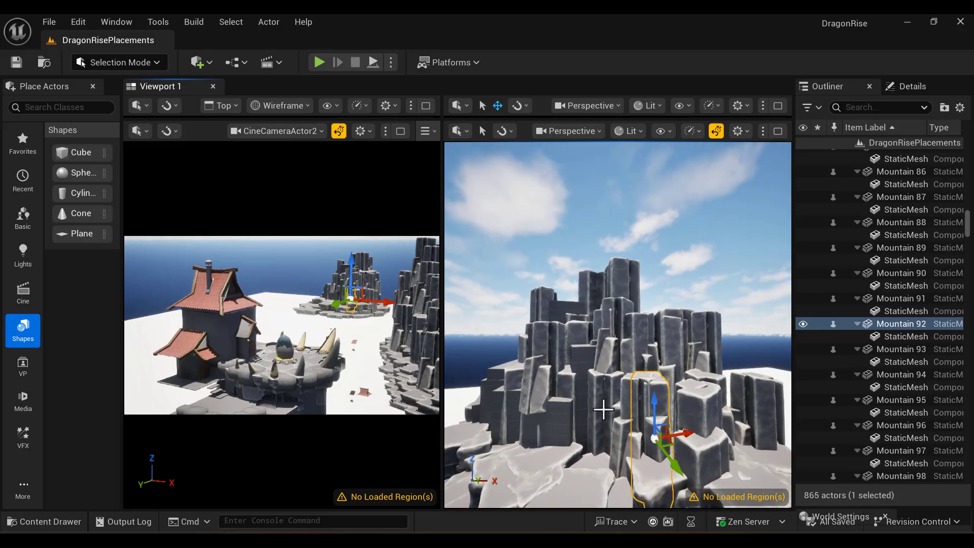
{"action": "key", "text": "shift+e"}
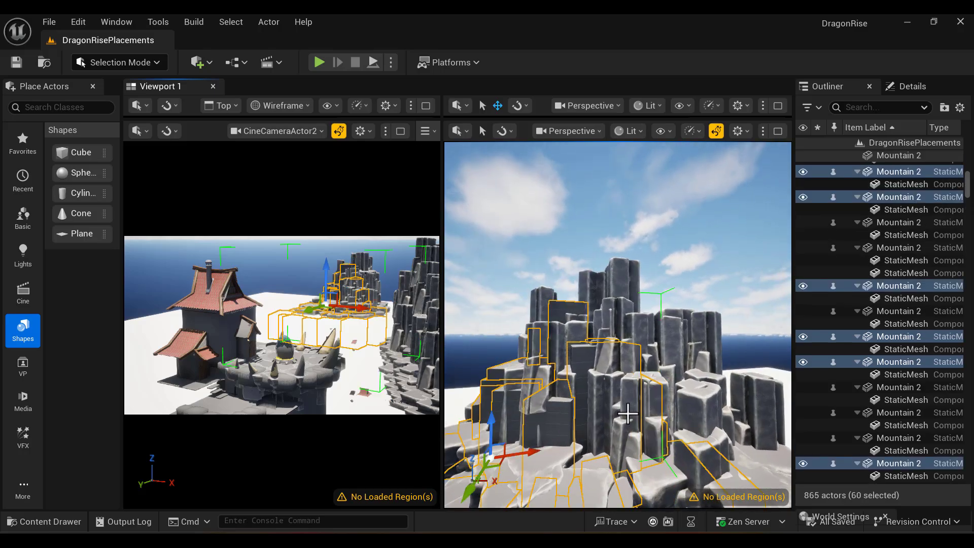
{"action": "key", "text": "Escape"}
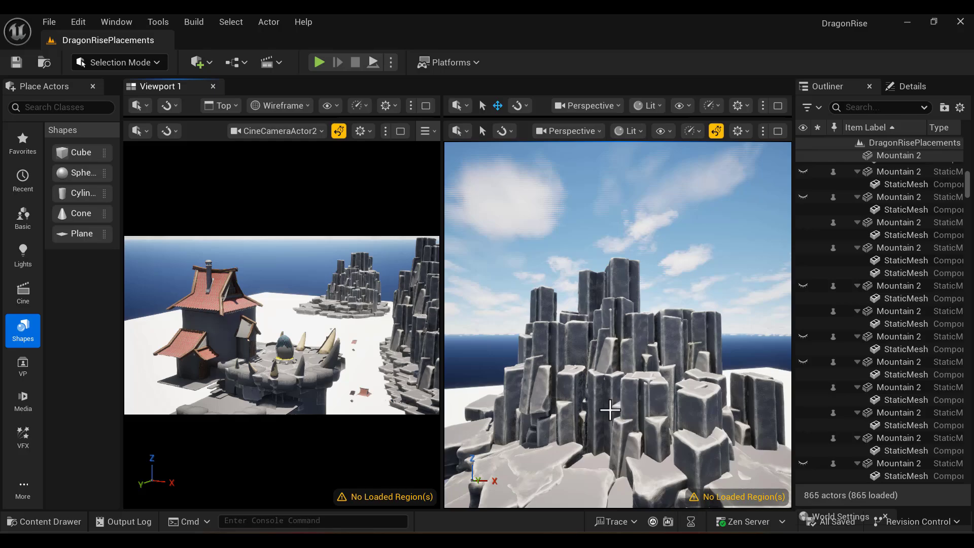
{"action": "left_click", "coordinate": [600, 396]}
{"action": "right_click_drag", "start_coordinate": [685, 413], "coordinate": [659, 443], "text": "alt"}
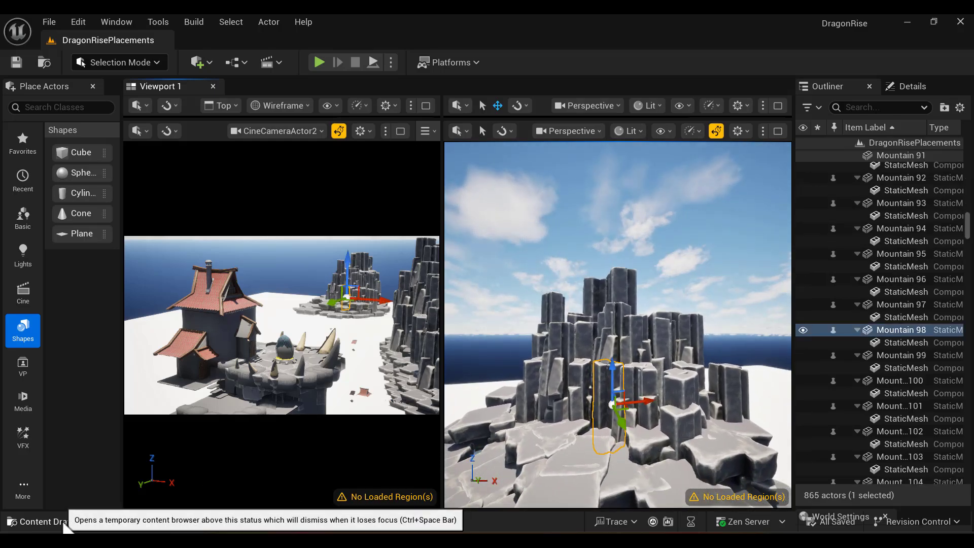
Search the project content for "mountain" in an enlarged Content Drawer, and clear the search.
{"action": "key", "text": "ctrl+space"}
{"action": "left_click", "coordinate": [278, 498]}
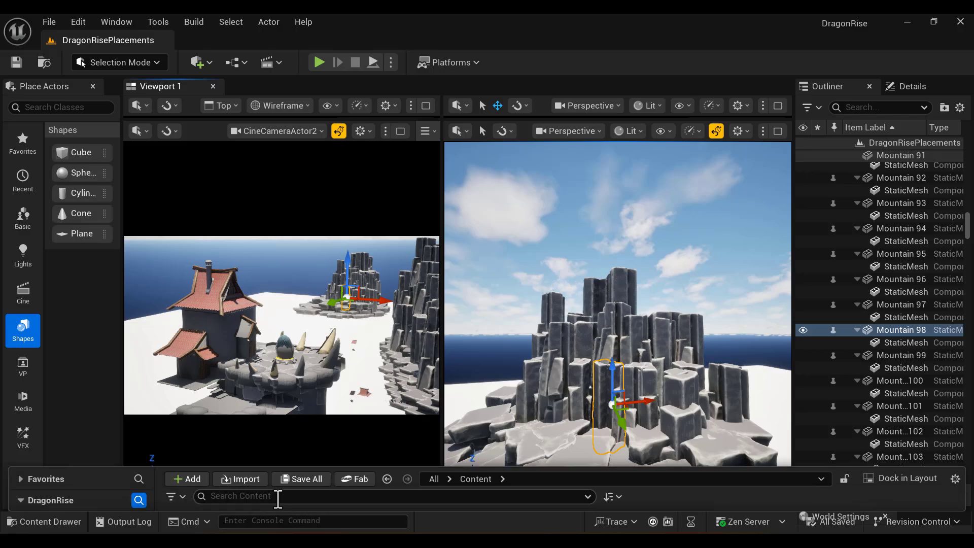
{"action": "type", "text": "mountain"}
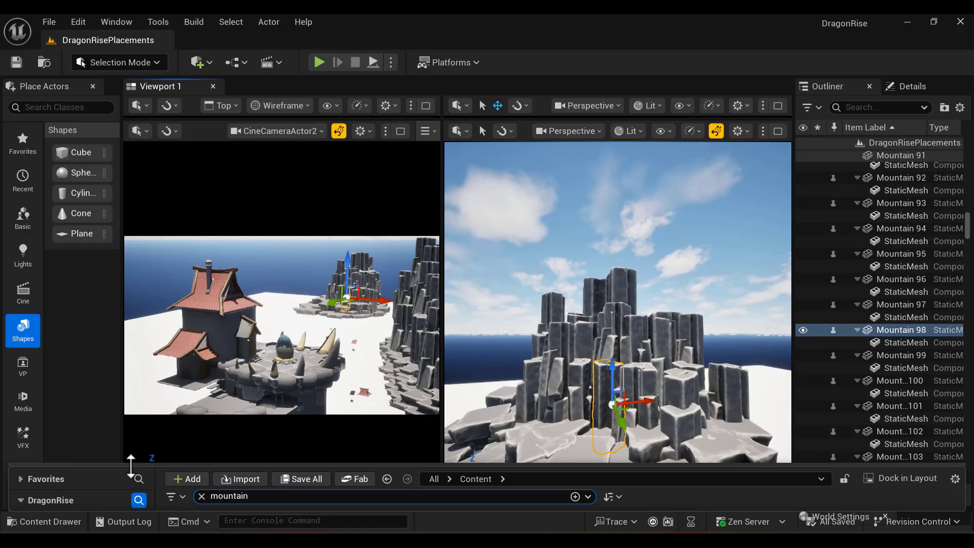
{"action": "left_click_drag", "start_coordinate": [130, 466], "coordinate": [140, 326]}
{"action": "left_click", "coordinate": [277, 361]}
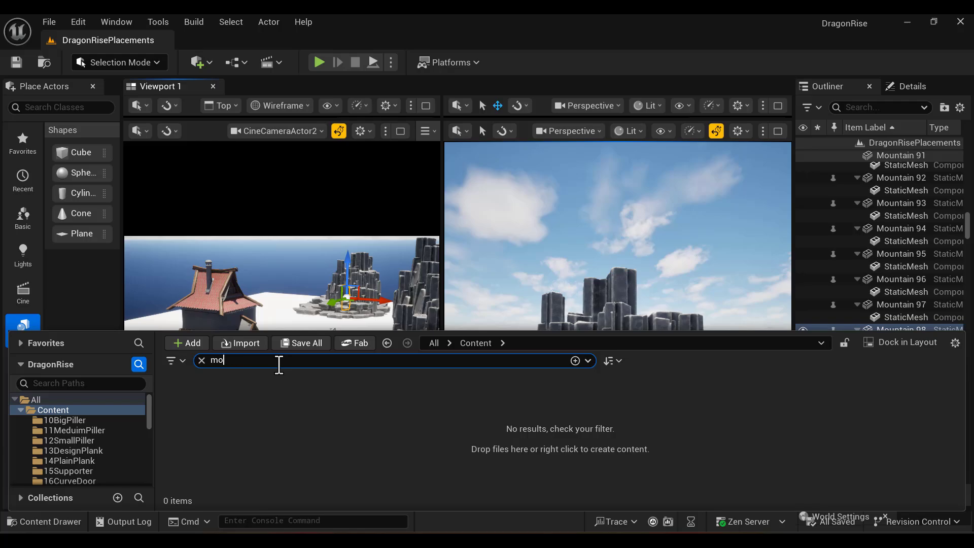
{"action": "key", "text": "BackSpace"}
{"action": "key", "text": "BackSpace"}
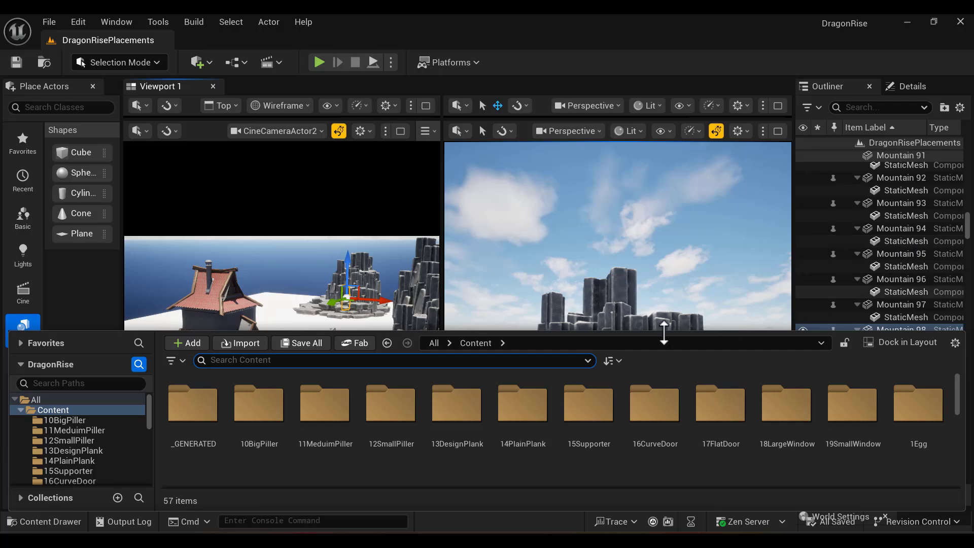
Select a tall rock column of the distant mountain, and open the 31LargeStoneBase folder in an enlarged Content Drawer.
{"action": "left_click", "coordinate": [613, 283]}
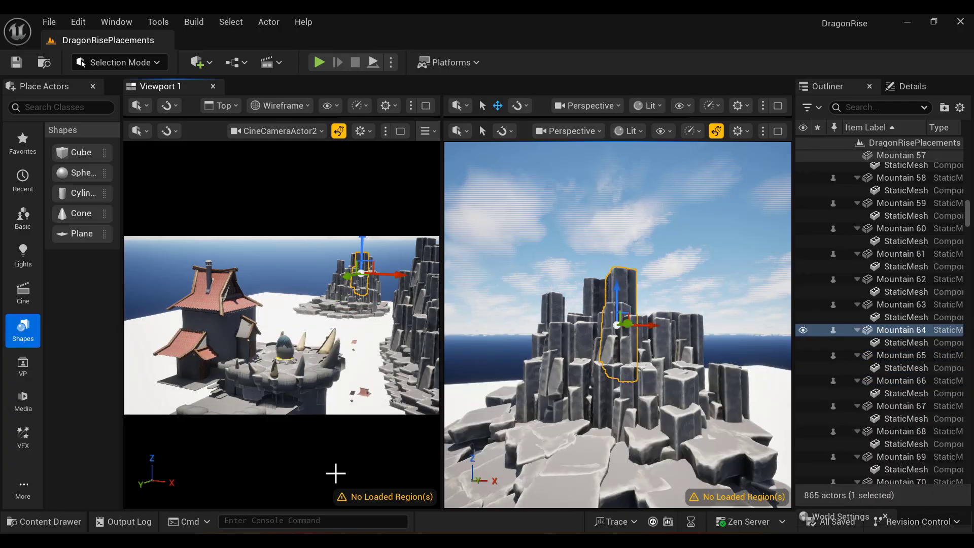
{"action": "key", "text": "ctrl+space"}
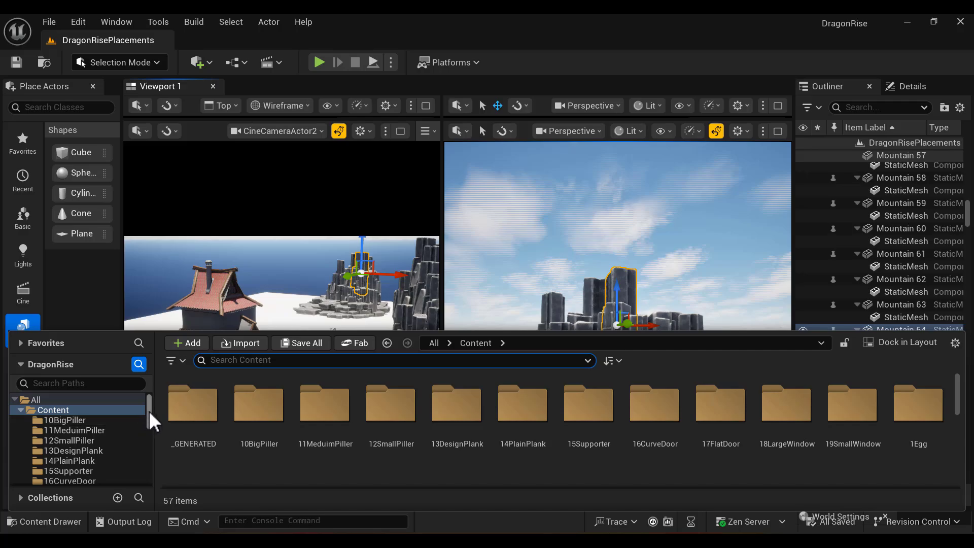
{"action": "left_click_drag", "start_coordinate": [149, 412], "coordinate": [151, 407]}
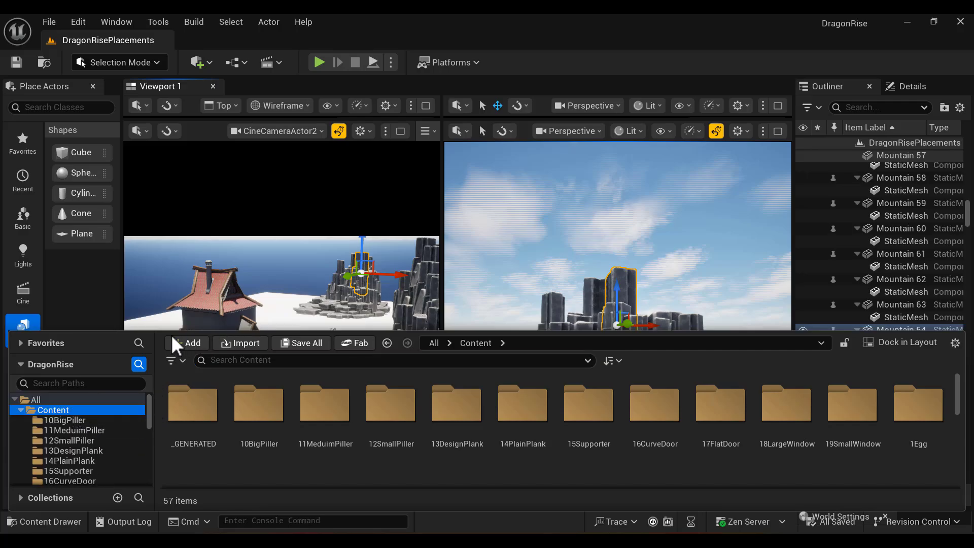
{"action": "left_click_drag", "start_coordinate": [138, 330], "coordinate": [193, 211]}
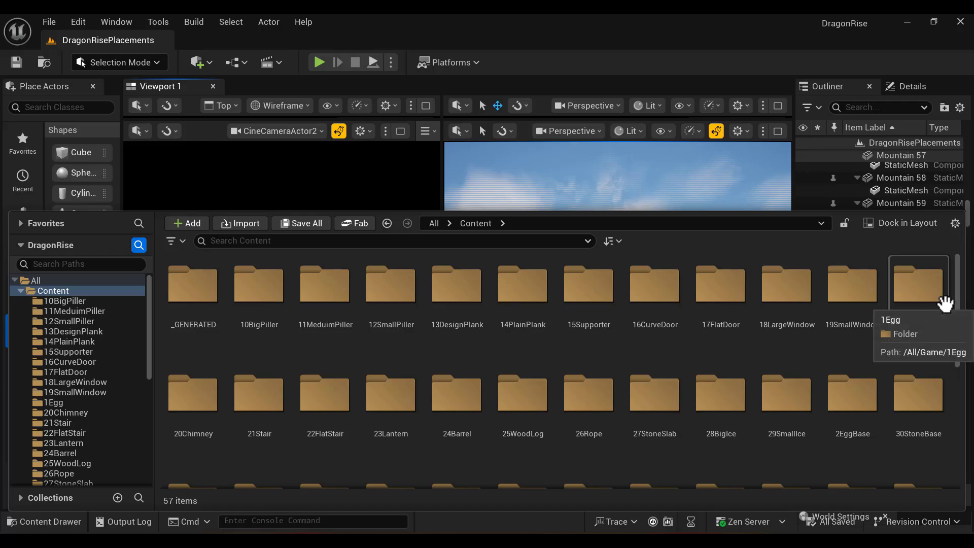
{"action": "left_click", "coordinate": [931, 406]}
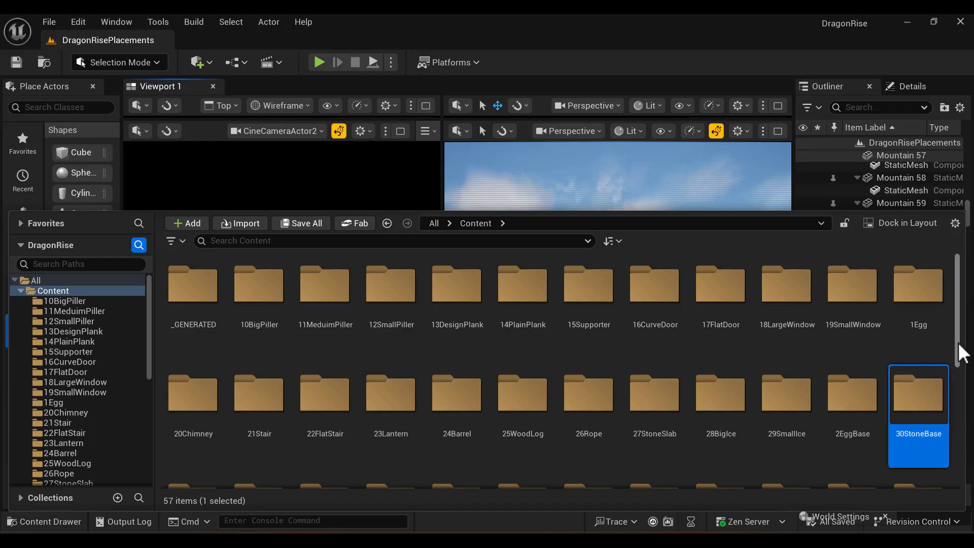
{"action": "left_click_drag", "start_coordinate": [958, 343], "coordinate": [963, 389]}
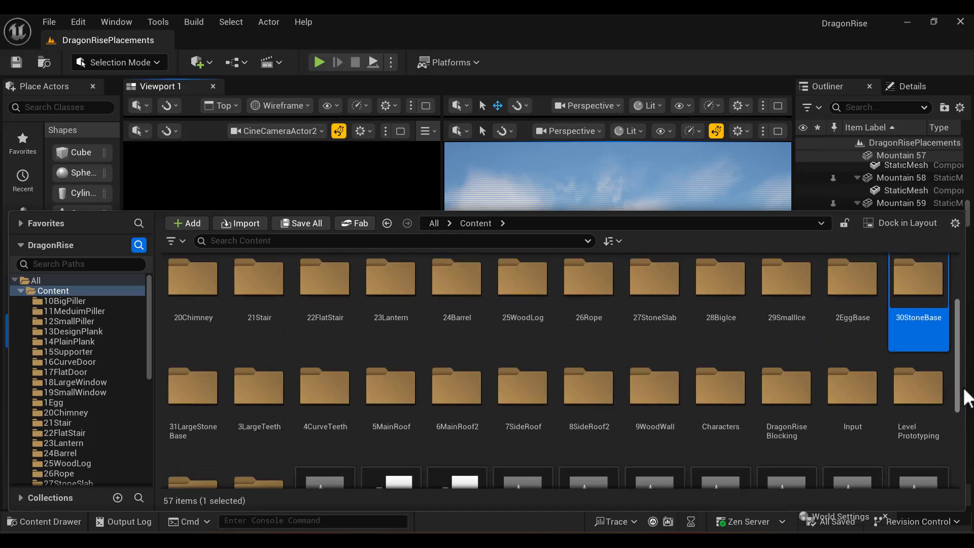
{"action": "double_click", "coordinate": [211, 416]}
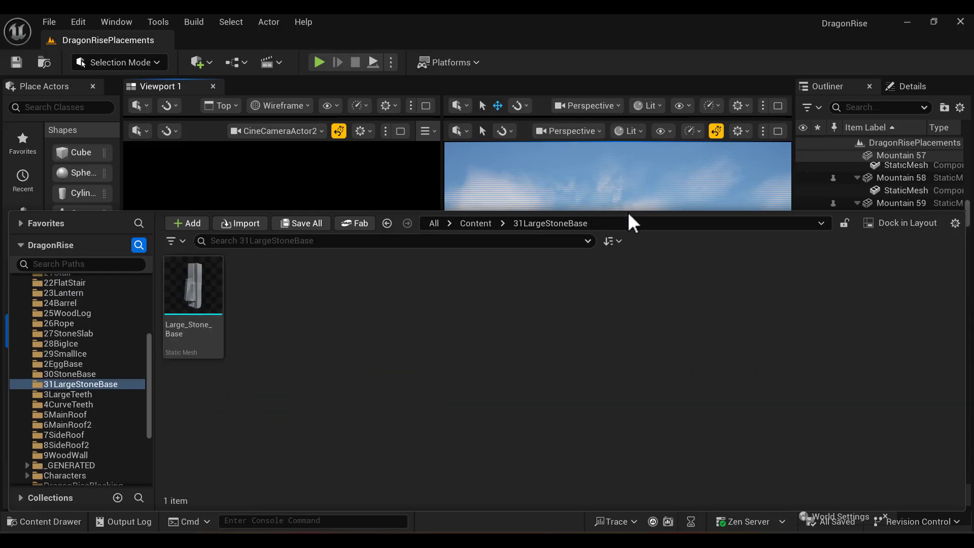
Place the Large_Stone_Base mesh among the flat rocks at the foot of the distant mountain and keep it selected.
{"action": "left_click_drag", "start_coordinate": [628, 212], "coordinate": [608, 405]}
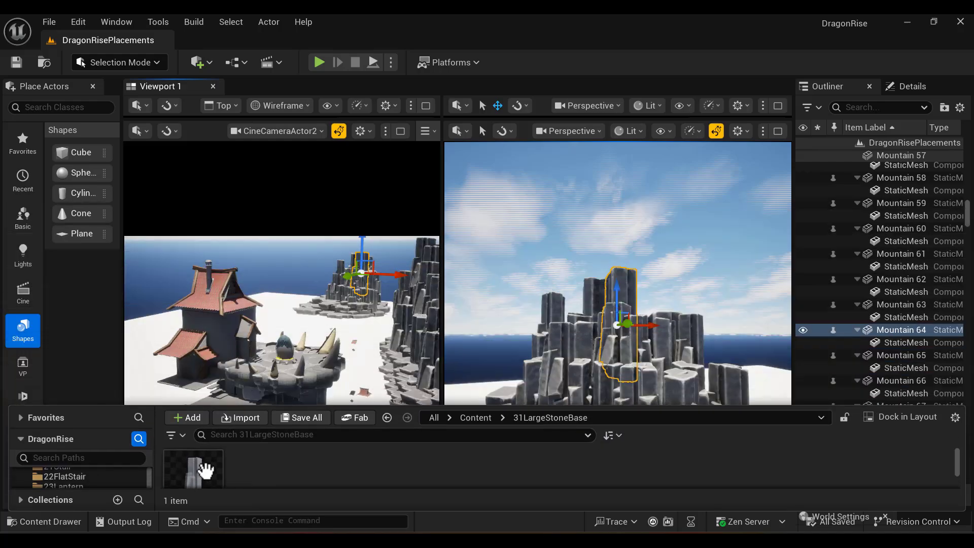
{"action": "left_click_drag", "start_coordinate": [211, 465], "coordinate": [507, 401]}
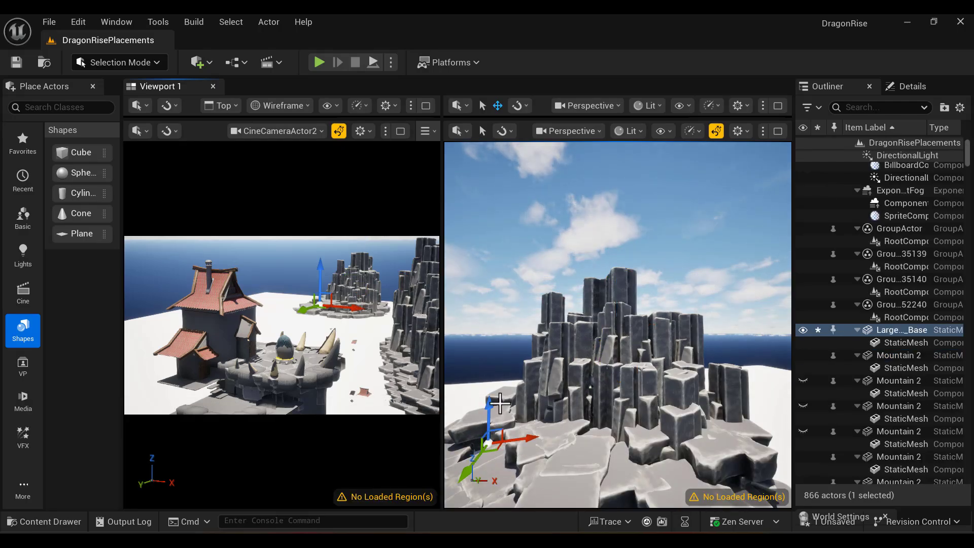
{"action": "scroll", "coordinate": [509, 400], "scroll_direction": "up", "scroll_amount": 3}
{"action": "key", "text": "f"}
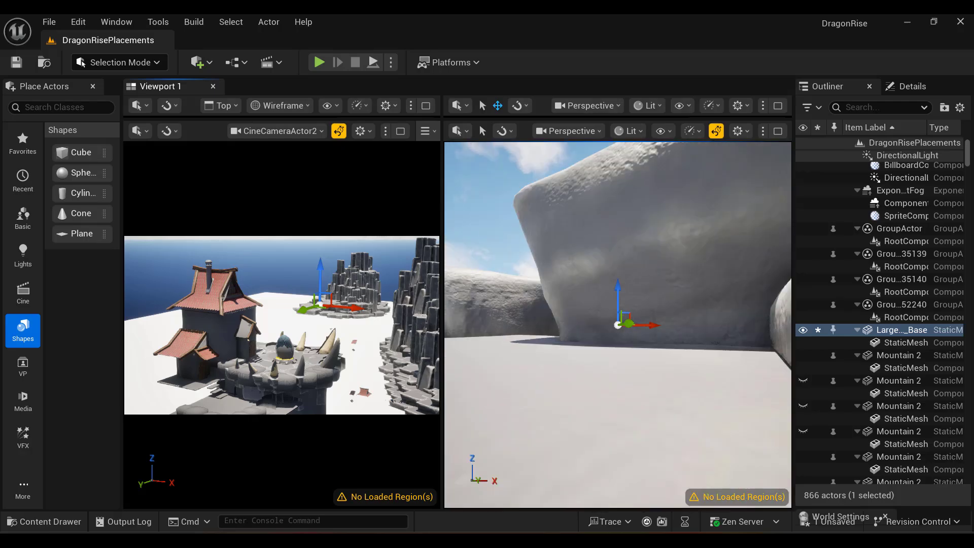
{"action": "left_click_drag", "start_coordinate": [627, 302], "coordinate": [614, 339], "text": "alt"}
{"action": "left_click", "coordinate": [646, 336]}
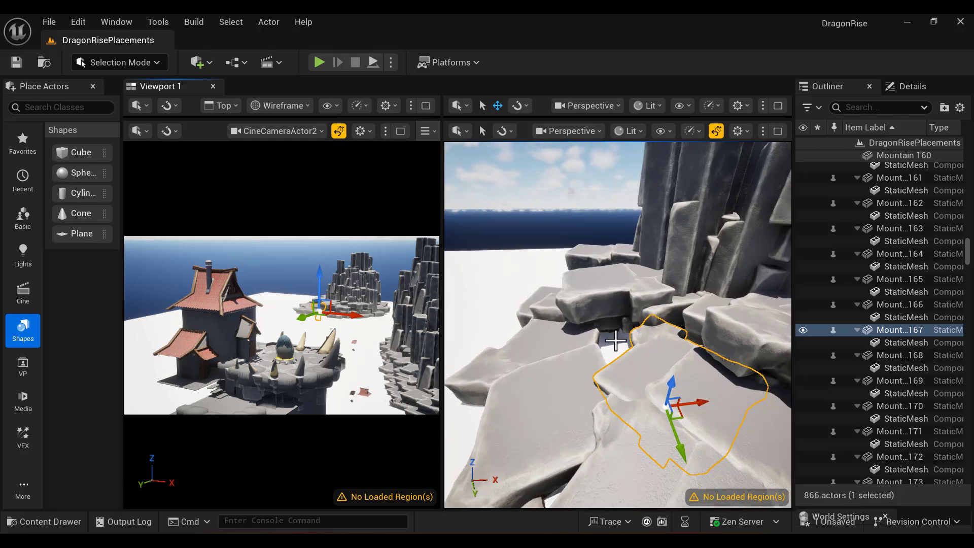
{"action": "key", "text": "ctrl+z"}
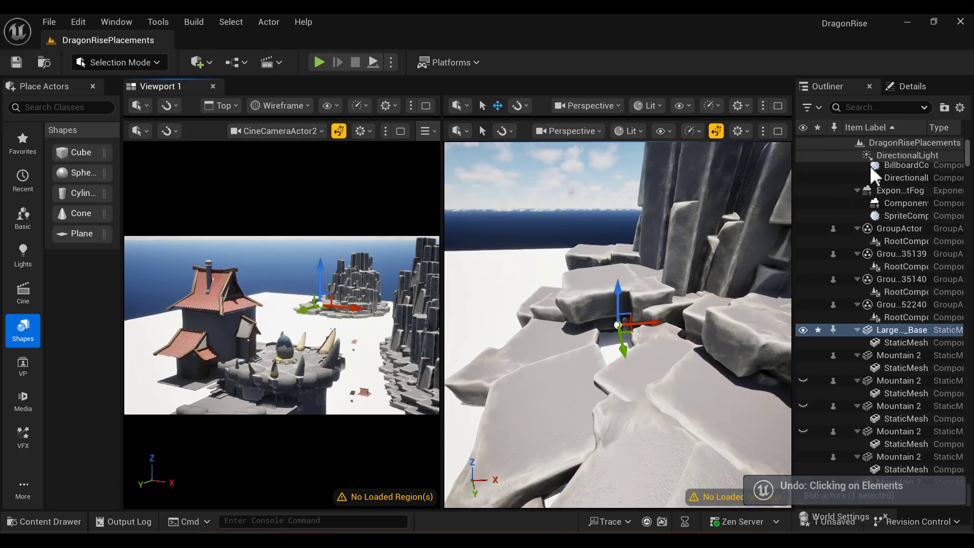
Scale the placed stone uniformly to 100 and increase it to 250, widening the Details panel to read the values.
{"action": "left_click", "coordinate": [908, 86]}
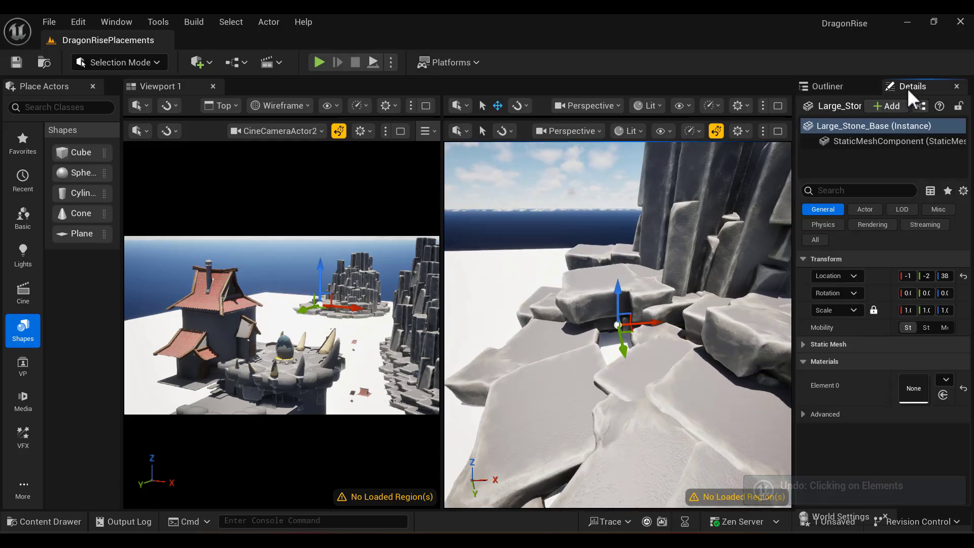
{"action": "left_click", "coordinate": [911, 310]}
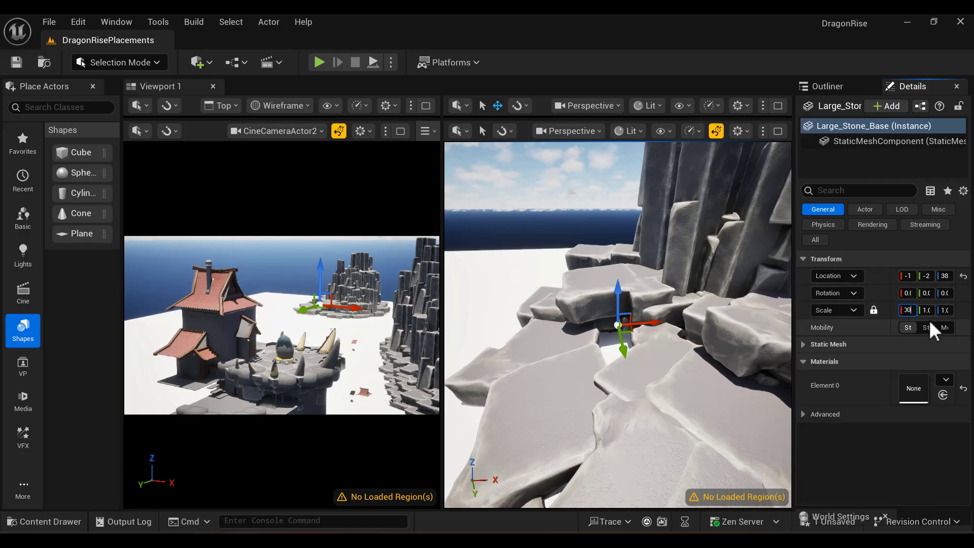
{"action": "type", "text": "10"}
{"action": "key", "text": "Return"}
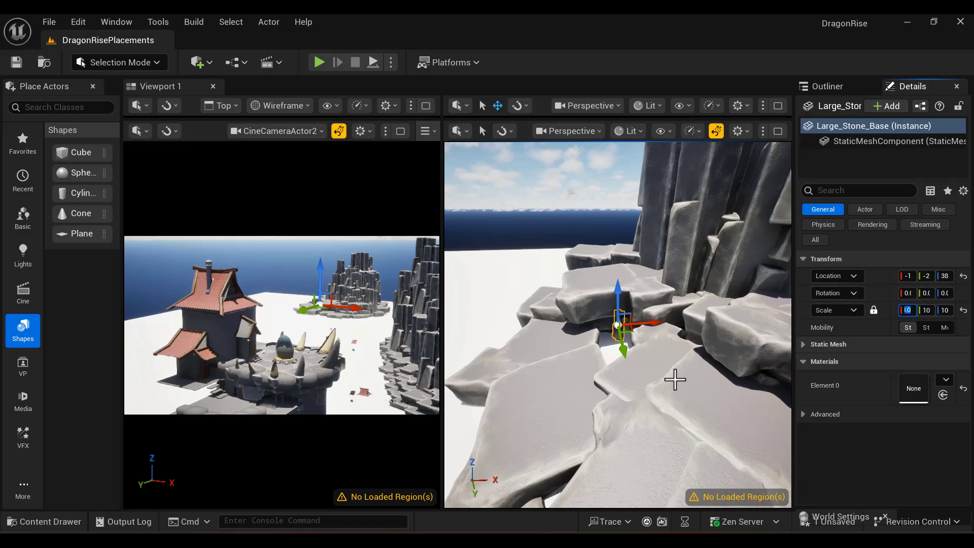
{"action": "left_click_drag", "start_coordinate": [668, 365], "coordinate": [713, 354], "text": "alt"}
{"action": "left_click_drag", "start_coordinate": [792, 318], "coordinate": [722, 331]}
{"action": "left_click", "coordinate": [882, 296]}
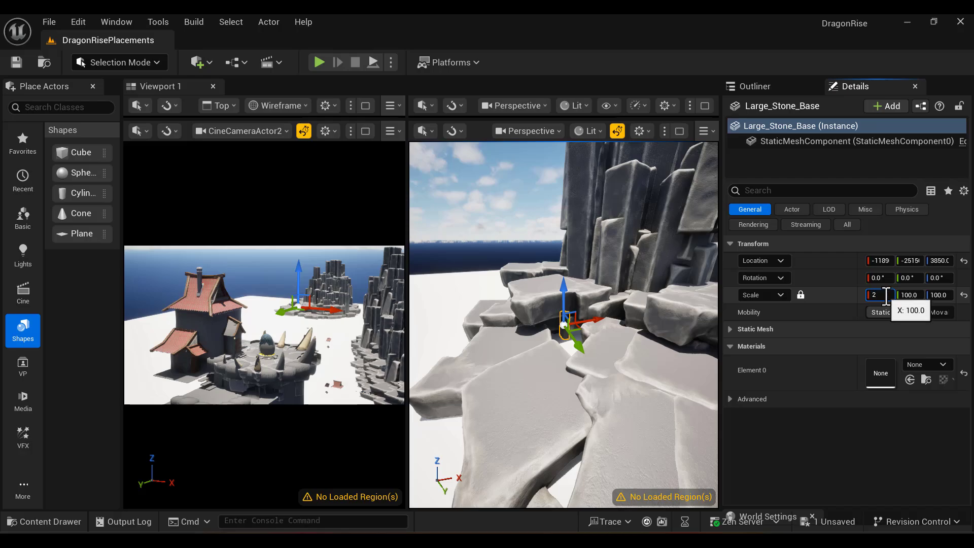
{"action": "key", "text": "Return"}
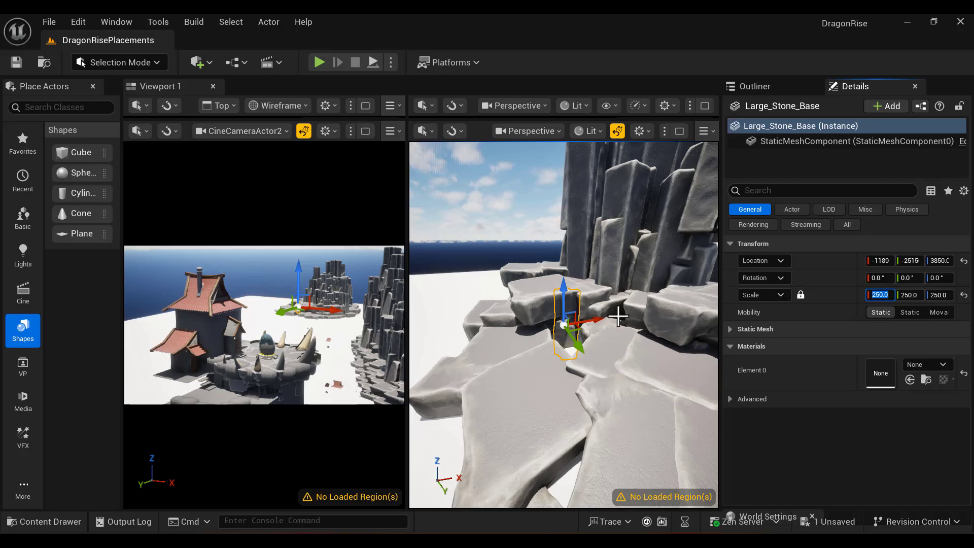
Raise the scaled stone out of the flat rocks to a Z location of 12000 and frame it.
{"action": "left_click_drag", "start_coordinate": [619, 310], "coordinate": [602, 397], "text": "alt"}
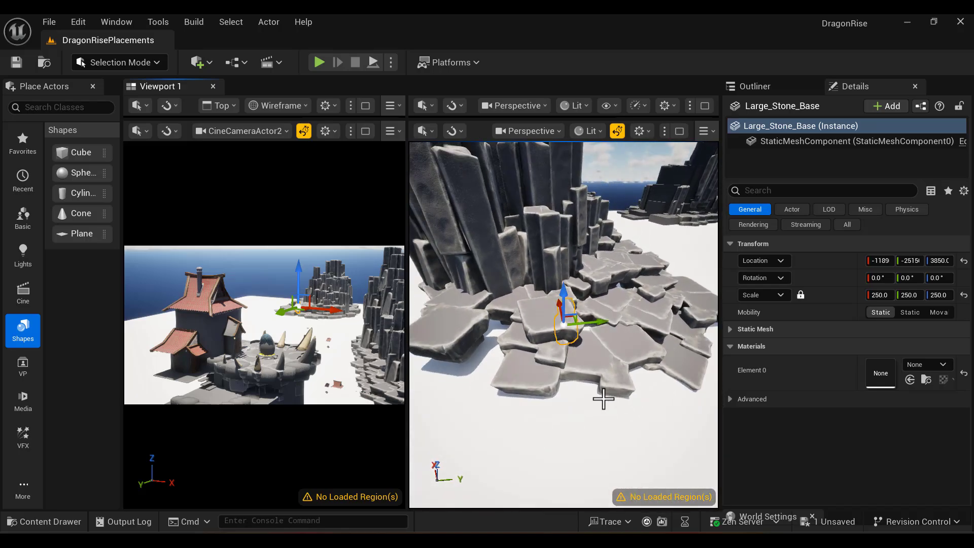
{"action": "left_click_drag", "start_coordinate": [565, 294], "coordinate": [565, 252]}
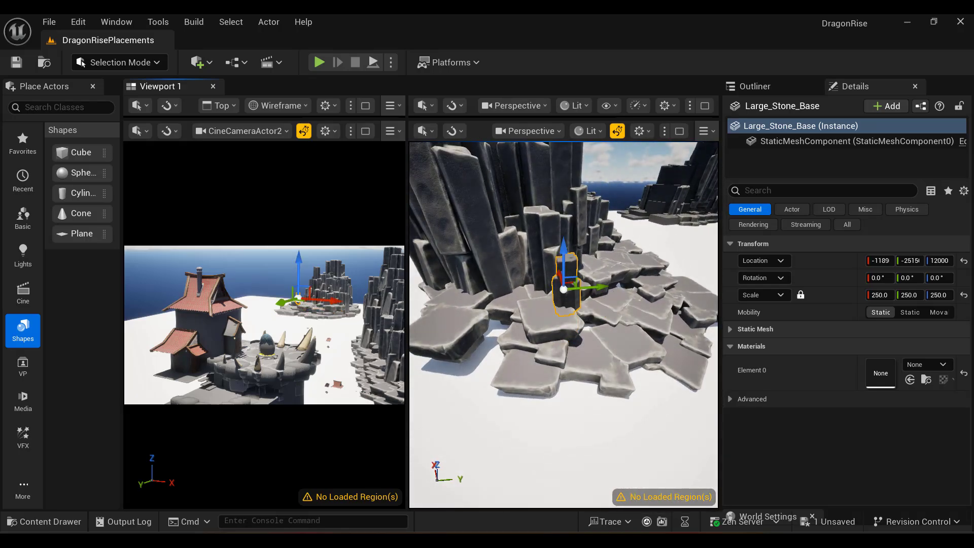
{"action": "left_click_drag", "start_coordinate": [636, 350], "coordinate": [626, 310], "text": "alt"}
{"action": "key", "text": "f"}
{"action": "scroll", "coordinate": [649, 376], "scroll_direction": "down", "scroll_amount": 2}
Duplicate the raised stone three times, arrange the copies beside each other near the mountain's base, and select the third stone.
{"action": "left_click_drag", "start_coordinate": [649, 376], "coordinate": [611, 376], "text": "alt"}
{"action": "left_click_drag", "start_coordinate": [587, 311], "coordinate": [615, 293]}
{"action": "left_click_drag", "start_coordinate": [615, 336], "coordinate": [590, 373]}
{"action": "left_click_drag", "start_coordinate": [592, 308], "coordinate": [568, 311], "text": "alt"}
{"action": "left_click_drag", "start_coordinate": [568, 330], "coordinate": [651, 340], "text": "alt"}
{"action": "left_click_drag", "start_coordinate": [635, 388], "coordinate": [660, 405], "text": "alt"}
{"action": "left_click_drag", "start_coordinate": [633, 342], "coordinate": [680, 332], "text": "alt"}
{"action": "left_click_drag", "start_coordinate": [682, 388], "coordinate": [699, 373], "text": "alt"}
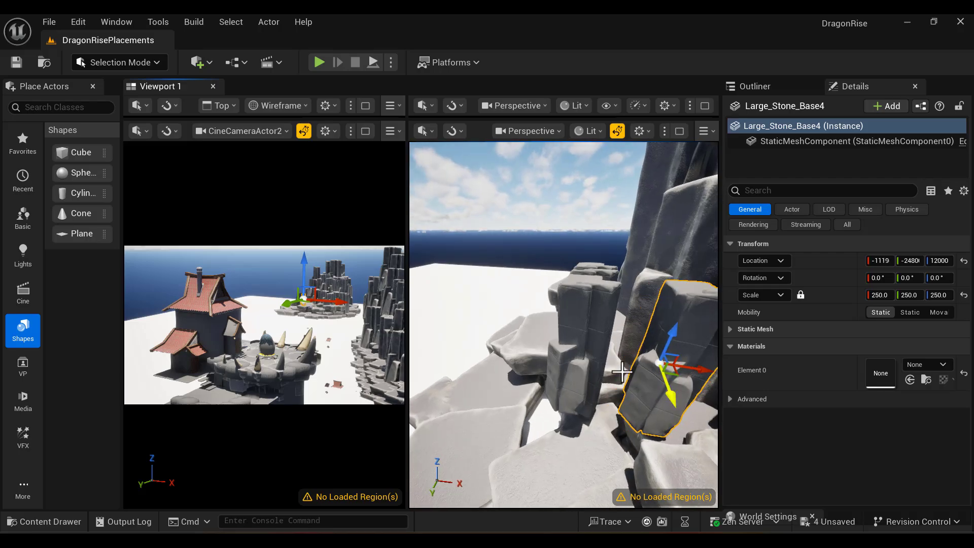
{"action": "left_click", "coordinate": [591, 374]}
{"action": "left_click_drag", "start_coordinate": [594, 376], "coordinate": [660, 383], "text": "alt"}
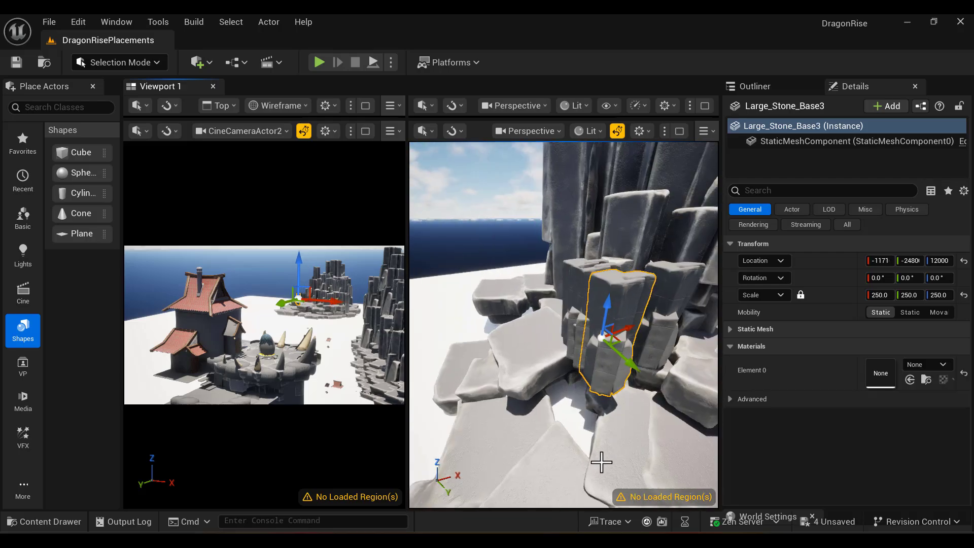
Browse the project content from 31LargeStoneBase to the StoneUV_Set1 folder inside TrimSheet to locate the stone material.
{"action": "left_click", "coordinate": [65, 522]}
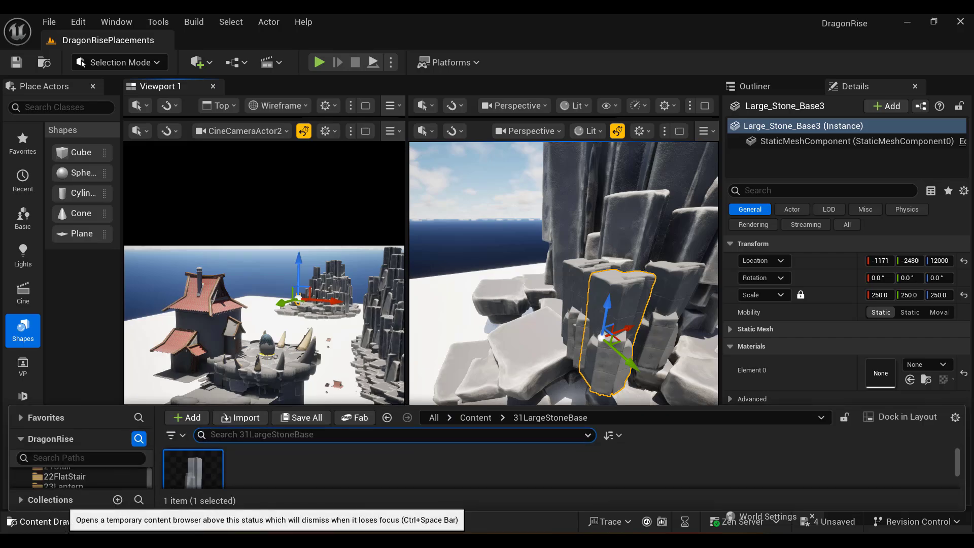
{"action": "left_click", "coordinate": [330, 477]}
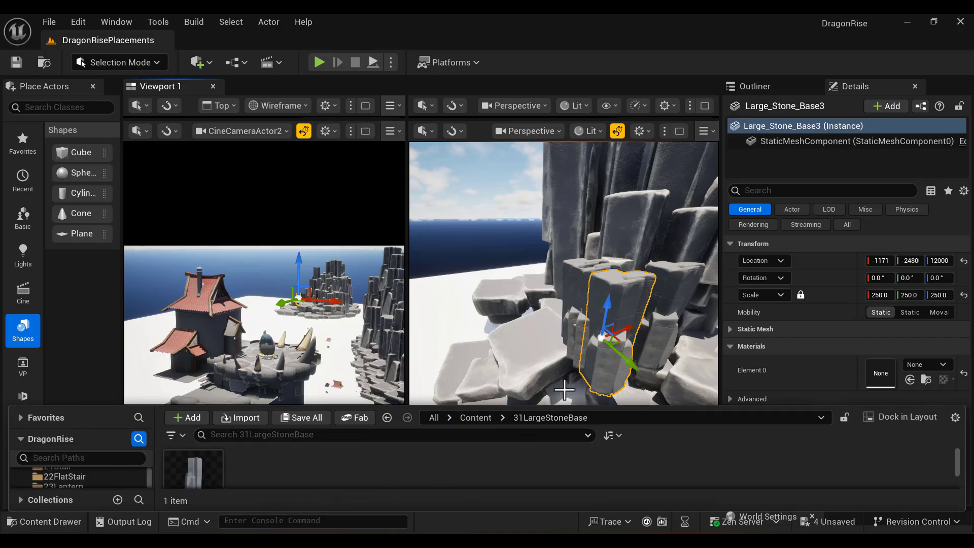
{"action": "left_click_drag", "start_coordinate": [543, 354], "coordinate": [534, 378], "text": "alt"}
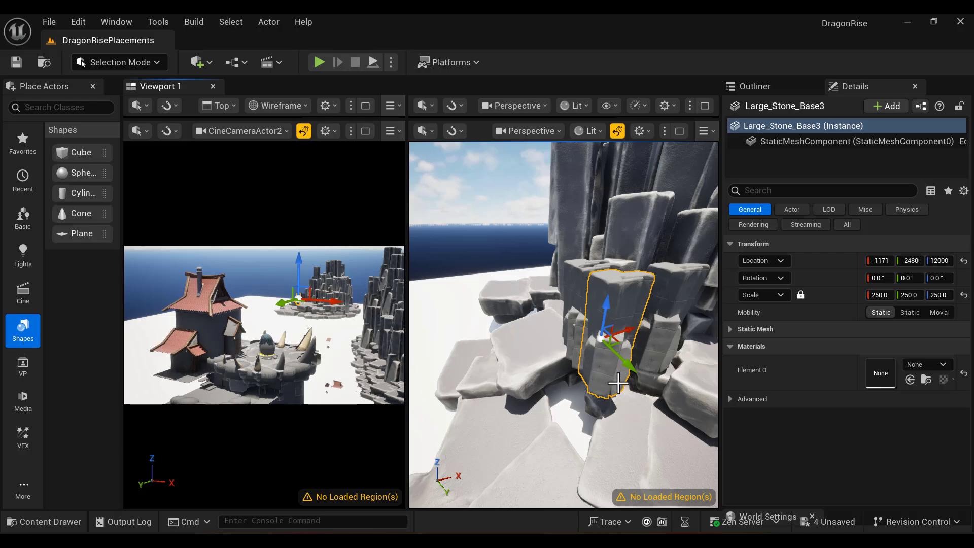
{"action": "key", "text": "ctrl+space"}
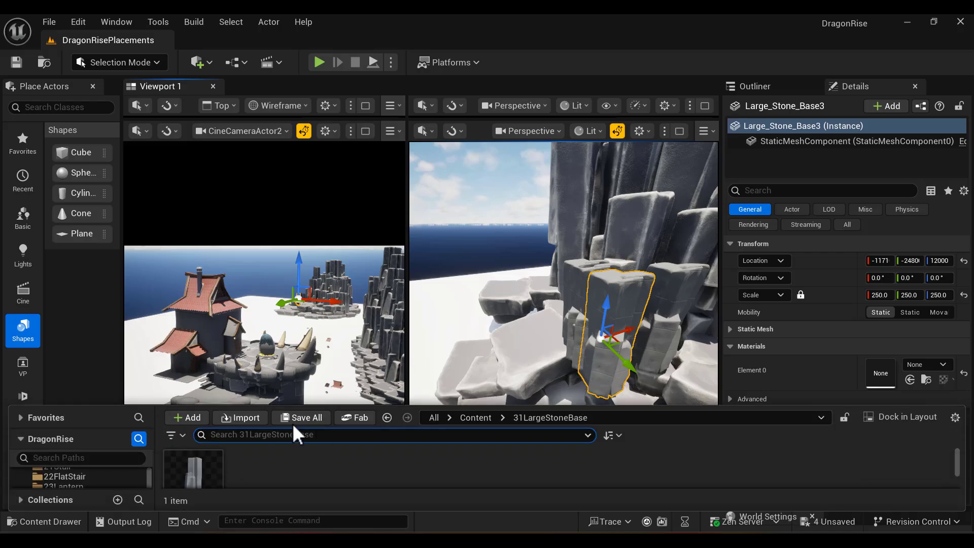
{"action": "left_click", "coordinate": [476, 418]}
{"action": "left_click_drag", "start_coordinate": [537, 407], "coordinate": [547, 236]}
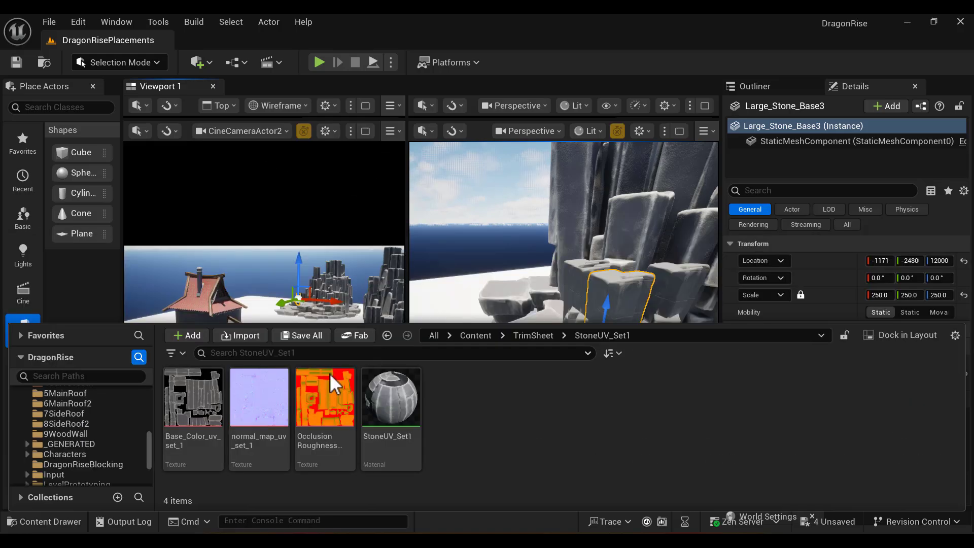
{"action": "left_click", "coordinate": [533, 335]}
{"action": "left_click", "coordinate": [319, 407]}
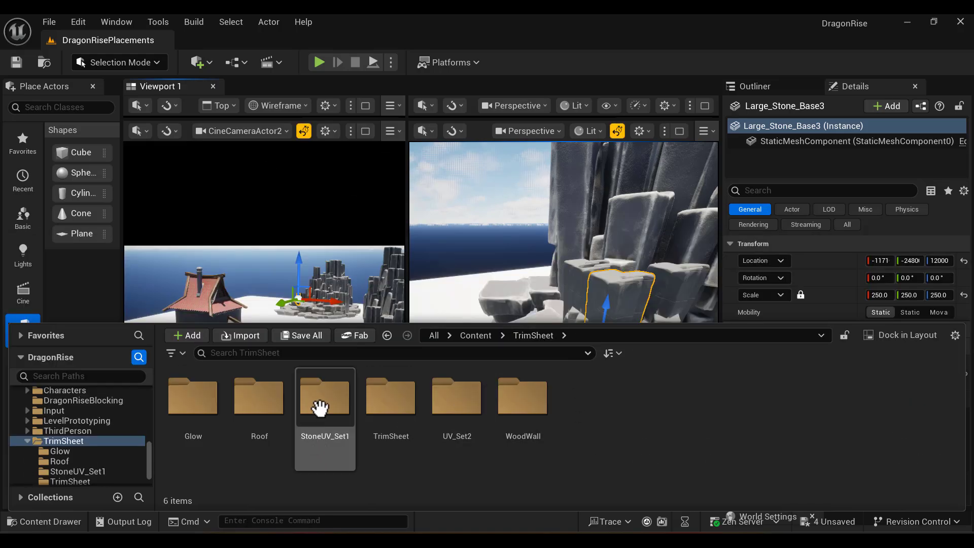
{"action": "double_click", "coordinate": [319, 408]}
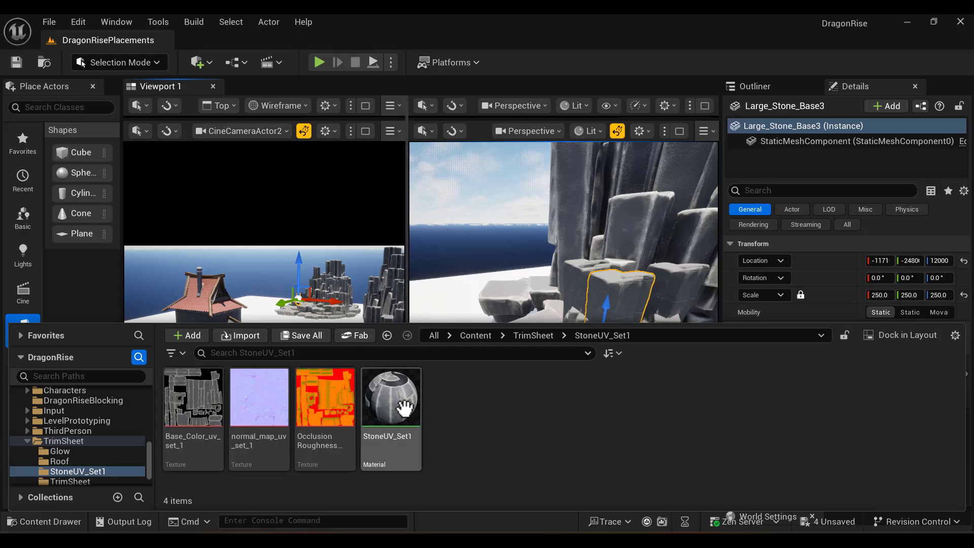
{"action": "left_click", "coordinate": [648, 287]}
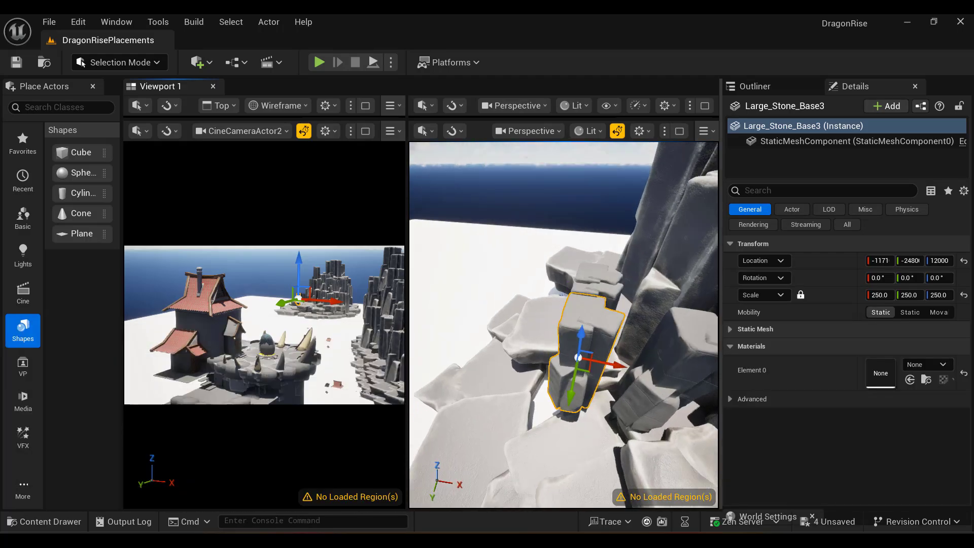
Frame the selected stone, and open the StoneUV_Set1 material in a maximized material editor.
{"action": "key", "text": "f"}
{"action": "key", "text": "ctrl+space"}
{"action": "left_click", "coordinate": [398, 396]}
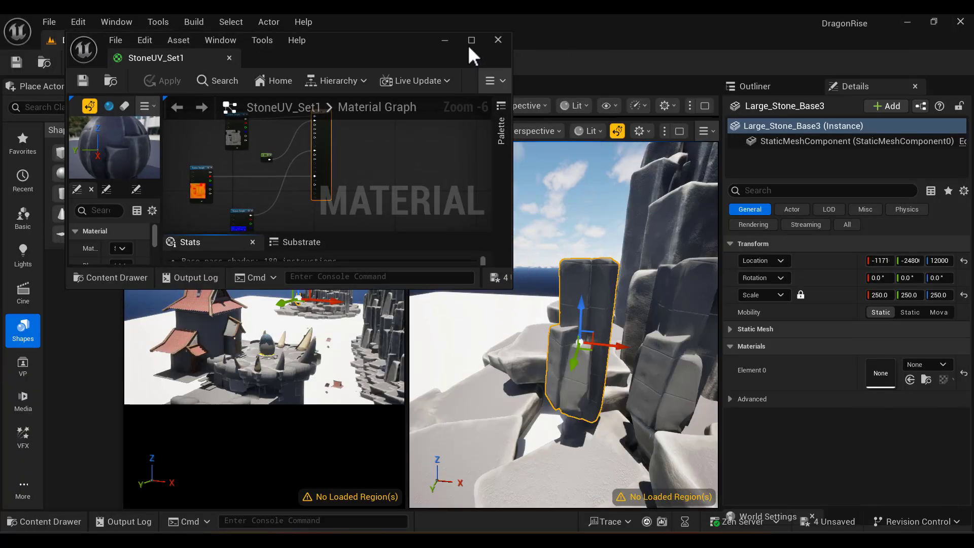
{"action": "left_click", "coordinate": [471, 40]}
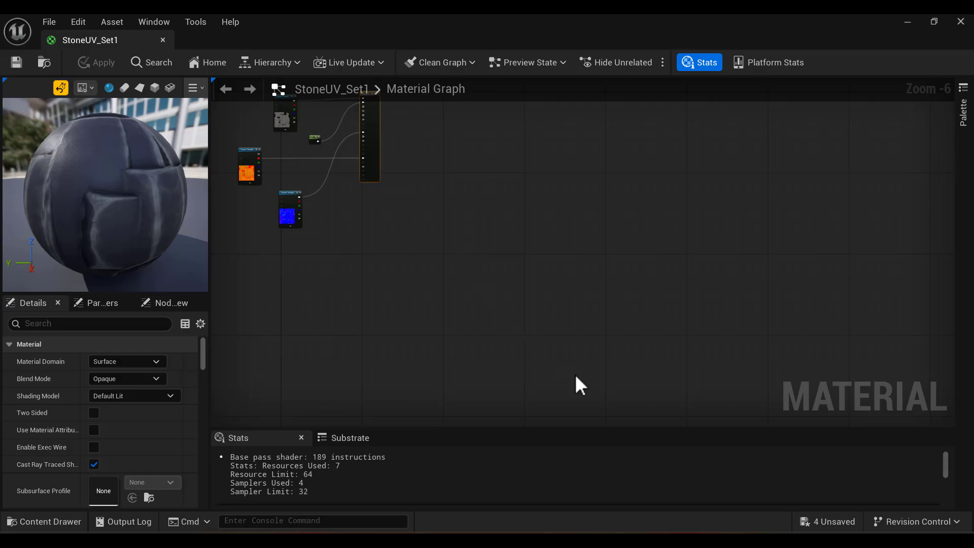
Examine how the StoneUV_Set1 texture samples and constant connect to Base Color, Metallic, Normal and Ambient Occlusion.
{"action": "scroll", "coordinate": [520, 282], "scroll_direction": "up", "scroll_amount": 4}
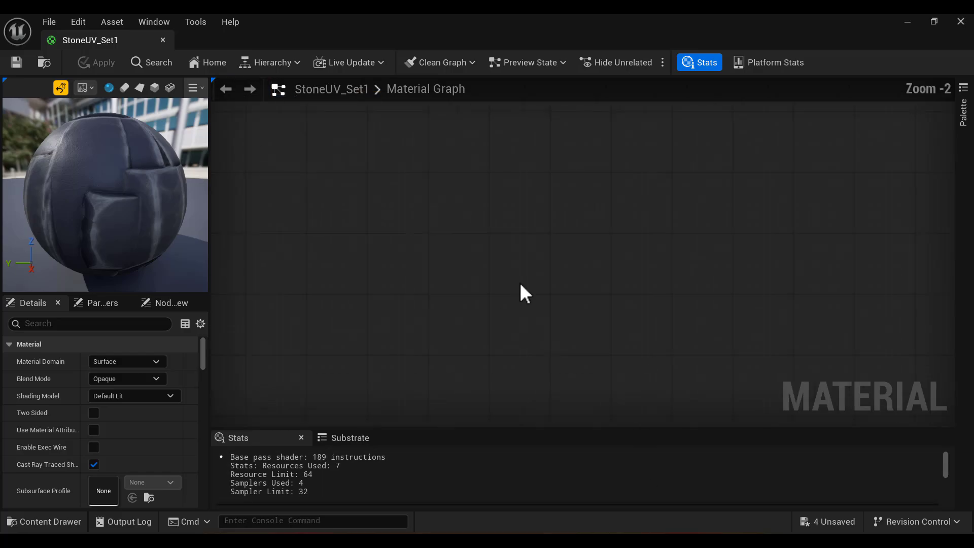
{"action": "scroll", "coordinate": [521, 233], "scroll_direction": "down", "scroll_amount": 4}
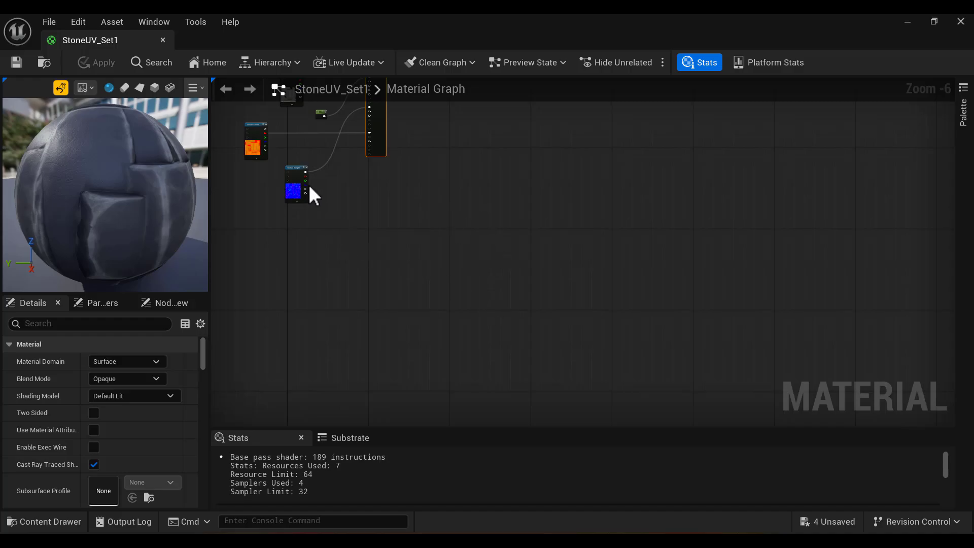
{"action": "left_click", "coordinate": [297, 170]}
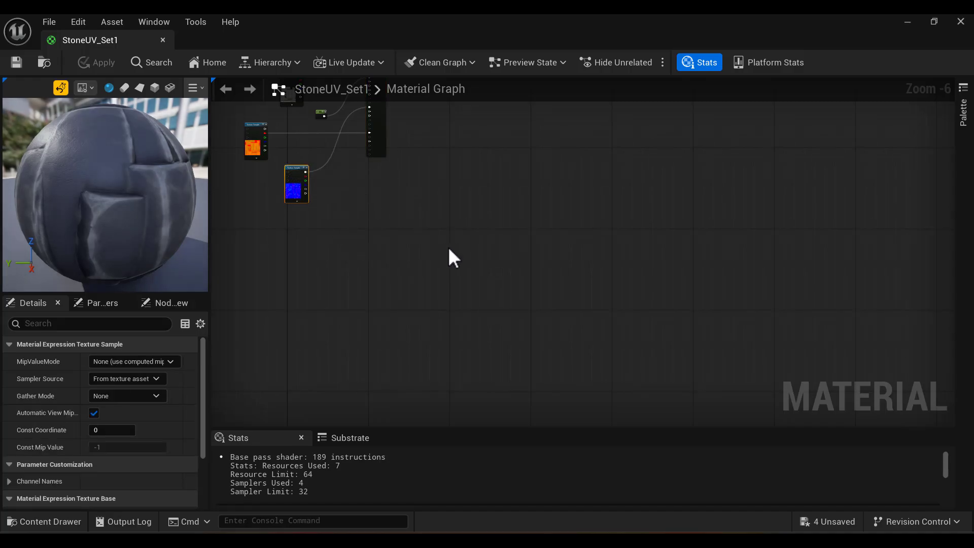
{"action": "scroll", "coordinate": [494, 270], "scroll_direction": "up", "scroll_amount": 1}
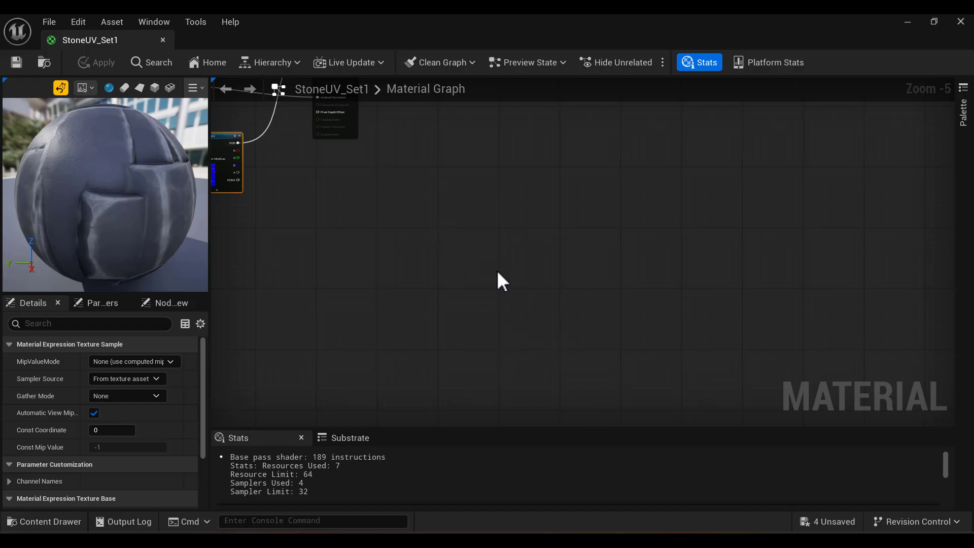
{"action": "key", "text": "alt+Tab"}
{"action": "key", "text": "Escape"}
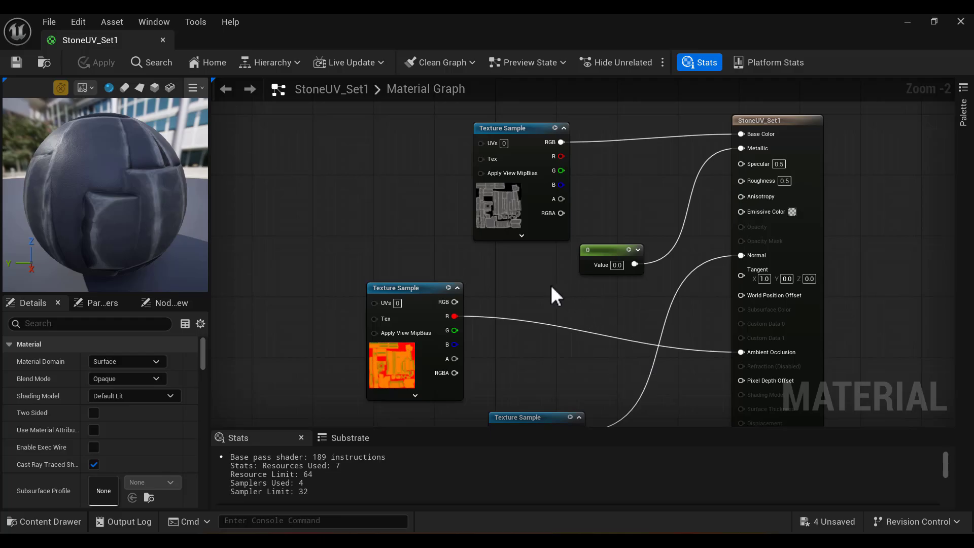
{"action": "right_click_drag", "start_coordinate": [537, 284], "coordinate": [490, 243]}
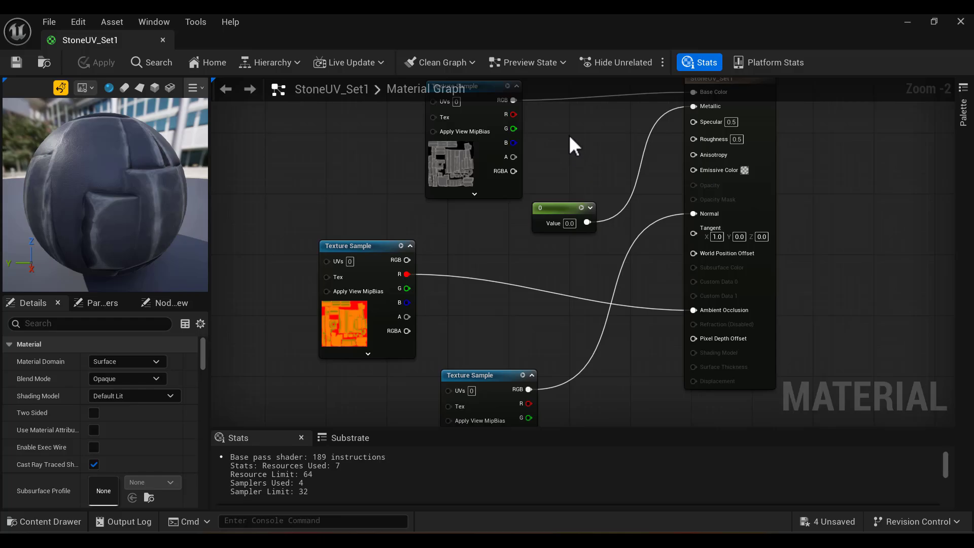
{"action": "right_click_drag", "start_coordinate": [476, 88], "coordinate": [447, 194]}
{"action": "left_click", "coordinate": [446, 194]}
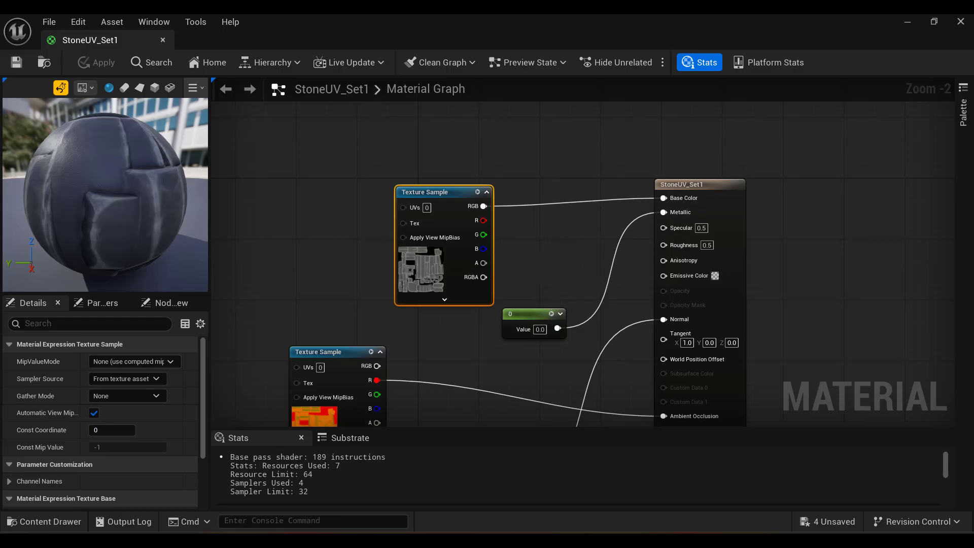
{"action": "right_click_drag", "start_coordinate": [547, 263], "coordinate": [566, 120]}
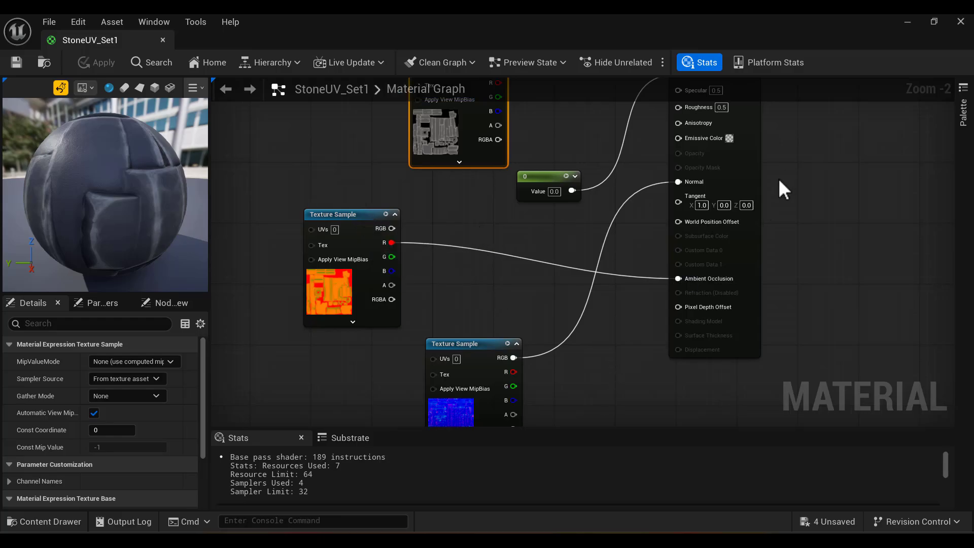
{"action": "left_click", "coordinate": [537, 228]}
{"action": "key", "text": "Home"}
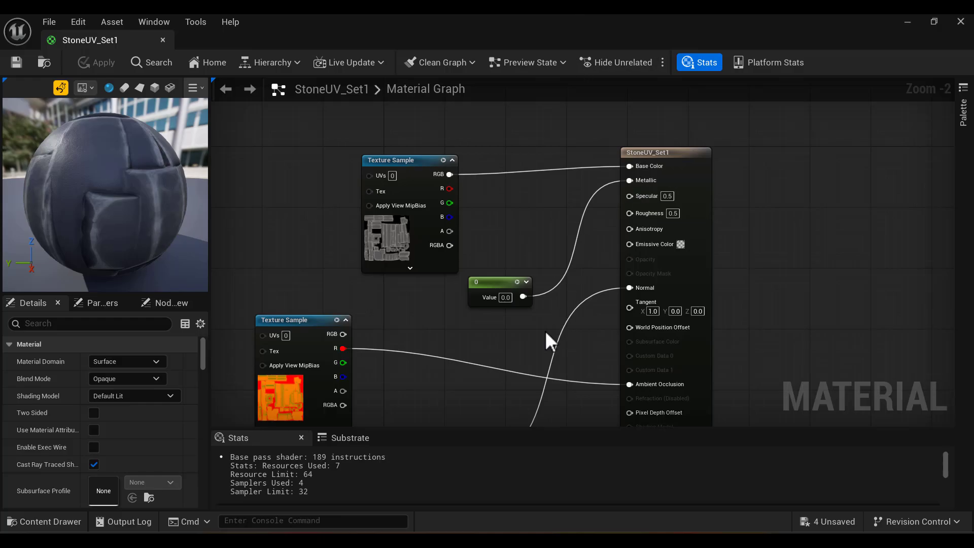
Add a new Constant with value 0.0, connect it to the material's Metallic input, and save the material.
{"action": "left_click", "coordinate": [515, 236]}
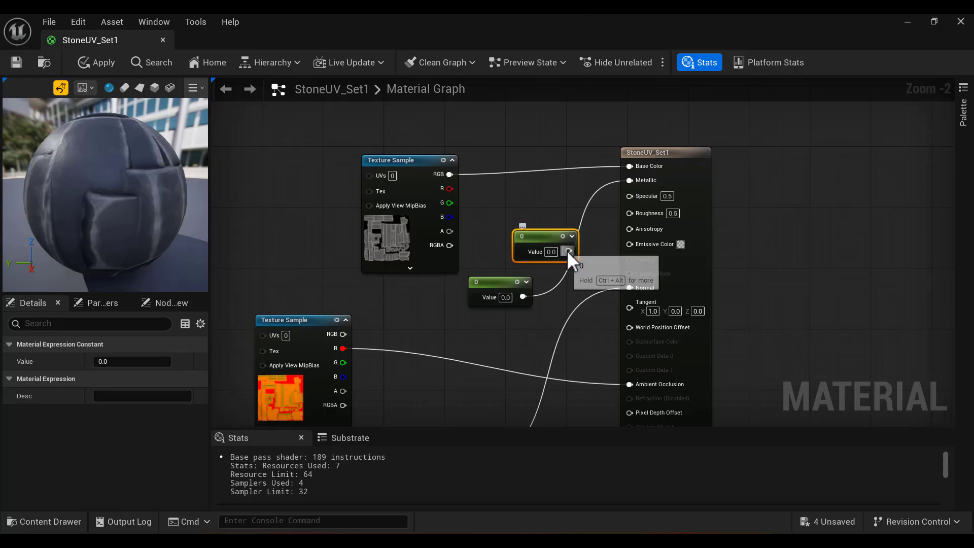
{"action": "left_click_drag", "start_coordinate": [569, 250], "coordinate": [630, 181]}
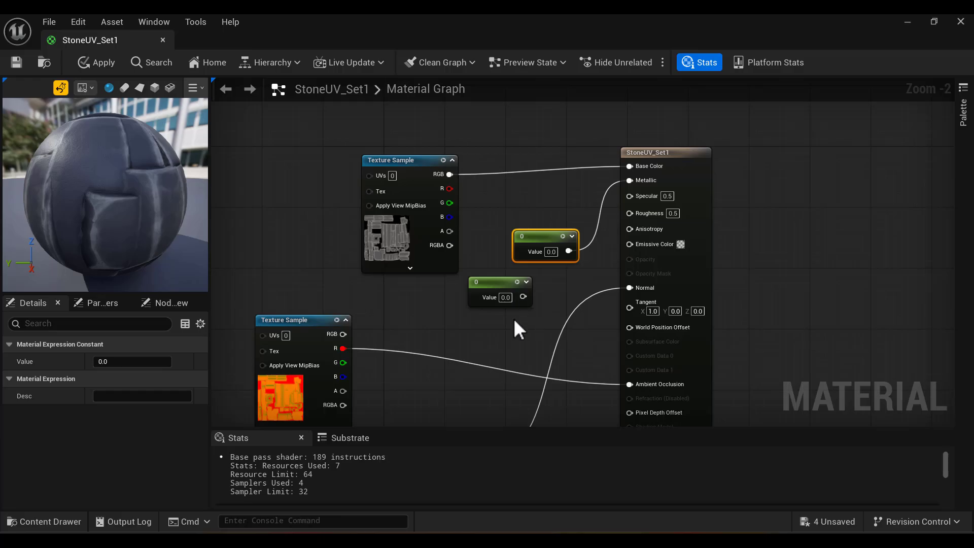
{"action": "left_click", "coordinate": [17, 60]}
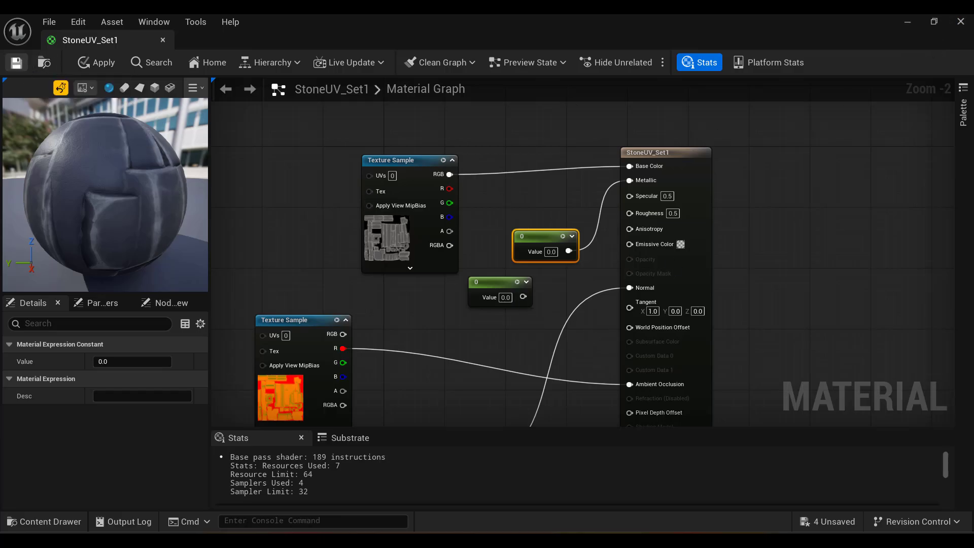
Return to the DragonRisePlacements level and apply the StoneUV_Set1 material to the selected Large_Stone_Base3 stone.
{"action": "left_click", "coordinate": [908, 21]}
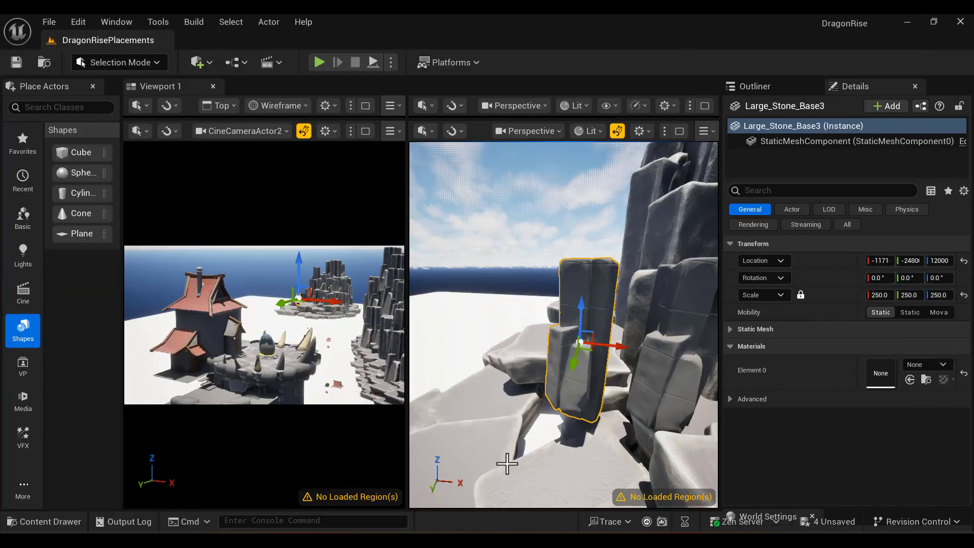
{"action": "key", "text": "ctrl+space"}
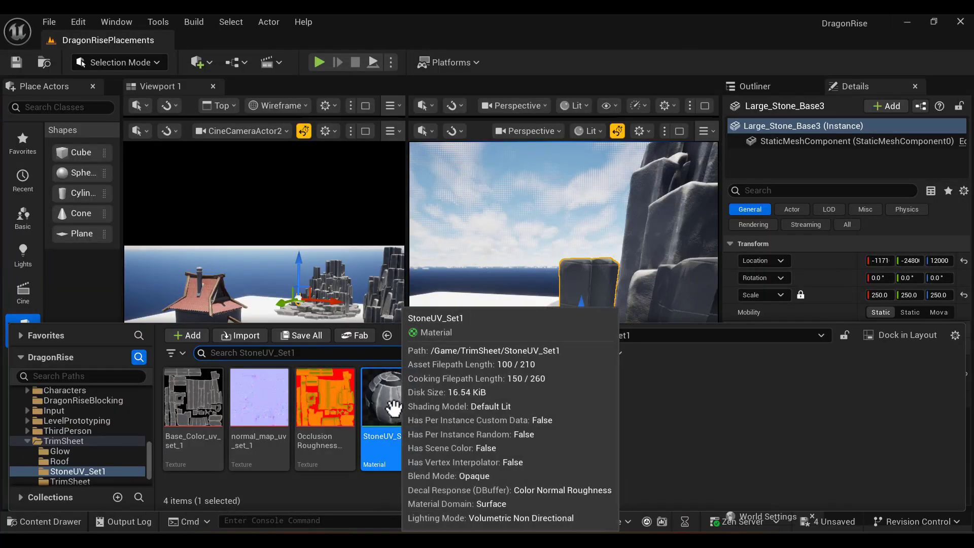
{"action": "left_click_drag", "start_coordinate": [388, 391], "coordinate": [560, 307]}
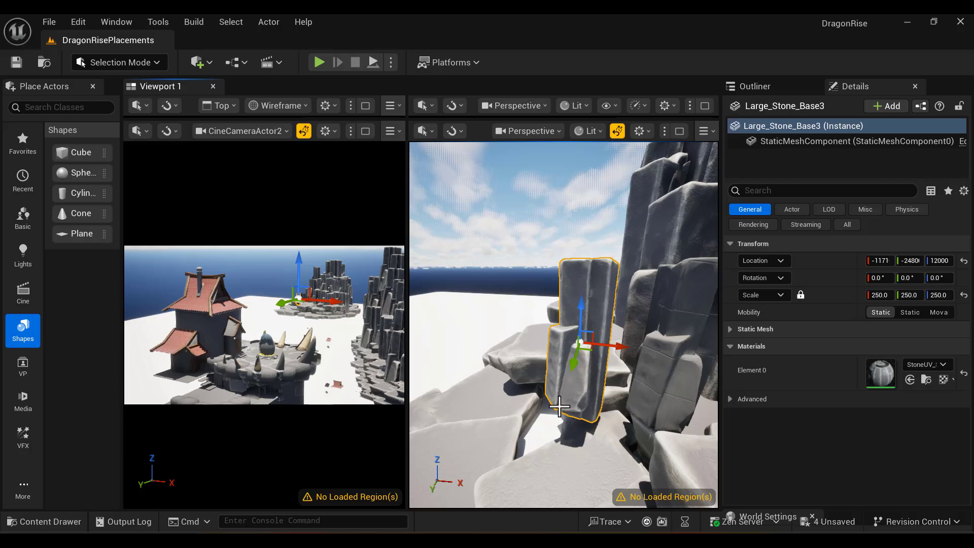
Bring up the Dragon Rise-finalrender-01.jpg reference in ACDSee Quick View and examine the distant rocks at close range.
{"action": "left_click", "coordinate": [575, 539]}
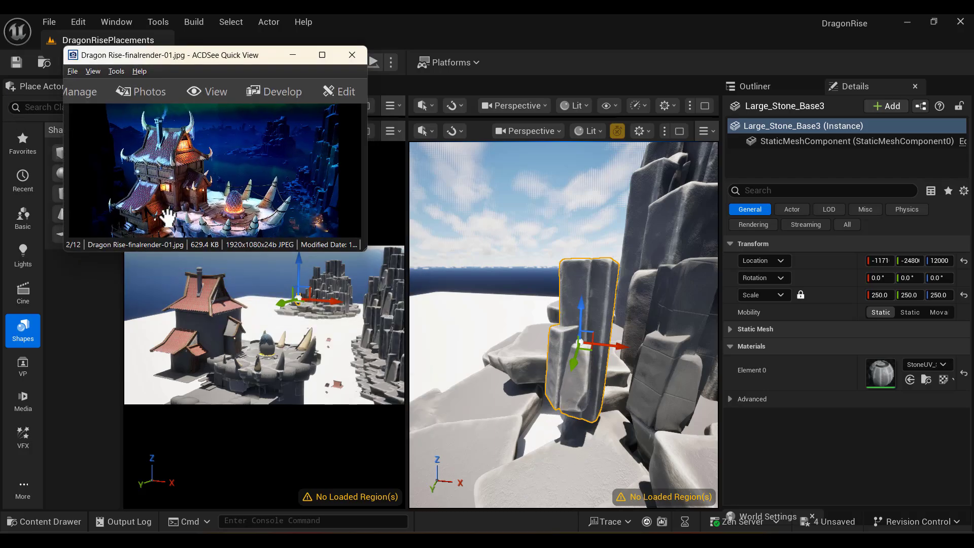
{"action": "scroll", "coordinate": [223, 185], "scroll_direction": "up", "scroll_amount": 5}
{"action": "left_click_drag", "start_coordinate": [314, 132], "coordinate": [267, 171]}
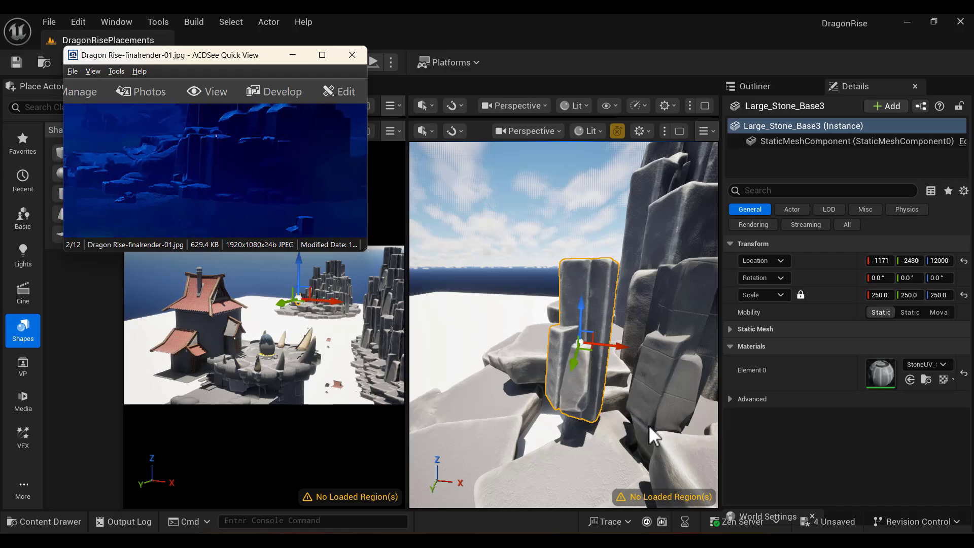
Duplicate the textured stone along Y in the level and rotate the copy to -30° about Z.
{"action": "left_click_drag", "start_coordinate": [637, 420], "coordinate": [654, 403]}
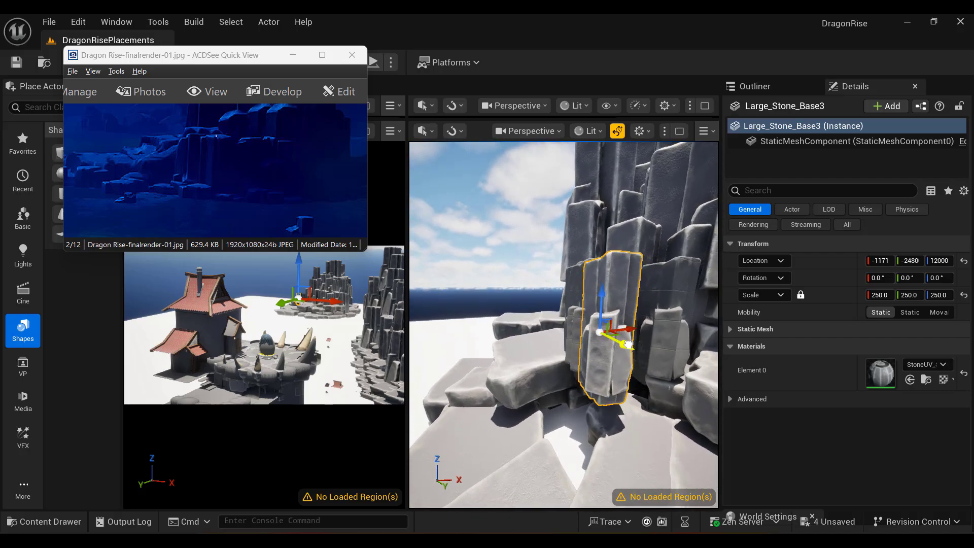
{"action": "left_click_drag", "start_coordinate": [628, 347], "coordinate": [620, 447], "text": "alt"}
{"action": "key", "text": "e"}
{"action": "right_click_drag", "start_coordinate": [667, 448], "coordinate": [634, 448], "text": "alt"}
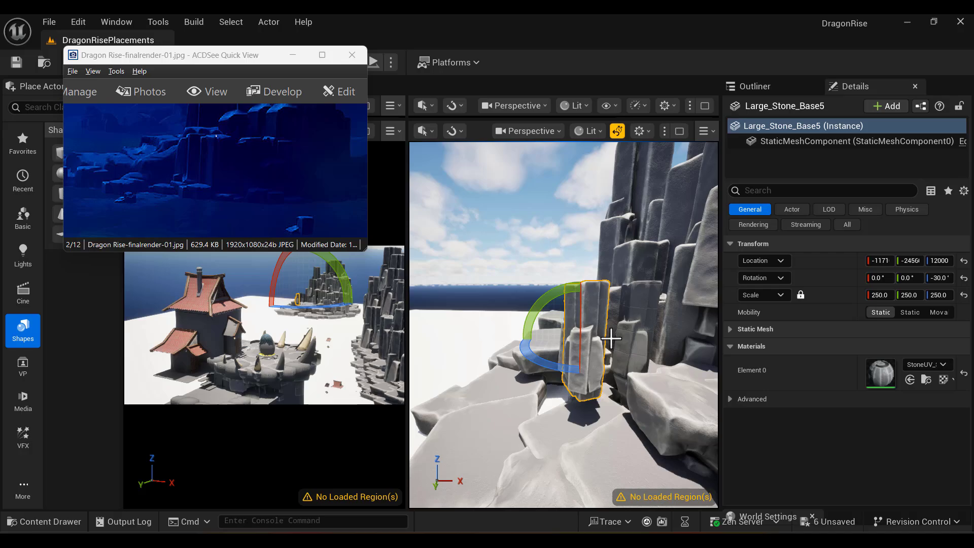
Scale the rotated stone copy uniformly to about 272.4.
{"action": "scroll", "coordinate": [610, 338], "scroll_direction": "down", "scroll_amount": 6}
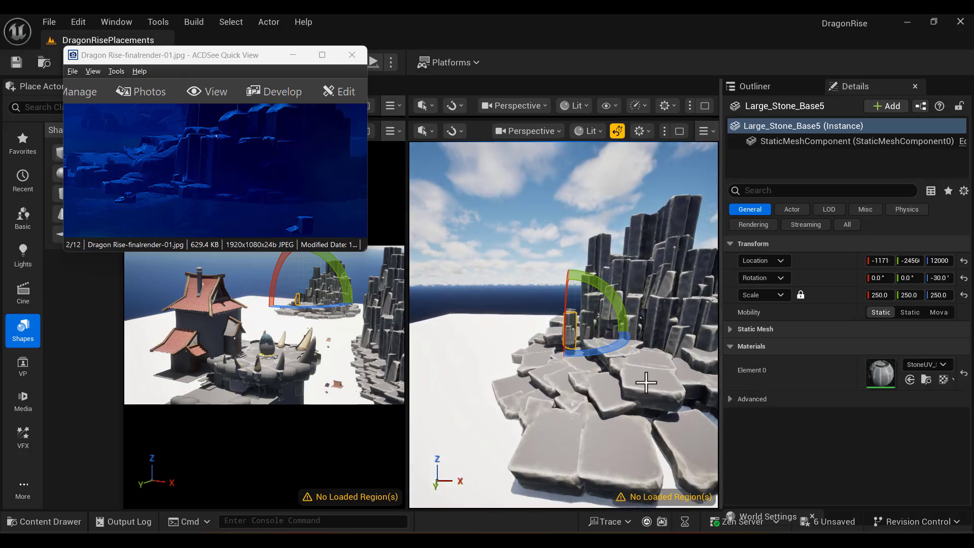
{"action": "left_click", "coordinate": [879, 294]}
{"action": "scroll", "coordinate": [573, 352], "scroll_direction": "up", "scroll_amount": 3}
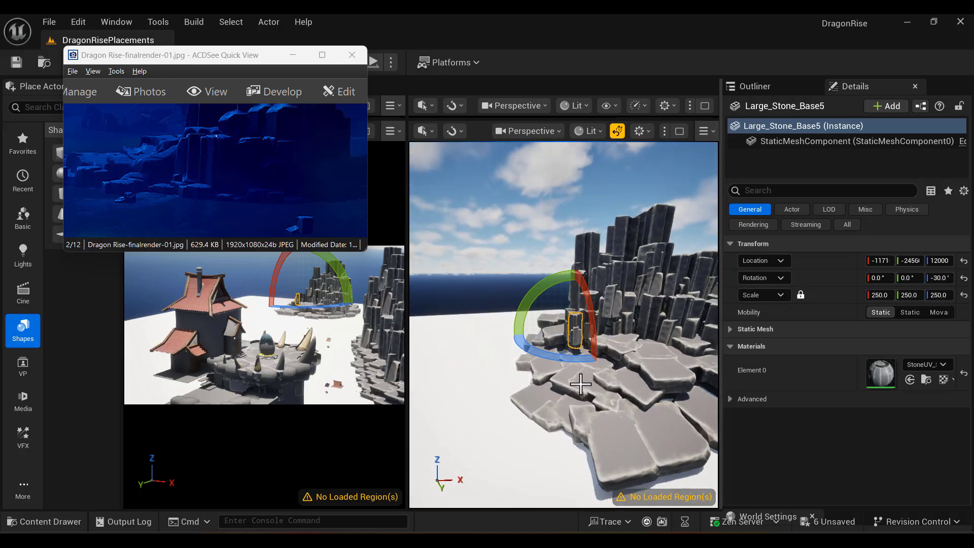
{"action": "key", "text": "w"}
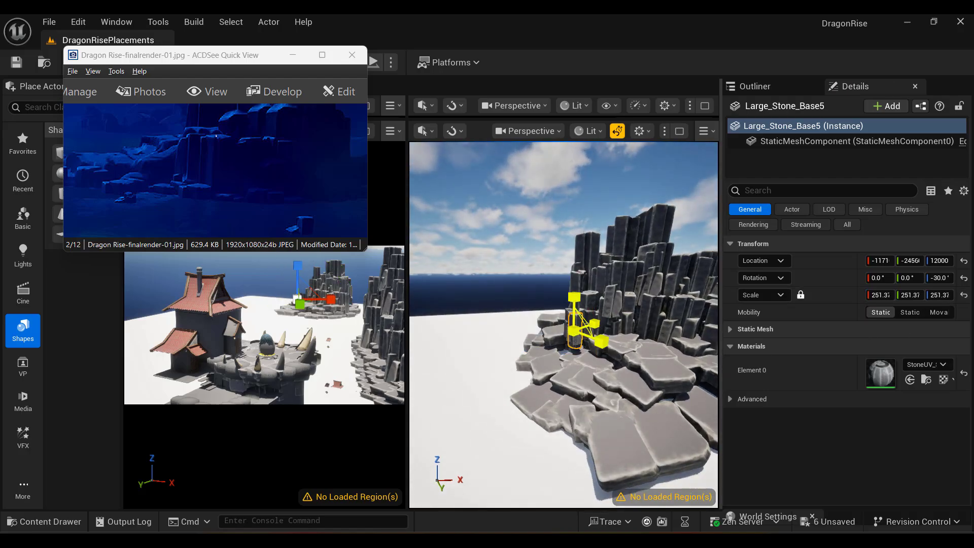
{"action": "left_click_drag", "start_coordinate": [573, 345], "coordinate": [575, 347]}
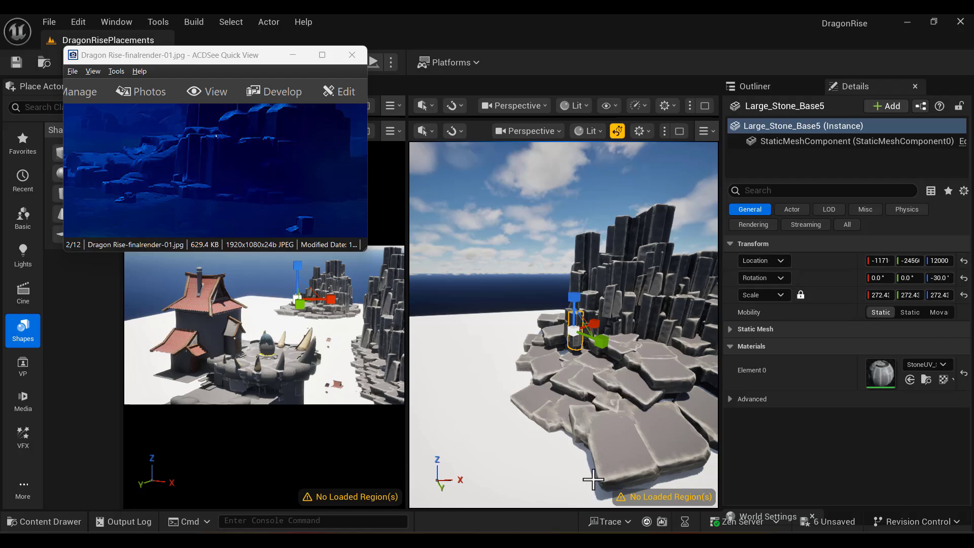
Move the enlarged stone along X and Y until it stands against the mountain's column base.
{"action": "key", "text": "w"}
{"action": "left_click_drag", "start_coordinate": [607, 326], "coordinate": [635, 325]}
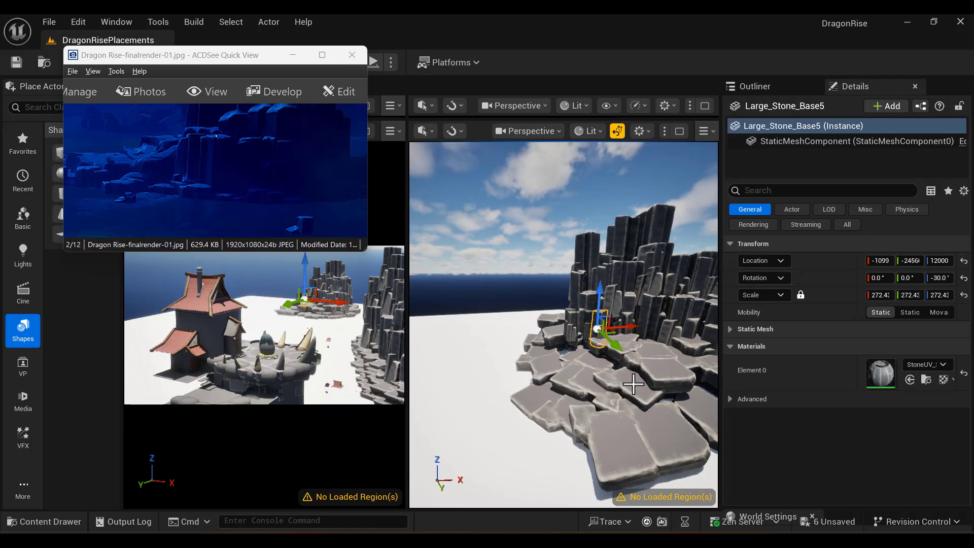
{"action": "left_click_drag", "start_coordinate": [632, 385], "coordinate": [654, 403], "text": "alt"}
{"action": "left_click_drag", "start_coordinate": [672, 351], "coordinate": [622, 354], "text": "alt"}
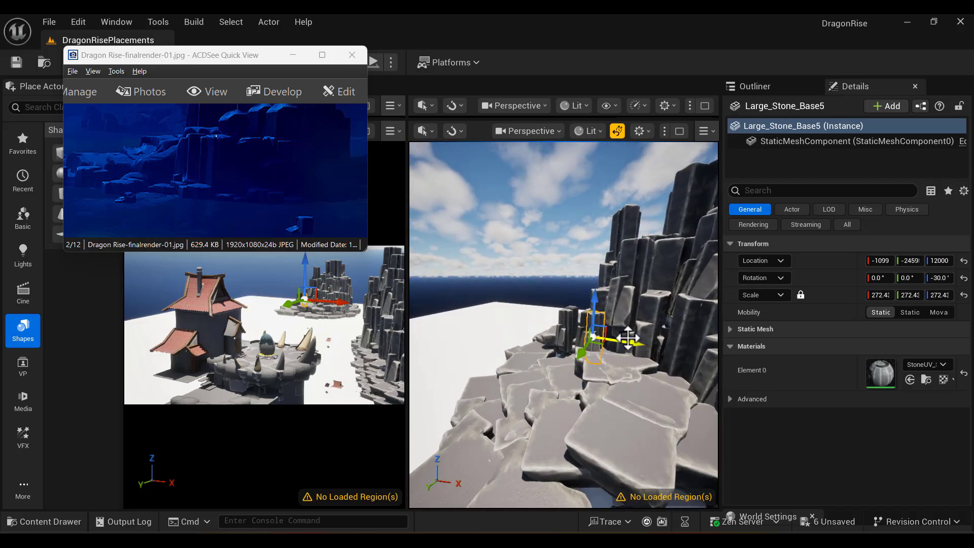
Duplicate the enlarged stone a short distance along X, frame the copy, and rotate it about the vertical axis.
{"action": "left_click_drag", "start_coordinate": [627, 338], "coordinate": [635, 338], "text": "alt"}
{"action": "left_click_drag", "start_coordinate": [631, 393], "coordinate": [630, 392], "text": "alt"}
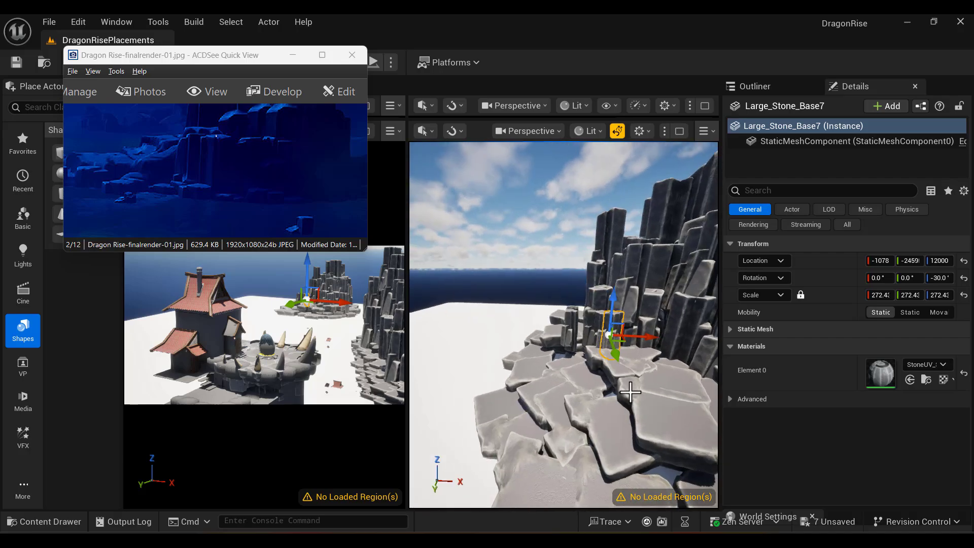
{"action": "key", "text": "f"}
{"action": "key", "text": "e"}
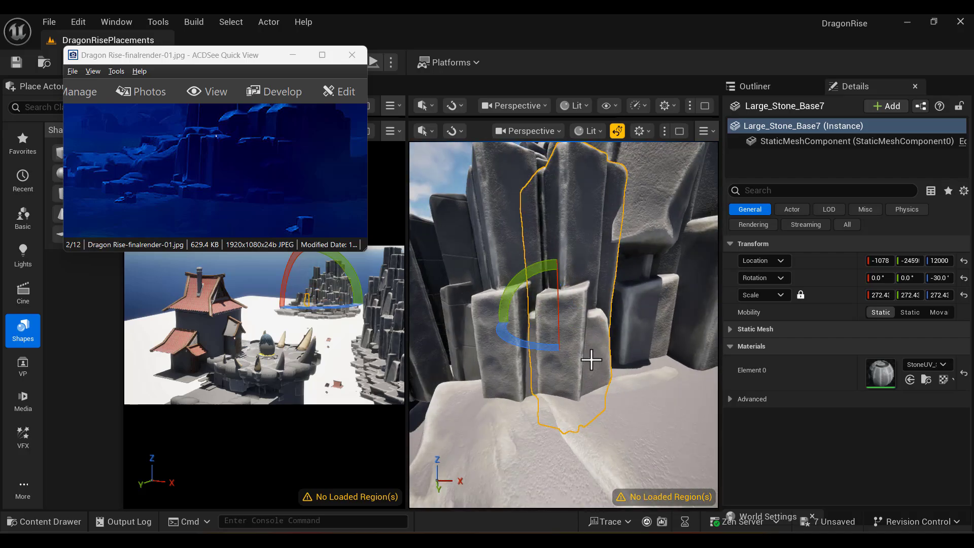
{"action": "left_click_drag", "start_coordinate": [525, 345], "coordinate": [583, 327]}
{"action": "left_click_drag", "start_coordinate": [558, 372], "coordinate": [594, 373], "text": "alt"}
Select the untextured Large_Stone_Base4 stone beside the new copies and rotate it to -30° about Z.
{"action": "left_click", "coordinate": [480, 343]}
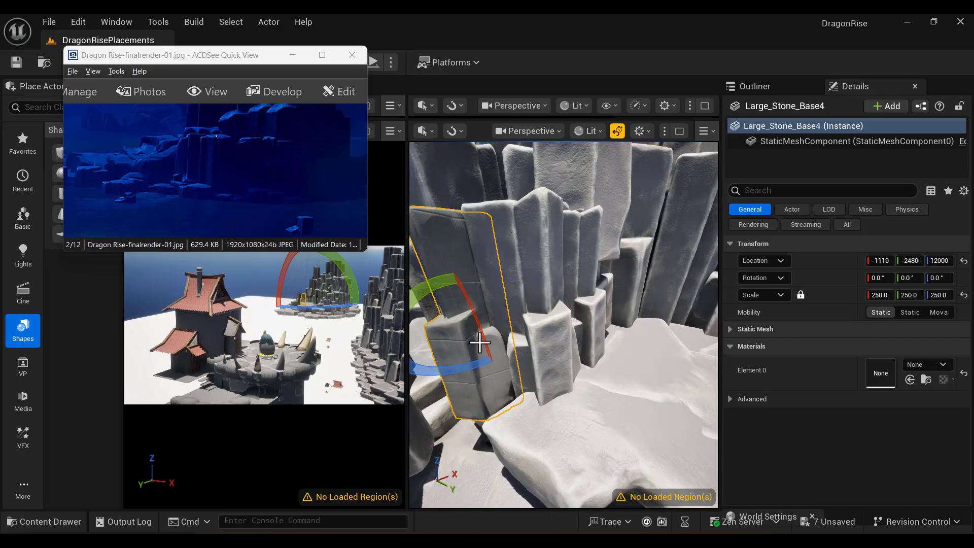
{"action": "left_click_drag", "start_coordinate": [463, 369], "coordinate": [507, 365]}
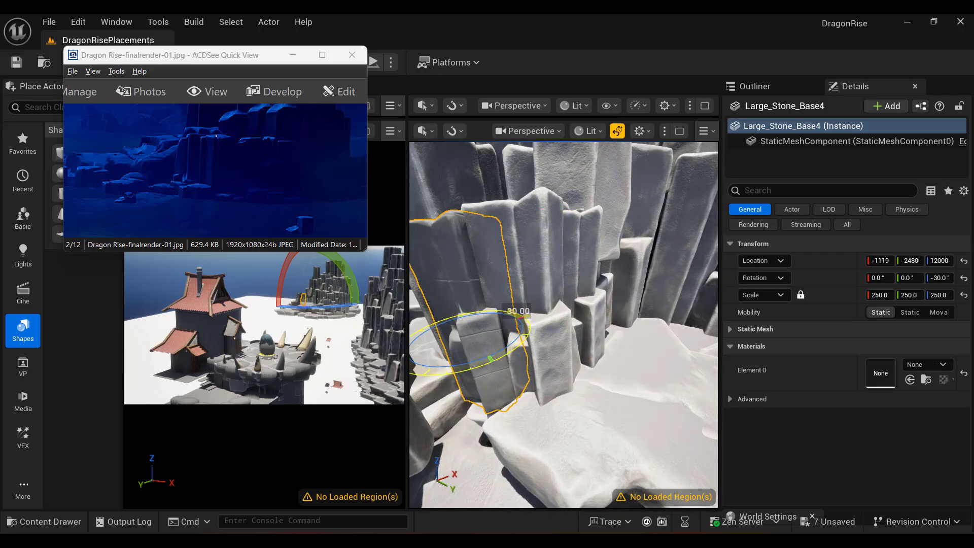
{"action": "left_click_drag", "start_coordinate": [627, 334], "coordinate": [606, 297], "text": "alt"}
{"action": "key", "text": "w"}
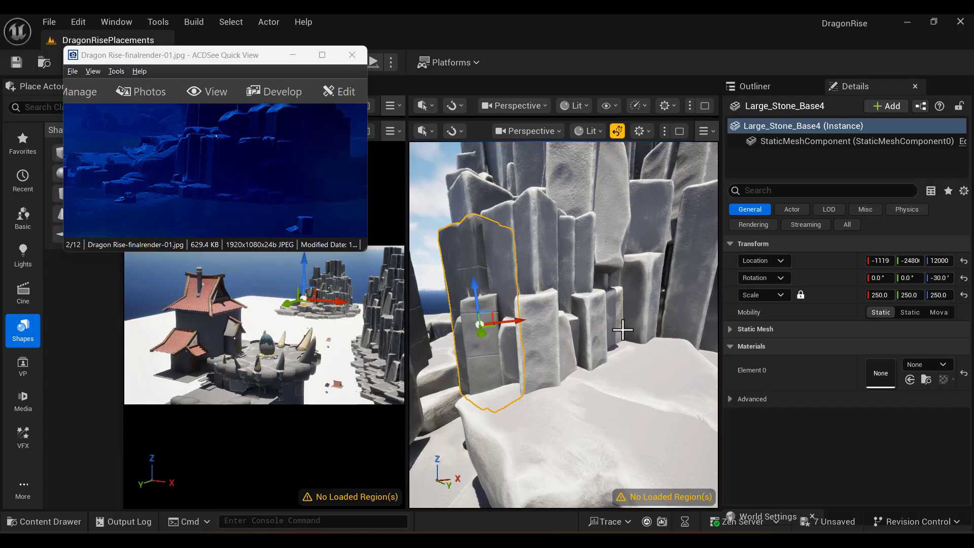
Apply the StoneUV_Set1 material to the Large_Stone_Base4 stone and ready it for further rotation.
{"action": "key", "text": "ctrl+space"}
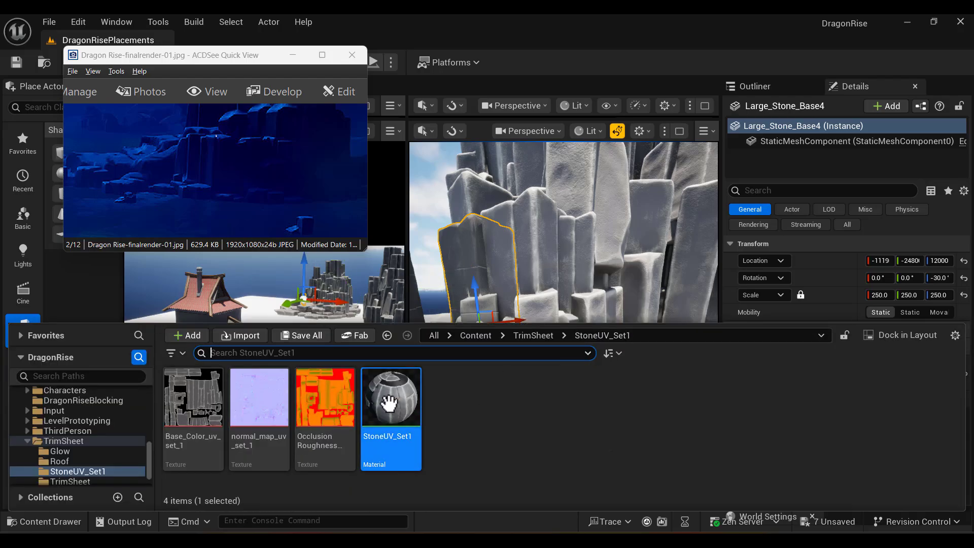
{"action": "left_click_drag", "start_coordinate": [391, 395], "coordinate": [465, 296]}
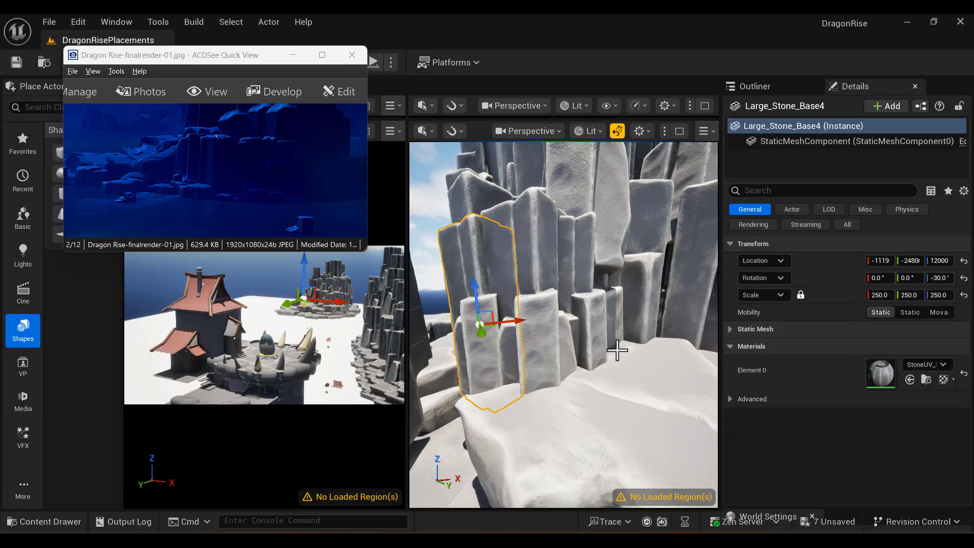
{"action": "left_click_drag", "start_coordinate": [600, 324], "coordinate": [593, 334], "text": "alt"}
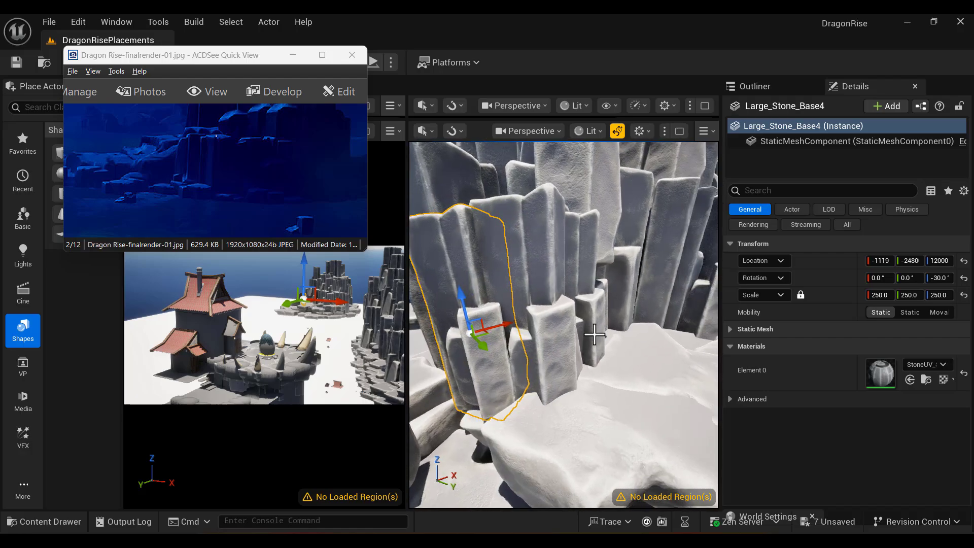
{"action": "key", "text": "e"}
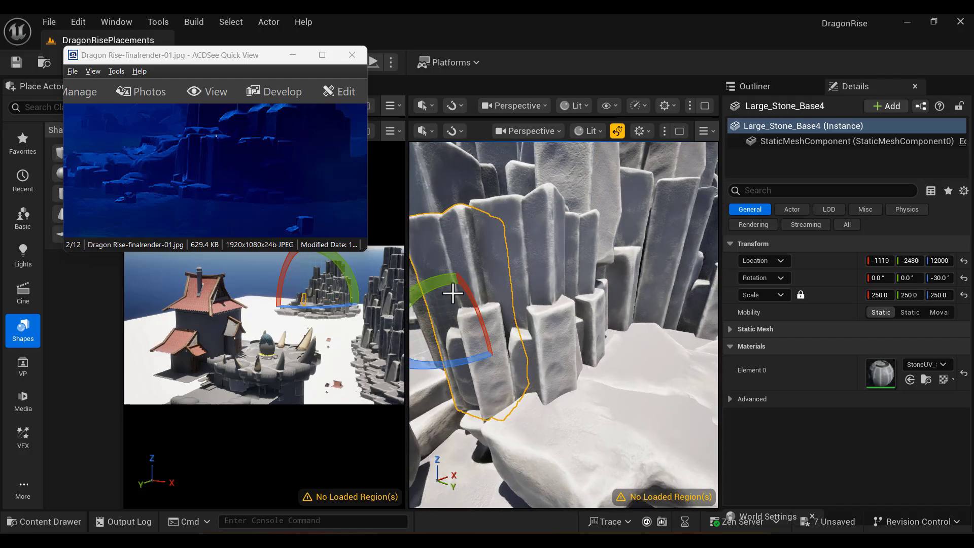
Flip Large_Stone_Base4 upside down at the foot of the cliff with a yaw of -150° and nudge it along X.
{"action": "left_click_drag", "start_coordinate": [440, 284], "coordinate": [504, 360]}
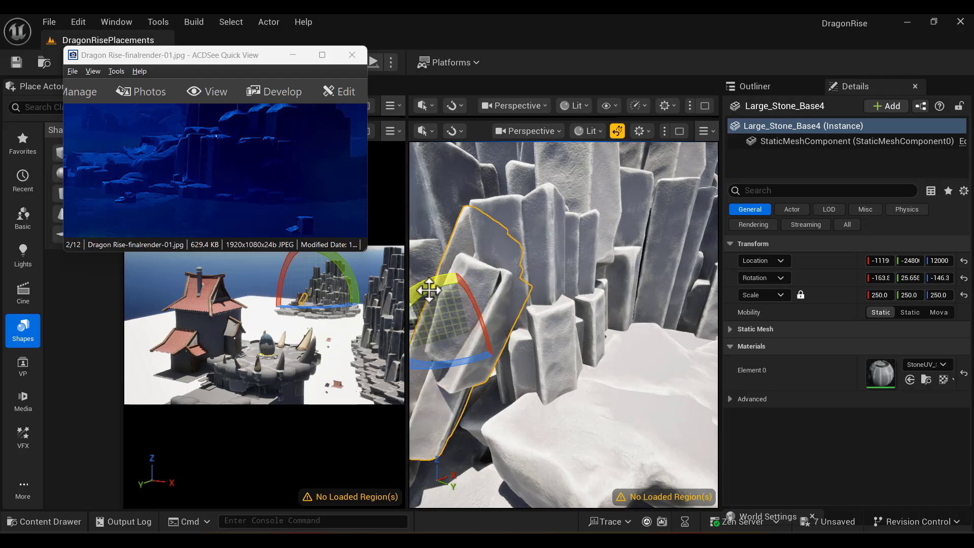
{"action": "left_click_drag", "start_coordinate": [431, 285], "coordinate": [452, 301]}
{"action": "key", "text": "w"}
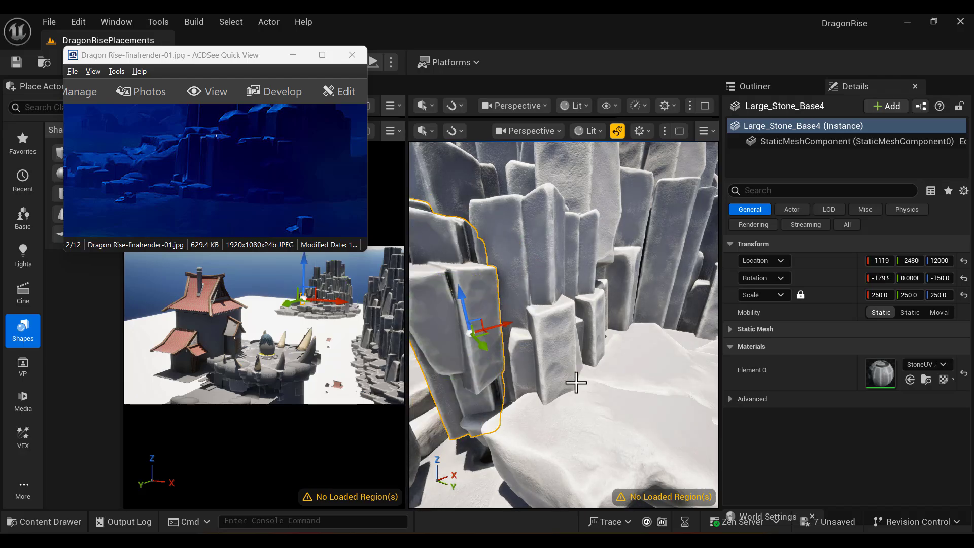
{"action": "left_click_drag", "start_coordinate": [575, 383], "coordinate": [563, 375], "text": "alt"}
{"action": "left_click_drag", "start_coordinate": [514, 322], "coordinate": [522, 321]}
{"action": "scroll", "coordinate": [617, 415], "scroll_direction": "down", "scroll_amount": 4}
{"action": "left_click_drag", "start_coordinate": [617, 414], "coordinate": [598, 391], "text": "alt"}
{"action": "scroll", "coordinate": [622, 412], "scroll_direction": "down", "scroll_amount": 4}
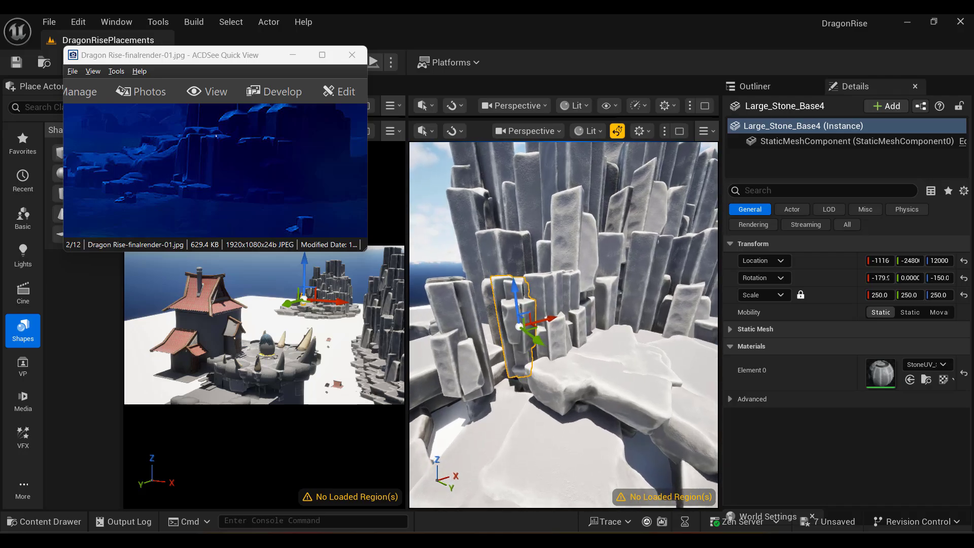
{"action": "scroll", "coordinate": [554, 302], "scroll_direction": "up", "scroll_amount": 4}
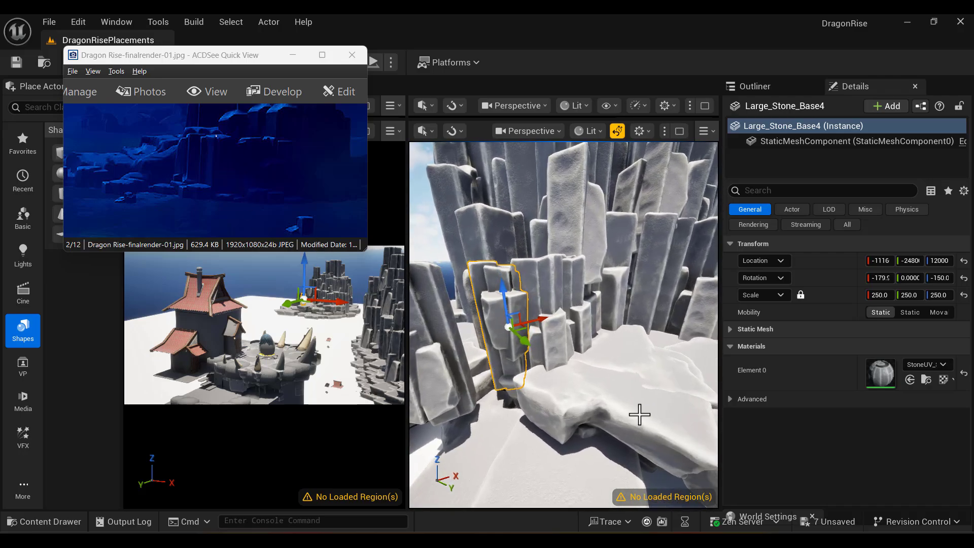
Duplicate the flipped stone, rotate the copy to a yaw of about -240° and place it beside the original along the cliff base.
{"action": "left_click_drag", "start_coordinate": [523, 343], "coordinate": [598, 406]}
{"action": "key", "text": "ctrl+z"}
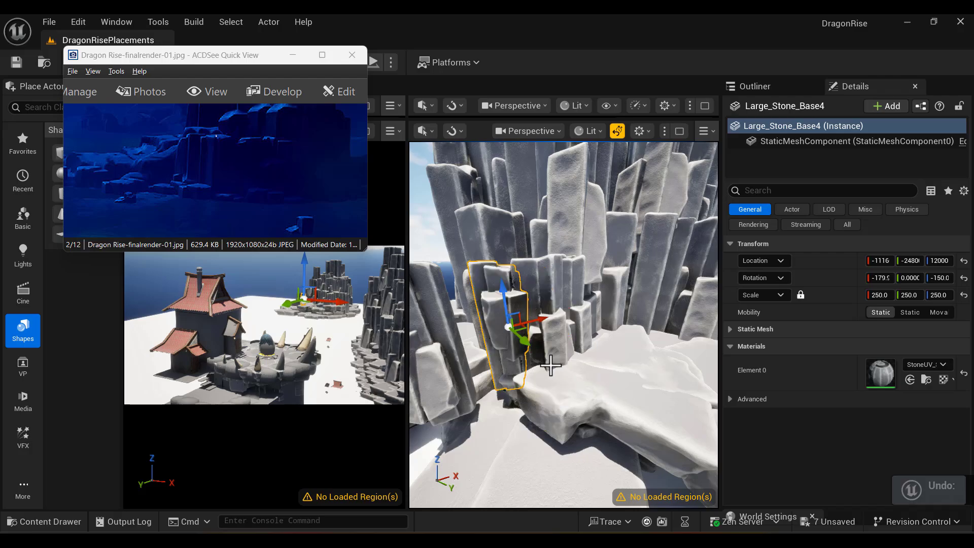
{"action": "left_click_drag", "start_coordinate": [525, 343], "coordinate": [528, 376], "text": "alt"}
{"action": "key", "text": "e"}
{"action": "key", "text": "w"}
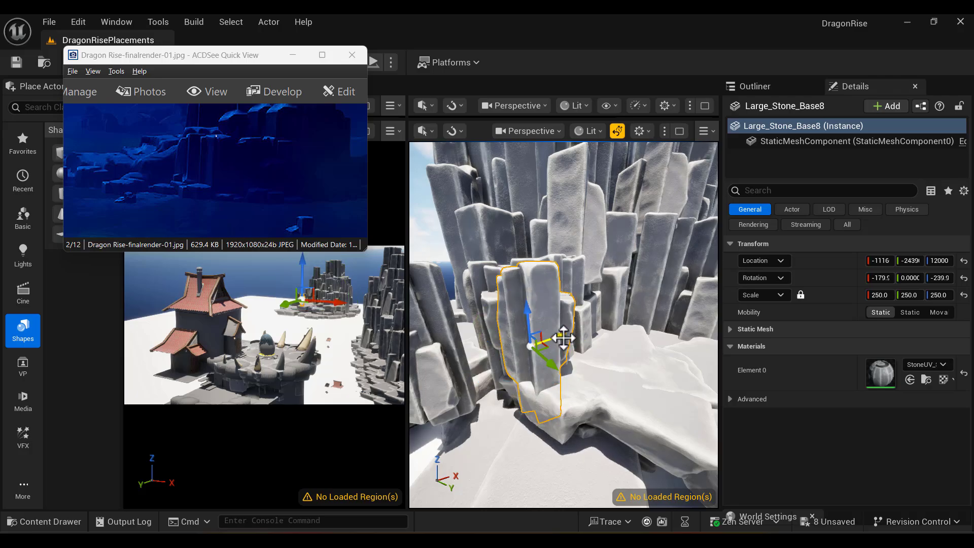
{"action": "left_click_drag", "start_coordinate": [553, 337], "coordinate": [593, 324]}
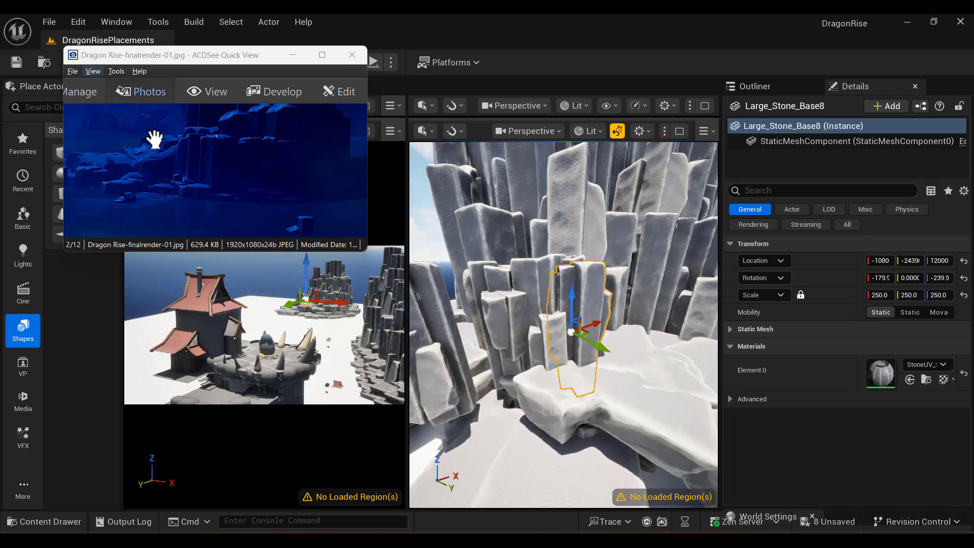
Pan the reference image to the rock tower and move the duplicated stone up onto the cliff face at Z 25650.
{"action": "left_click_drag", "start_coordinate": [266, 171], "coordinate": [247, 267]}
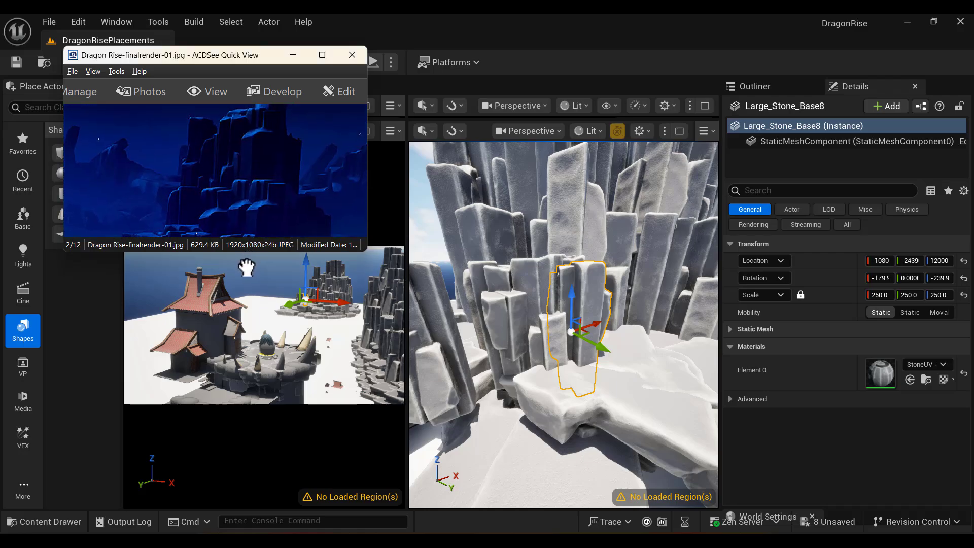
{"action": "right_click_drag", "start_coordinate": [695, 451], "coordinate": [695, 450], "text": "alt"}
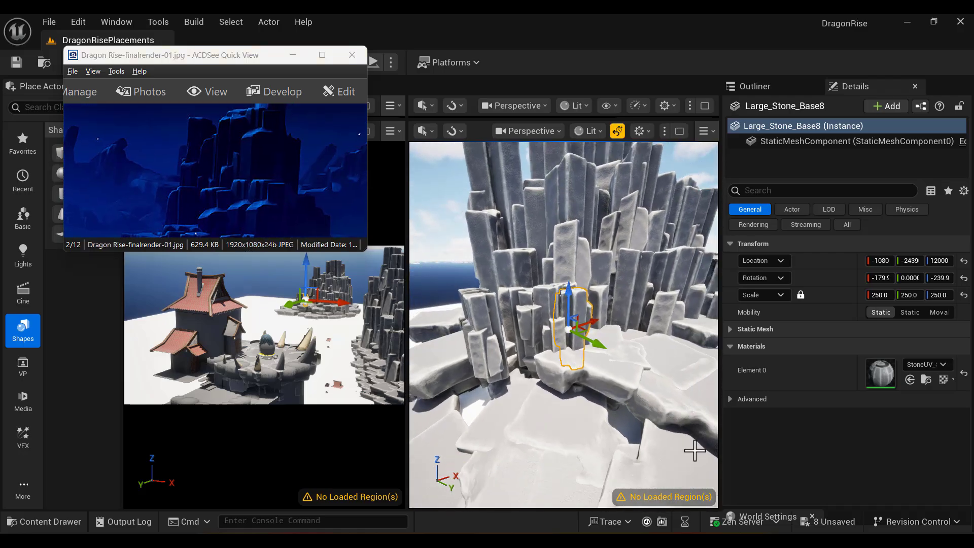
{"action": "left_click_drag", "start_coordinate": [654, 318], "coordinate": [670, 362], "text": "alt"}
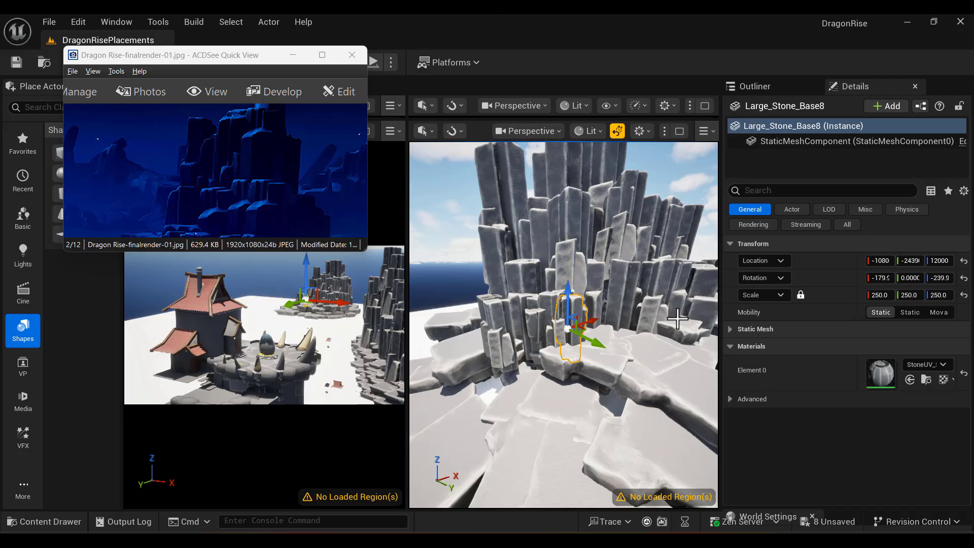
{"action": "left_click_drag", "start_coordinate": [677, 318], "coordinate": [640, 300], "text": "alt"}
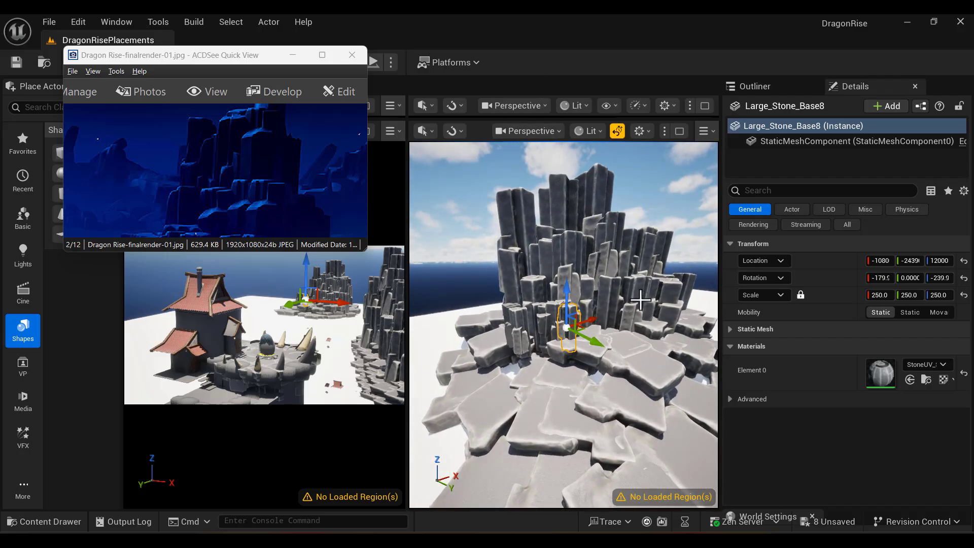
{"action": "left_click_drag", "start_coordinate": [606, 330], "coordinate": [608, 234], "text": "alt"}
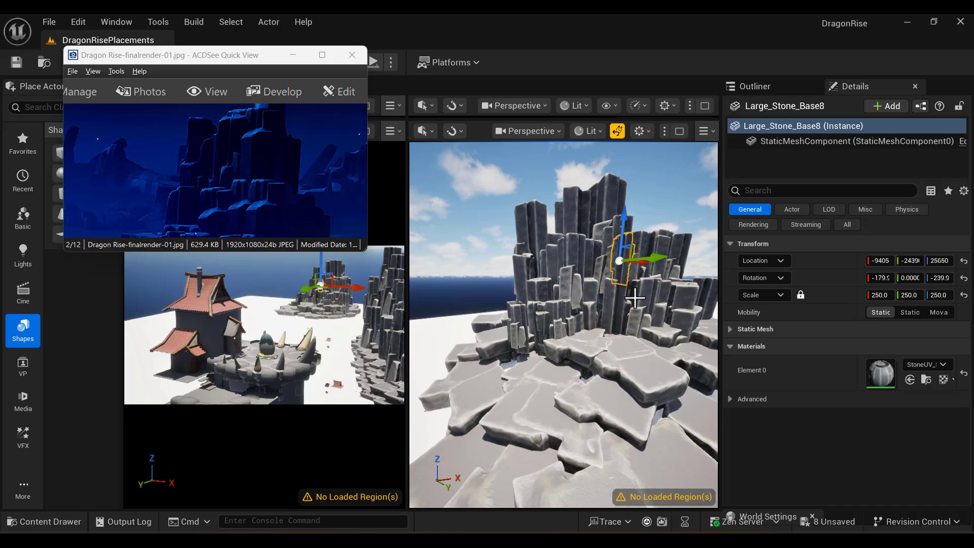
{"action": "mouse_move", "coordinate": [636, 303]}
{"action": "right_mouse_down"}
{"action": "mouse_move", "coordinate": [640, 281]}
{"action": "mouse_move", "coordinate": [640, 315]}
{"action": "mouse_move", "coordinate": [639, 289]}
{"action": "right_mouse_up"}
{"action": "right_click_drag", "start_coordinate": [652, 215], "coordinate": [642, 309]}
{"action": "left_click_drag", "start_coordinate": [690, 229], "coordinate": [682, 253]}
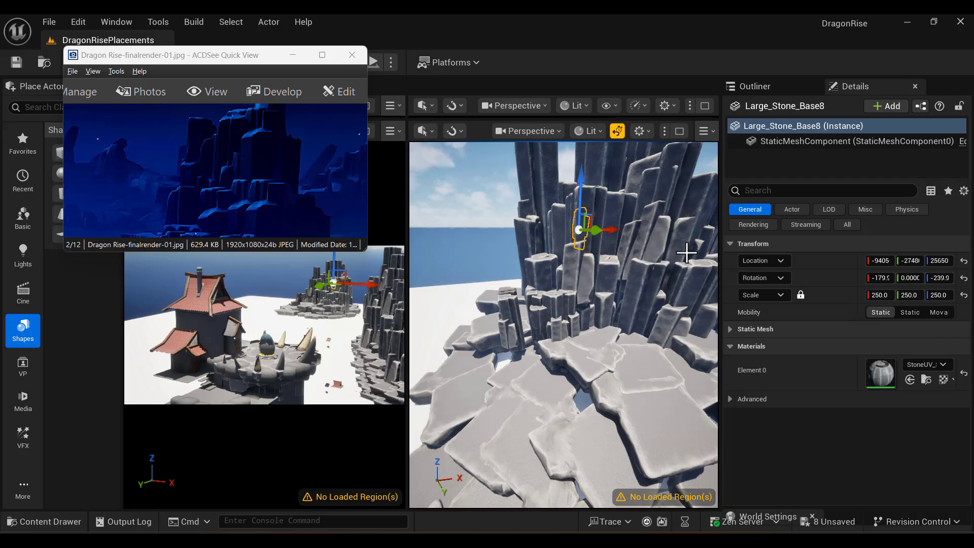
Duplicate Large_Stone_Base5, move the copy up the cliff face to Z 25750 and rotate it to a yaw of about -240°.
{"action": "left_click", "coordinate": [680, 253]}
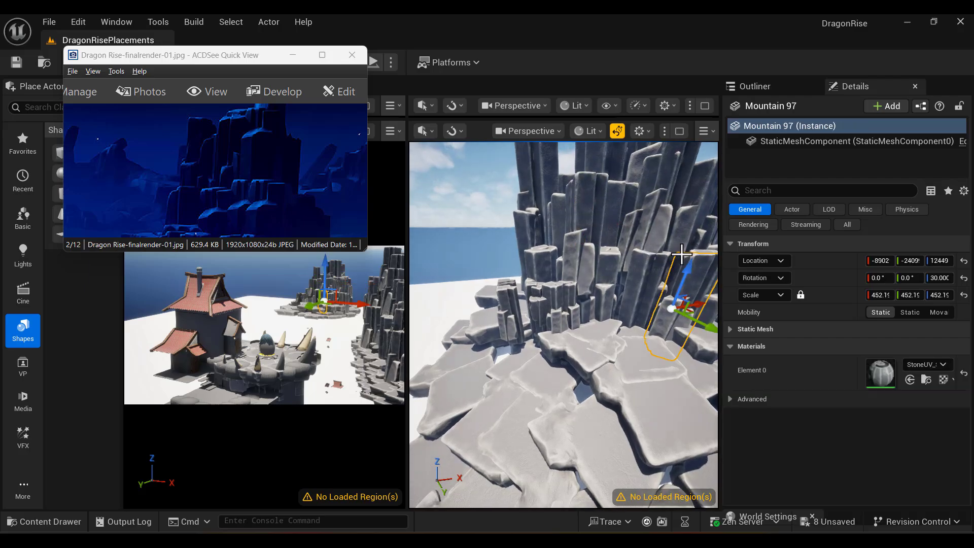
{"action": "left_click", "coordinate": [656, 252]}
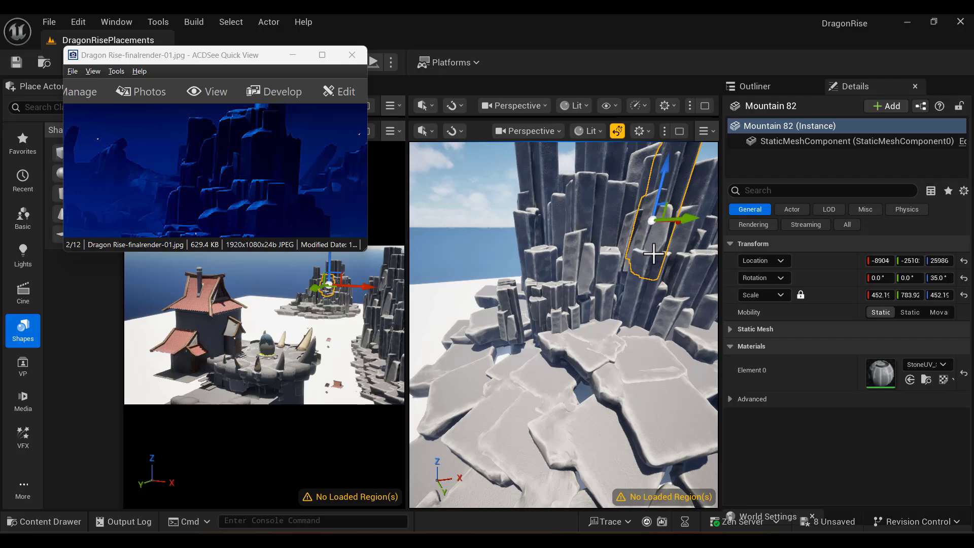
{"action": "left_click", "coordinate": [565, 313]}
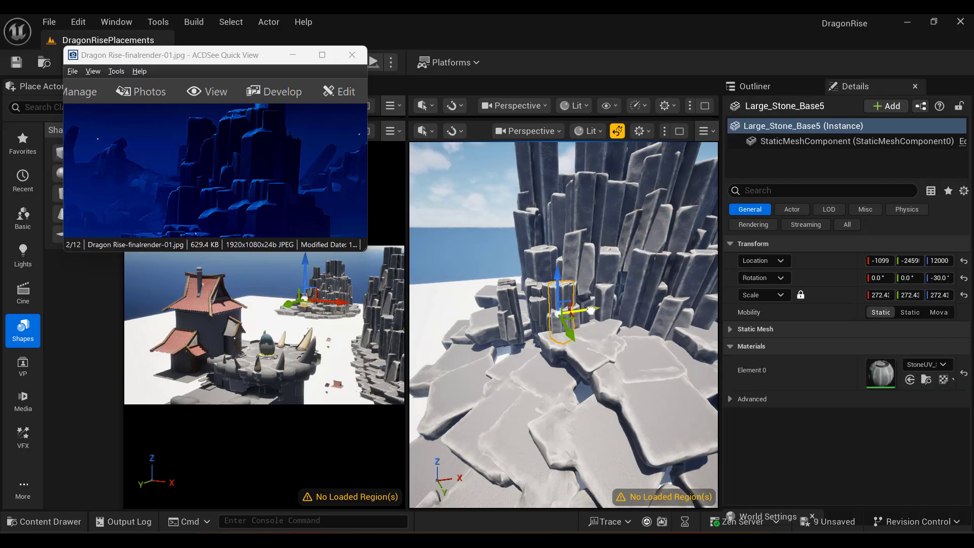
{"action": "left_click_drag", "start_coordinate": [563, 319], "coordinate": [578, 228]}
{"action": "key", "text": "e"}
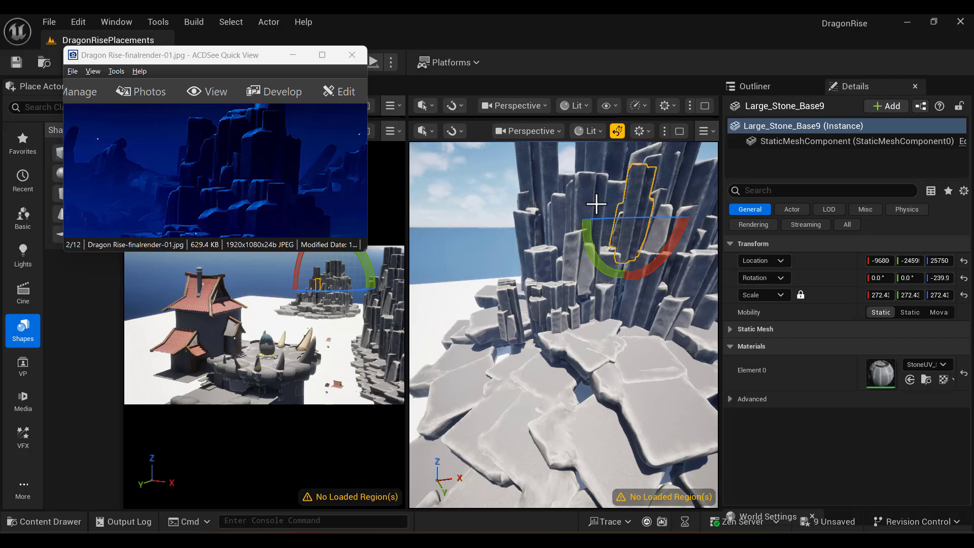
{"action": "key", "text": "w"}
{"action": "right_click_drag", "start_coordinate": [641, 262], "coordinate": [627, 282]}
Pan the reference image to the tower's top, then raise the new cliff stone to Z 26950 and shift it along X into the columns.
{"action": "left_click_drag", "start_coordinate": [260, 155], "coordinate": [255, 219]}
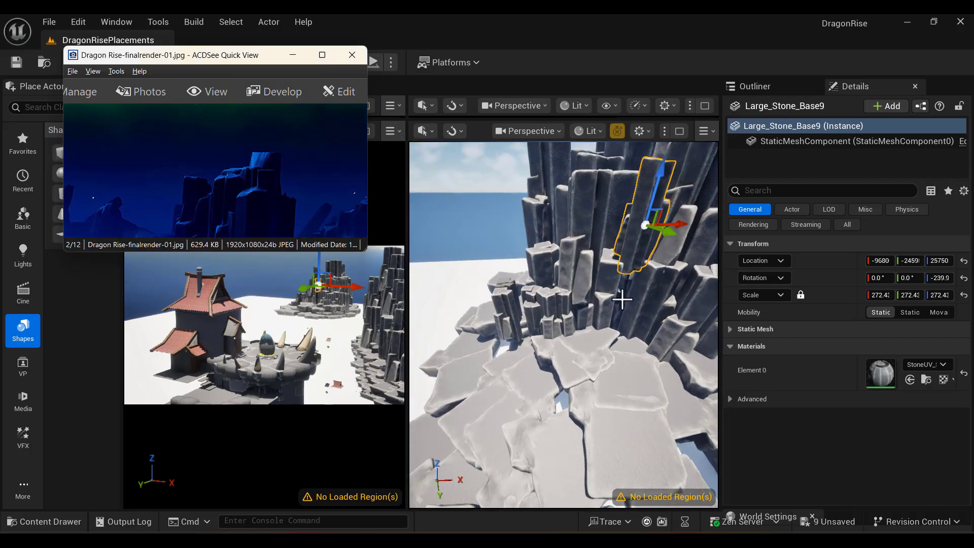
{"action": "right_click_drag", "start_coordinate": [617, 295], "coordinate": [668, 254]}
{"action": "key", "text": "s"}
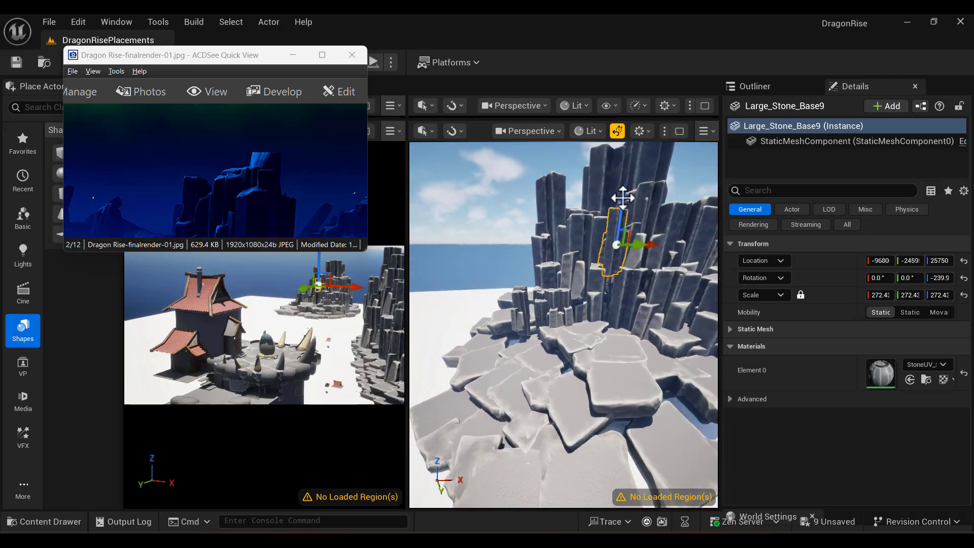
{"action": "left_click_drag", "start_coordinate": [623, 198], "coordinate": [624, 188]}
{"action": "left_click_drag", "start_coordinate": [668, 309], "coordinate": [659, 330], "text": "alt"}
{"action": "left_click_drag", "start_coordinate": [673, 260], "coordinate": [675, 260]}
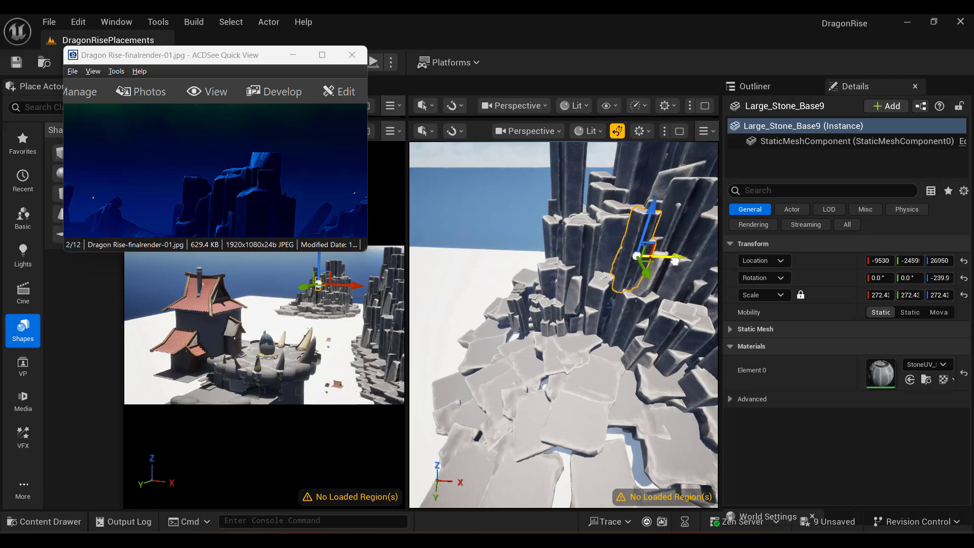
{"action": "left_click_drag", "start_coordinate": [618, 367], "coordinate": [631, 357], "text": "alt"}
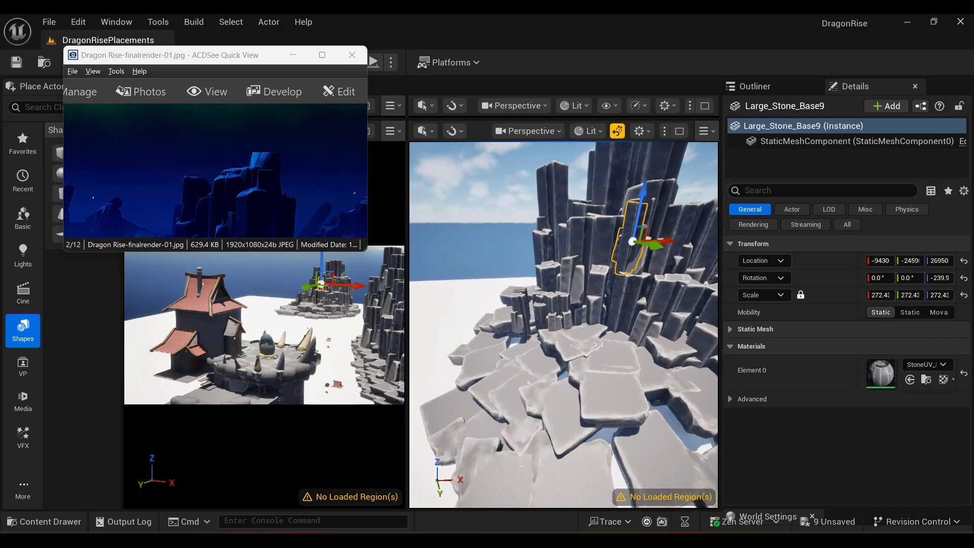
{"action": "left_click_drag", "start_coordinate": [570, 300], "coordinate": [591, 294], "text": "alt"}
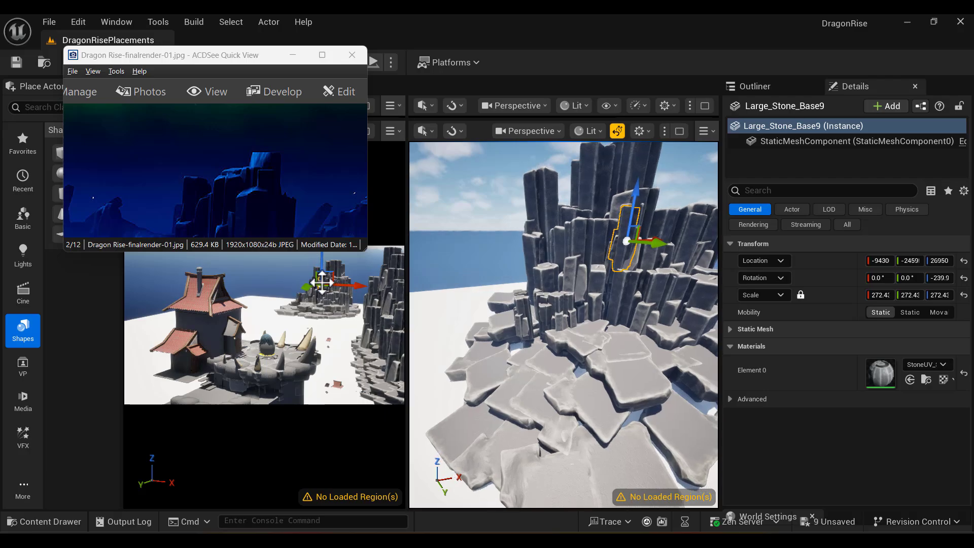
{"action": "right_click_drag", "start_coordinate": [648, 281], "coordinate": [669, 313], "text": "alt"}
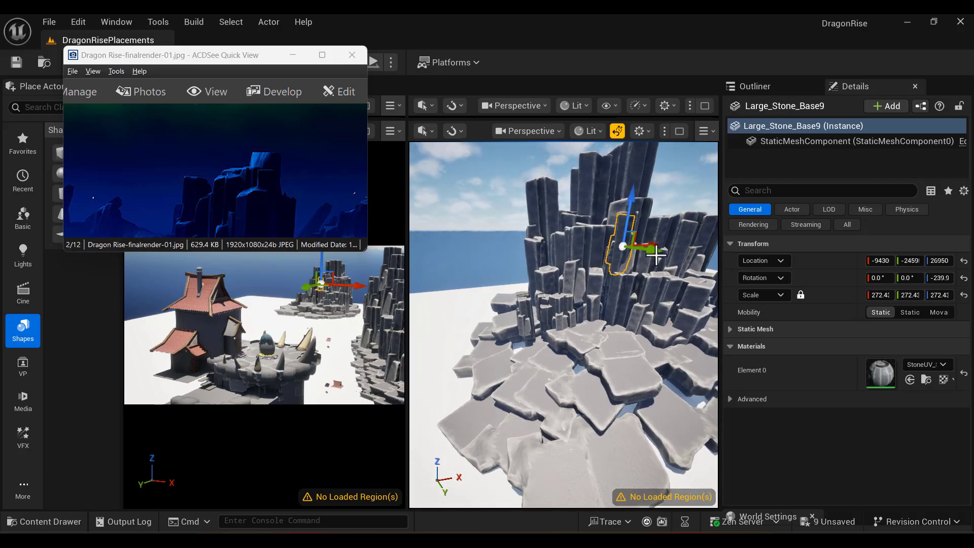
Duplicate the cliff stone and place the copy among the columns at the tower's summit at Z 36500.
{"action": "left_click_drag", "start_coordinate": [656, 254], "coordinate": [596, 158]}
{"action": "left_click_drag", "start_coordinate": [617, 319], "coordinate": [608, 290], "text": "alt"}
{"action": "key", "text": "f"}
{"action": "right_click_drag", "start_coordinate": [607, 291], "coordinate": [615, 477], "text": "alt"}
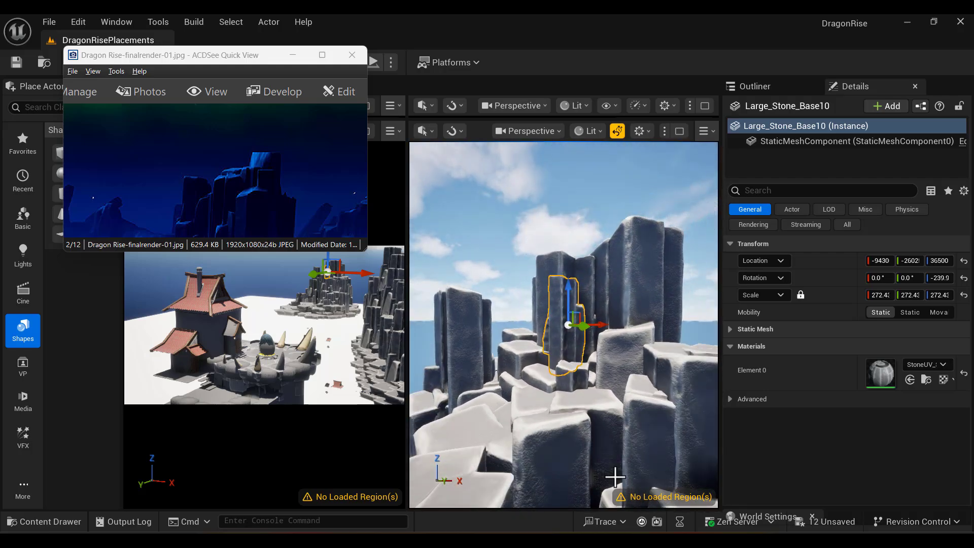
Shift the summit stone along X and slightly along Y so it stands at the edge of the tallest columns.
{"action": "left_click_drag", "start_coordinate": [600, 392], "coordinate": [597, 380], "text": "alt"}
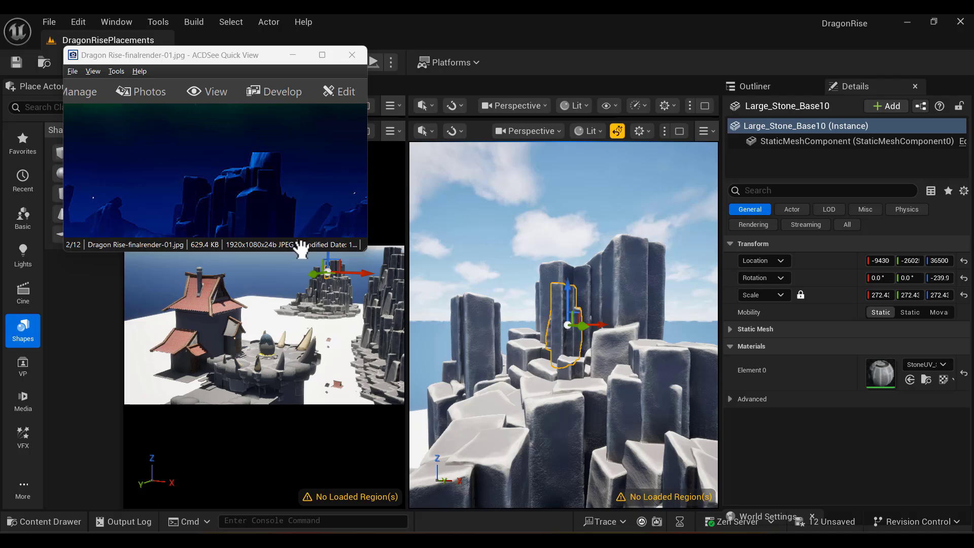
{"action": "left_click_drag", "start_coordinate": [603, 323], "coordinate": [587, 323]}
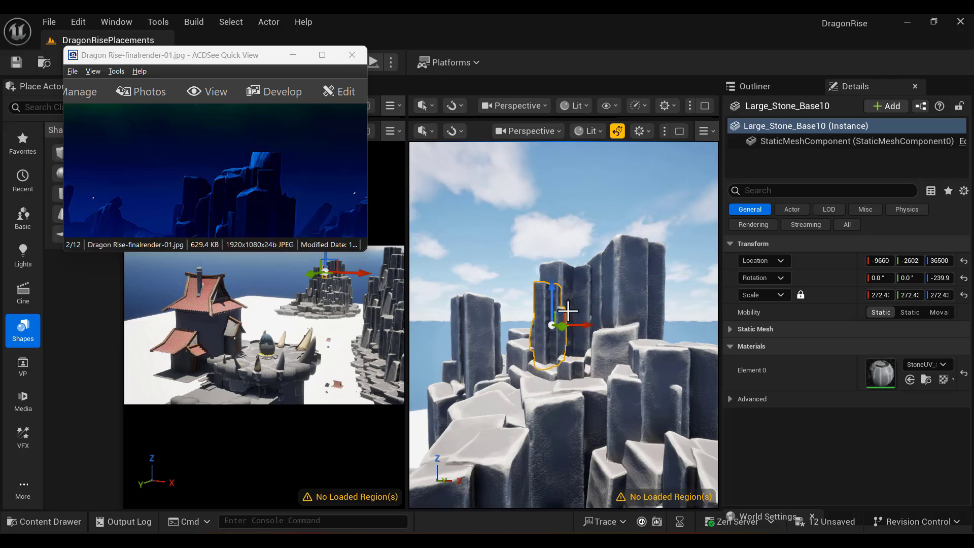
{"action": "left_click_drag", "start_coordinate": [575, 385], "coordinate": [583, 361], "text": "alt"}
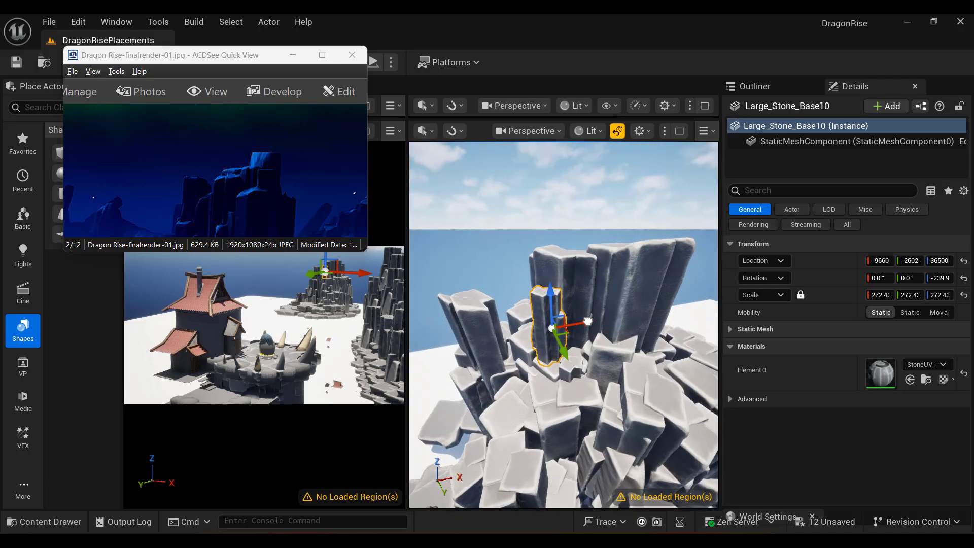
{"action": "left_click_drag", "start_coordinate": [587, 321], "coordinate": [572, 321]}
{"action": "left_click_drag", "start_coordinate": [552, 377], "coordinate": [551, 365], "text": "alt"}
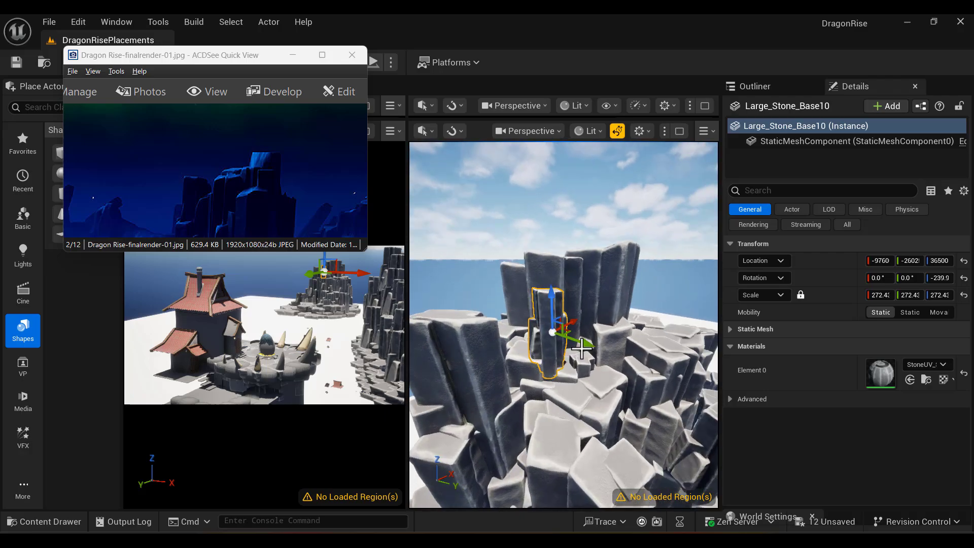
{"action": "left_click_drag", "start_coordinate": [569, 331], "coordinate": [565, 332]}
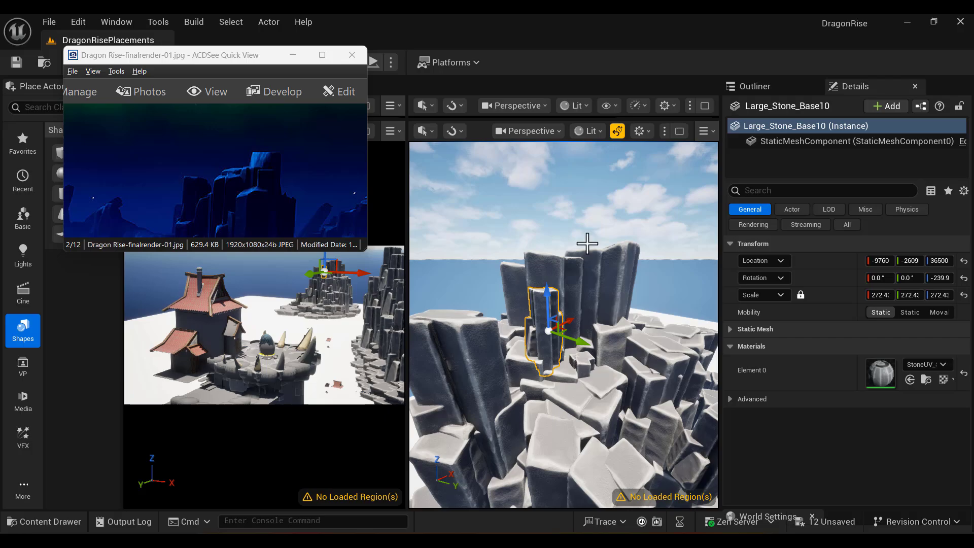
Reselect the summit stone, raise it to Z 38250 and check it against the whole rock tower.
{"action": "mouse_move", "coordinate": [22, 538]}
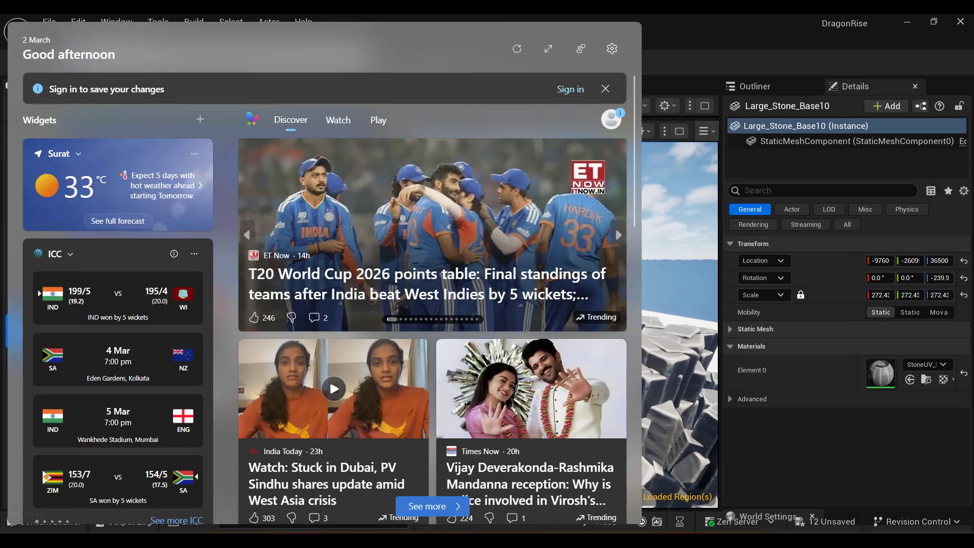
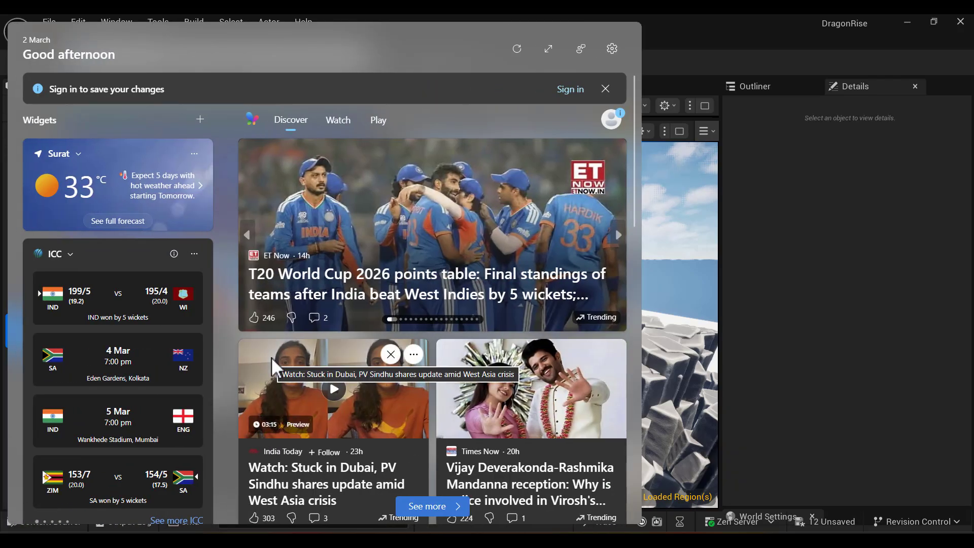
{"action": "left_click", "coordinate": [746, 252]}
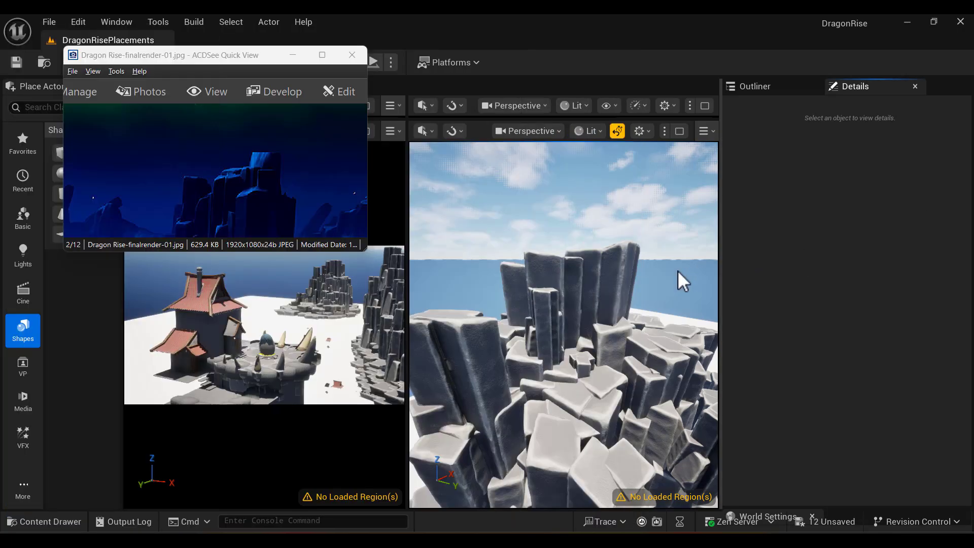
{"action": "left_click", "coordinate": [550, 305]}
{"action": "key", "text": "f"}
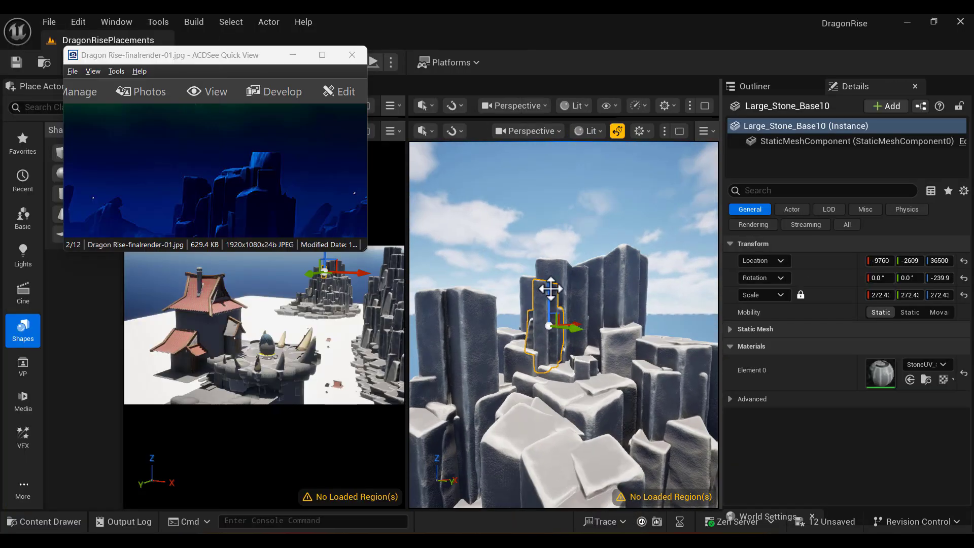
{"action": "left_click_drag", "start_coordinate": [551, 288], "coordinate": [555, 287]}
{"action": "left_click_drag", "start_coordinate": [644, 395], "coordinate": [591, 400], "text": "alt"}
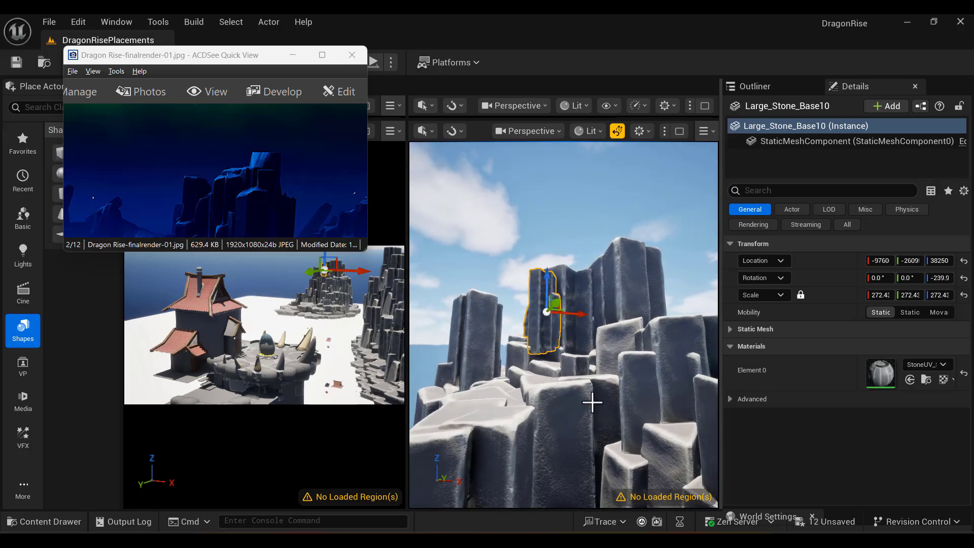
{"action": "scroll", "coordinate": [592, 400], "scroll_direction": "down", "scroll_amount": 5}
{"action": "scroll", "coordinate": [611, 372], "scroll_direction": "down", "scroll_amount": 5}
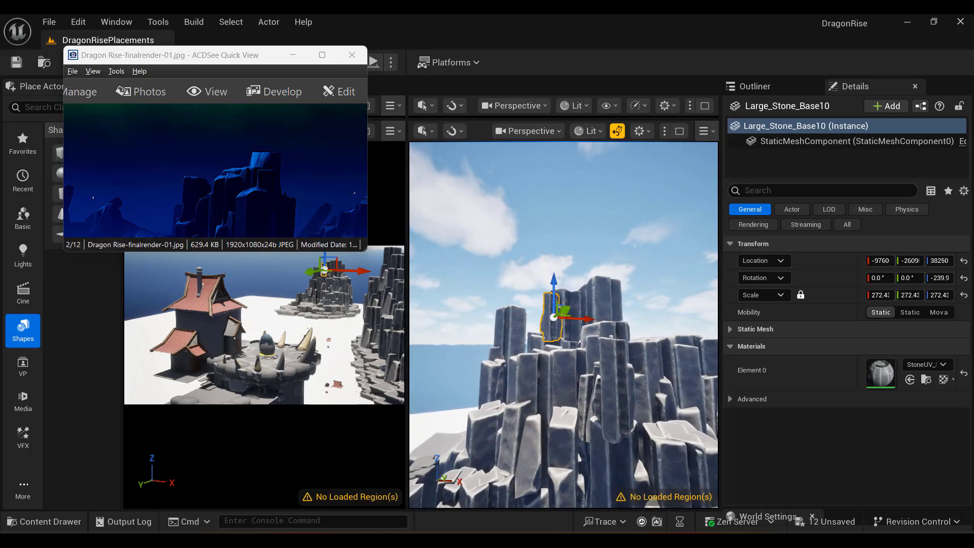
Reselect the summit stone, duplicate it and place the copy higher against the tallest column at Z 43300.
{"action": "scroll", "coordinate": [648, 433], "scroll_direction": "up", "scroll_amount": 4}
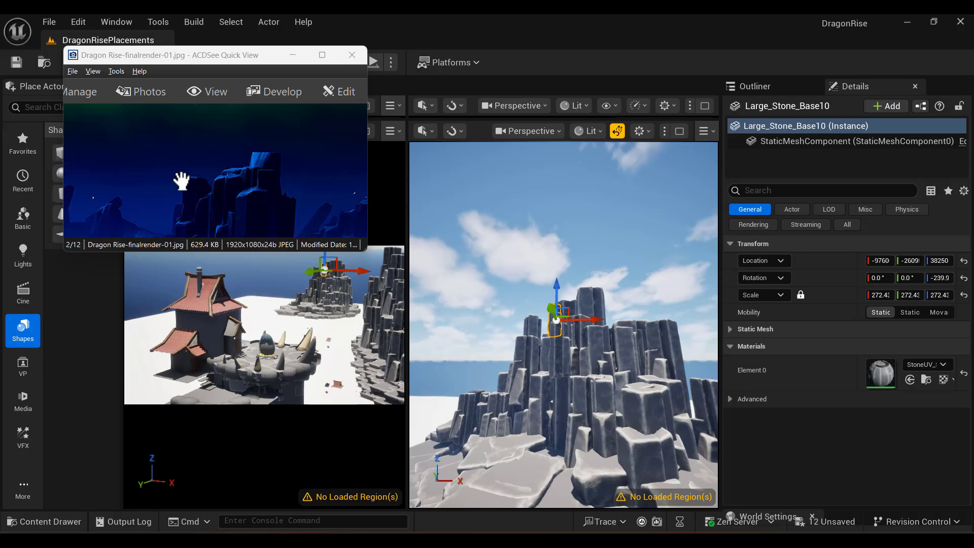
{"action": "left_click_drag", "start_coordinate": [583, 376], "coordinate": [626, 395], "text": "alt"}
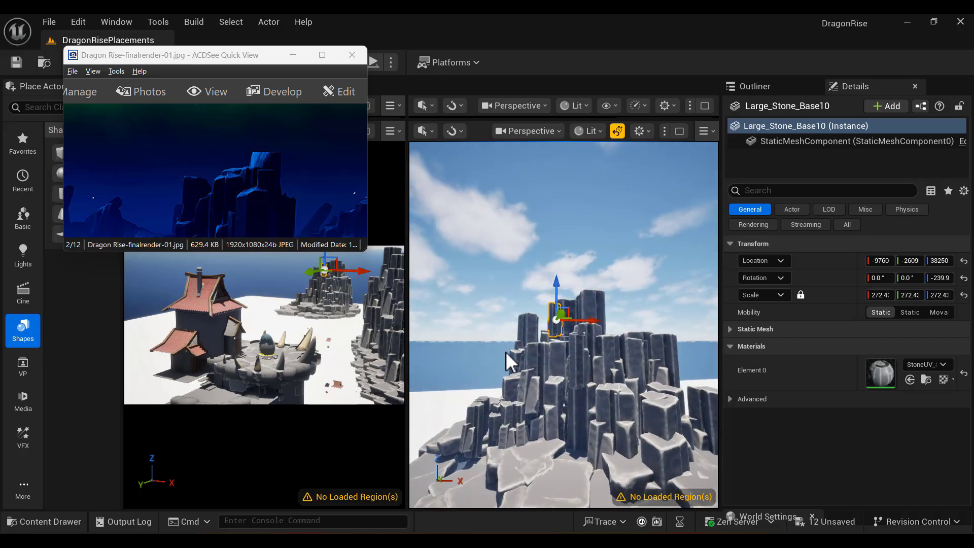
{"action": "left_click_drag", "start_coordinate": [552, 402], "coordinate": [570, 391], "text": "alt"}
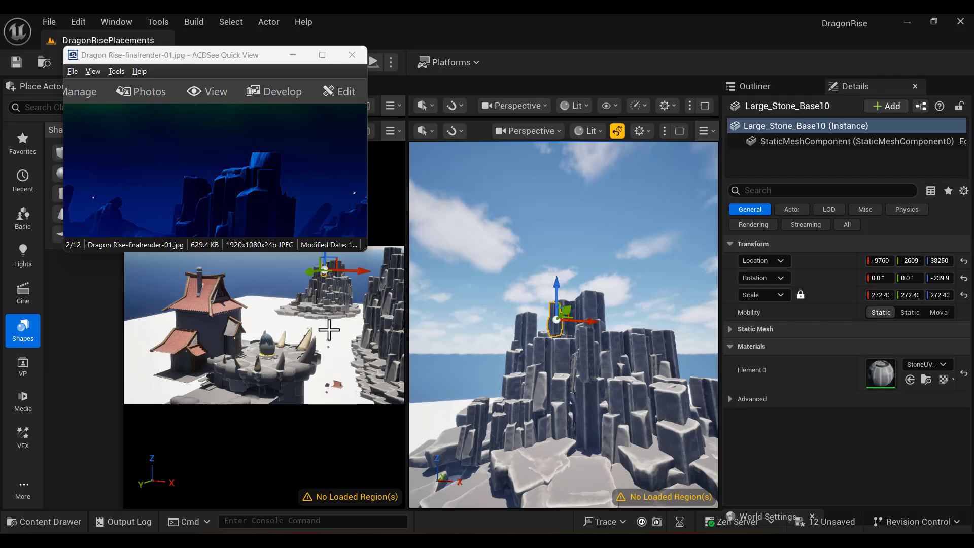
{"action": "left_click", "coordinate": [329, 328]}
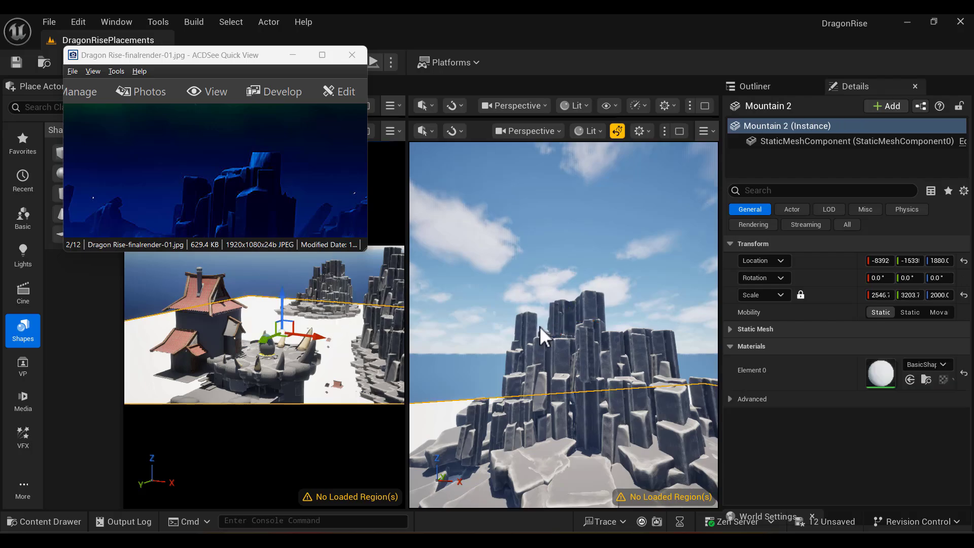
{"action": "left_click", "coordinate": [561, 330]}
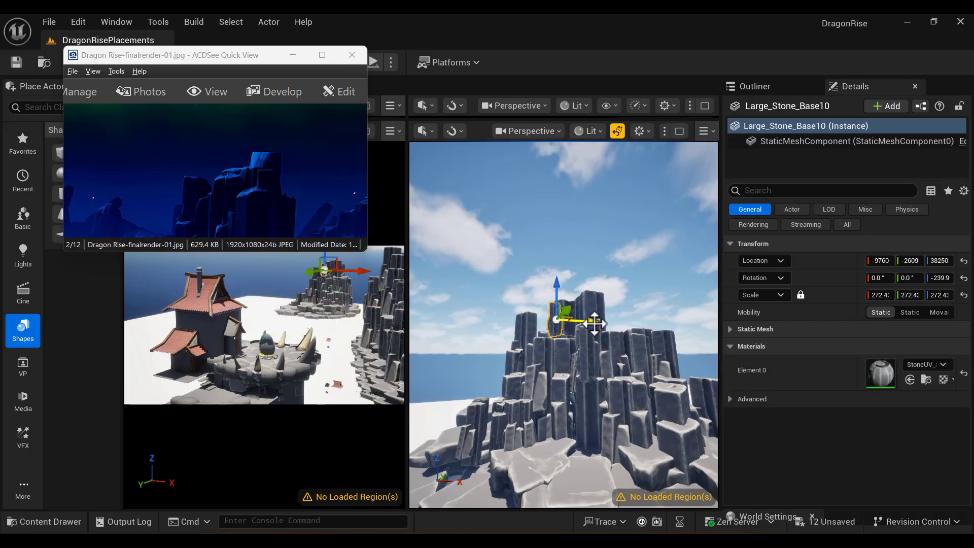
{"action": "left_click_drag", "start_coordinate": [590, 317], "coordinate": [581, 263], "text": "alt"}
{"action": "key", "text": "f"}
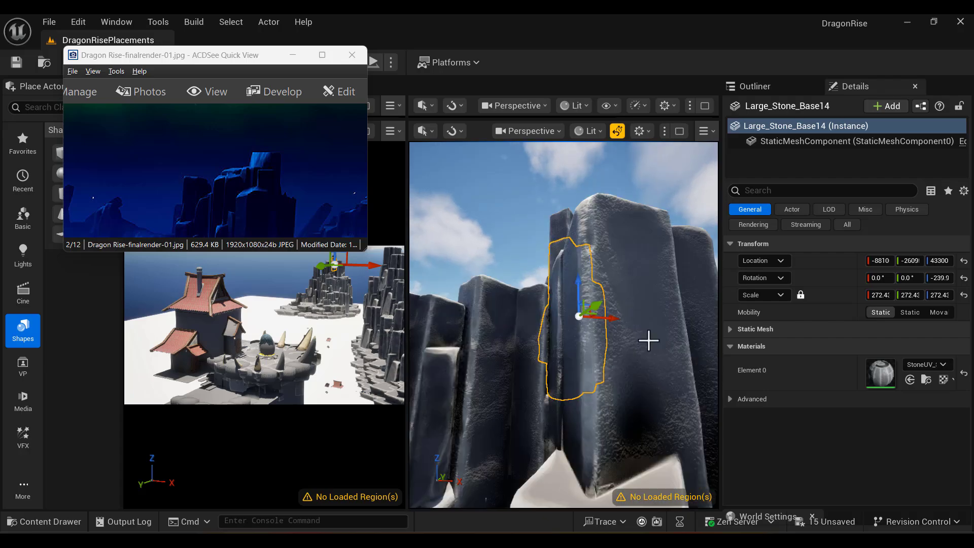
Shift the new stone along X into the tallest column and rotate it about Z to about -284.9°.
{"action": "right_click_drag", "start_coordinate": [630, 366], "coordinate": [578, 20], "text": "alt"}
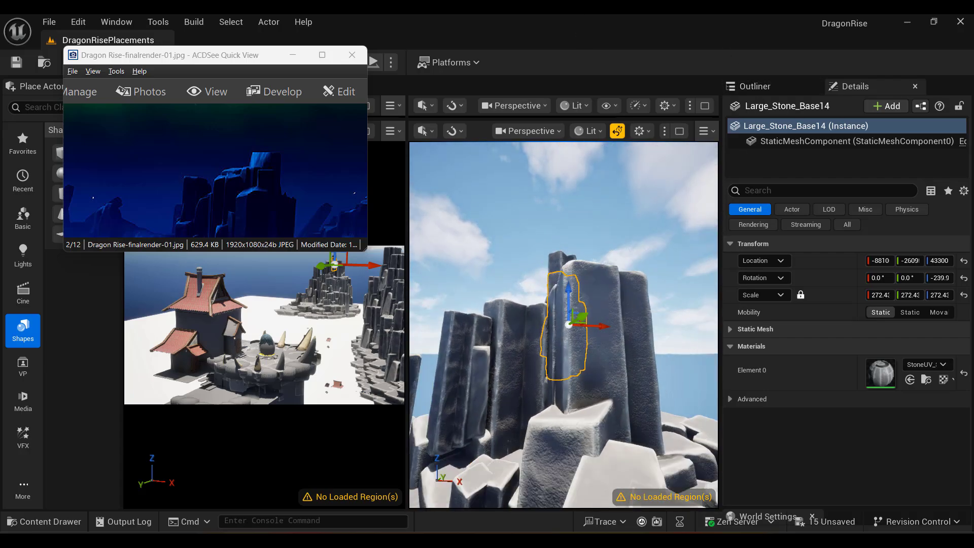
{"action": "left_click_drag", "start_coordinate": [635, 426], "coordinate": [641, 396], "text": "alt"}
{"action": "left_click_drag", "start_coordinate": [607, 324], "coordinate": [641, 324]}
{"action": "left_click", "coordinate": [565, 266]}
{"action": "left_click", "coordinate": [601, 282]}
{"action": "left_click_drag", "start_coordinate": [668, 352], "coordinate": [671, 367], "text": "alt"}
{"action": "key", "text": "e"}
{"action": "left_click_drag", "start_coordinate": [588, 378], "coordinate": [643, 398]}
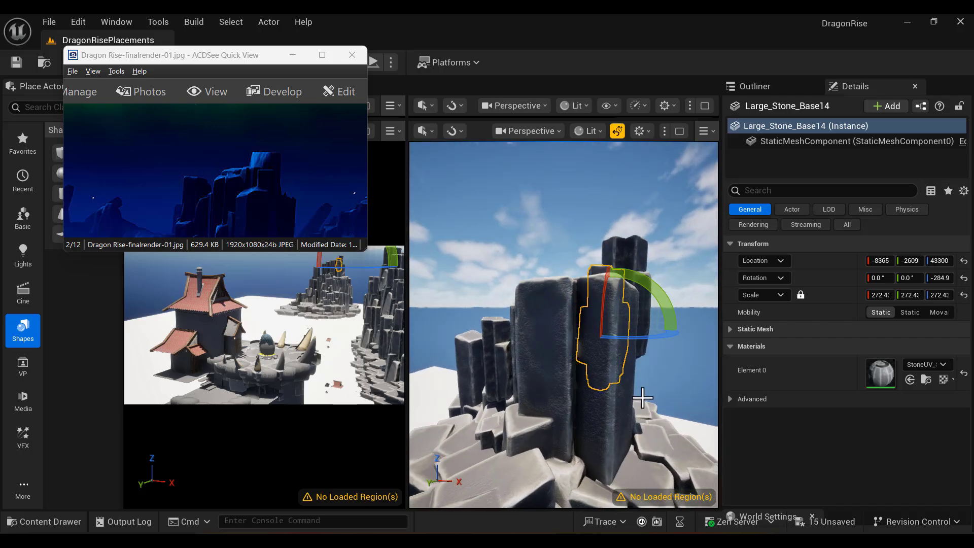
Scale the topmost stone up uniformly to about 296.43.
{"action": "left_click", "coordinate": [638, 284]}
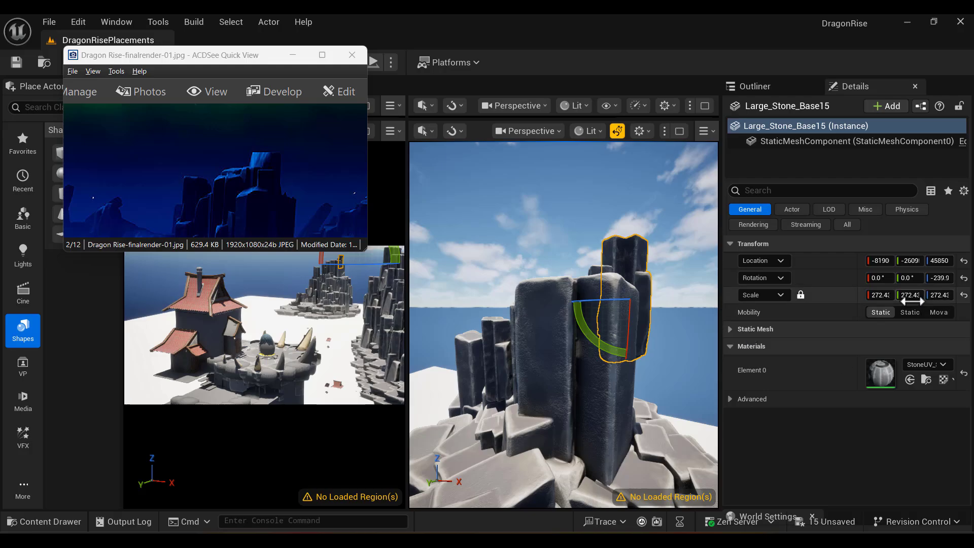
{"action": "key", "text": "w"}
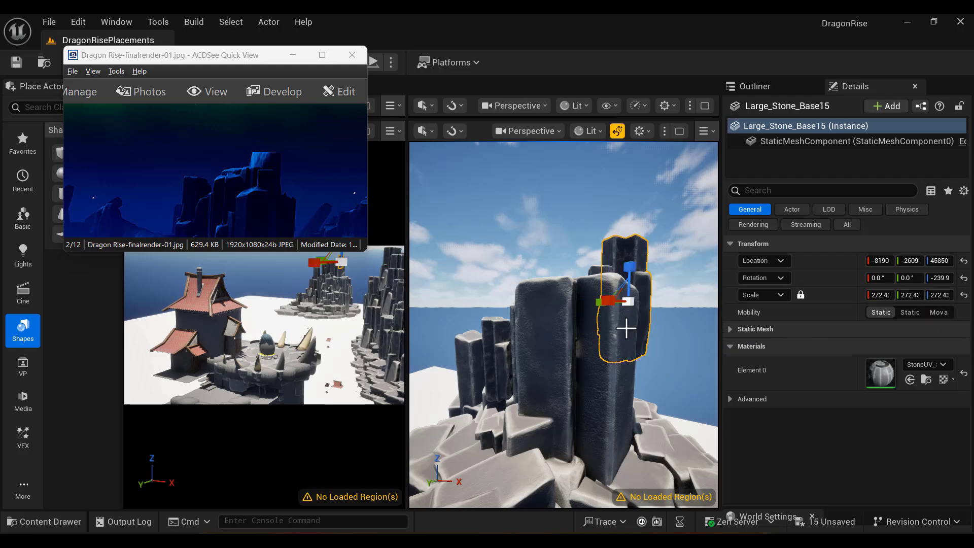
{"action": "left_click_drag", "start_coordinate": [631, 297], "coordinate": [641, 352]}
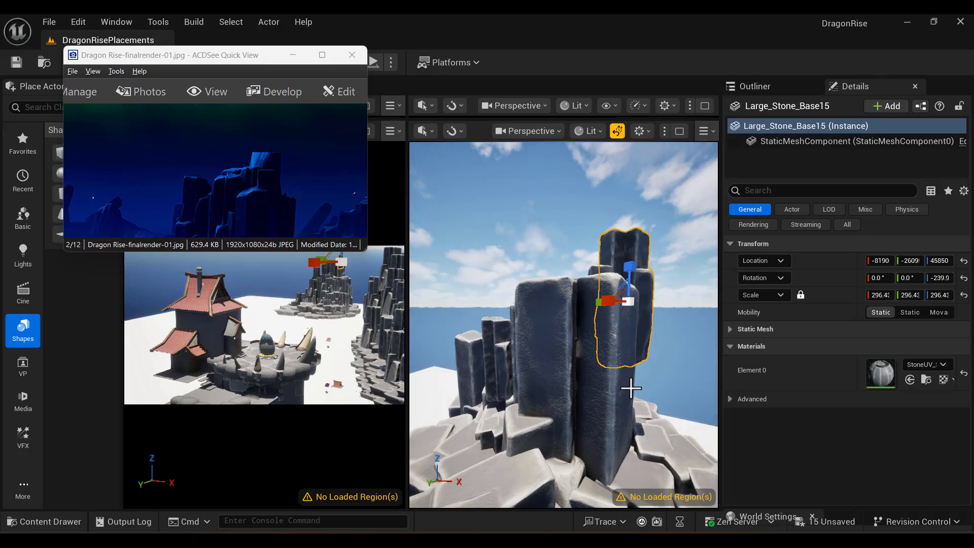
{"action": "left_click_drag", "start_coordinate": [630, 388], "coordinate": [677, 390], "text": "alt"}
{"action": "scroll", "coordinate": [599, 402], "scroll_direction": "down", "scroll_amount": 8}
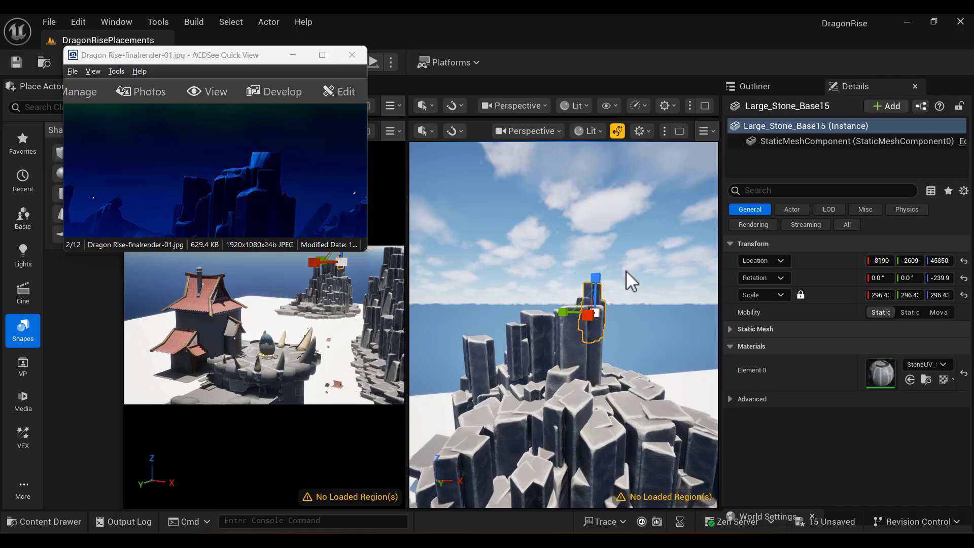
Duplicate the topmost stone and offset the copy along Y to the front of the column.
{"action": "left_click", "coordinate": [664, 354]}
{"action": "left_click_drag", "start_coordinate": [665, 354], "coordinate": [670, 329], "text": "alt"}
{"action": "left_click", "coordinate": [592, 311]}
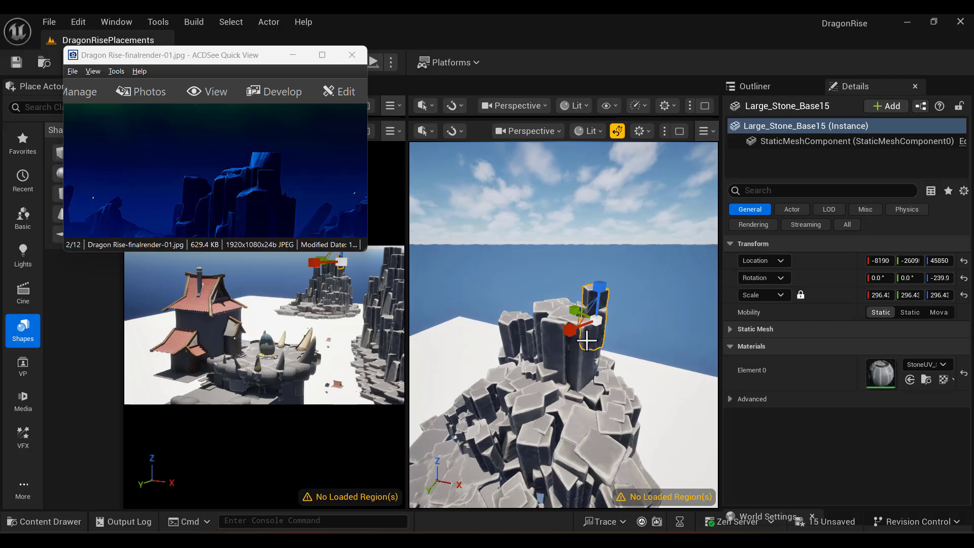
{"action": "key", "text": "w"}
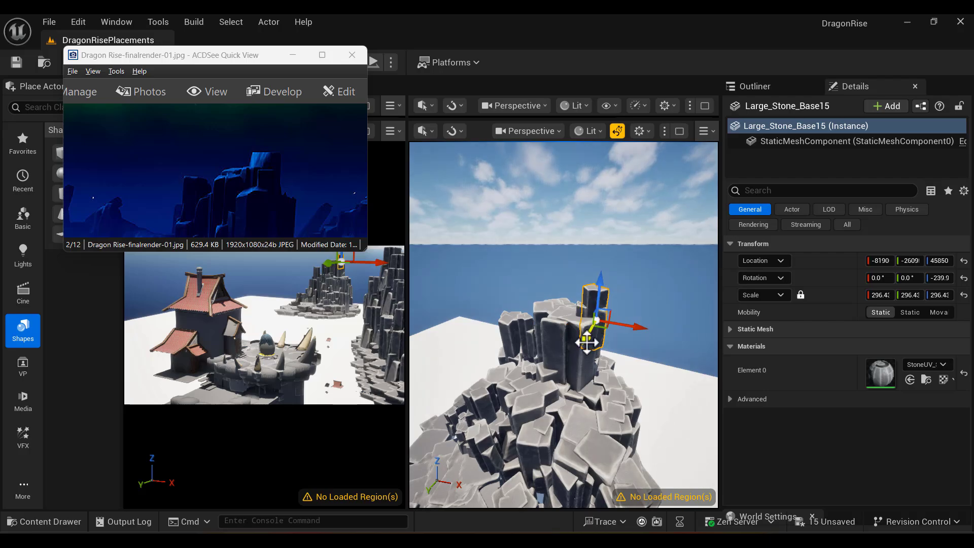
{"action": "left_click_drag", "start_coordinate": [584, 339], "coordinate": [572, 352]}
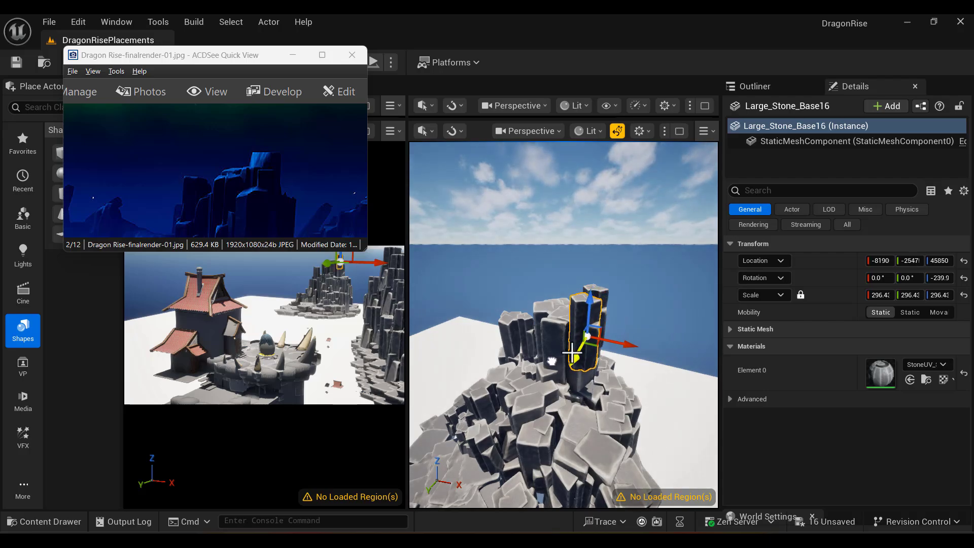
Duplicate the front copy down to Z 39200, delete the upper one and select the lowered stone.
{"action": "left_click_drag", "start_coordinate": [590, 305], "coordinate": [588, 336], "text": "alt"}
{"action": "left_click", "coordinate": [588, 309]}
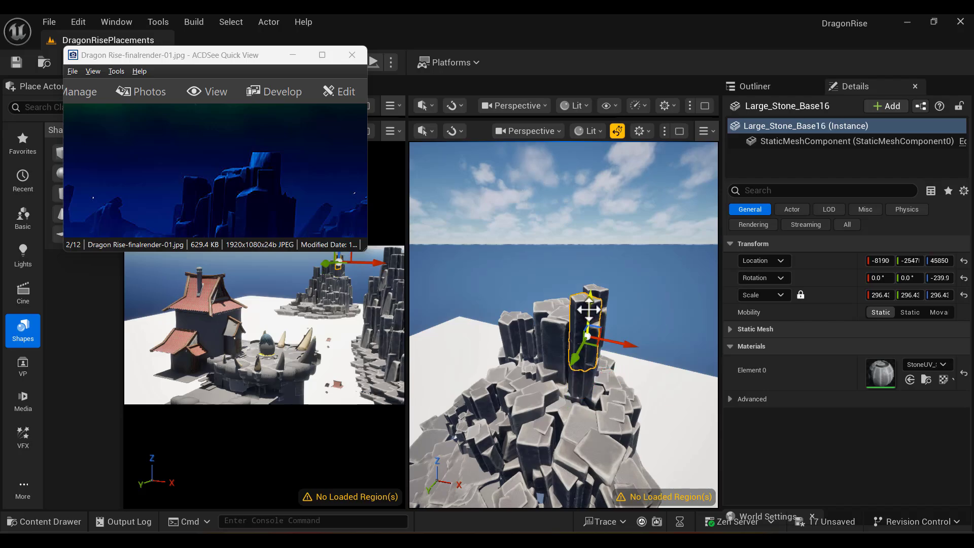
{"action": "key", "text": "Delete"}
{"action": "left_click", "coordinate": [583, 358]}
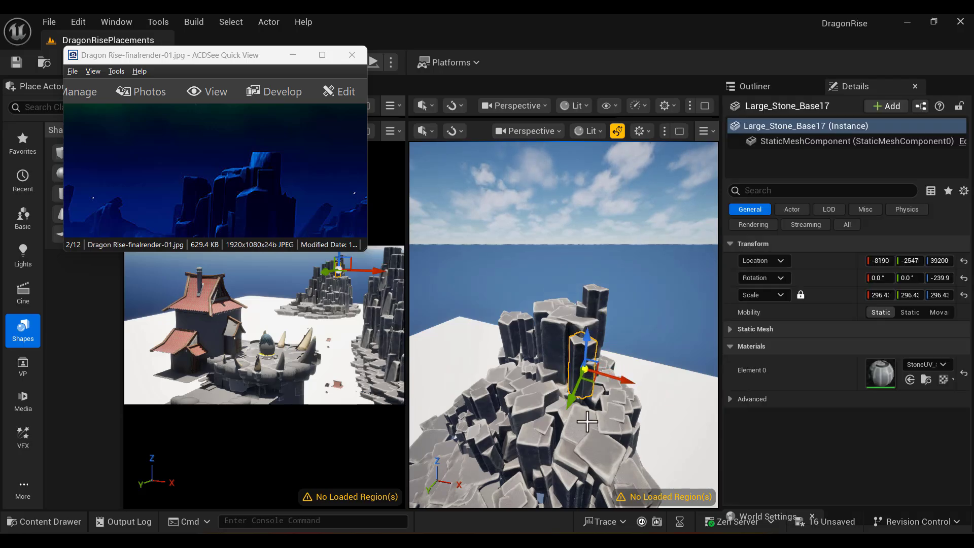
Rotate the lowered stone about Z to about -149.9° and scale it up uniformly to about 382.87.
{"action": "key", "text": "f"}
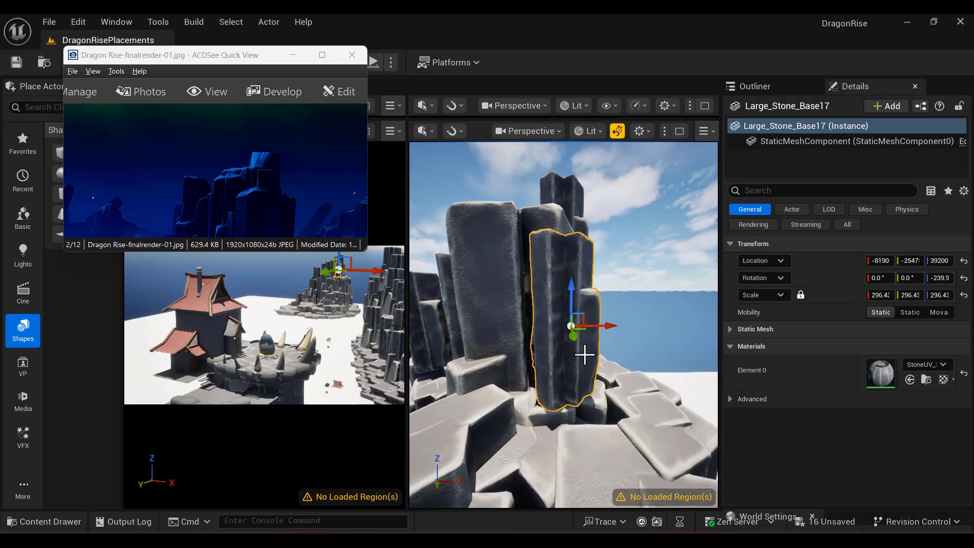
{"action": "key", "text": "e"}
{"action": "left_click_drag", "start_coordinate": [553, 349], "coordinate": [618, 370]}
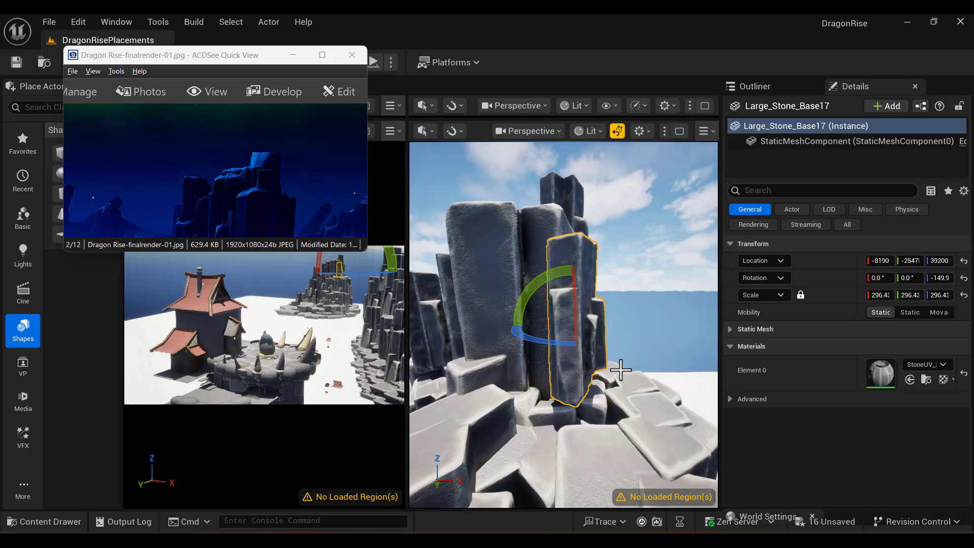
{"action": "key", "text": "r"}
{"action": "left_click_drag", "start_coordinate": [571, 322], "coordinate": [591, 316]}
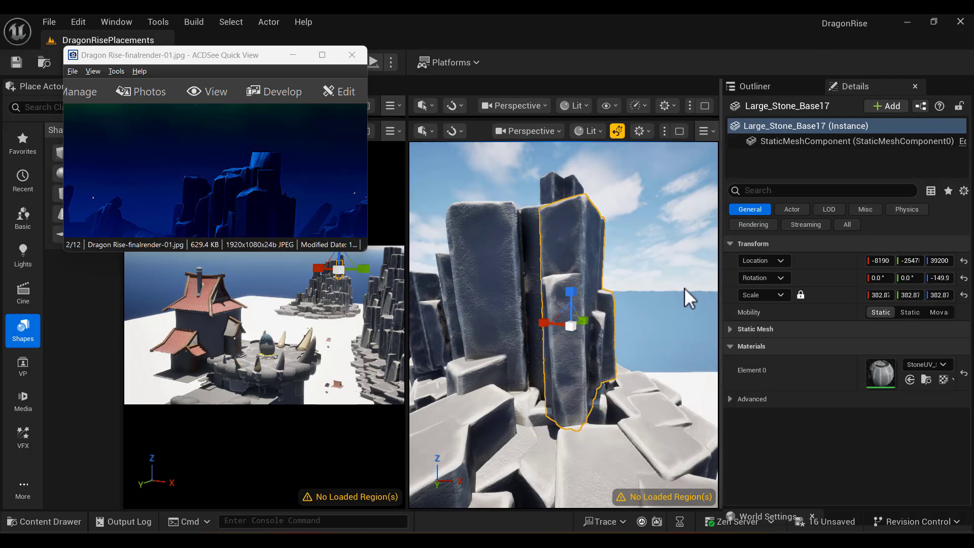
Shift the enlarged stone slightly along X so it sits closer to the large neighbouring column.
{"action": "left_click_drag", "start_coordinate": [660, 313], "coordinate": [671, 337], "text": "alt"}
{"action": "key", "text": "w"}
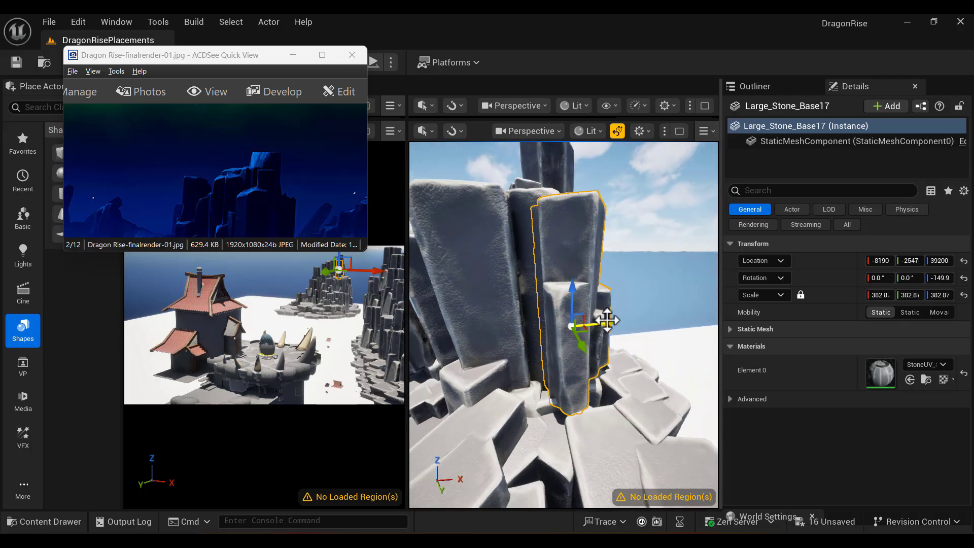
{"action": "left_click_drag", "start_coordinate": [607, 319], "coordinate": [588, 317]}
{"action": "right_click_drag", "start_coordinate": [566, 337], "coordinate": [543, 337], "text": "alt"}
{"action": "left_click_drag", "start_coordinate": [615, 376], "coordinate": [611, 370], "text": "alt"}
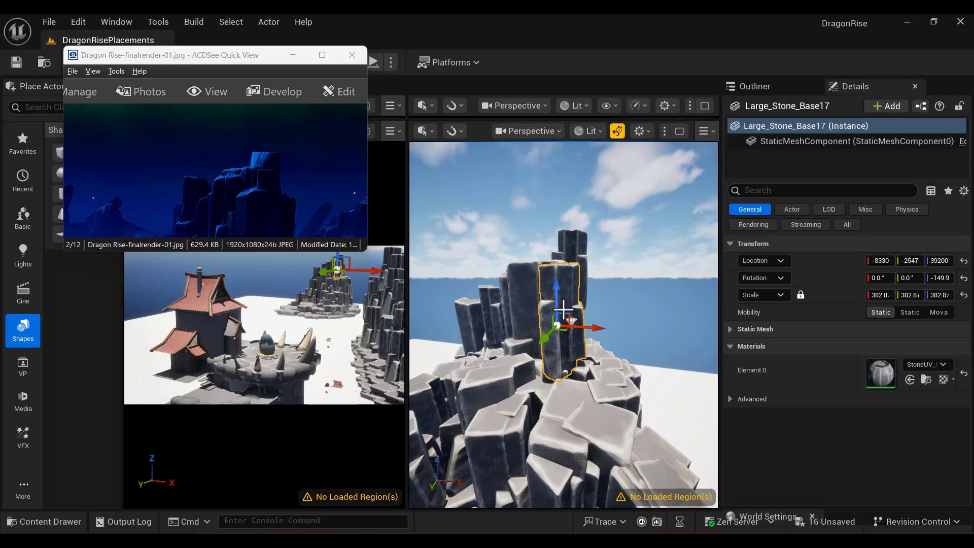
{"action": "left_click_drag", "start_coordinate": [683, 162], "coordinate": [682, 187], "text": "alt"}
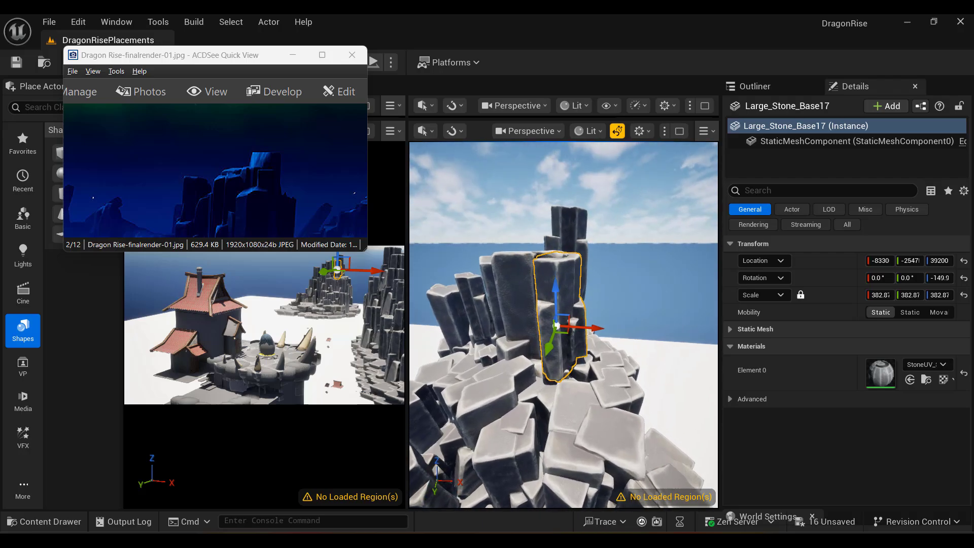
Flip the enlarged stone upside down to about -180° around X, with its Z rotation at about -30°.
{"action": "key", "text": "e"}
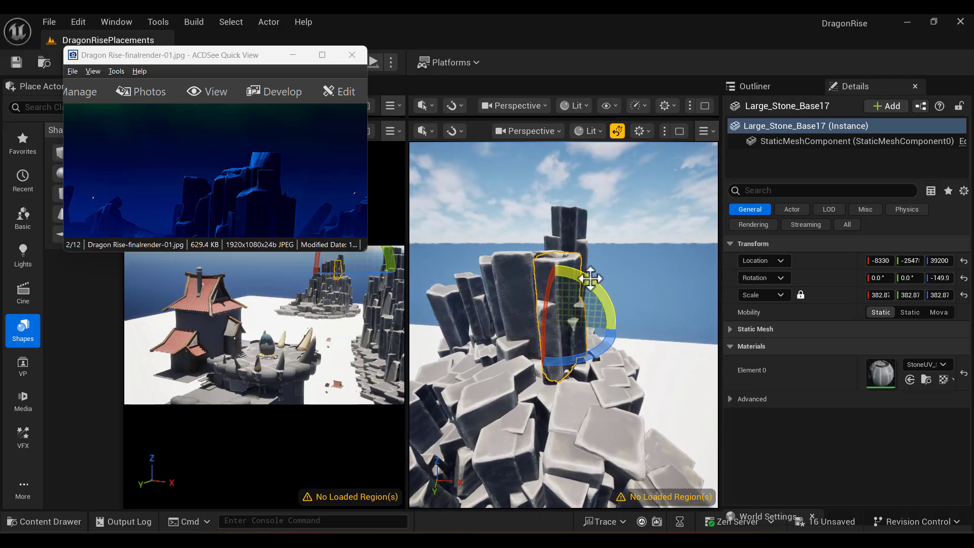
{"action": "left_click_drag", "start_coordinate": [590, 278], "coordinate": [674, 276]}
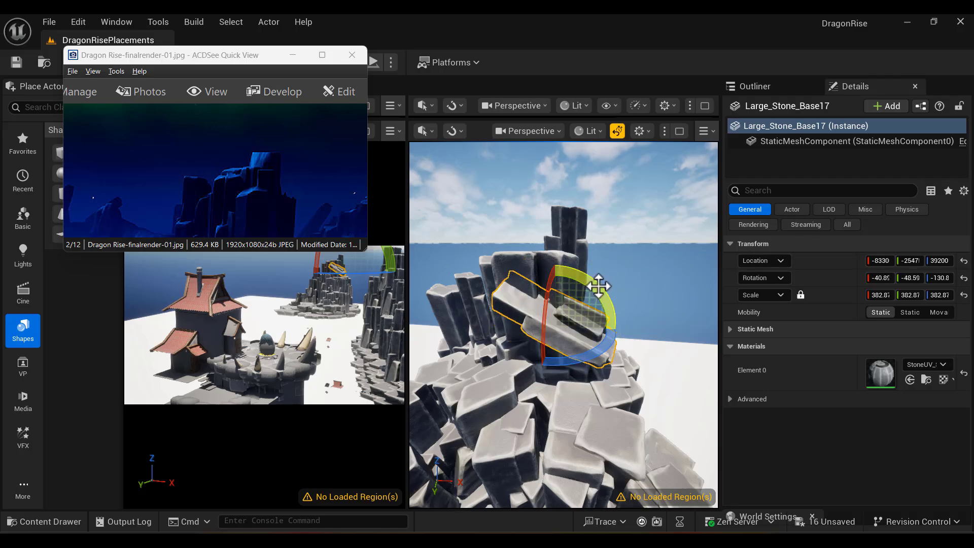
{"action": "left_click_drag", "start_coordinate": [598, 286], "coordinate": [667, 358]}
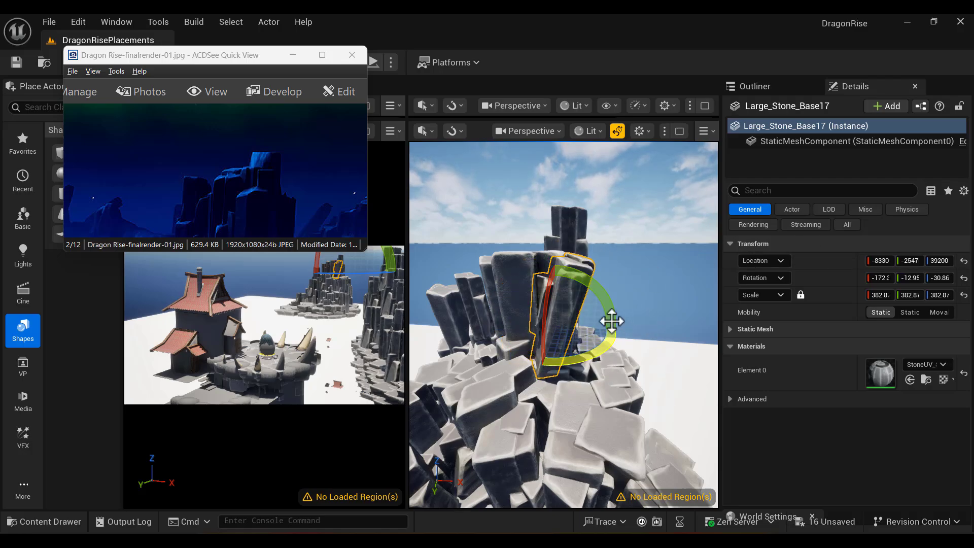
{"action": "left_click_drag", "start_coordinate": [611, 314], "coordinate": [643, 285]}
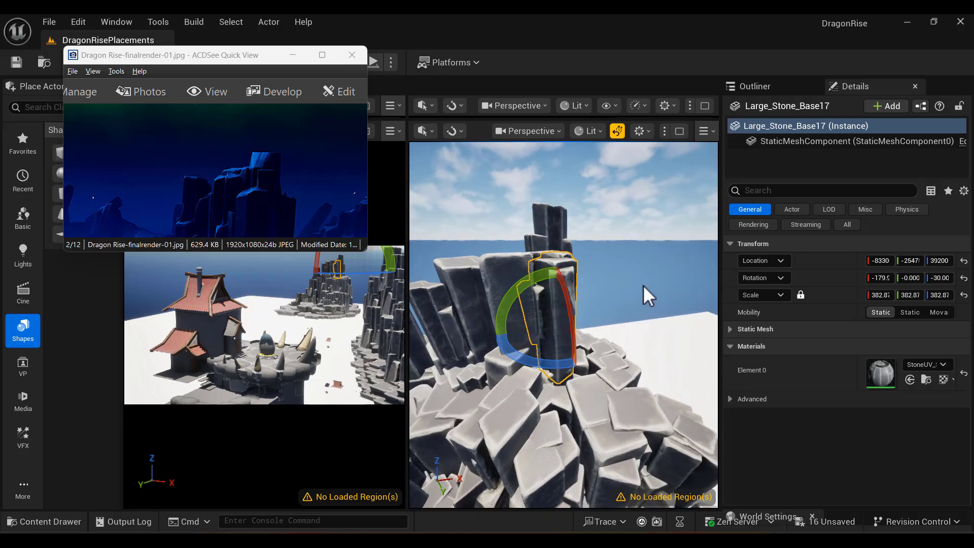
Turn the flipped stone about Z to -60° and shift it along Y against the columns.
{"action": "key", "text": "w"}
{"action": "left_click_drag", "start_coordinate": [619, 337], "coordinate": [662, 296], "text": "alt"}
{"action": "key", "text": "e"}
{"action": "key", "text": "w"}
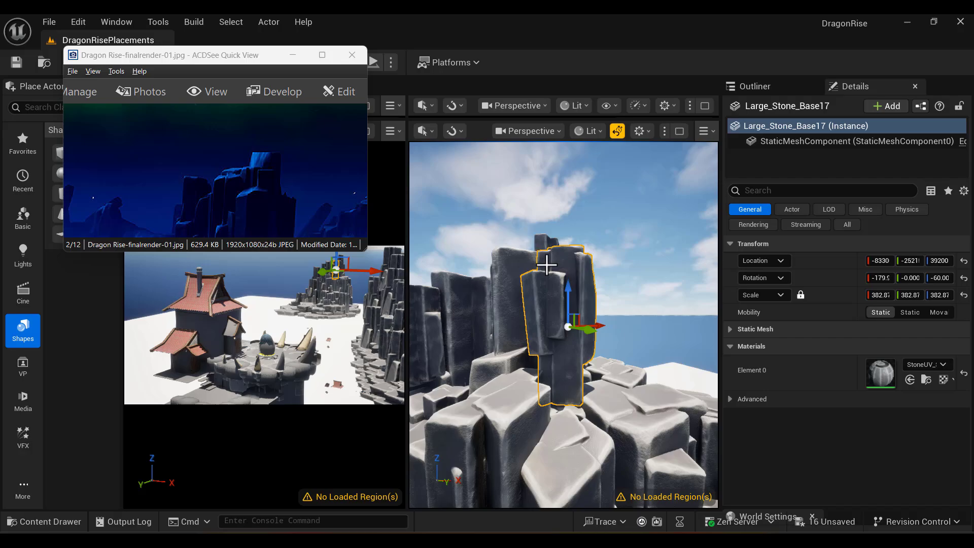
{"action": "mouse_move", "coordinate": [595, 311]}
{"action": "left_mouse_down", "text": "alt"}
{"action": "mouse_move", "coordinate": [619, 339]}
{"action": "mouse_move", "coordinate": [591, 349]}
{"action": "mouse_move", "coordinate": [591, 302]}
{"action": "left_mouse_up", "text": "alt"}
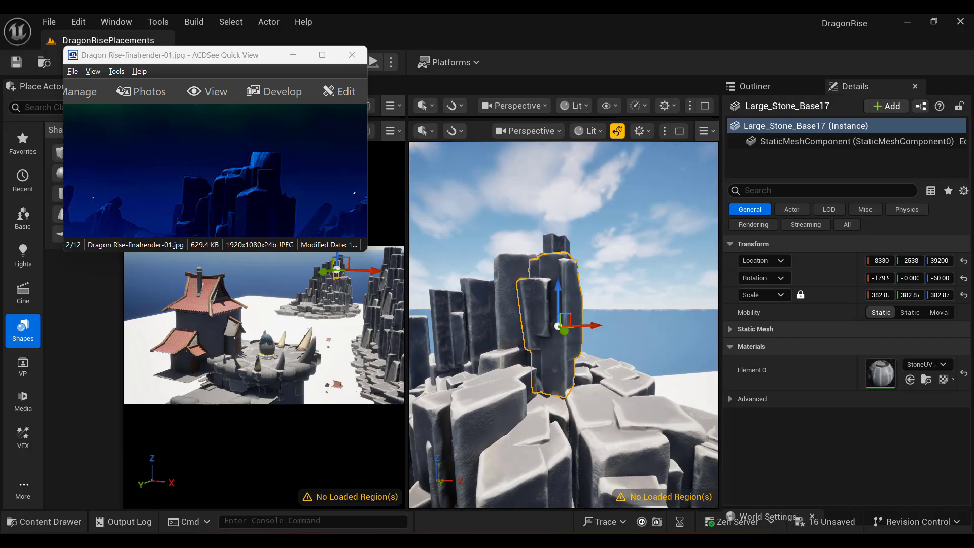
Pan the reference image to the cliff's lower part, then duplicate the flipped stone along Y and lower the copy to Z 31300.
{"action": "left_click_drag", "start_coordinate": [222, 210], "coordinate": [264, 216]}
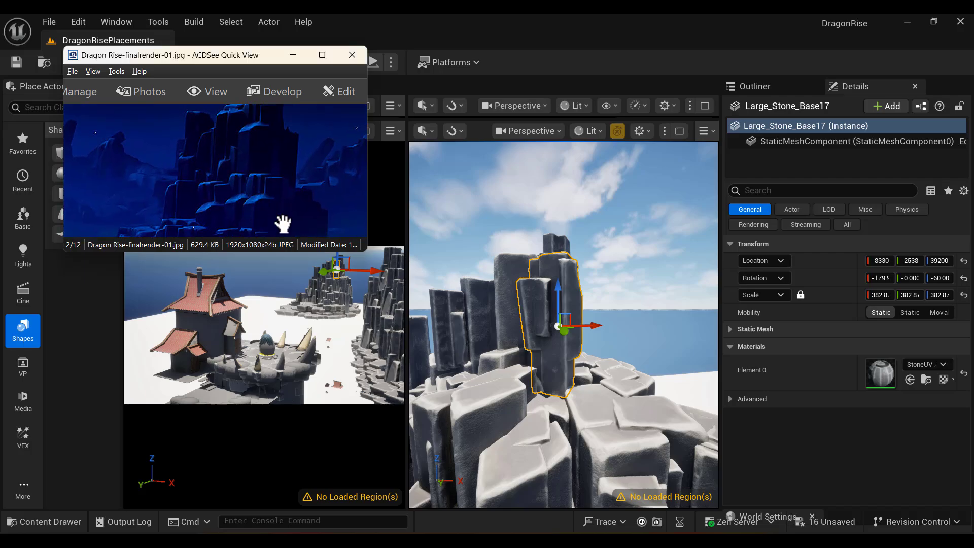
{"action": "left_click_drag", "start_coordinate": [688, 337], "coordinate": [589, 298], "text": "alt"}
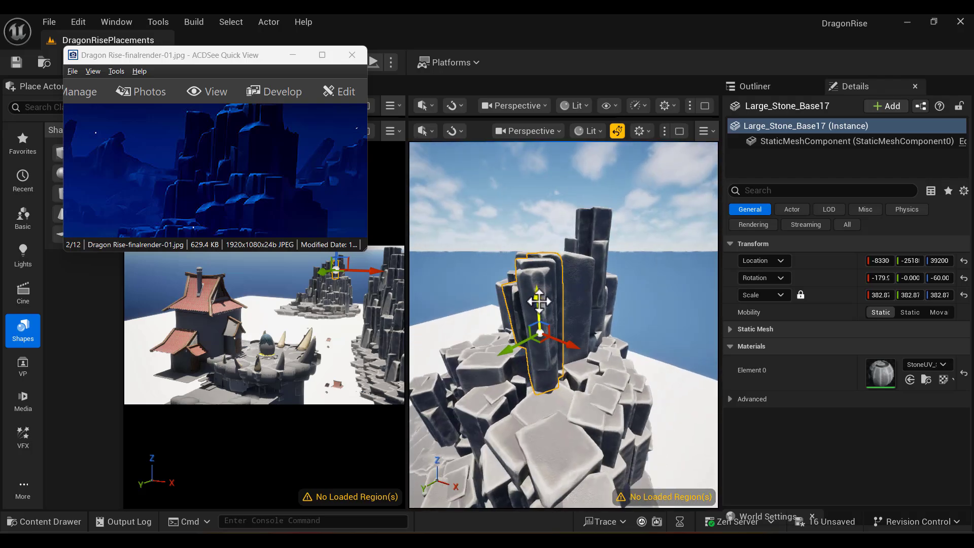
{"action": "key", "text": "ctrl+z"}
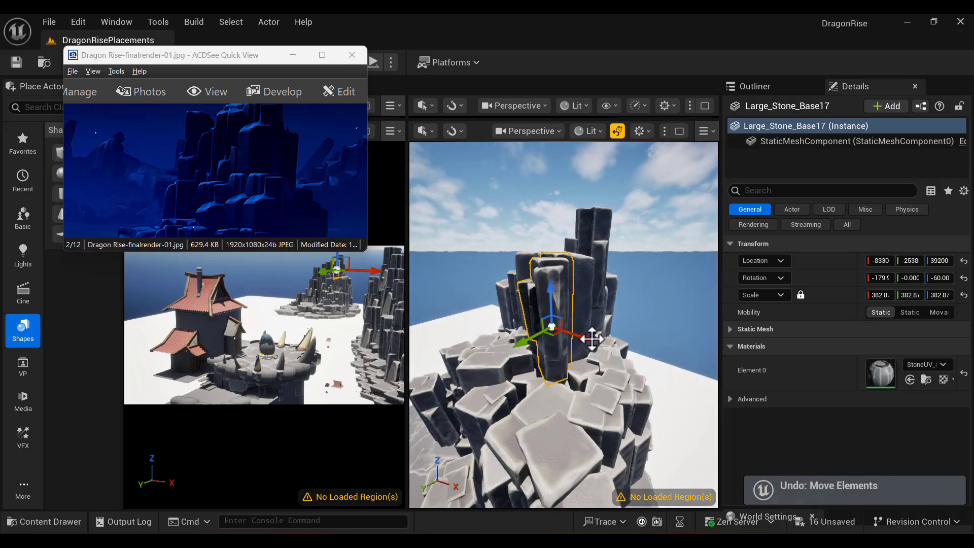
{"action": "left_click_drag", "start_coordinate": [529, 340], "coordinate": [519, 347], "text": "alt"}
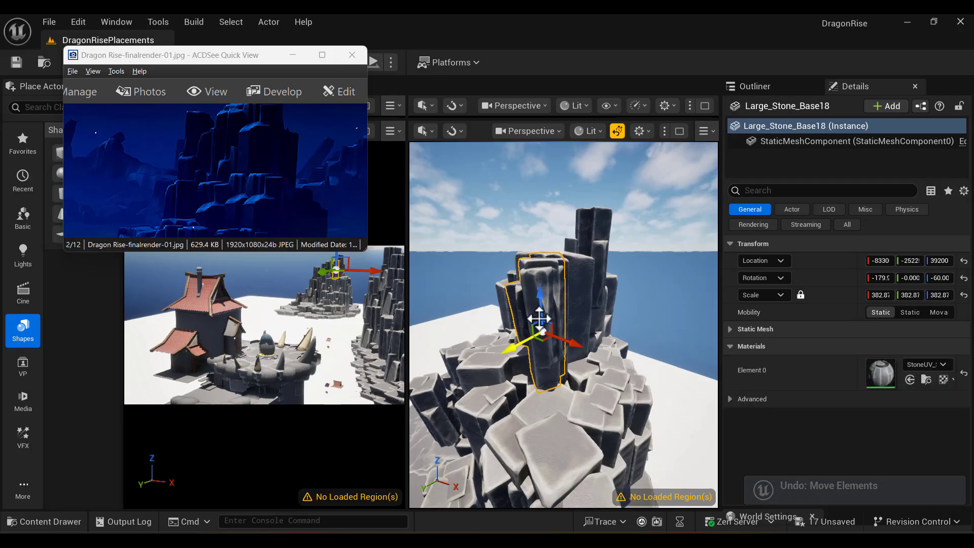
{"action": "left_click_drag", "start_coordinate": [545, 309], "coordinate": [550, 363]}
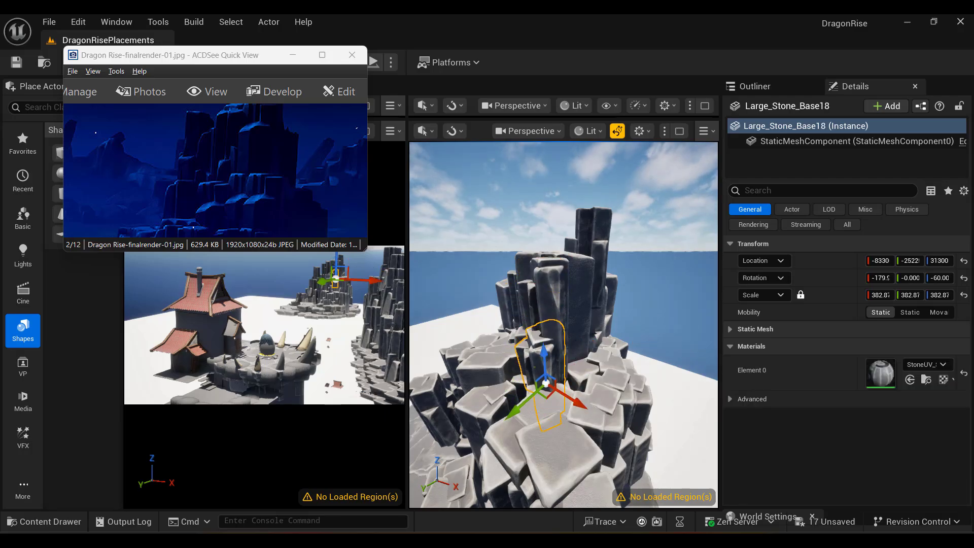
{"action": "right_click_drag", "start_coordinate": [632, 321], "coordinate": [617, 305]}
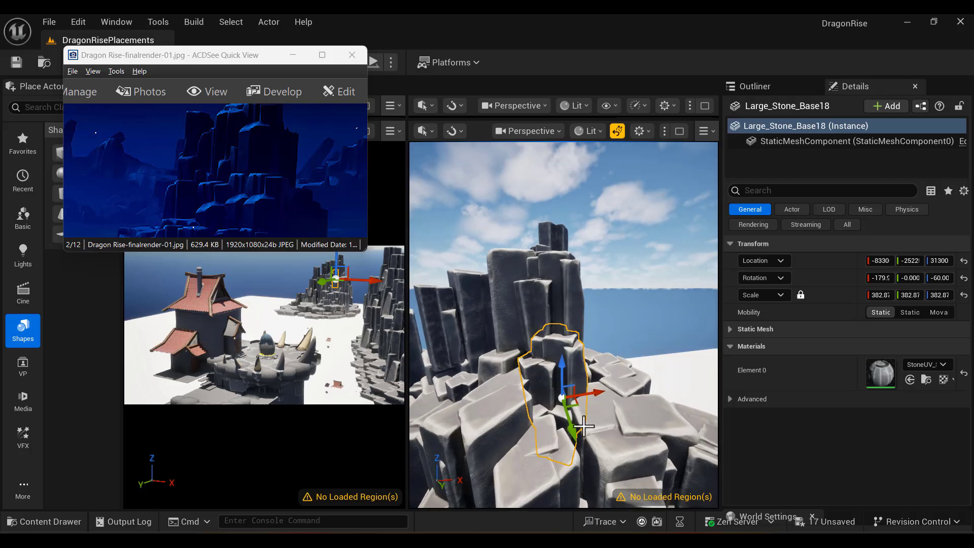
Rotate the lowered stone copy about Z to -120° so its top differs from the neighbouring columns.
{"action": "left_click_drag", "start_coordinate": [623, 335], "coordinate": [640, 335], "text": "alt"}
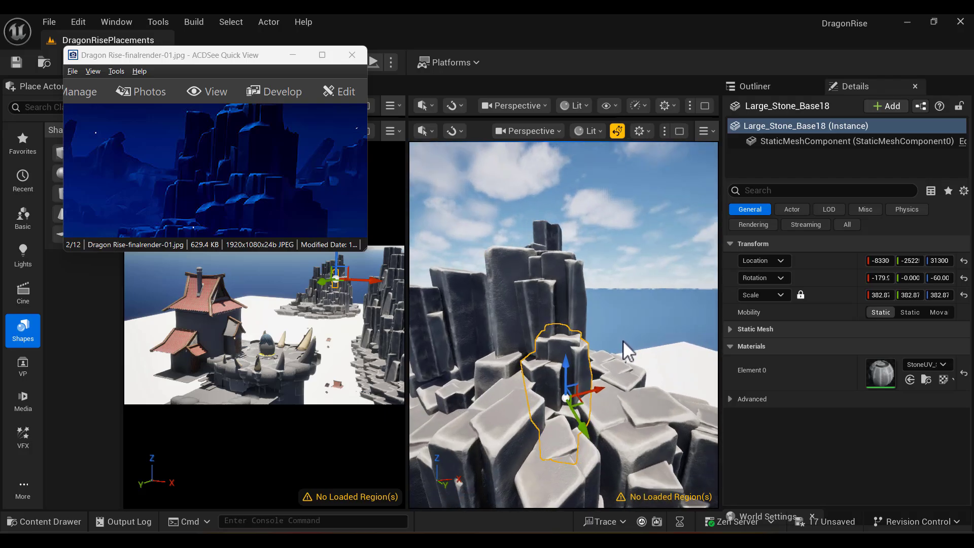
{"action": "key", "text": "e"}
{"action": "left_click_drag", "start_coordinate": [550, 450], "coordinate": [505, 454]}
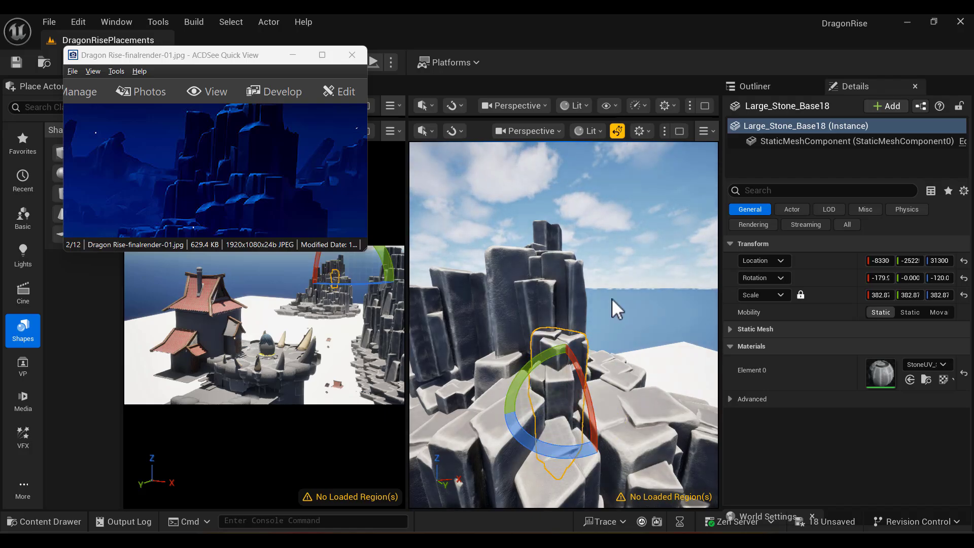
{"action": "mouse_move", "coordinate": [613, 307]}
{"action": "left_mouse_down", "text": "alt"}
{"action": "mouse_move", "coordinate": [594, 282]}
{"action": "mouse_move", "coordinate": [589, 289]}
{"action": "mouse_move", "coordinate": [605, 292]}
{"action": "left_mouse_up", "text": "alt"}
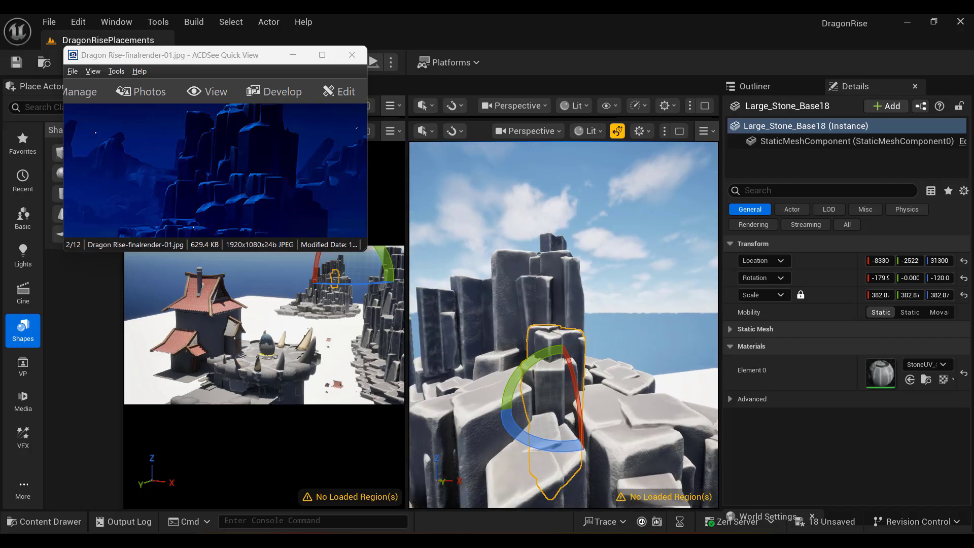
{"action": "left_click_drag", "start_coordinate": [603, 340], "coordinate": [603, 348], "text": "alt"}
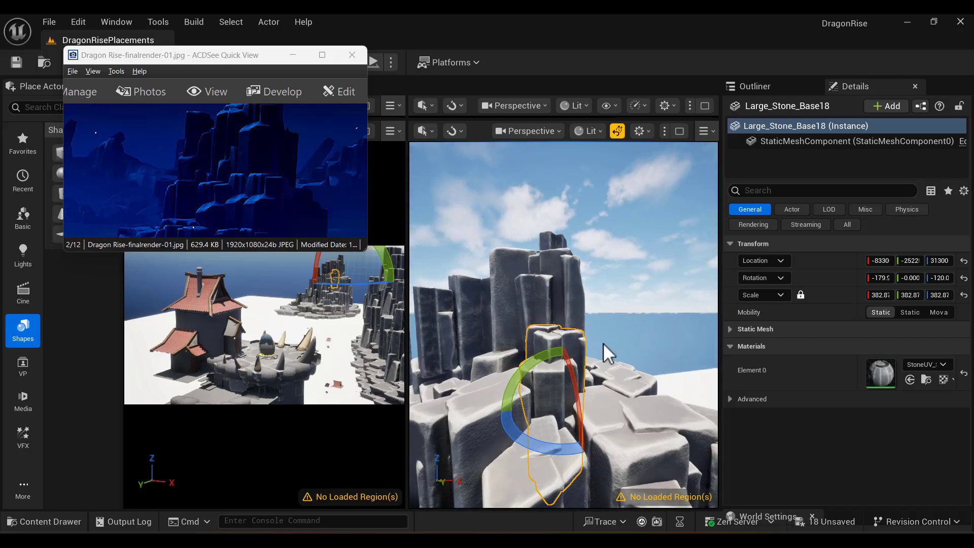
Shift the rotated stone along X and slightly along Y so it tucks in against the large columns.
{"action": "key", "text": "w"}
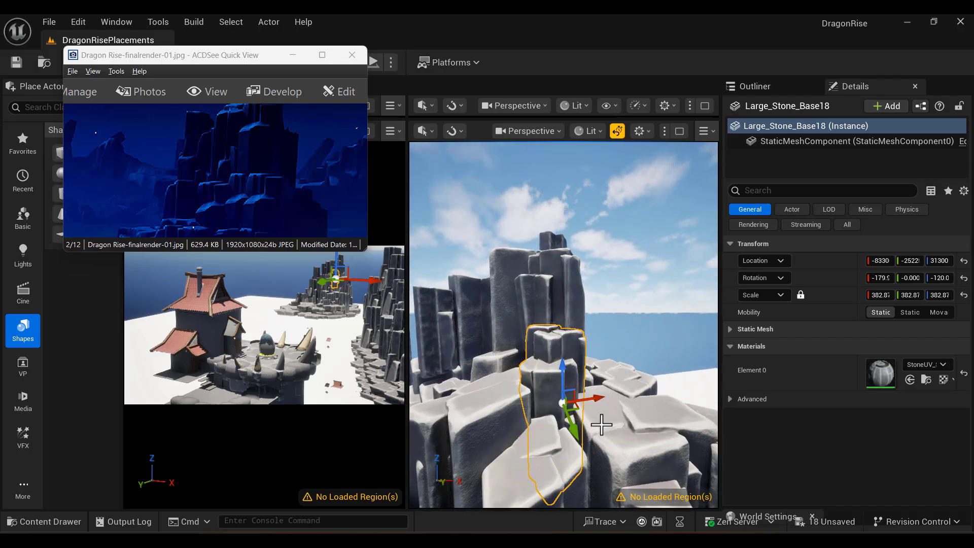
{"action": "left_click_drag", "start_coordinate": [602, 425], "coordinate": [598, 437], "text": "alt"}
{"action": "left_click_drag", "start_coordinate": [596, 397], "coordinate": [557, 393]}
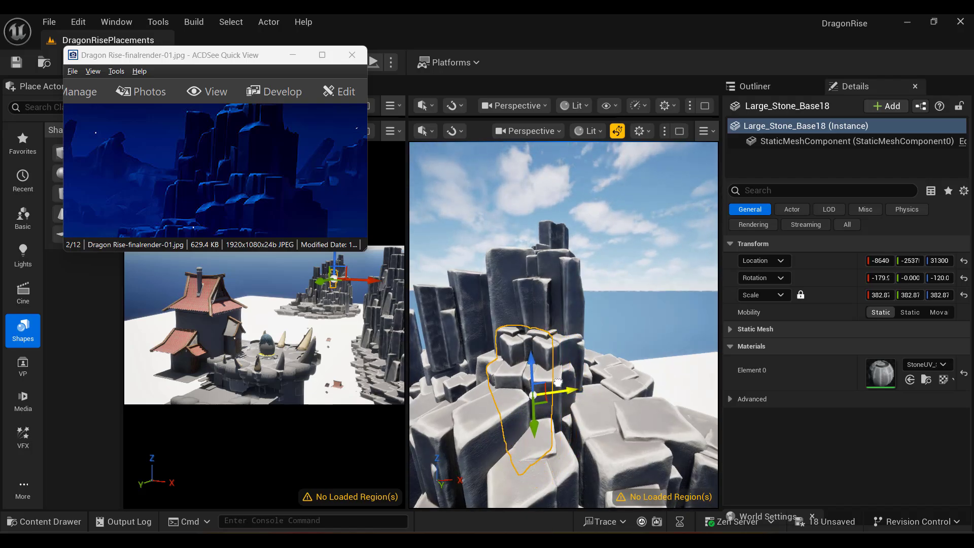
{"action": "left_click_drag", "start_coordinate": [534, 427], "coordinate": [533, 422]}
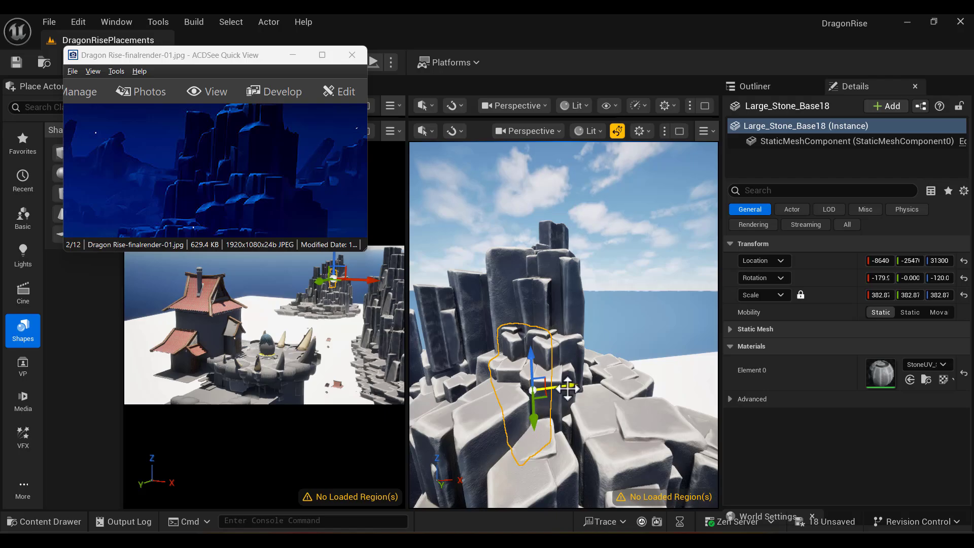
{"action": "left_click_drag", "start_coordinate": [567, 386], "coordinate": [559, 359]}
Compare the island's overall silhouette and the flat rocks around its base with the reference render.
{"action": "scroll", "coordinate": [561, 387], "scroll_direction": "down", "scroll_amount": 2}
{"action": "left_click_drag", "start_coordinate": [186, 233], "coordinate": [202, 195]}
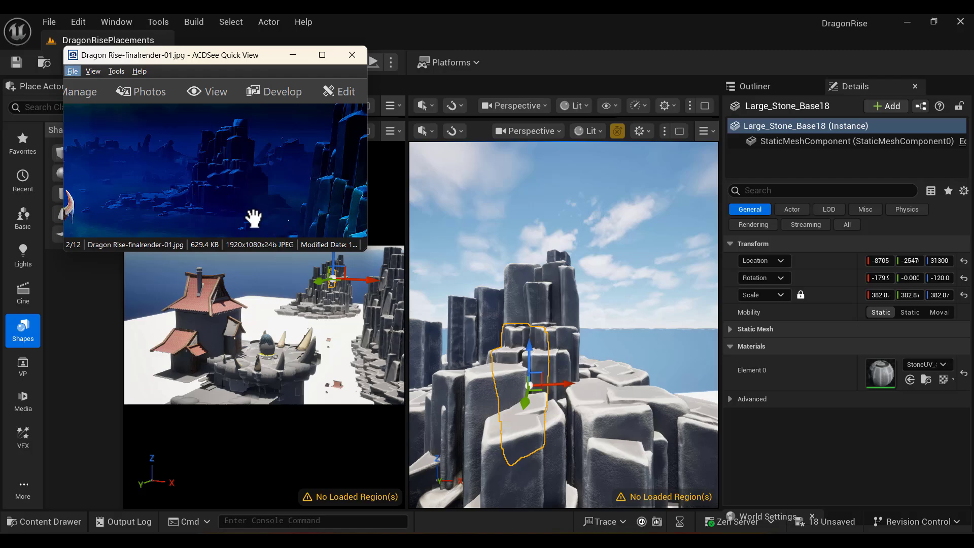
{"action": "scroll", "coordinate": [530, 419], "scroll_direction": "down", "scroll_amount": 5}
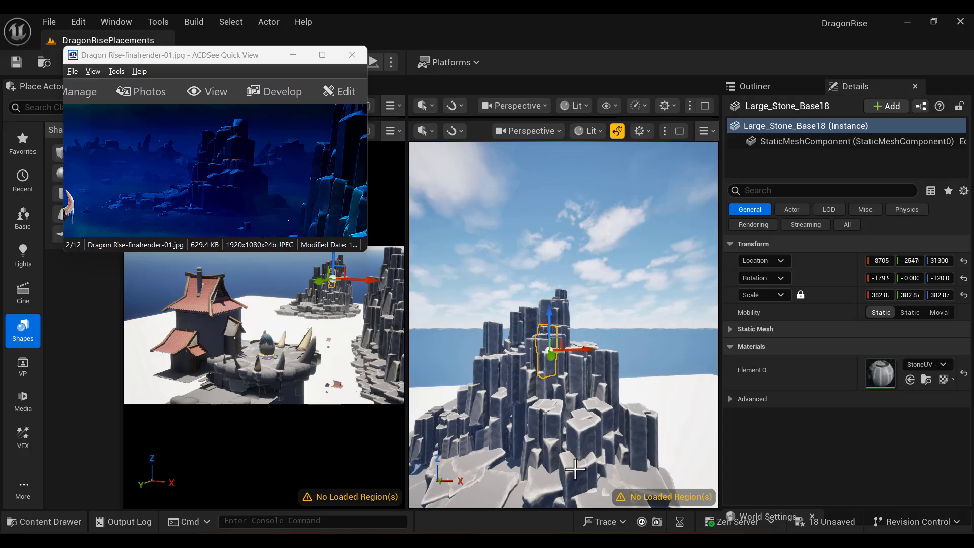
{"action": "left_click_drag", "start_coordinate": [574, 469], "coordinate": [578, 463], "text": "alt"}
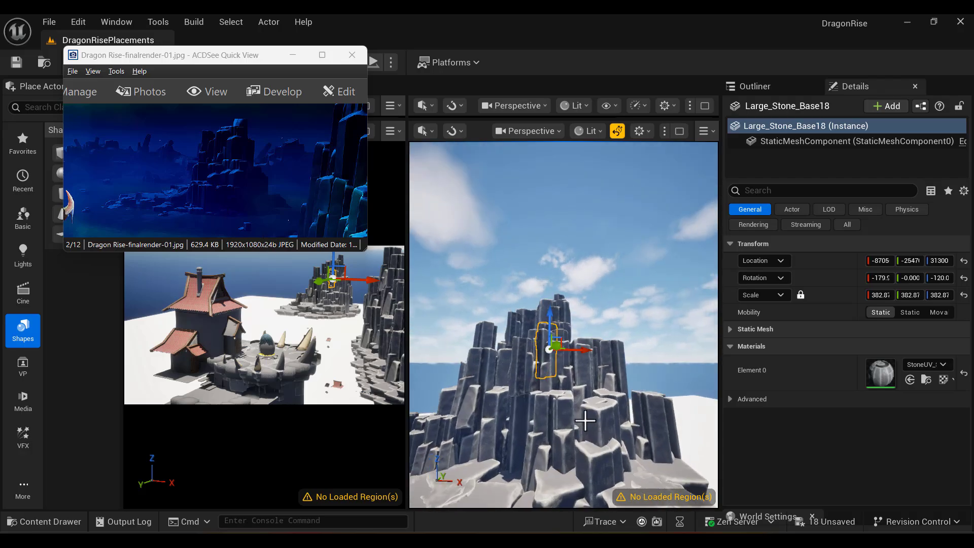
{"action": "right_click_drag", "start_coordinate": [586, 386], "coordinate": [561, 401], "text": "alt"}
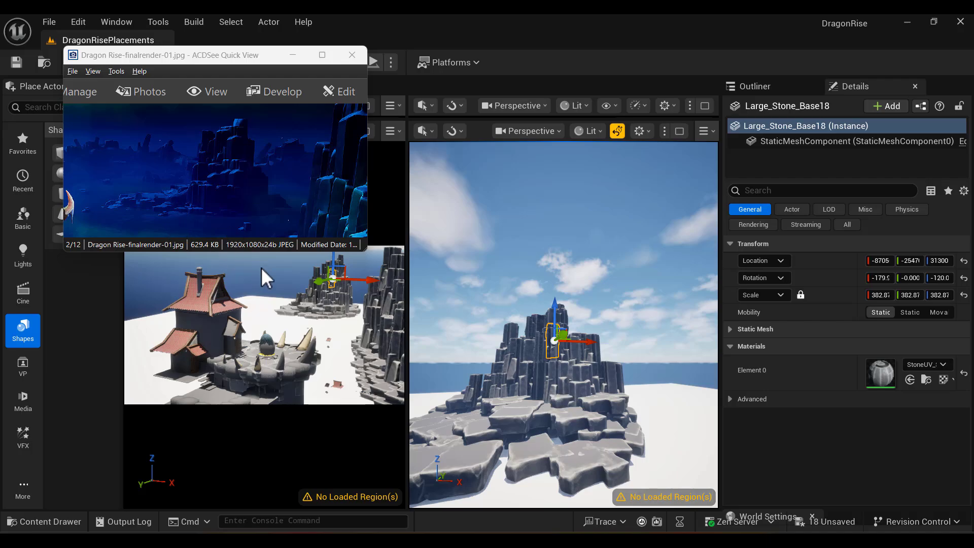
{"action": "left_click", "coordinate": [590, 425]}
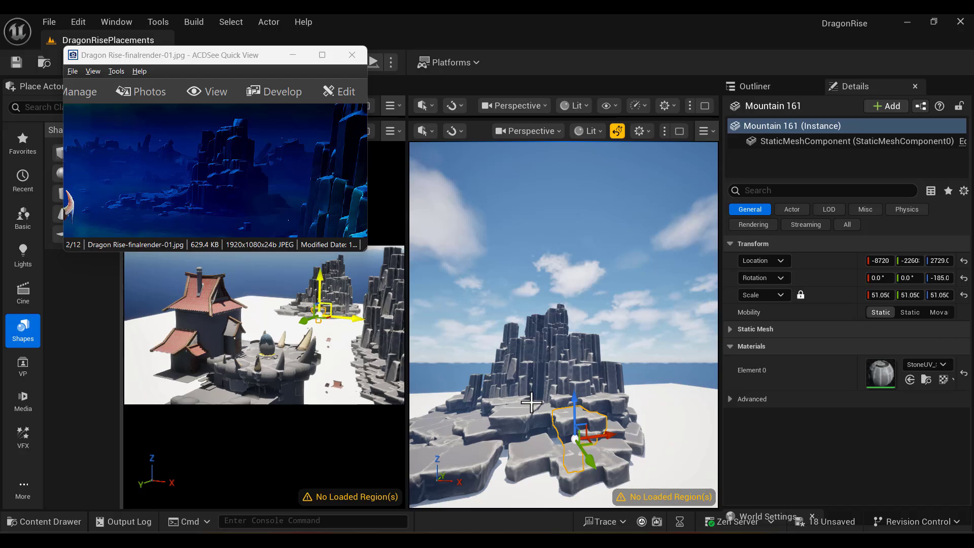
{"action": "left_click", "coordinate": [224, 208]}
{"action": "scroll", "coordinate": [223, 205], "scroll_direction": "up", "scroll_amount": 3}
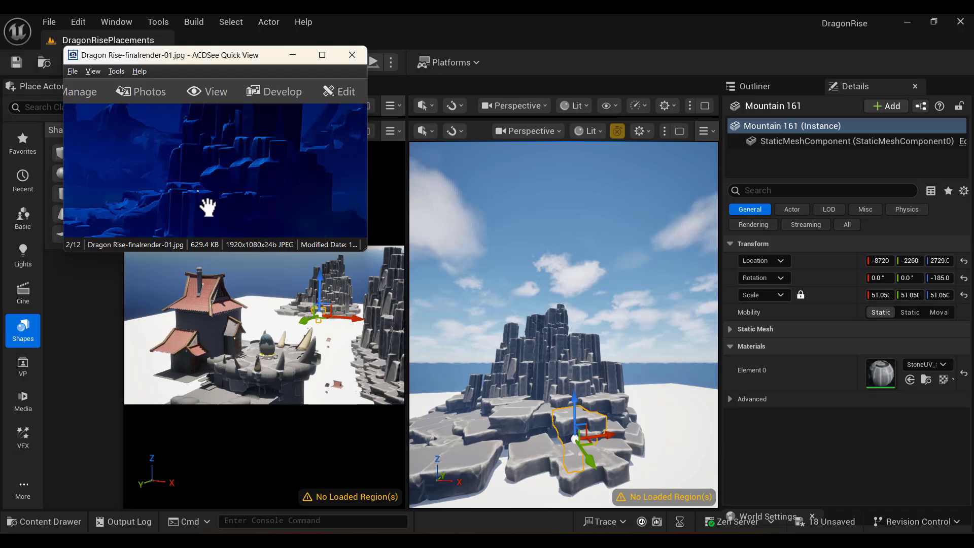
{"action": "left_click_drag", "start_coordinate": [208, 209], "coordinate": [285, 131]}
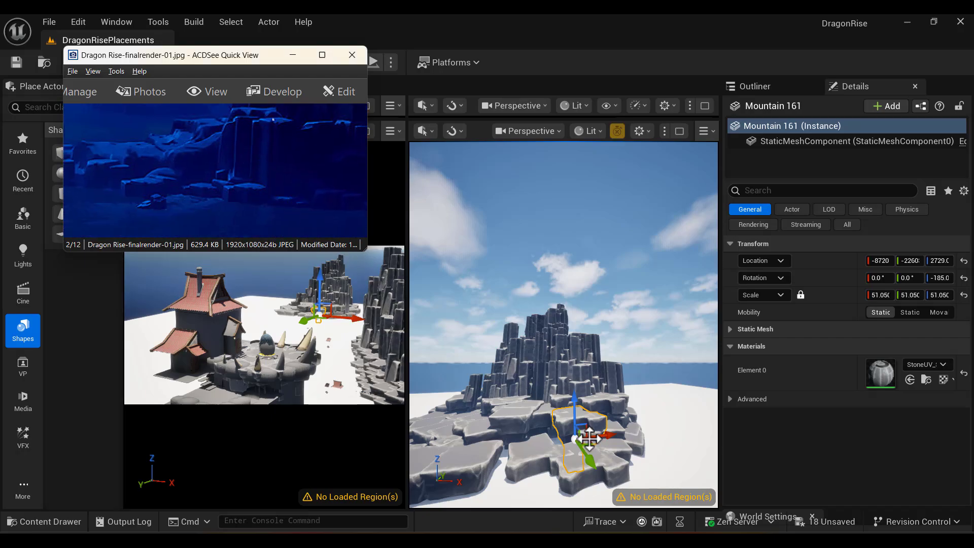
{"action": "scroll", "coordinate": [588, 437], "scroll_direction": "down", "scroll_amount": 10}
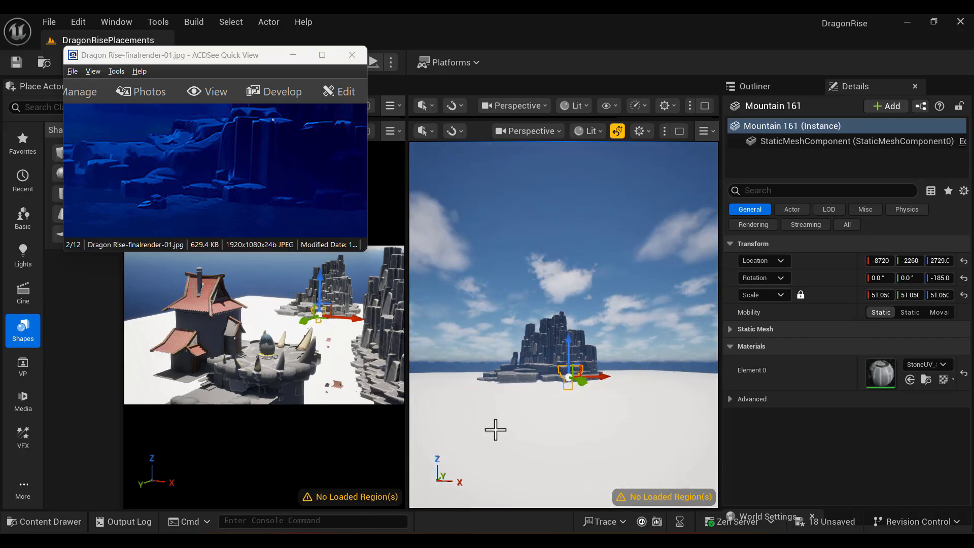
{"action": "left_click_drag", "start_coordinate": [496, 429], "coordinate": [516, 405], "text": "alt"}
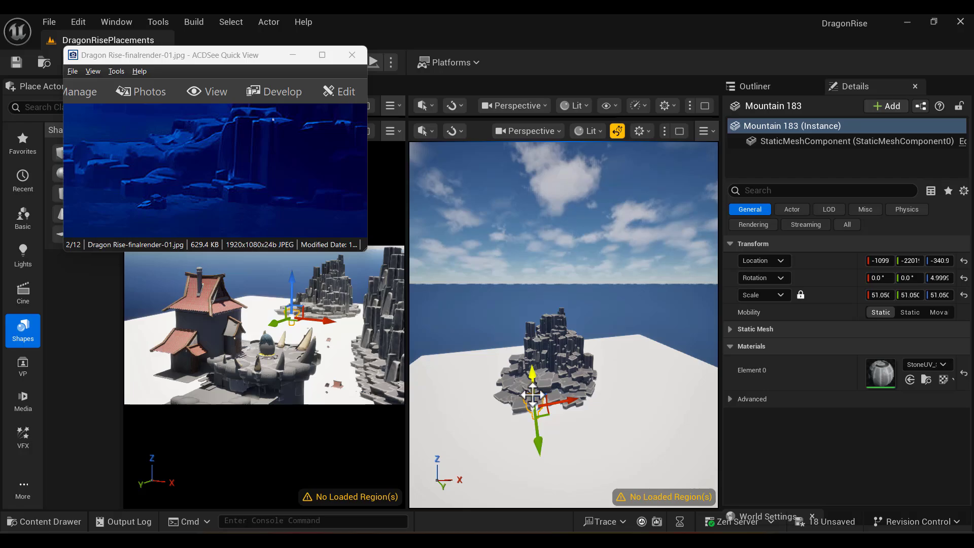
Scale the flat rock slab at the front edge of the island's base down uniformly to about 48.7.
{"action": "left_click", "coordinate": [537, 401]}
{"action": "key", "text": "f"}
{"action": "left_click_drag", "start_coordinate": [562, 426], "coordinate": [571, 452], "text": "alt"}
{"action": "right_click_drag", "start_coordinate": [570, 452], "coordinate": [590, 470], "text": "alt"}
{"action": "left_click_drag", "start_coordinate": [550, 370], "coordinate": [553, 416], "text": "alt"}
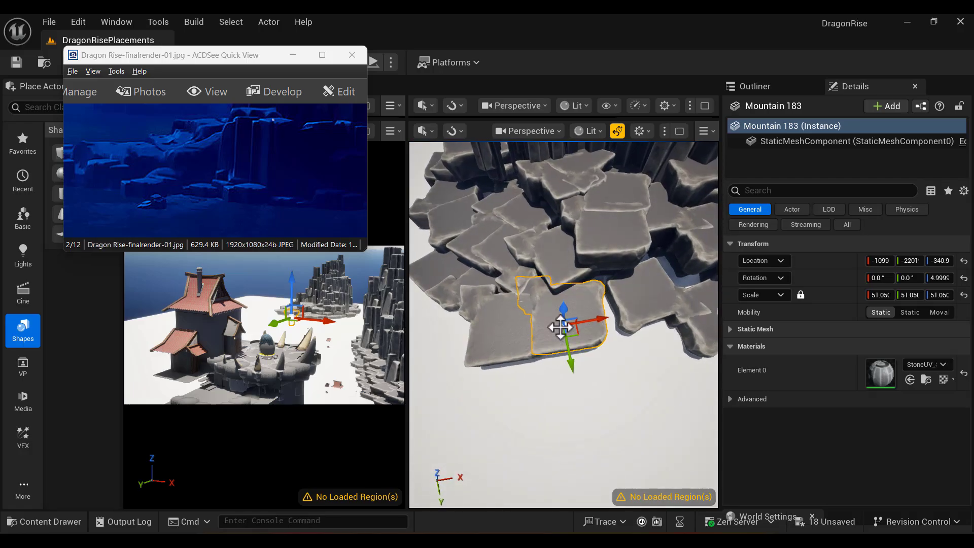
{"action": "key", "text": "r"}
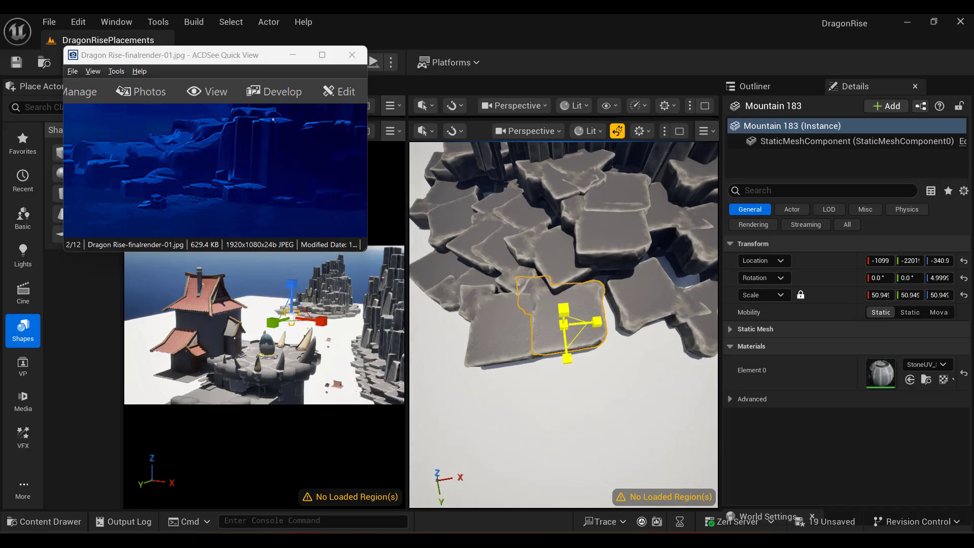
{"action": "left_click_drag", "start_coordinate": [564, 324], "coordinate": [556, 334]}
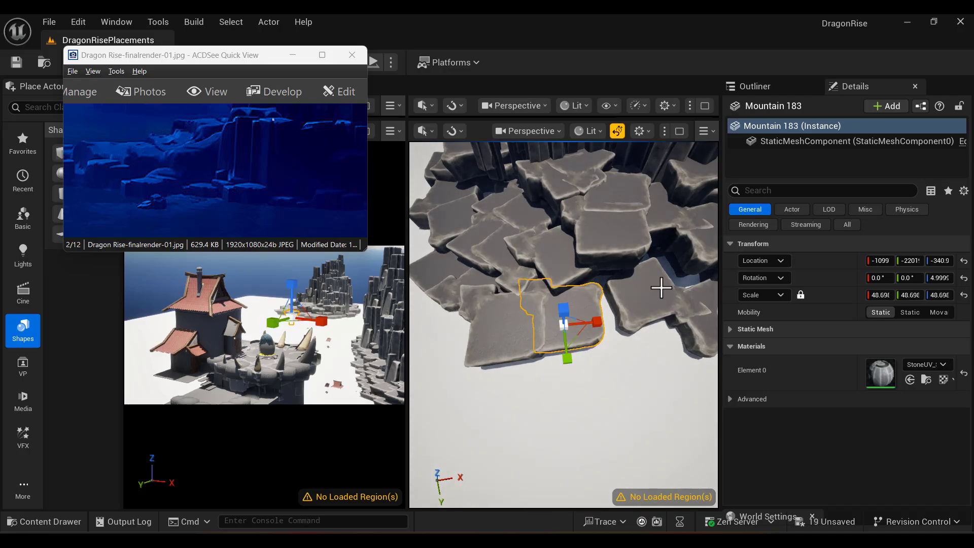
Rotate the scaled-down slab about Z to about 35°.
{"action": "key", "text": "e"}
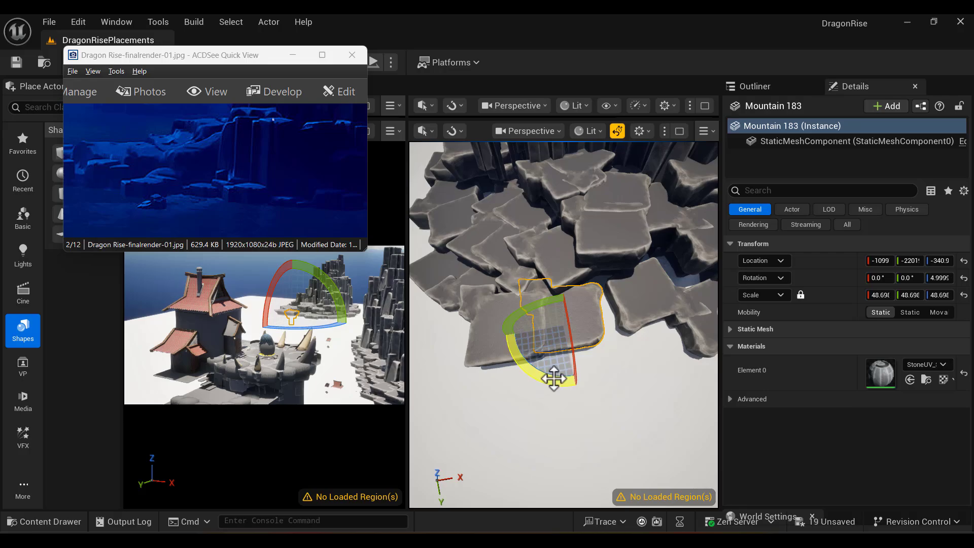
{"action": "left_click_drag", "start_coordinate": [556, 377], "coordinate": [622, 345]}
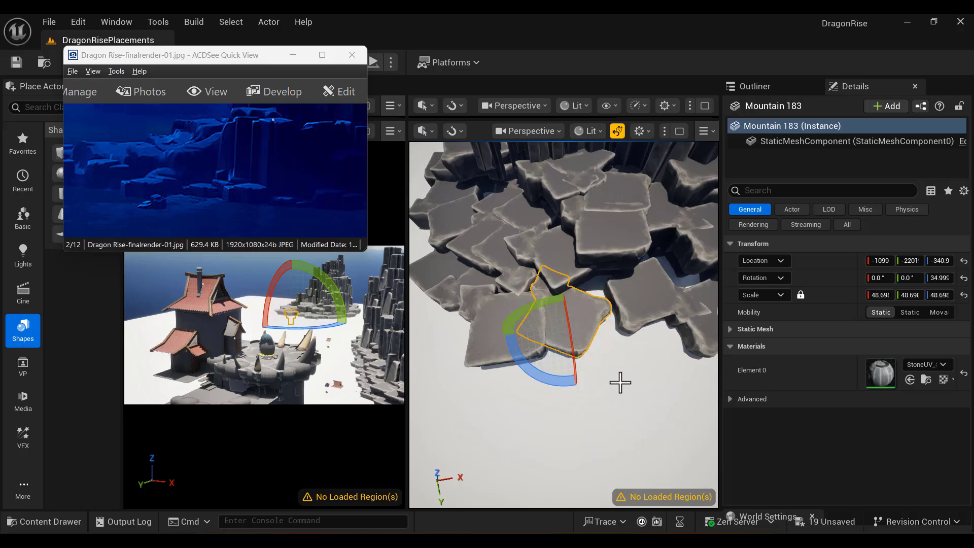
{"action": "key", "text": "w"}
{"action": "key", "text": "f"}
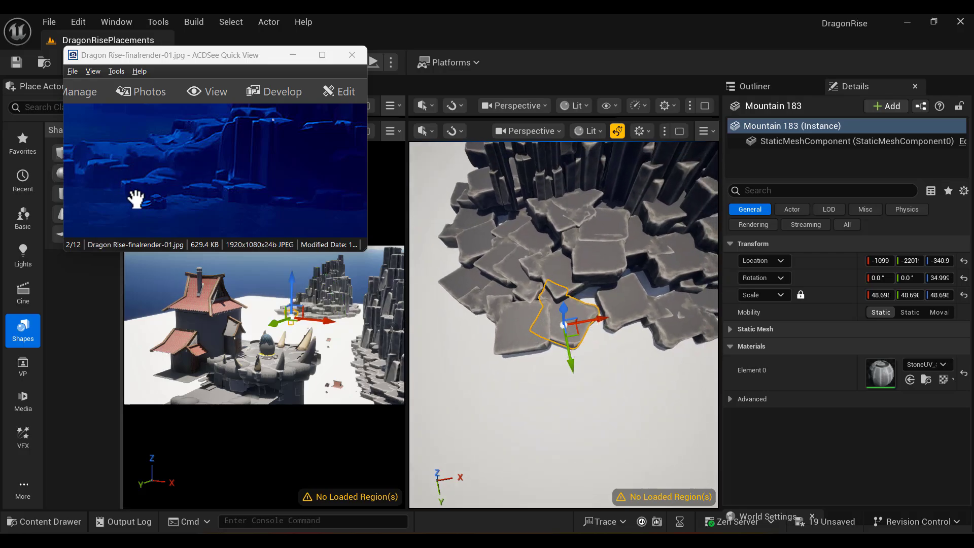
Pan the reference render to the shoreline rocks and raise the neighbouring slab at the base's outer edge slightly along Z.
{"action": "left_click_drag", "start_coordinate": [134, 199], "coordinate": [284, 223]}
{"action": "left_click_drag", "start_coordinate": [601, 417], "coordinate": [600, 340], "text": "alt"}
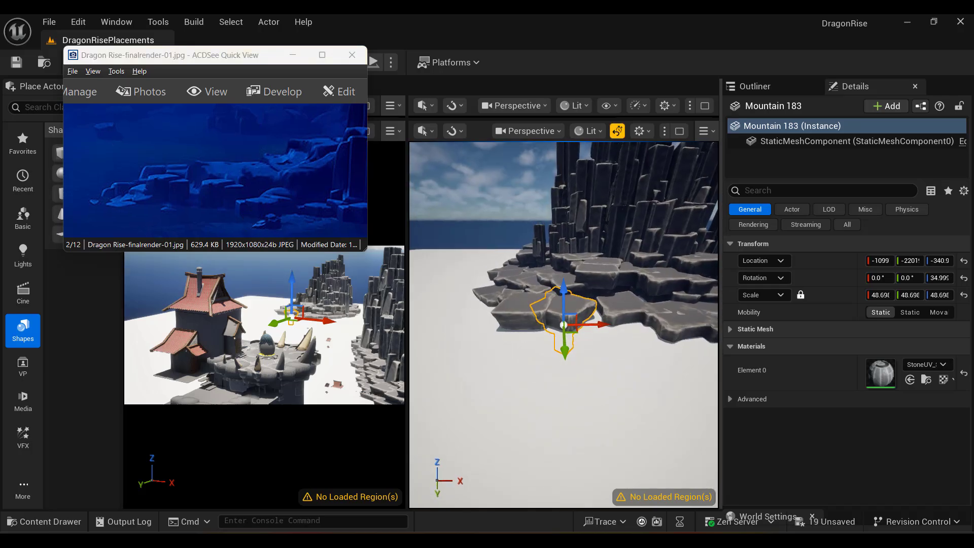
{"action": "left_click_drag", "start_coordinate": [607, 473], "coordinate": [600, 459], "text": "alt"}
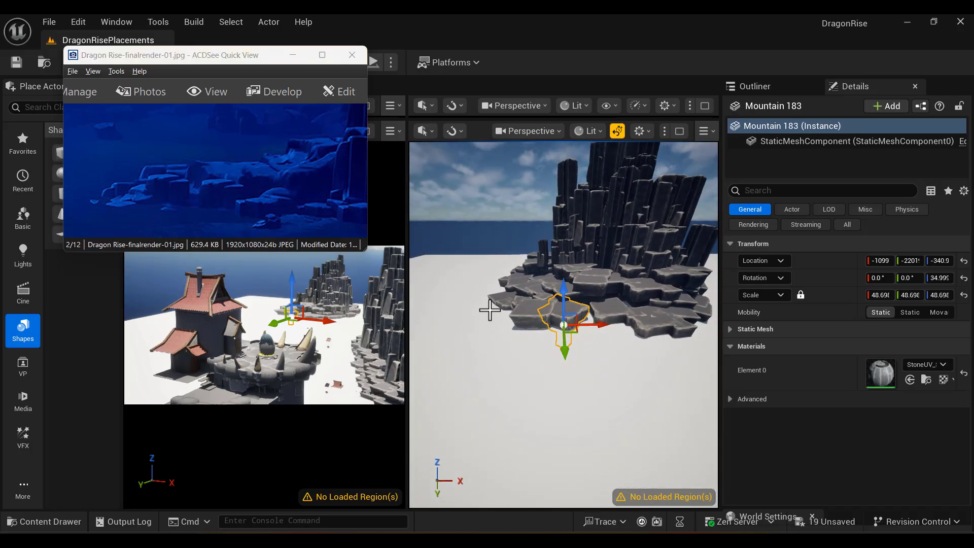
{"action": "left_click", "coordinate": [505, 320]}
{"action": "left_click_drag", "start_coordinate": [521, 286], "coordinate": [520, 284]}
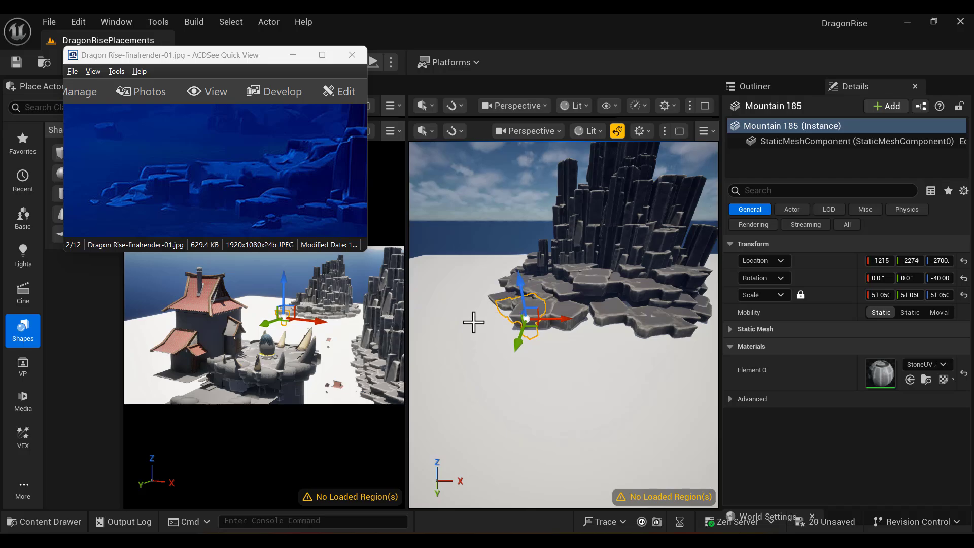
{"action": "left_click", "coordinate": [654, 329]}
{"action": "left_click_drag", "start_coordinate": [213, 220], "coordinate": [109, 201]}
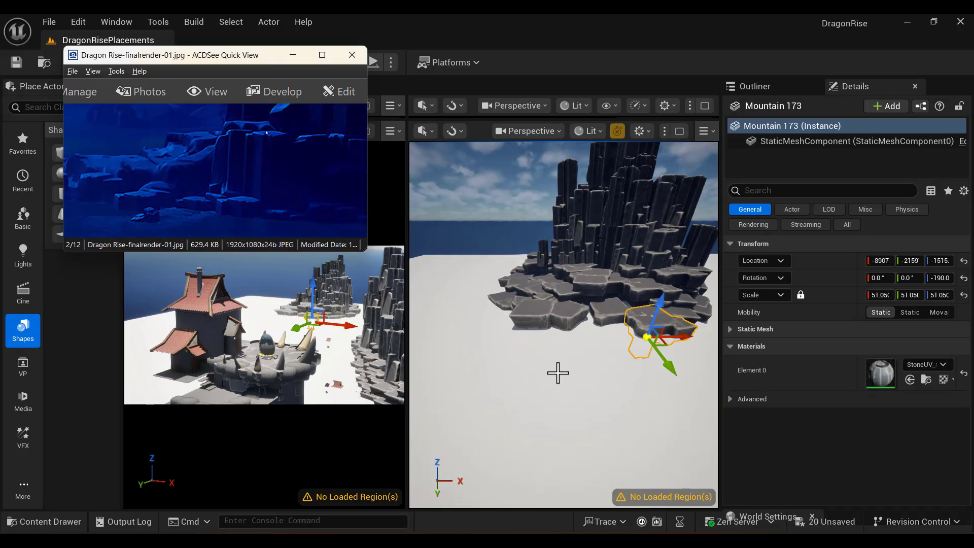
{"action": "key", "text": "ctrl+d"}
{"action": "left_click_drag", "start_coordinate": [610, 393], "coordinate": [574, 416], "text": "alt"}
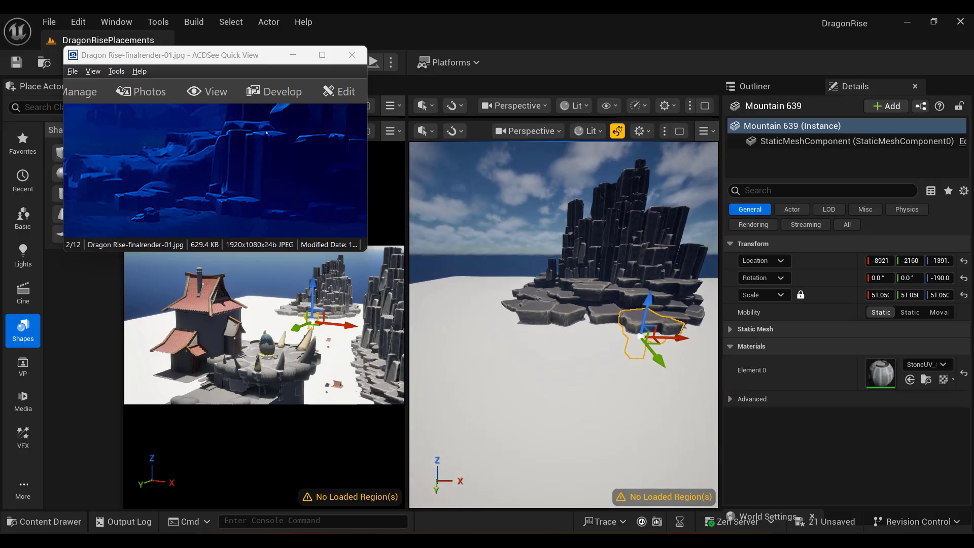
{"action": "mouse_move", "coordinate": [563, 172]}
{"action": "right_mouse_down"}
{"action": "mouse_move", "coordinate": [613, 175]}
{"action": "mouse_move", "coordinate": [563, 171]}
{"action": "right_mouse_up"}
{"action": "key", "text": "Delete"}
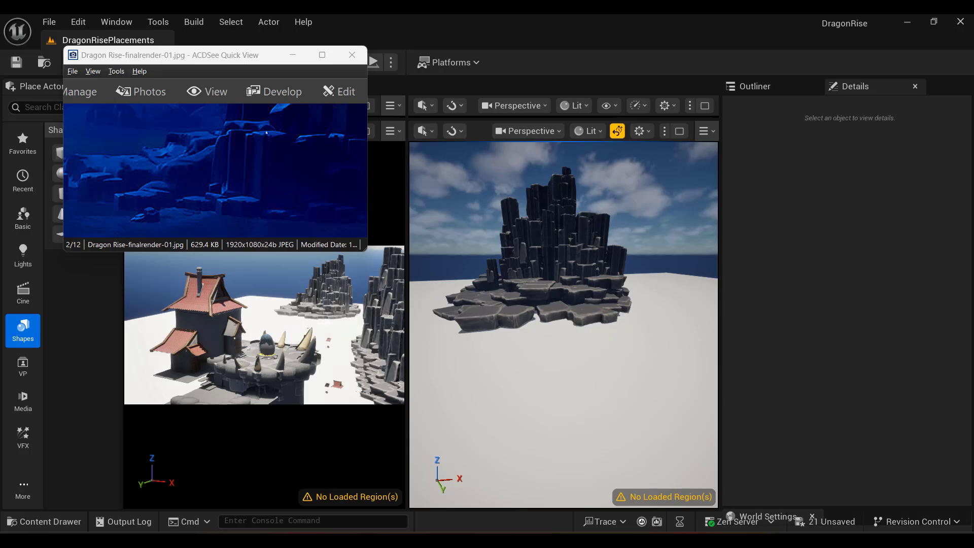
Close the final render image and maximize the CineCameraActor2 view.
{"action": "left_click", "coordinate": [582, 253]}
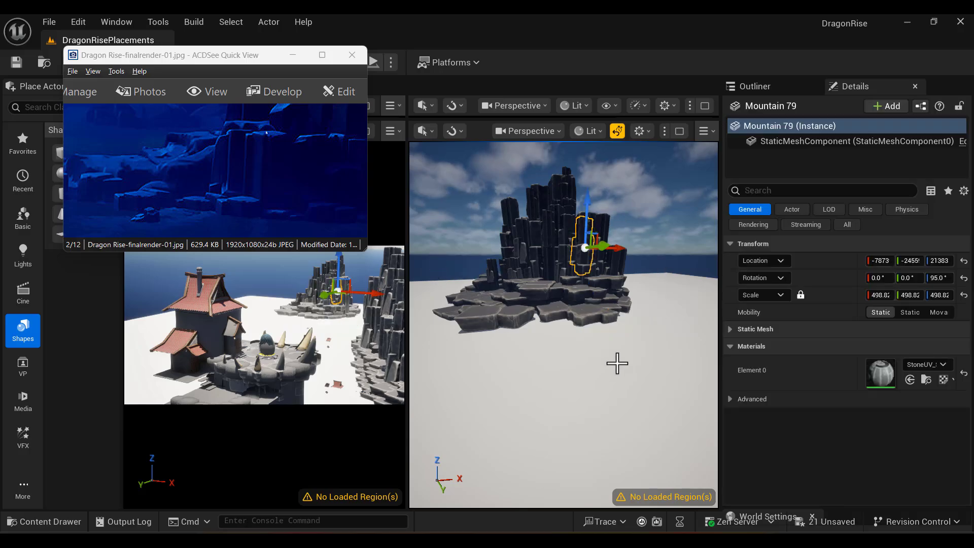
{"action": "left_click", "coordinate": [392, 347]}
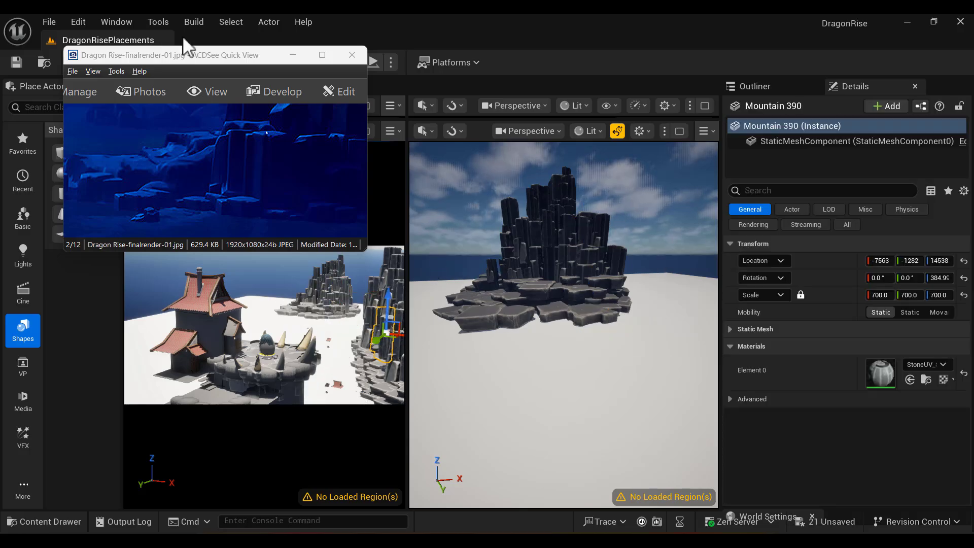
{"action": "left_click", "coordinate": [352, 55]}
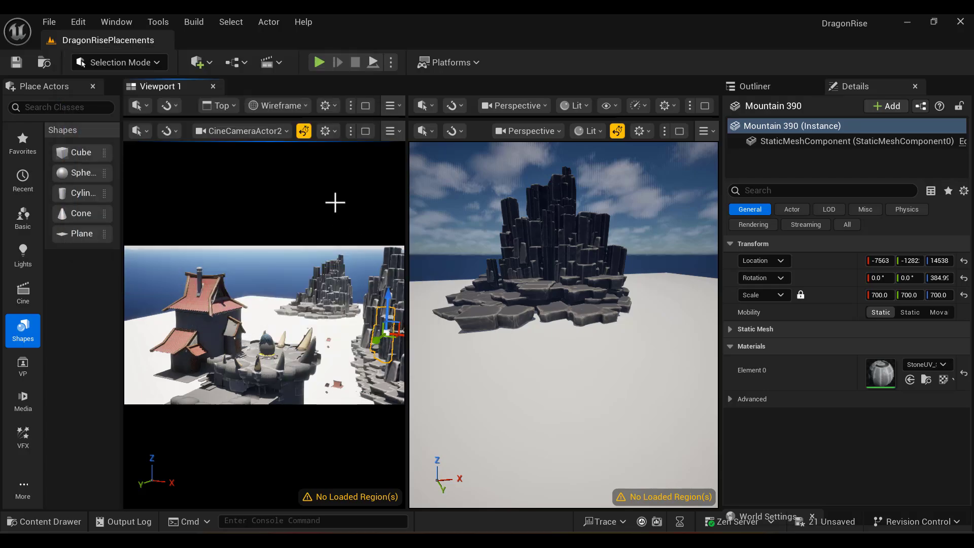
{"action": "left_click", "coordinate": [365, 130]}
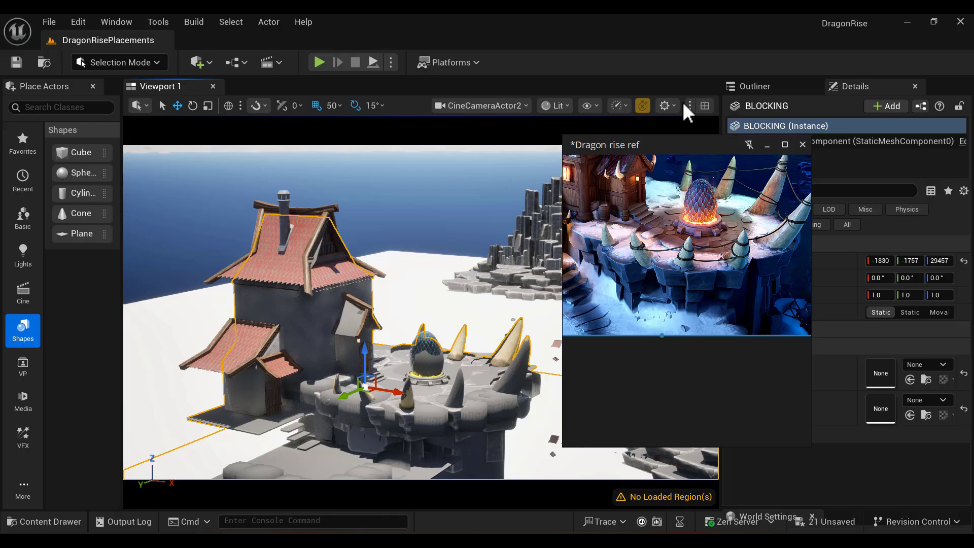
Open the project's content assets, and move and shrink the Dragon rise ref window with the whole reference image in view.
{"action": "left_click_drag", "start_coordinate": [680, 150], "coordinate": [711, 134]}
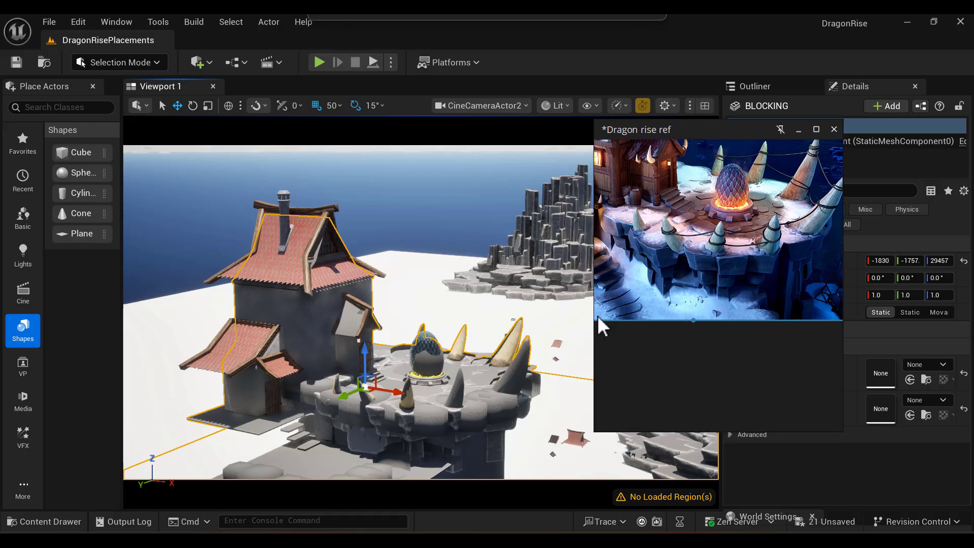
{"action": "left_click", "coordinate": [40, 522]}
{"action": "left_click", "coordinate": [496, 442]}
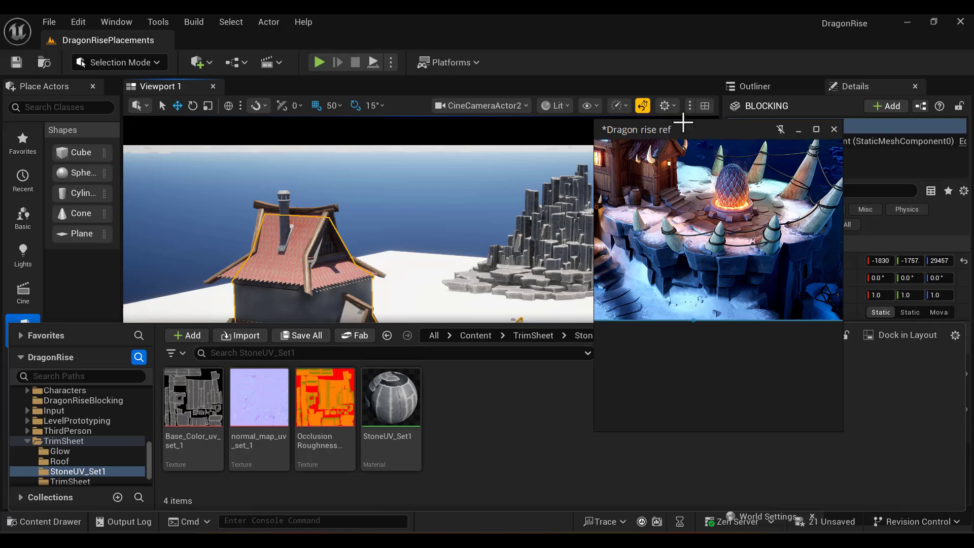
{"action": "left_click_drag", "start_coordinate": [842, 430], "coordinate": [832, 317]}
{"action": "scroll", "coordinate": [711, 246], "scroll_direction": "down", "scroll_amount": 5}
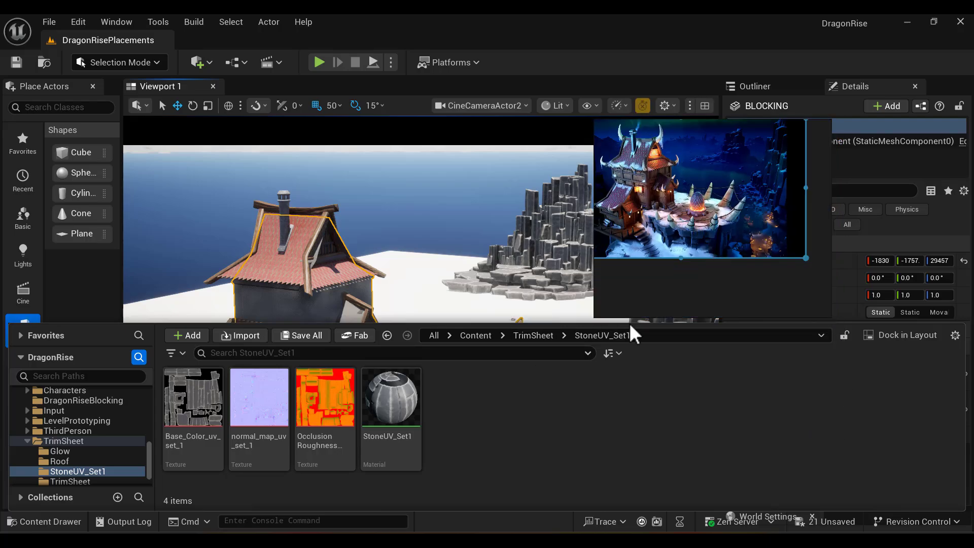
Place the Stone_baseTexturing mesh from the 30StoneBase folder in the scene at the front of the egg platform.
{"action": "left_click_drag", "start_coordinate": [150, 456], "coordinate": [147, 385]}
{"action": "left_click", "coordinate": [63, 401]}
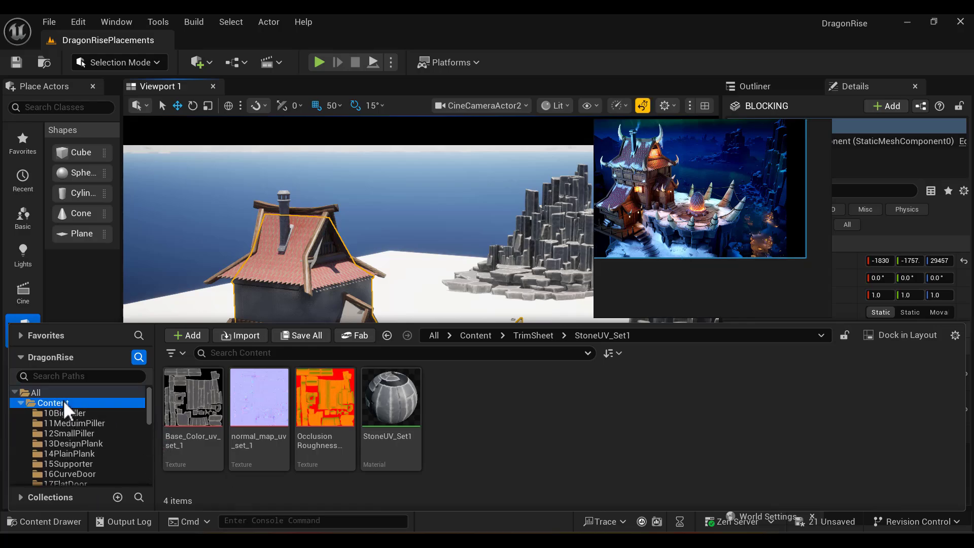
{"action": "left_click_drag", "start_coordinate": [959, 394], "coordinate": [966, 408]}
{"action": "double_click", "coordinate": [924, 422]}
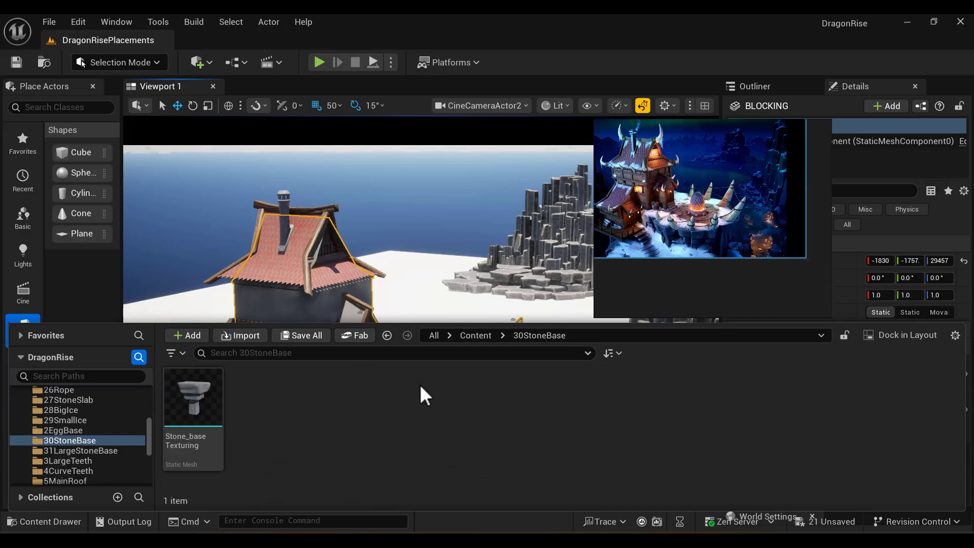
{"action": "left_click_drag", "start_coordinate": [419, 323], "coordinate": [425, 391]}
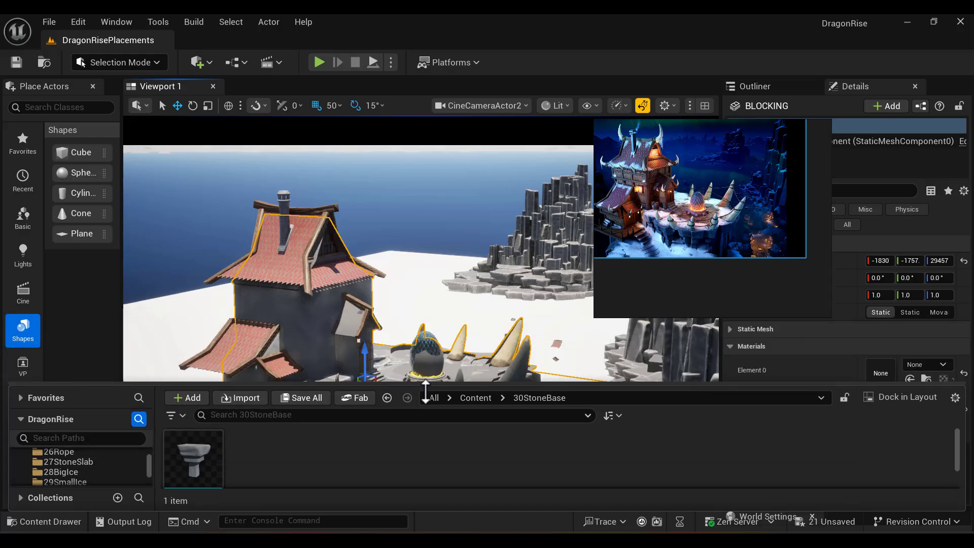
{"action": "left_click_drag", "start_coordinate": [192, 459], "coordinate": [424, 391]}
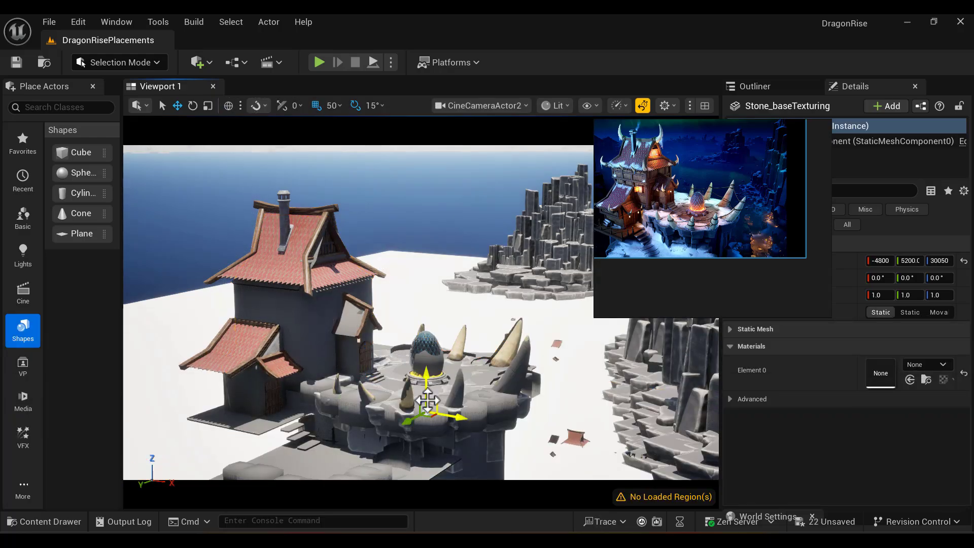
Scale the placed stone base uniformly to 30 on all axes.
{"action": "left_click", "coordinate": [882, 295]}
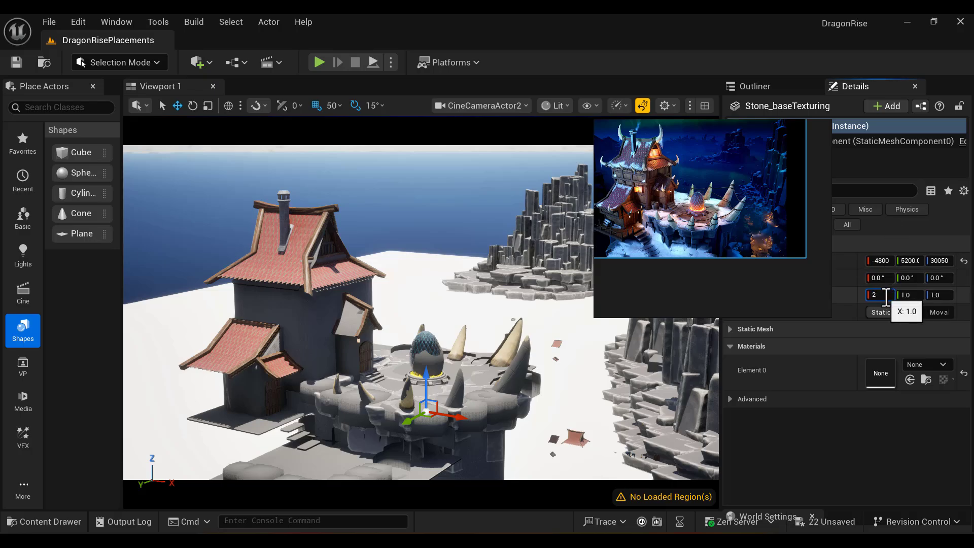
{"action": "key", "text": "Return"}
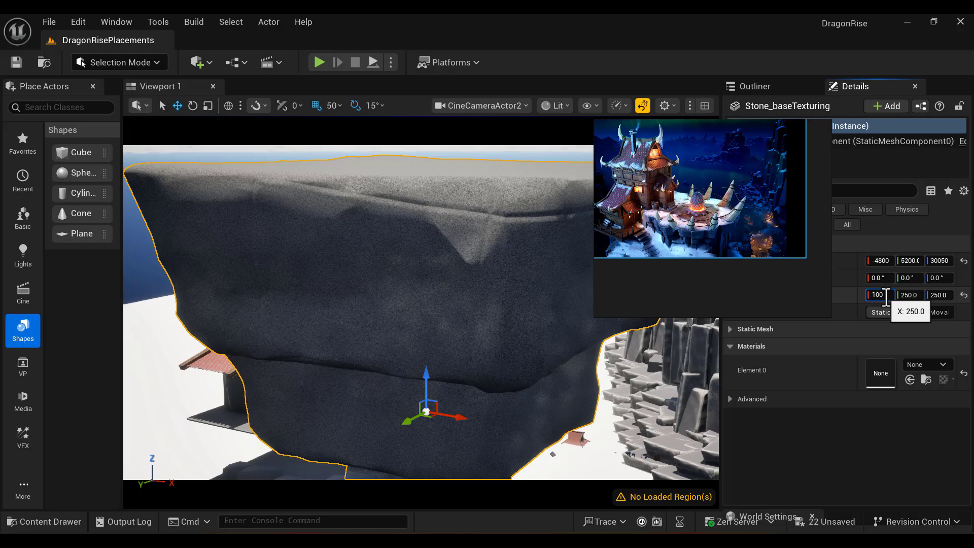
{"action": "type", "text": "100"}
{"action": "key", "text": "Return"}
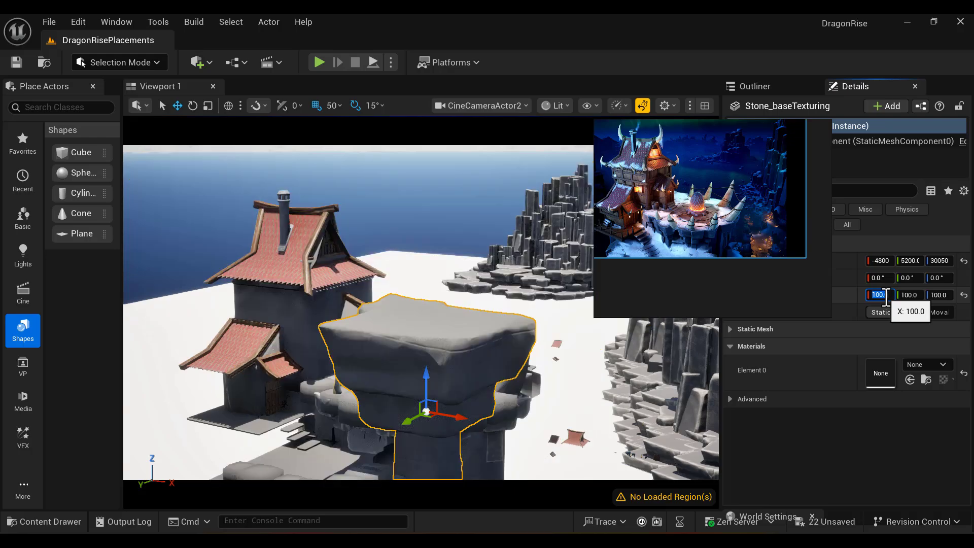
{"action": "type", "text": "30"}
{"action": "key", "text": "Return"}
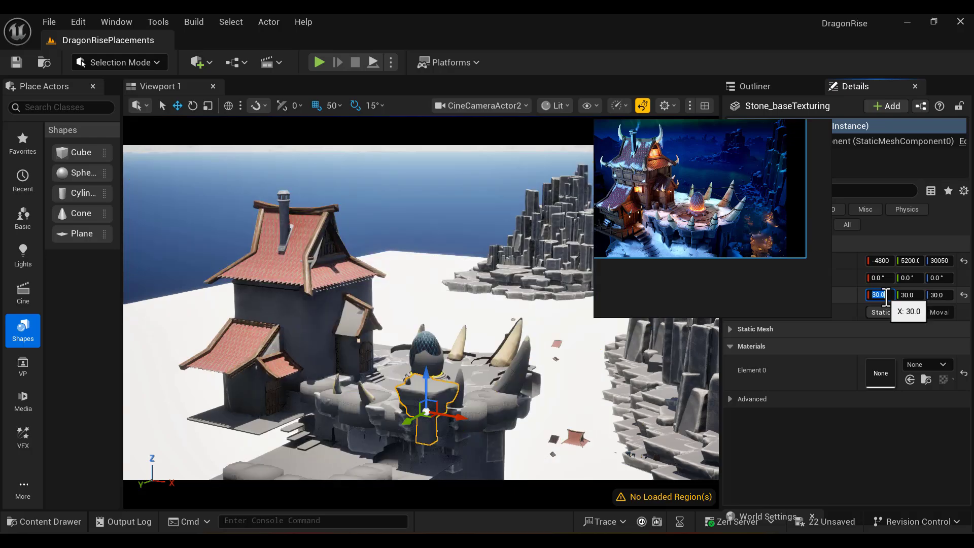
Zoom the Dragon rise reference, move its window clear of the viewport, and switch back to the multi-view layout.
{"action": "left_click_drag", "start_coordinate": [734, 222], "coordinate": [774, 309]}
{"action": "scroll", "coordinate": [728, 223], "scroll_direction": "up", "scroll_amount": 3}
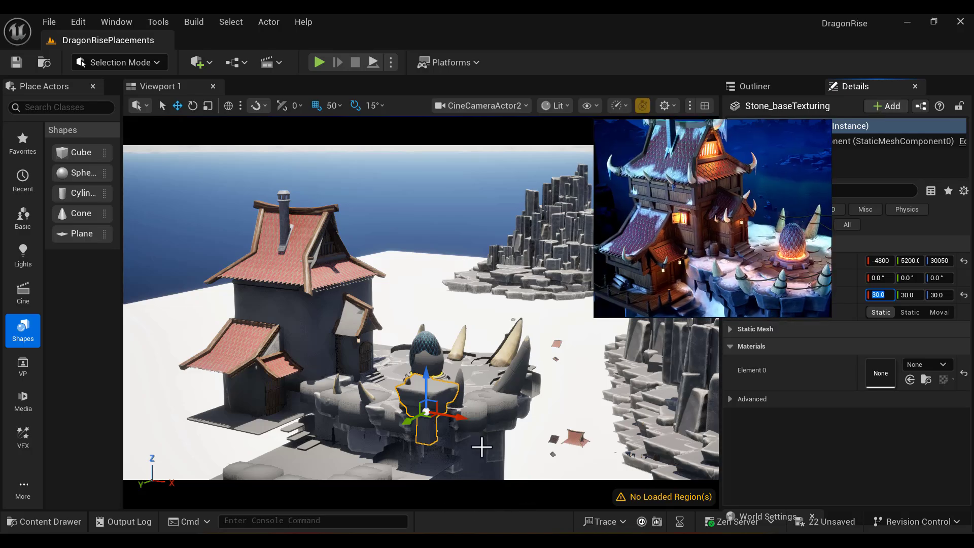
{"action": "key", "text": "ctrl+r"}
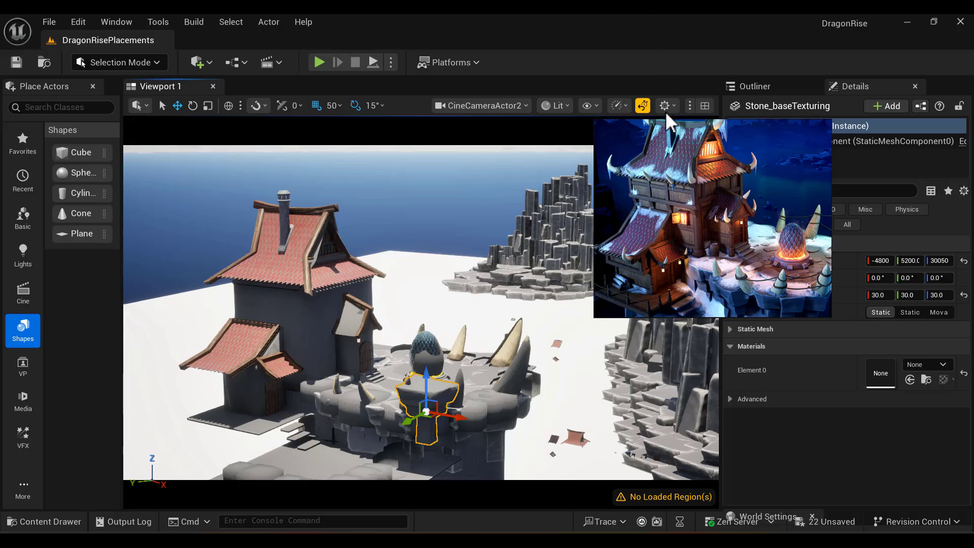
{"action": "left_click_drag", "start_coordinate": [686, 137], "coordinate": [814, 215]}
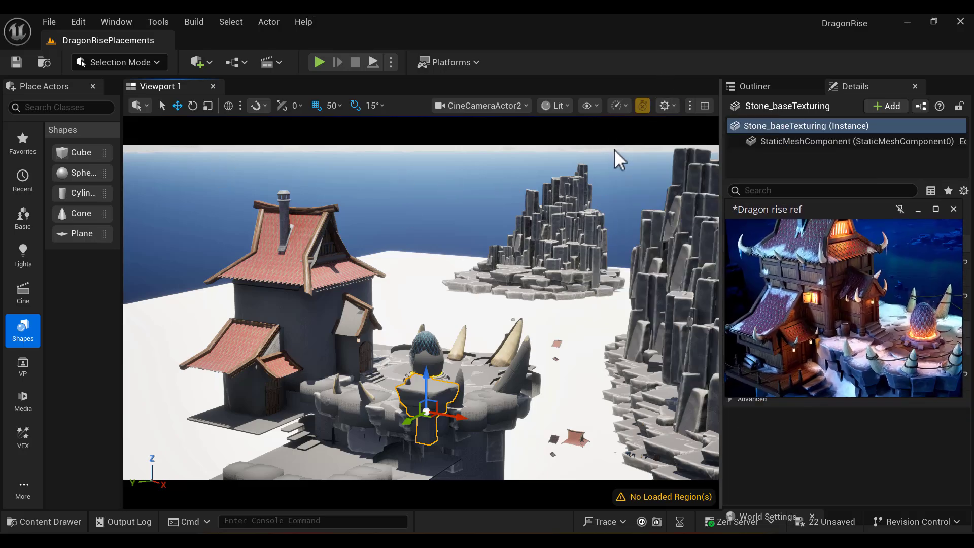
{"action": "left_click", "coordinate": [704, 106]}
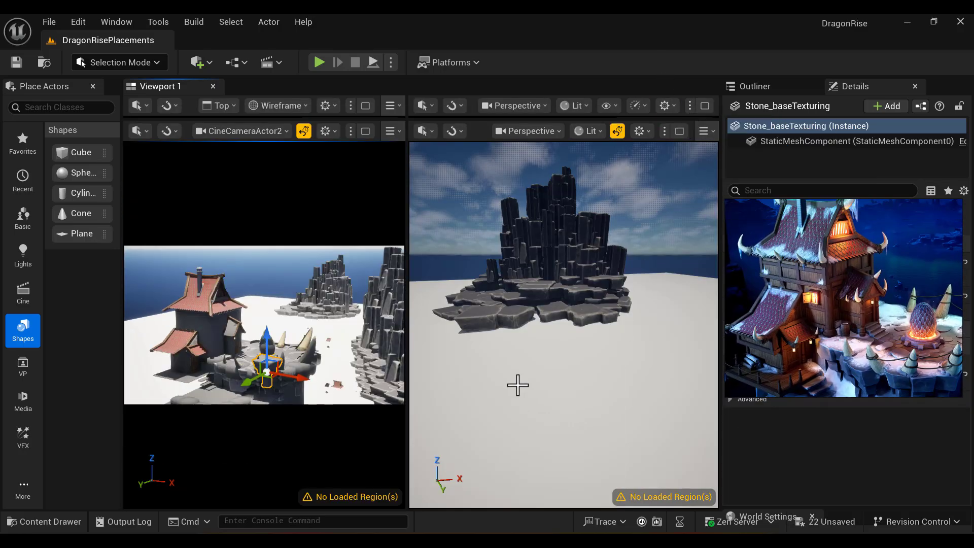
Examine the rock islands and the placed stone base at the egg platform's edge up close in the perspective view.
{"action": "right_click_drag", "start_coordinate": [628, 231], "coordinate": [642, 211]}
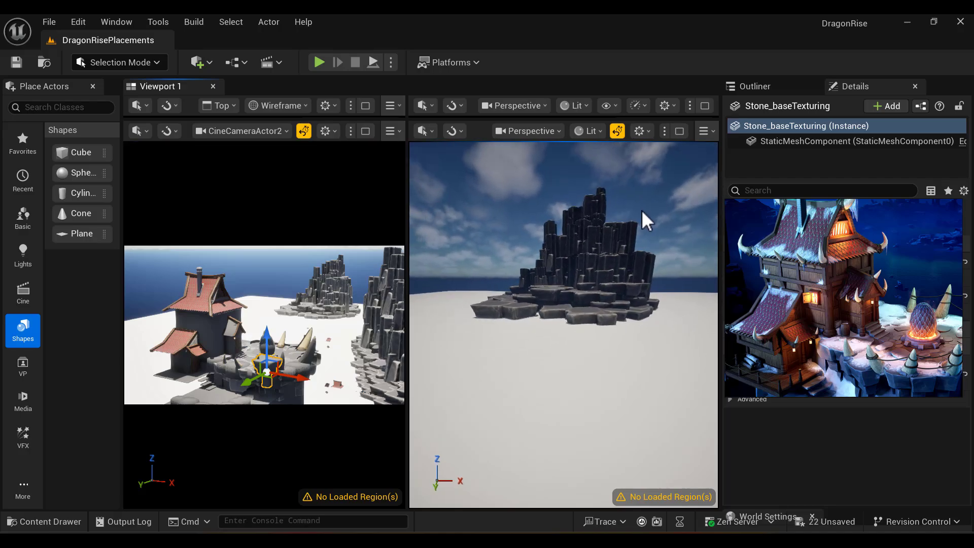
{"action": "right_click_drag", "start_coordinate": [633, 267], "coordinate": [609, 301]}
{"action": "scroll", "coordinate": [609, 301], "scroll_direction": "down", "scroll_amount": 3}
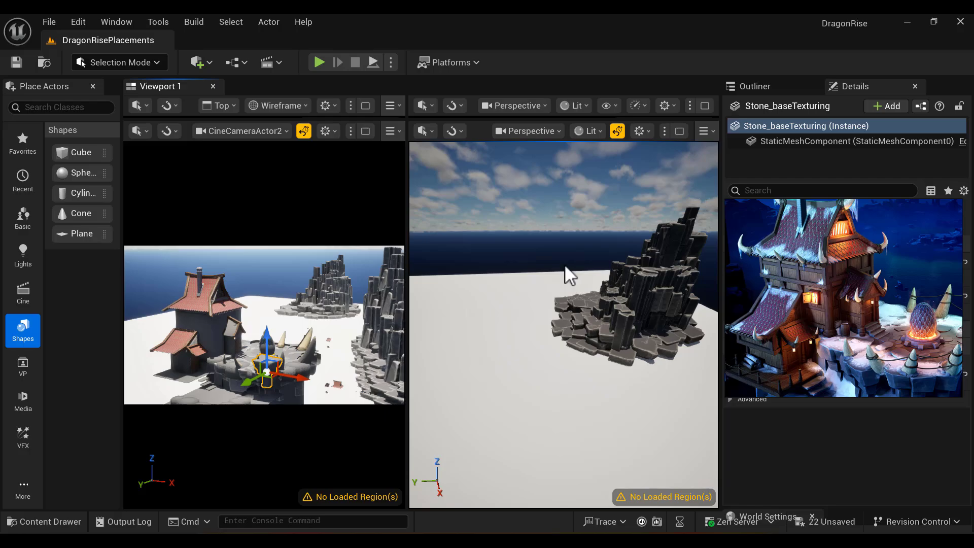
{"action": "right_click_drag", "start_coordinate": [543, 402], "coordinate": [684, 388]}
{"action": "right_click_drag", "start_coordinate": [501, 418], "coordinate": [654, 251]}
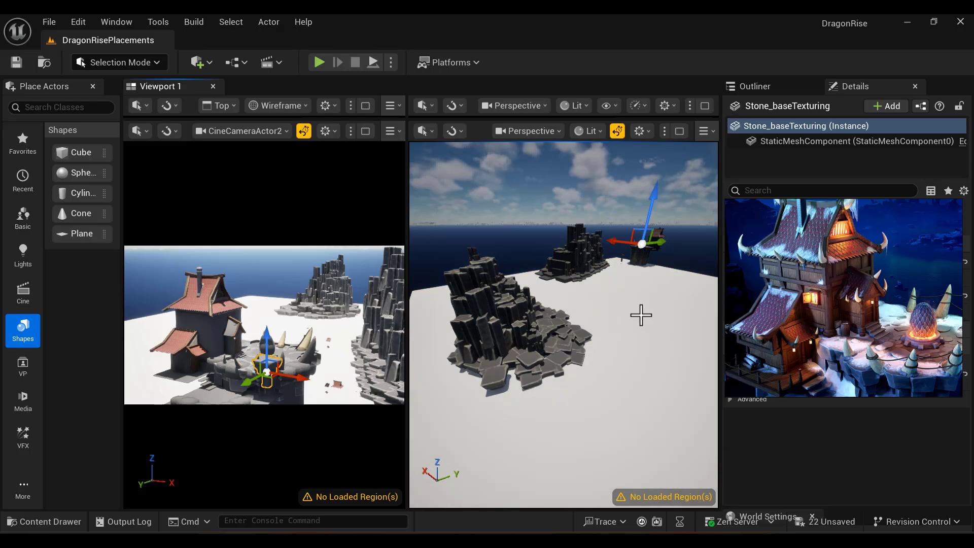
{"action": "mouse_move", "coordinate": [641, 315]}
{"action": "right_mouse_down"}
{"action": "mouse_move", "coordinate": [543, 319]}
{"action": "mouse_move", "coordinate": [654, 325]}
{"action": "right_mouse_up"}
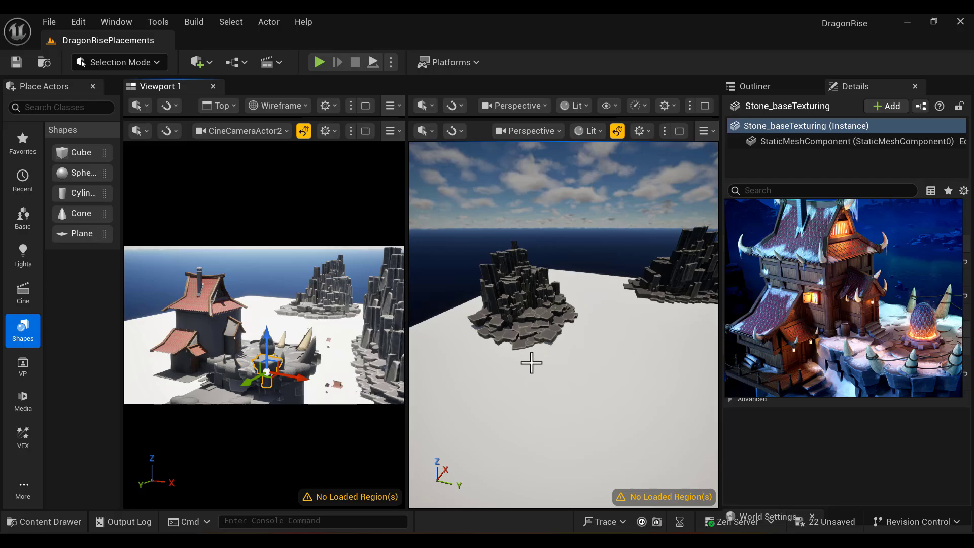
{"action": "middle_click_drag", "start_coordinate": [667, 310], "coordinate": [661, 290]}
{"action": "middle_click_drag", "start_coordinate": [627, 398], "coordinate": [577, 397]}
{"action": "mouse_move", "coordinate": [720, 384]}
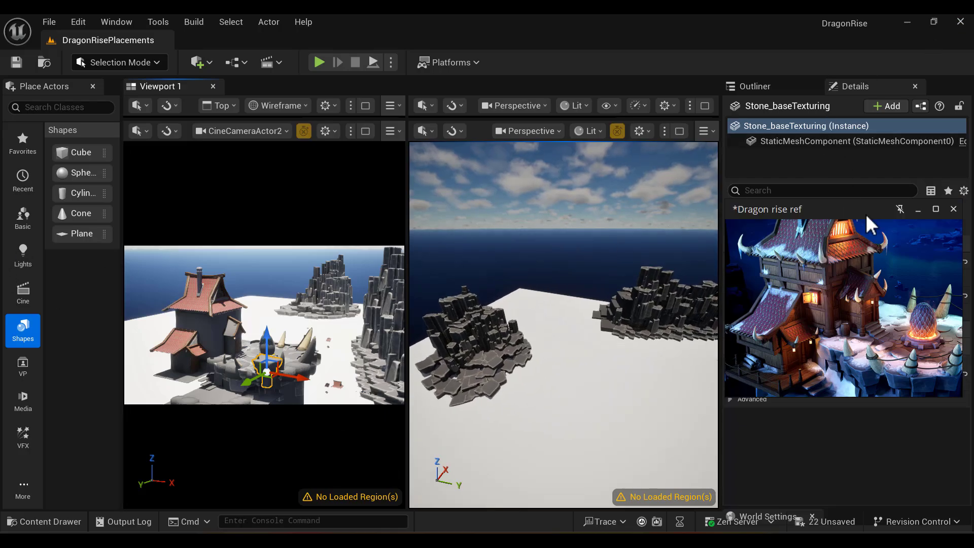
{"action": "right_click_drag", "start_coordinate": [646, 413], "coordinate": [493, 384]}
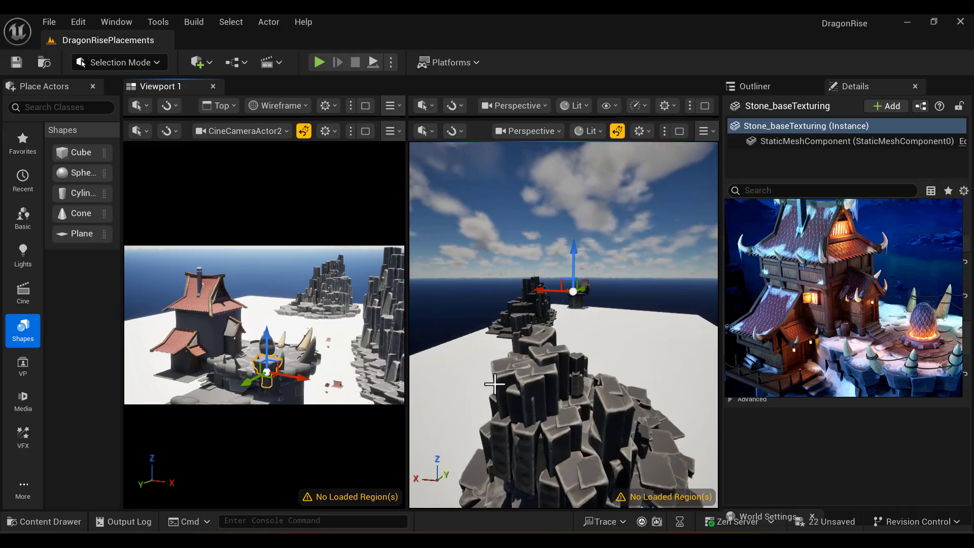
{"action": "right_click_drag", "start_coordinate": [603, 290], "coordinate": [554, 333]}
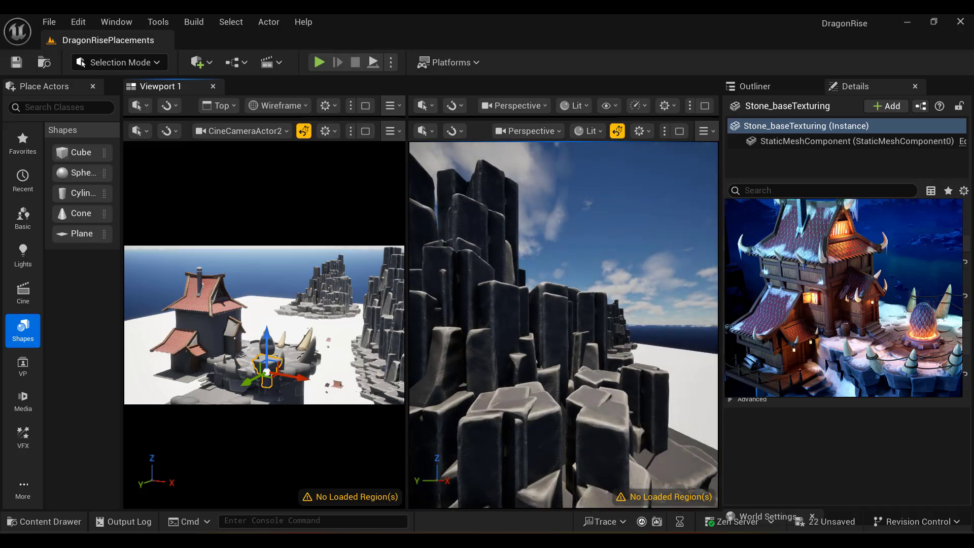
{"action": "scroll", "coordinate": [529, 380], "scroll_direction": "down", "scroll_amount": 10}
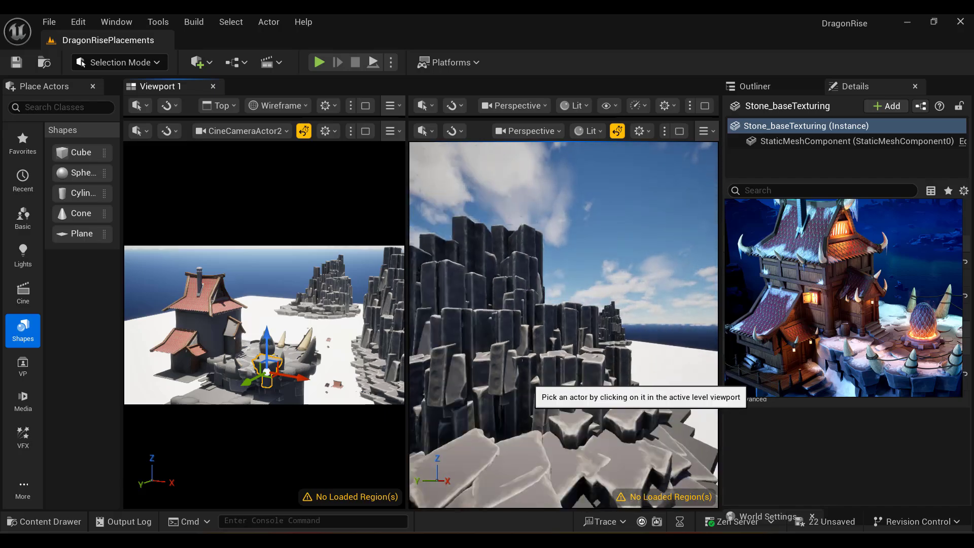
{"action": "scroll", "coordinate": [528, 379], "scroll_direction": "down", "scroll_amount": 5}
{"action": "right_click_drag", "start_coordinate": [528, 379], "coordinate": [544, 392]}
{"action": "scroll", "coordinate": [540, 396], "scroll_direction": "down", "scroll_amount": 5}
{"action": "key", "text": "w"}
{"action": "key", "text": "a"}
{"action": "key", "text": "a"}
{"action": "key", "text": "w"}
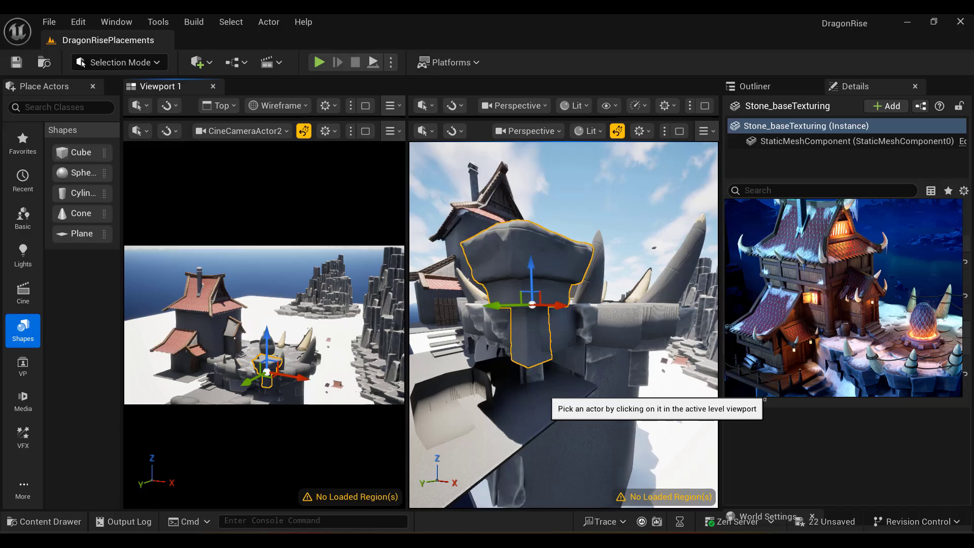
{"action": "left_click", "coordinate": [588, 382]}
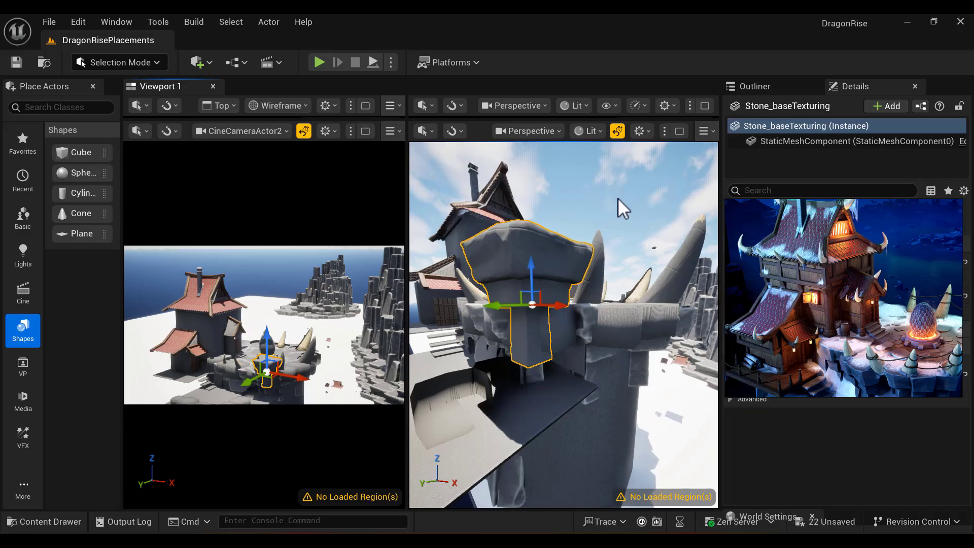
{"action": "mouse_move", "coordinate": [617, 199]}
{"action": "right_mouse_down"}
{"action": "mouse_move", "coordinate": [617, 228]}
{"action": "mouse_move", "coordinate": [618, 203]}
{"action": "mouse_move", "coordinate": [599, 218]}
{"action": "mouse_move", "coordinate": [608, 203]}
{"action": "right_mouse_up"}
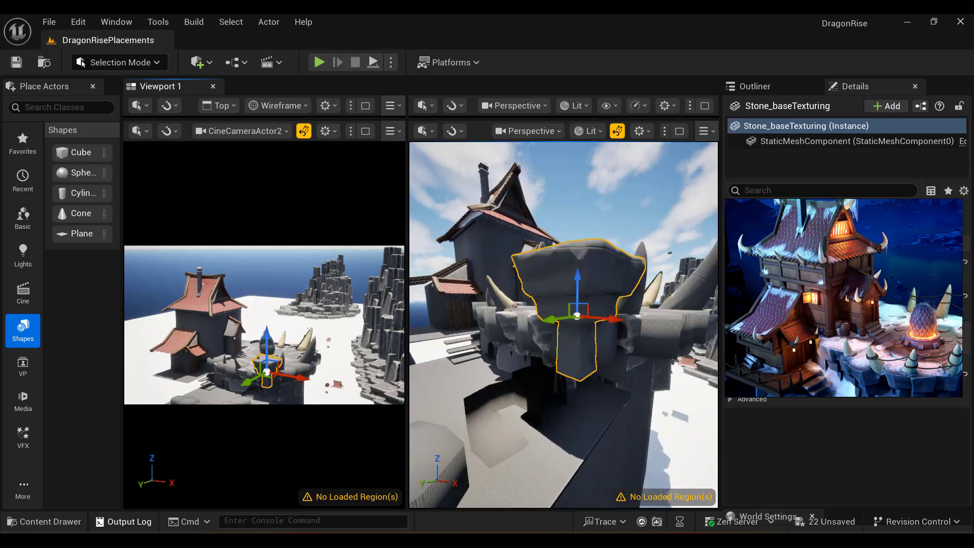
Apply the StoneUV_Set1 material from the TrimSheet folder's StoneUV_Set1 subfolder to the placed stone base.
{"action": "left_click", "coordinate": [71, 522]}
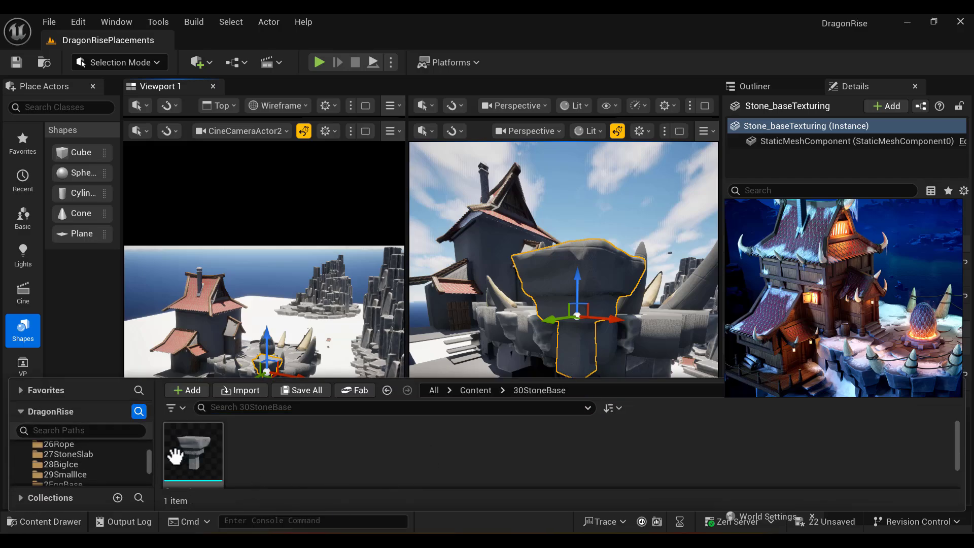
{"action": "left_click_drag", "start_coordinate": [151, 461], "coordinate": [153, 451]}
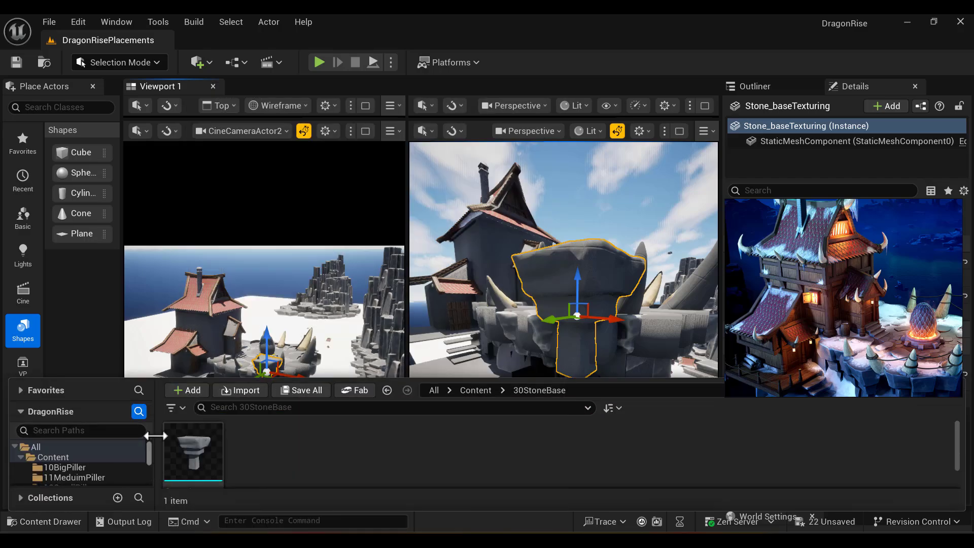
{"action": "left_click", "coordinate": [65, 458]}
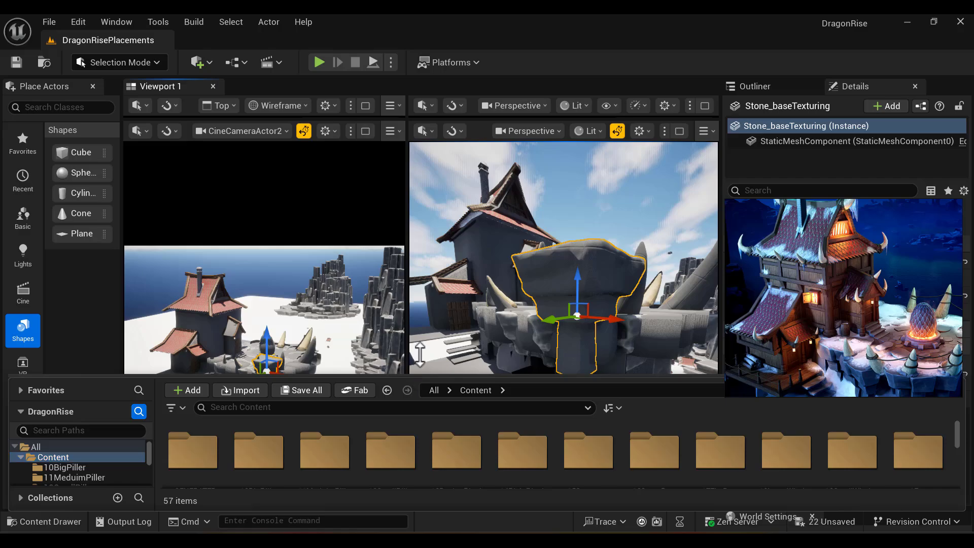
{"action": "left_click_drag", "start_coordinate": [419, 354], "coordinate": [416, 284]}
{"action": "scroll", "coordinate": [566, 446], "scroll_direction": "down", "scroll_amount": 2}
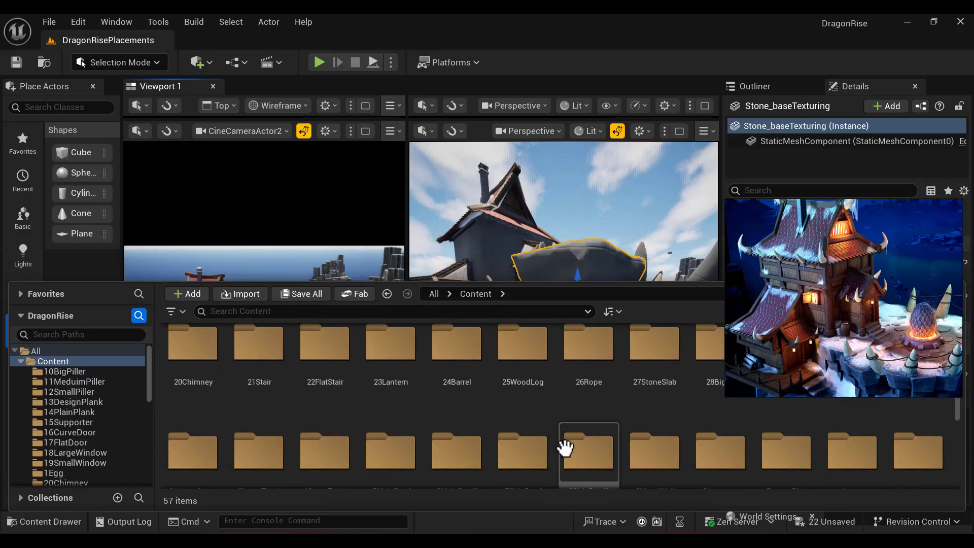
{"action": "scroll", "coordinate": [565, 446], "scroll_direction": "down", "scroll_amount": 3}
{"action": "scroll", "coordinate": [299, 441], "scroll_direction": "down", "scroll_amount": 1}
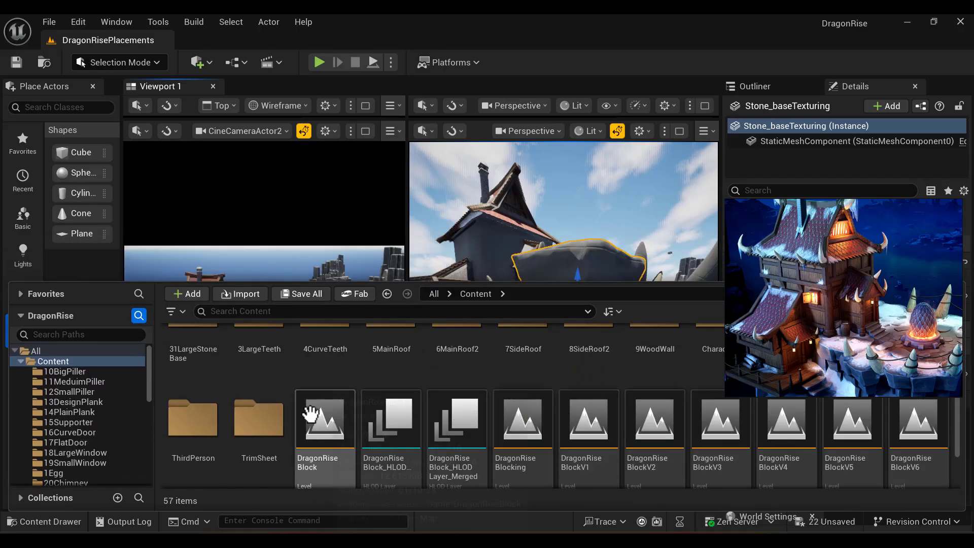
{"action": "double_click", "coordinate": [245, 434]}
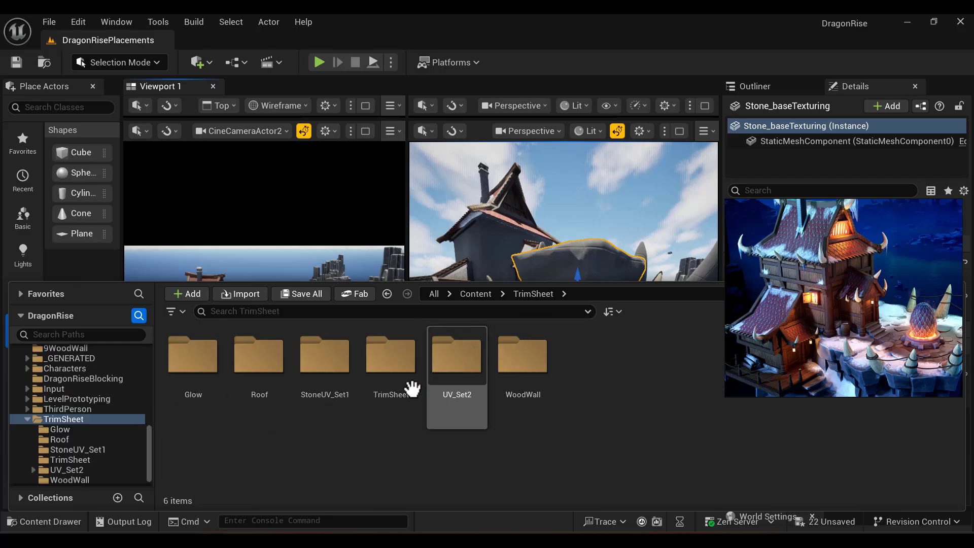
{"action": "double_click", "coordinate": [344, 366]}
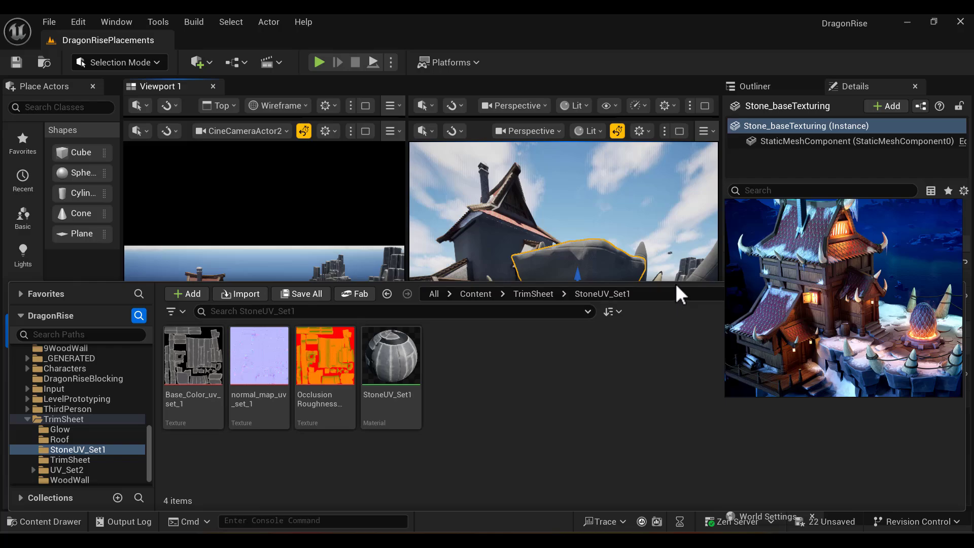
{"action": "left_click_drag", "start_coordinate": [674, 283], "coordinate": [668, 390]}
{"action": "left_click", "coordinate": [581, 305]}
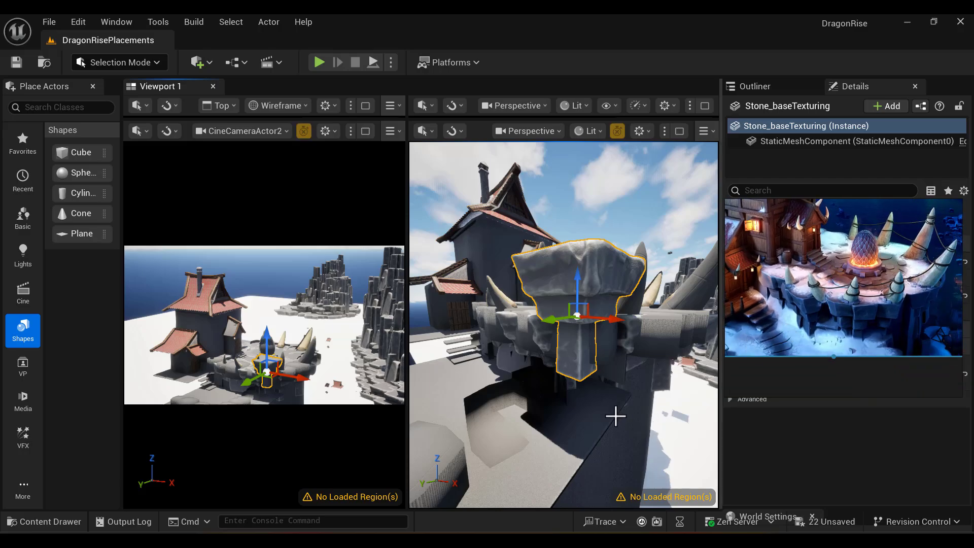
Delete the BLOCKING mesh covering the house and egg platform, and select the stone base again.
{"action": "right_click_drag", "start_coordinate": [614, 424], "coordinate": [557, 388]}
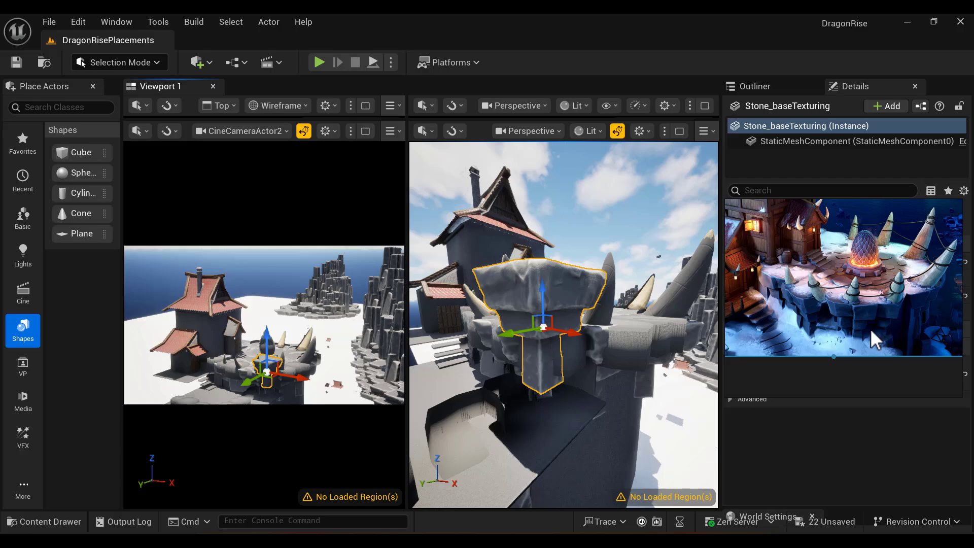
{"action": "left_click", "coordinate": [634, 349]}
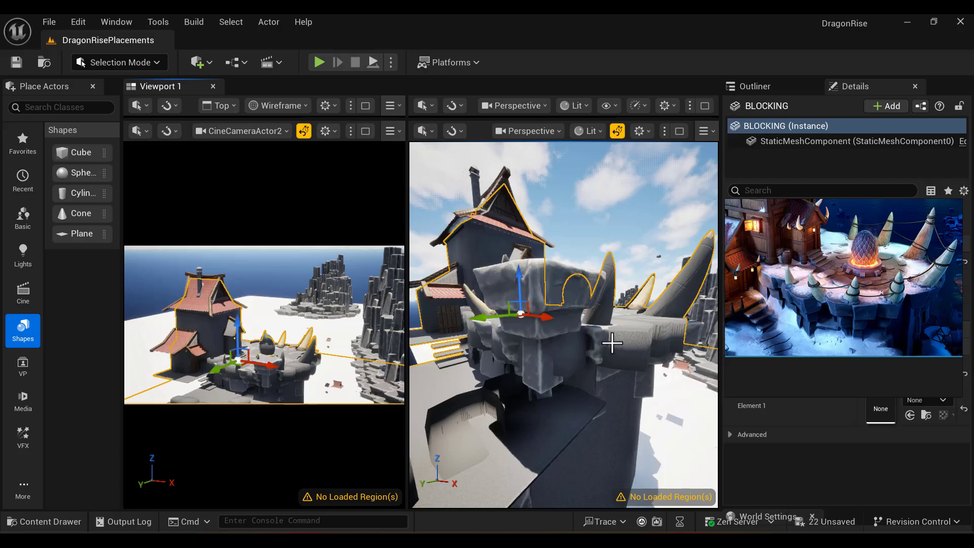
{"action": "key", "text": "Delete"}
{"action": "left_click", "coordinate": [532, 330]}
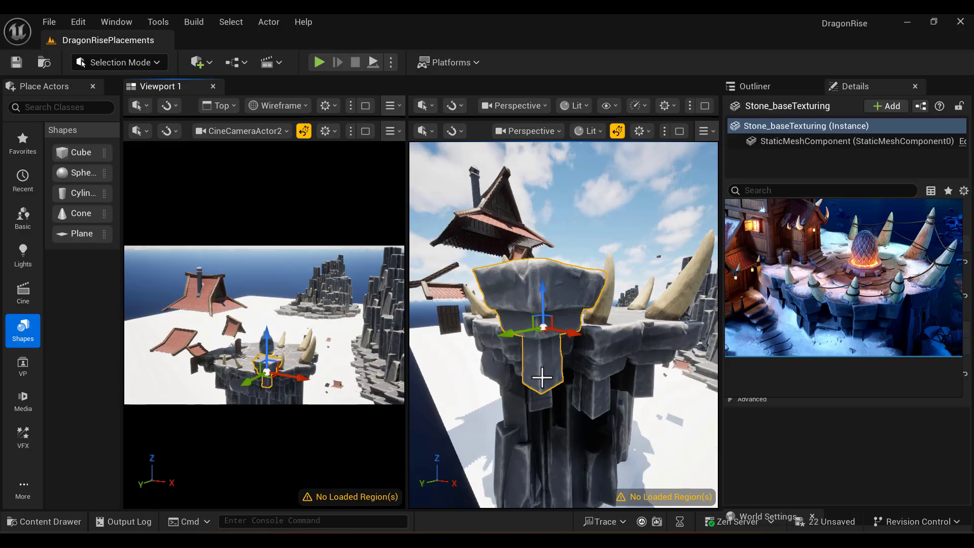
{"action": "mouse_move", "coordinate": [631, 444]}
{"action": "right_mouse_down"}
{"action": "mouse_move", "coordinate": [664, 449]}
{"action": "mouse_move", "coordinate": [632, 444]}
{"action": "right_mouse_up"}
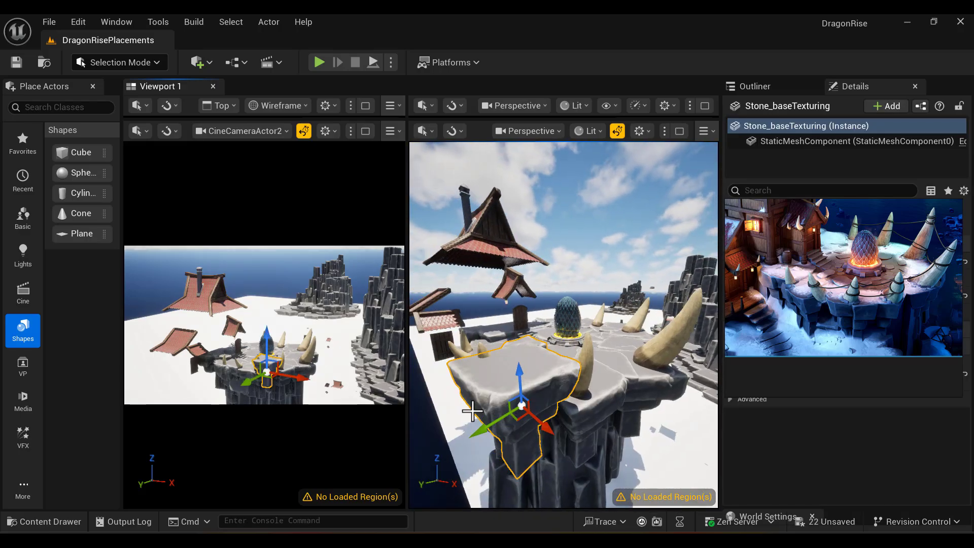
Move the stone base along the platform's front edge beneath the horn and lower it into the surface, checking the Dragon rise reference.
{"action": "left_click_drag", "start_coordinate": [485, 436], "coordinate": [535, 415]}
{"action": "left_click_drag", "start_coordinate": [569, 357], "coordinate": [570, 383]}
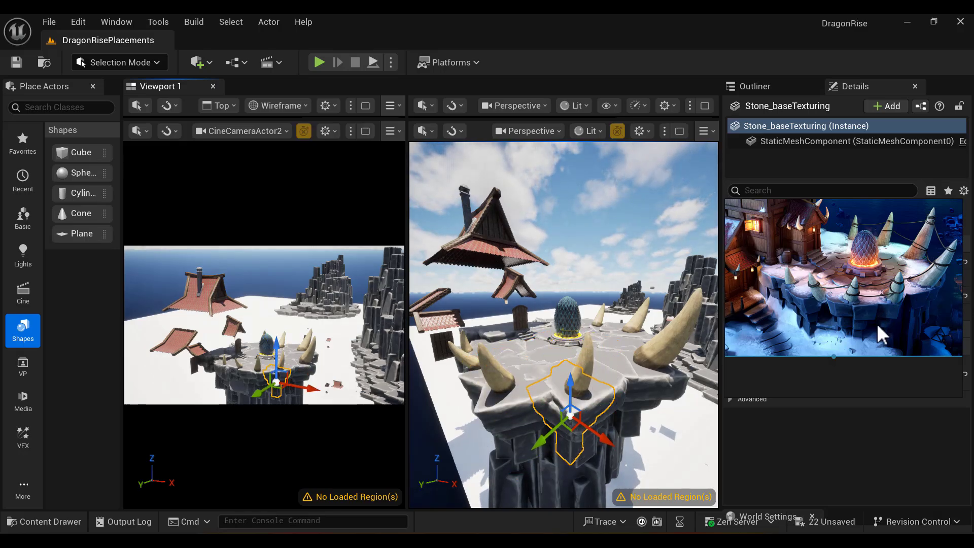
{"action": "scroll", "coordinate": [877, 323], "scroll_direction": "up", "scroll_amount": 3}
{"action": "middle_click_drag", "start_coordinate": [859, 312], "coordinate": [877, 350]}
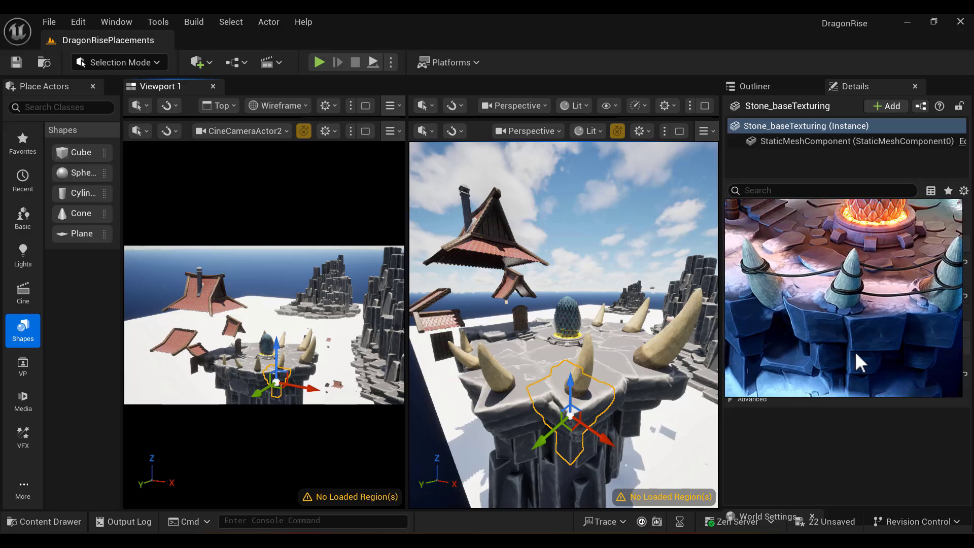
{"action": "scroll", "coordinate": [858, 350], "scroll_direction": "down", "scroll_amount": 3}
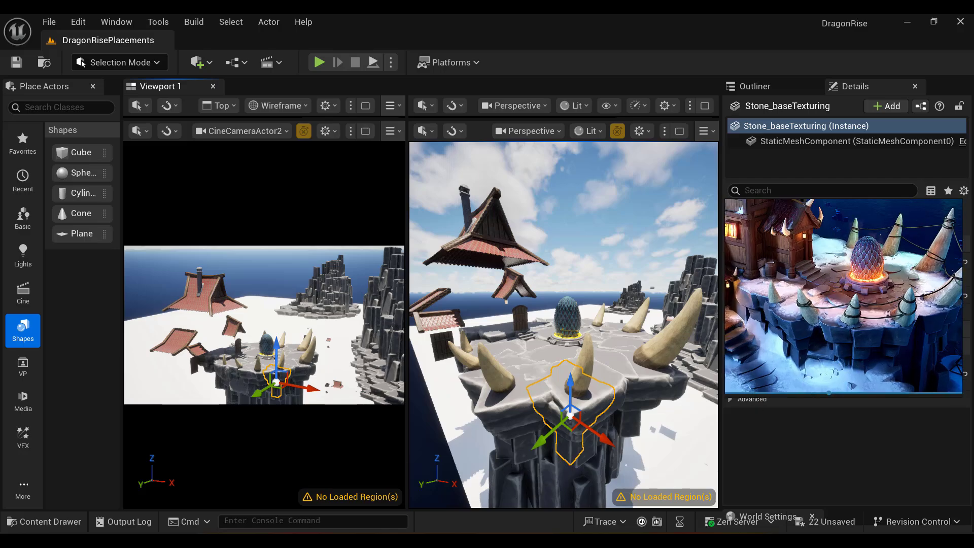
Select the small horn on the egg platform's outer edge and frame it from the side.
{"action": "mouse_move", "coordinate": [563, 325]}
{"action": "right_mouse_down"}
{"action": "mouse_move", "coordinate": [523, 330]}
{"action": "mouse_move", "coordinate": [552, 309]}
{"action": "mouse_move", "coordinate": [545, 330]}
{"action": "right_mouse_up"}
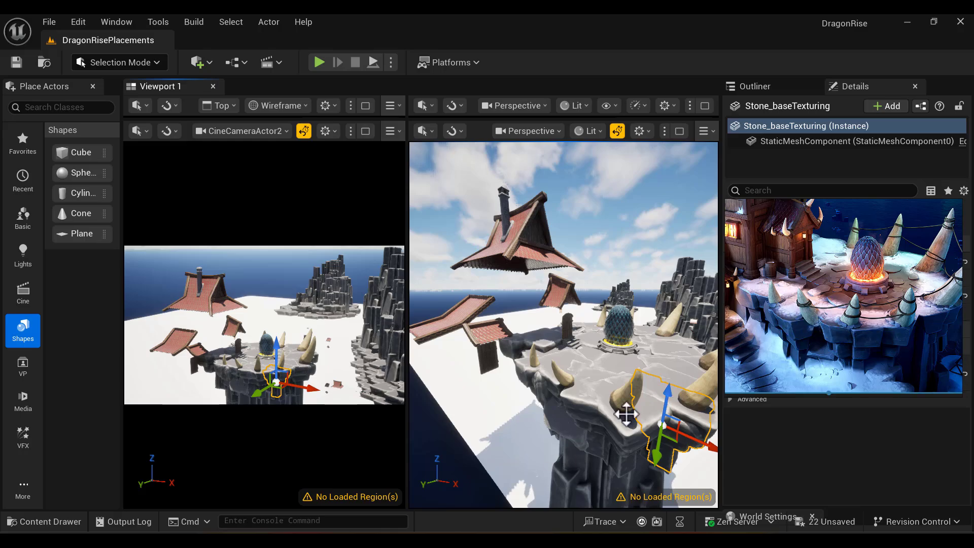
{"action": "mouse_move", "coordinate": [608, 398]}
{"action": "right_mouse_down"}
{"action": "mouse_move", "coordinate": [590, 408]}
{"action": "mouse_move", "coordinate": [614, 380]}
{"action": "right_mouse_up"}
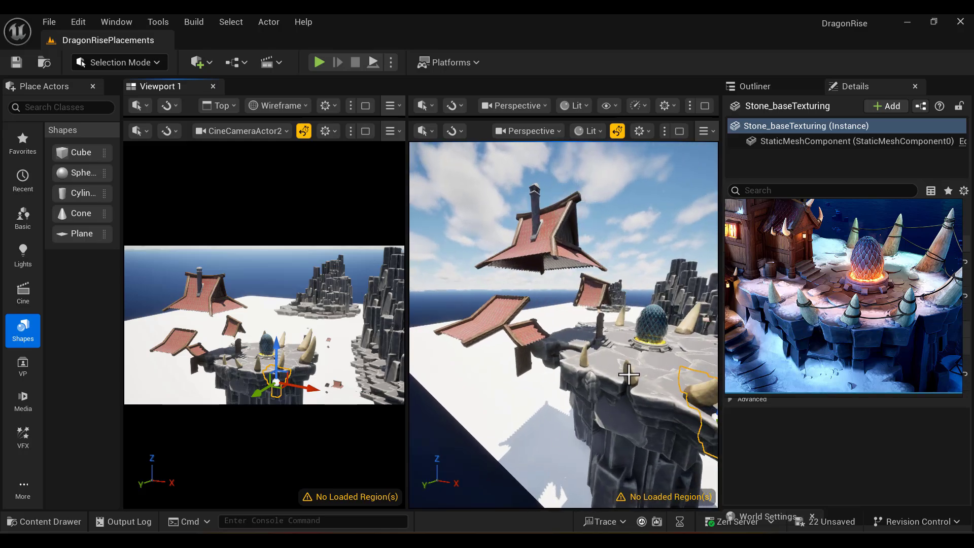
{"action": "left_click", "coordinate": [627, 374]}
{"action": "key", "text": "f"}
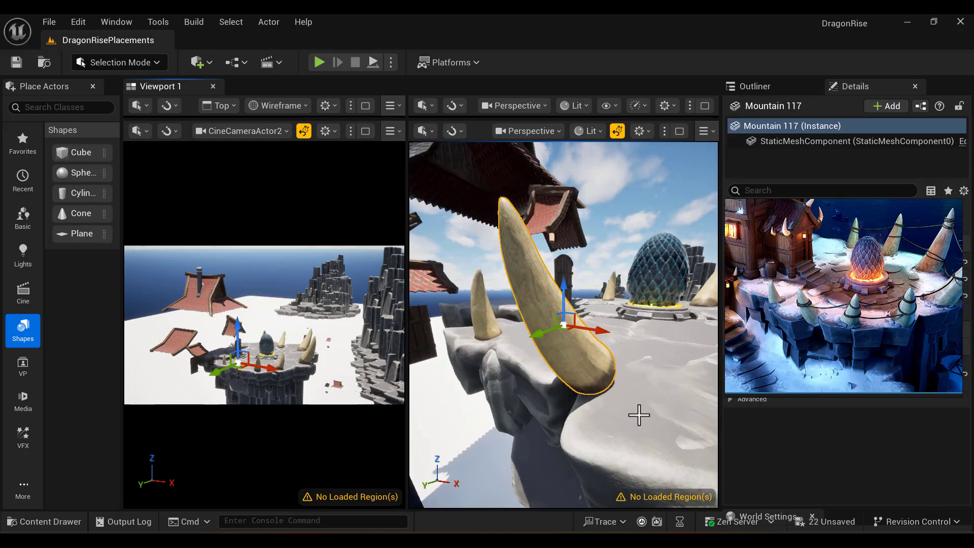
{"action": "left_click_drag", "start_coordinate": [639, 415], "coordinate": [505, 389], "text": "alt"}
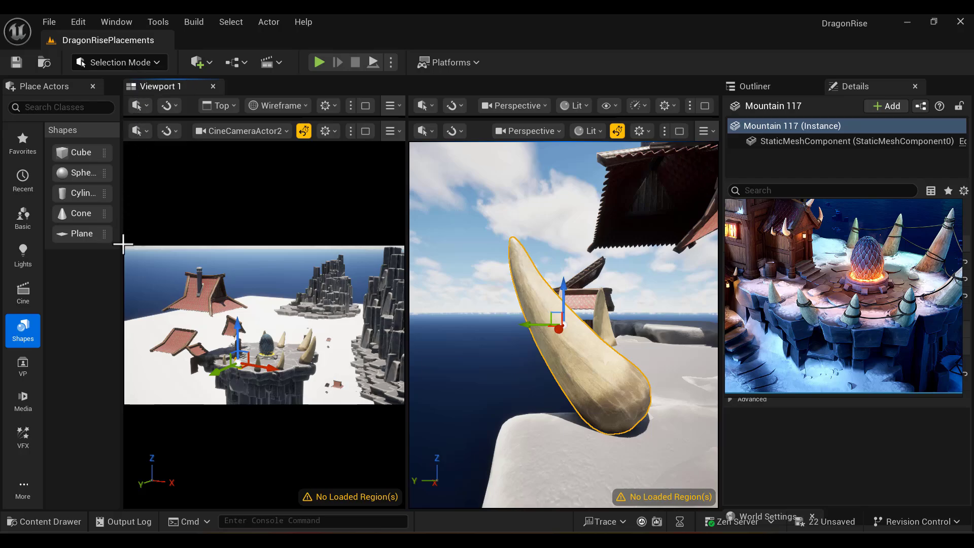
Switch to Modeling Mode and use Edit Pivot to relocate the selected horn's pivot to its thick base end, widening the Details area.
{"action": "left_click", "coordinate": [112, 59]}
{"action": "left_click", "coordinate": [112, 59]}
{"action": "left_click", "coordinate": [114, 61]}
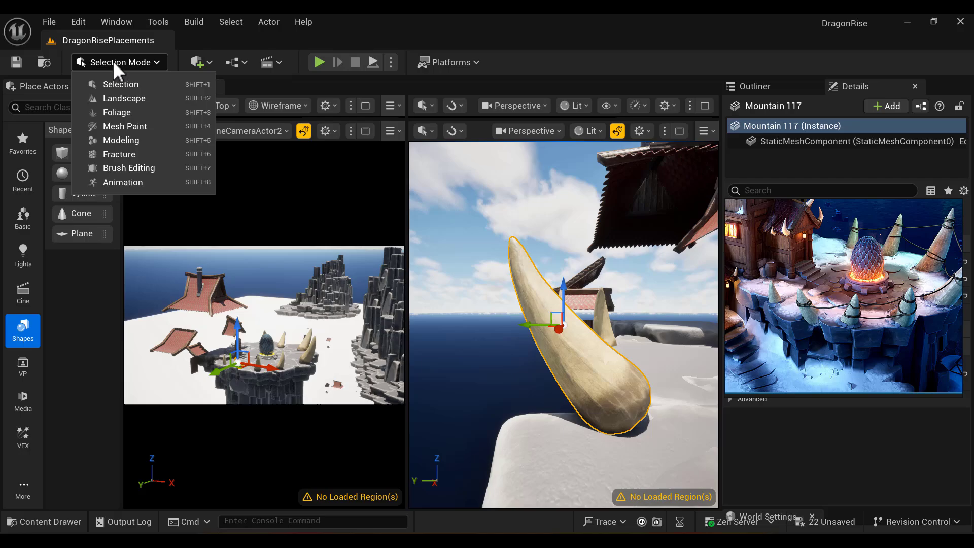
{"action": "left_click", "coordinate": [135, 139]}
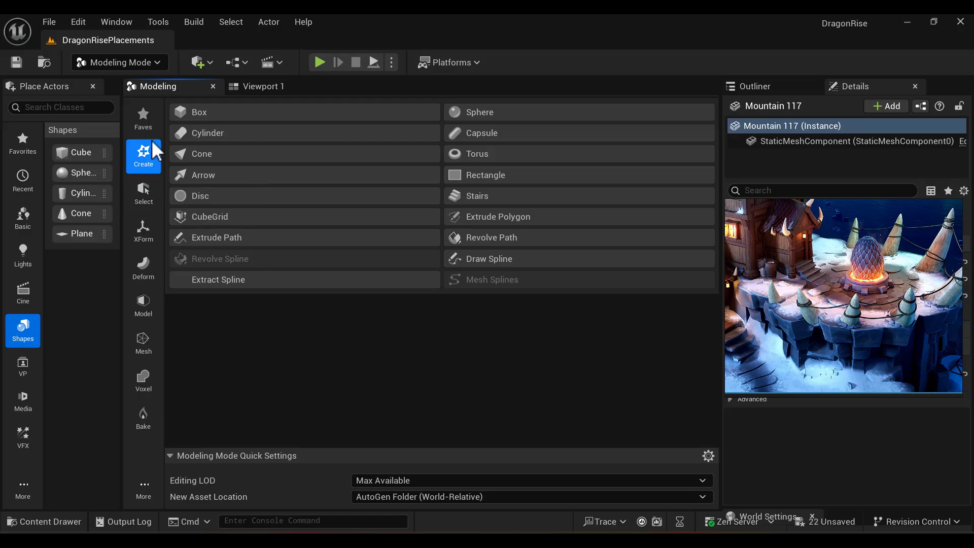
{"action": "left_click", "coordinate": [154, 203]}
{"action": "left_click", "coordinate": [145, 233]}
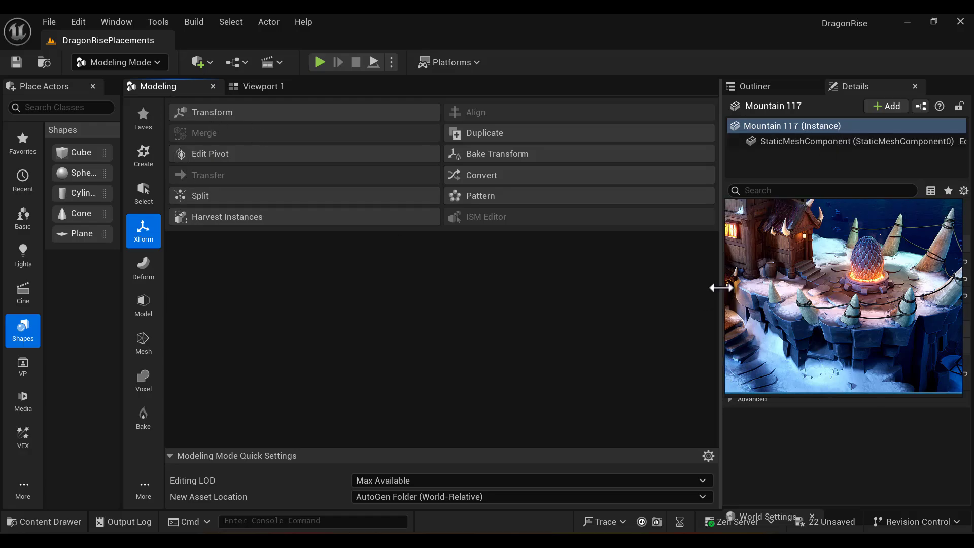
{"action": "left_click_drag", "start_coordinate": [720, 287], "coordinate": [566, 323]}
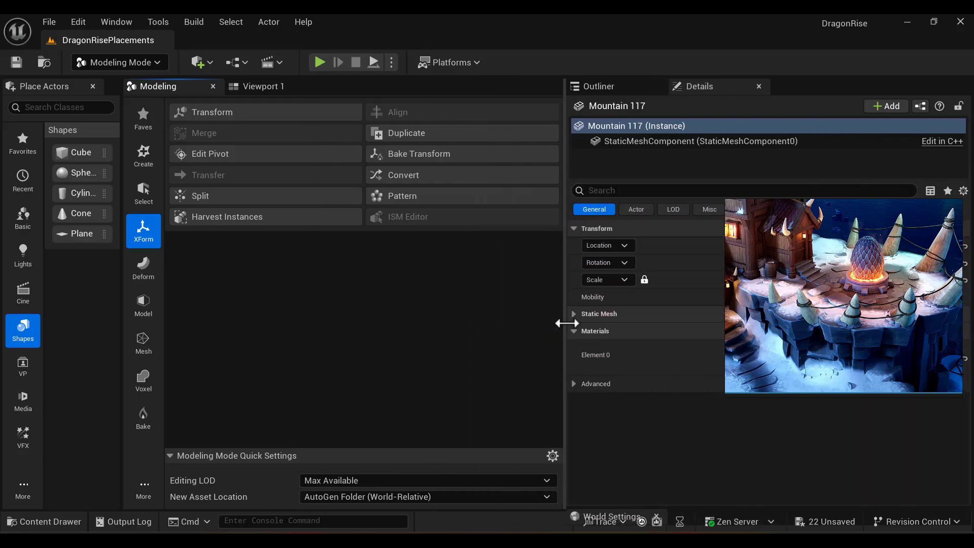
{"action": "left_click", "coordinate": [253, 88]}
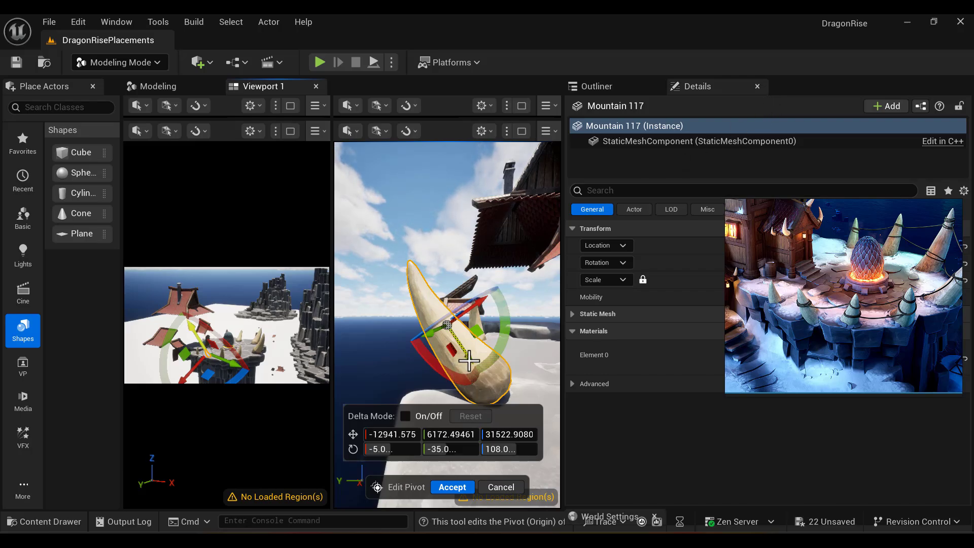
{"action": "left_click_drag", "start_coordinate": [470, 364], "coordinate": [518, 422]}
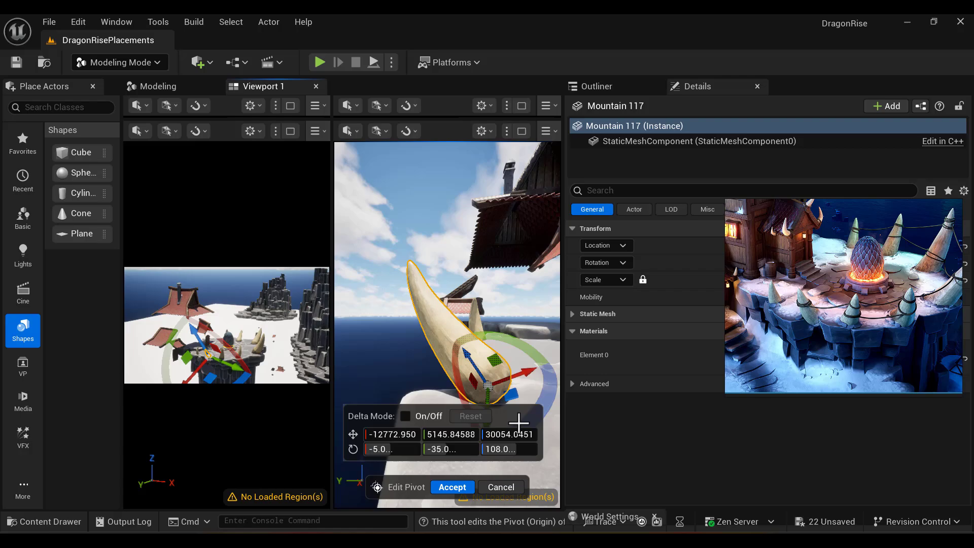
{"action": "left_click", "coordinate": [451, 487]}
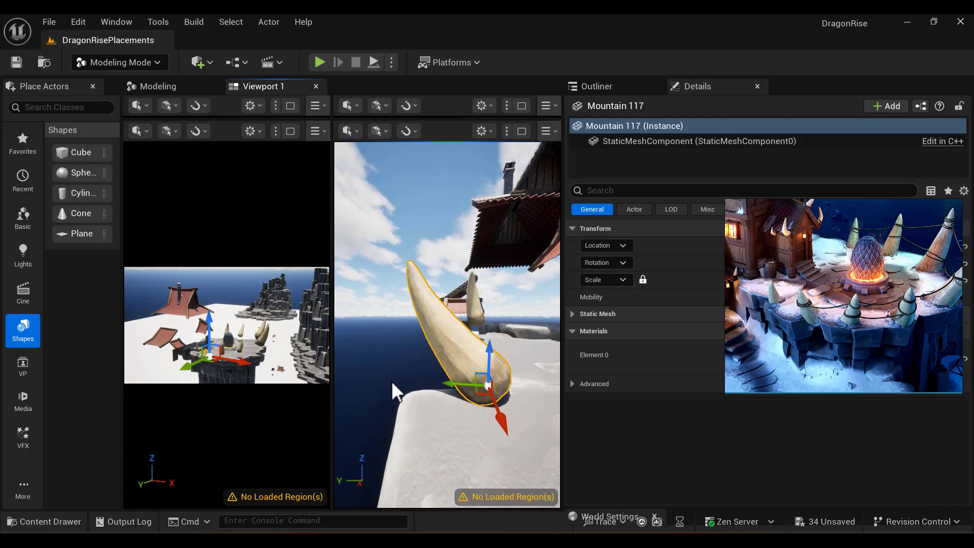
Scale the horn up uniformly from its base pivot.
{"action": "left_click_drag", "start_coordinate": [391, 381], "coordinate": [420, 396], "text": "alt"}
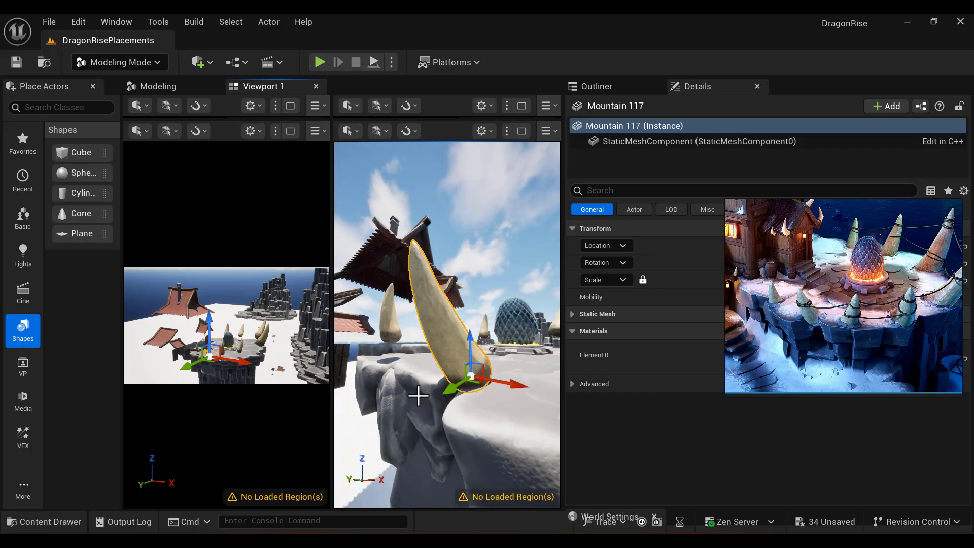
{"action": "key", "text": "r"}
{"action": "mouse_move", "coordinate": [487, 452]}
{"action": "left_mouse_down", "text": "alt"}
{"action": "mouse_move", "coordinate": [464, 446]}
{"action": "mouse_move", "coordinate": [497, 435]}
{"action": "left_mouse_up", "text": "alt"}
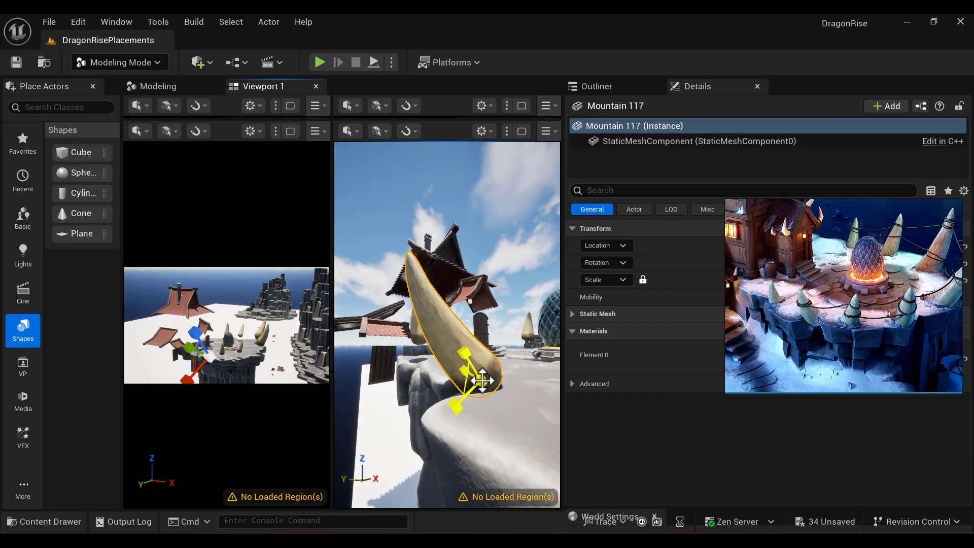
{"action": "left_click_drag", "start_coordinate": [480, 380], "coordinate": [382, 410]}
{"action": "left_click_drag", "start_coordinate": [495, 422], "coordinate": [469, 432], "text": "alt"}
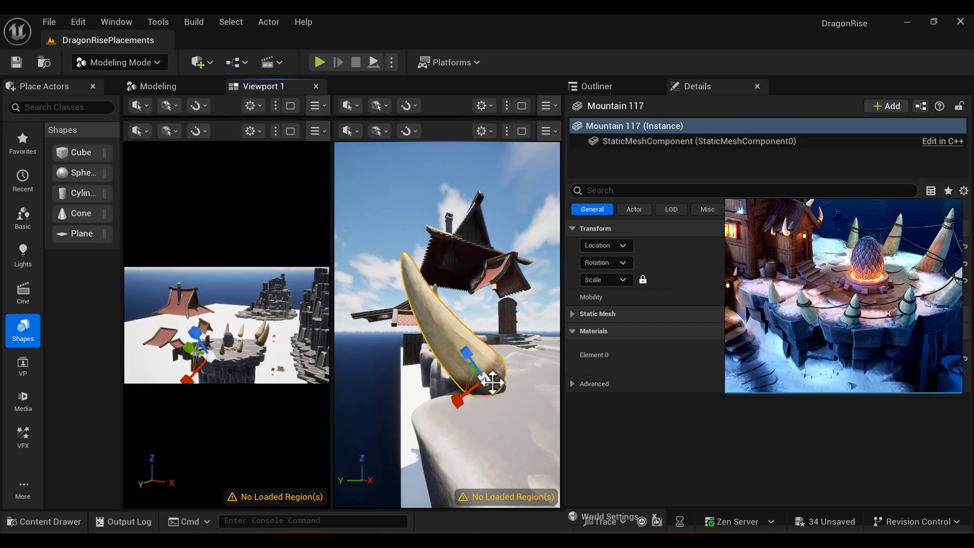
{"action": "left_click_drag", "start_coordinate": [484, 381], "coordinate": [431, 395]}
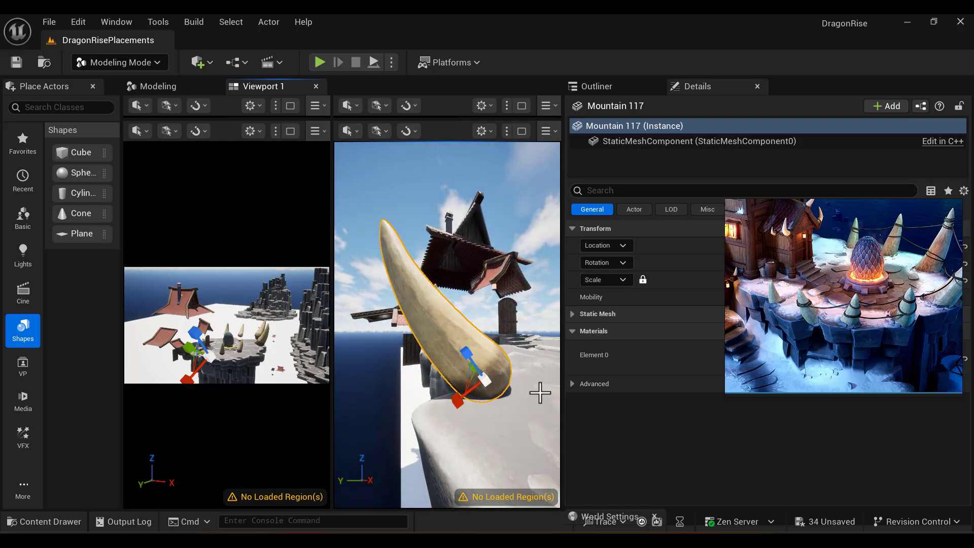
{"action": "left_click_drag", "start_coordinate": [485, 381], "coordinate": [466, 386]}
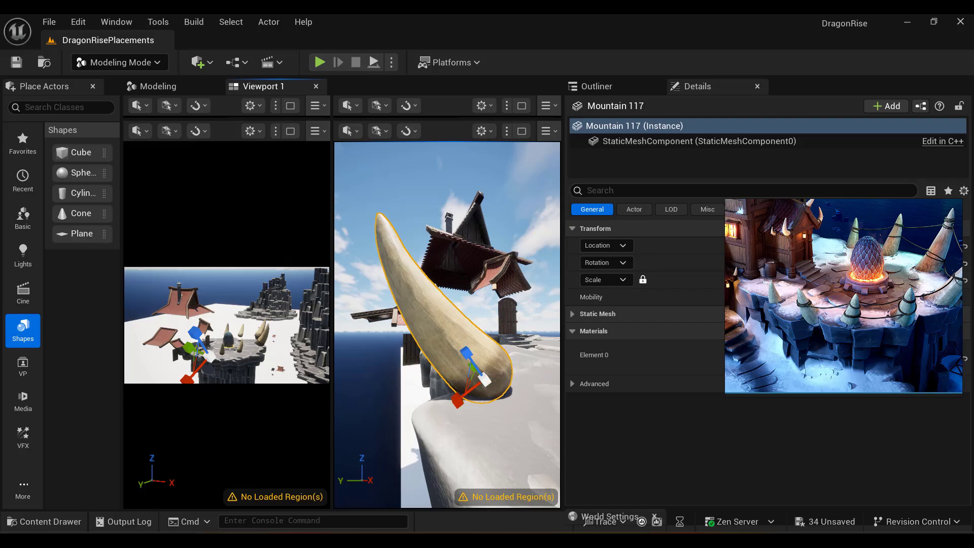
Adjust the horn's proportions by scaling it along individual axes, thickening its body and base.
{"action": "left_click_drag", "start_coordinate": [490, 464], "coordinate": [513, 463]}
{"action": "left_click_drag", "start_coordinate": [512, 464], "coordinate": [555, 462], "text": "alt"}
{"action": "left_click_drag", "start_coordinate": [424, 458], "coordinate": [404, 390], "text": "alt"}
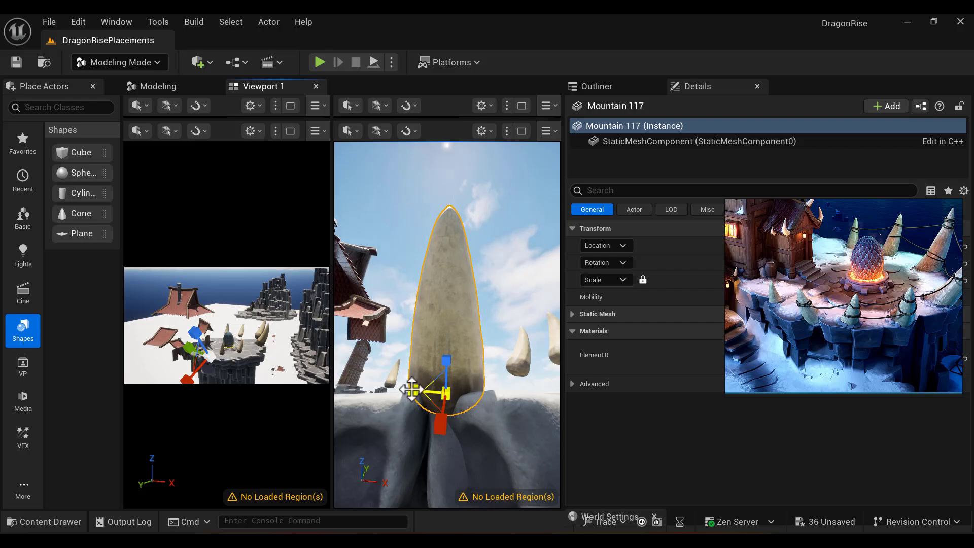
{"action": "left_click_drag", "start_coordinate": [514, 419], "coordinate": [533, 452], "text": "alt"}
{"action": "left_click_drag", "start_coordinate": [391, 345], "coordinate": [345, 363], "text": "alt"}
{"action": "left_click_drag", "start_coordinate": [477, 436], "coordinate": [497, 436], "text": "alt"}
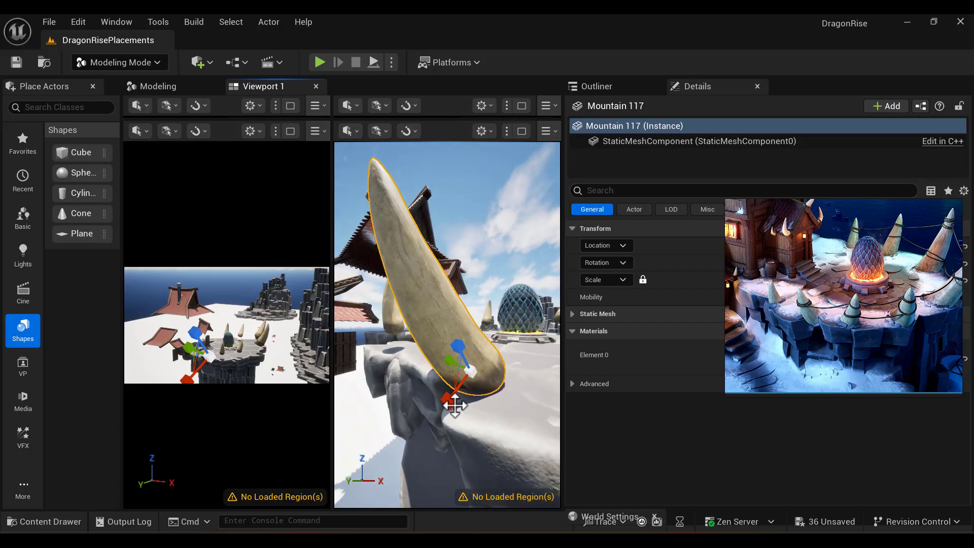
{"action": "left_click_drag", "start_coordinate": [448, 401], "coordinate": [442, 405]}
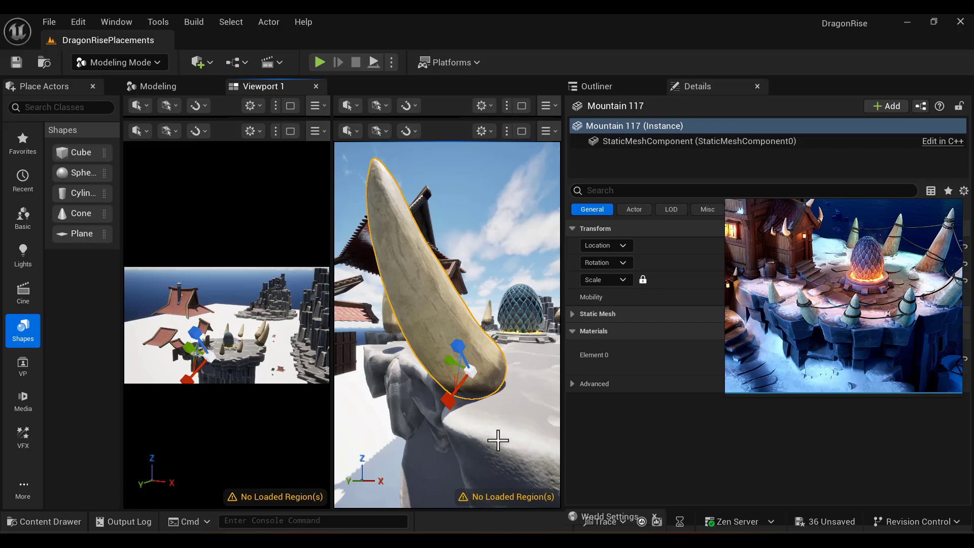
Lower the enlarged horn slightly so its base sits in the rock at the platform's edge.
{"action": "left_click_drag", "start_coordinate": [498, 440], "coordinate": [491, 443], "text": "alt"}
{"action": "right_click_drag", "start_coordinate": [491, 444], "coordinate": [487, 401], "text": "alt"}
{"action": "left_click_drag", "start_coordinate": [512, 368], "coordinate": [518, 369], "text": "alt"}
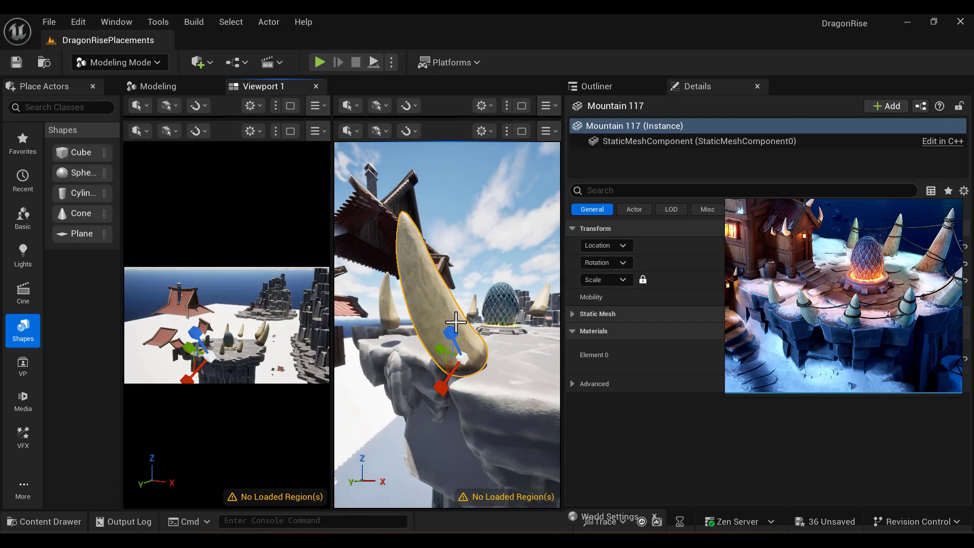
{"action": "key", "text": "w"}
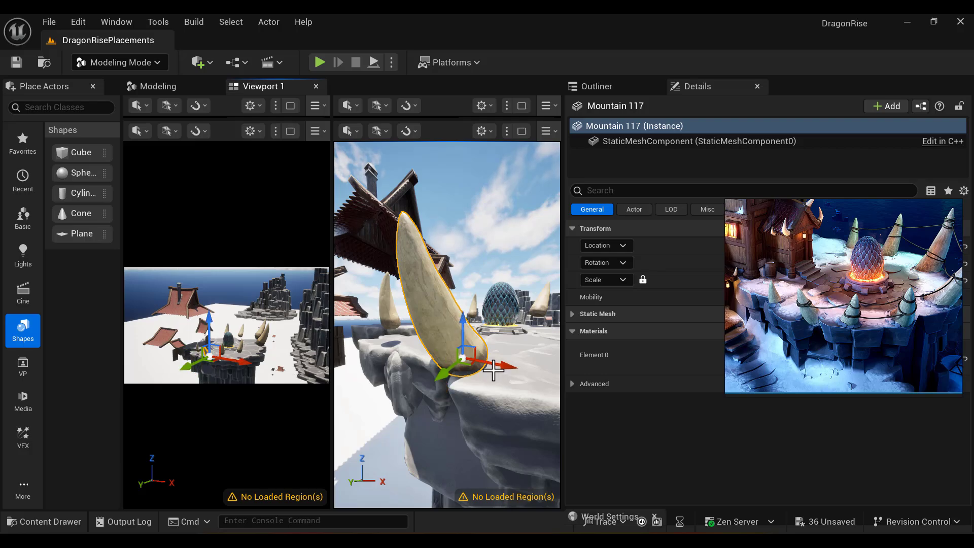
{"action": "left_click_drag", "start_coordinate": [463, 314], "coordinate": [461, 320]}
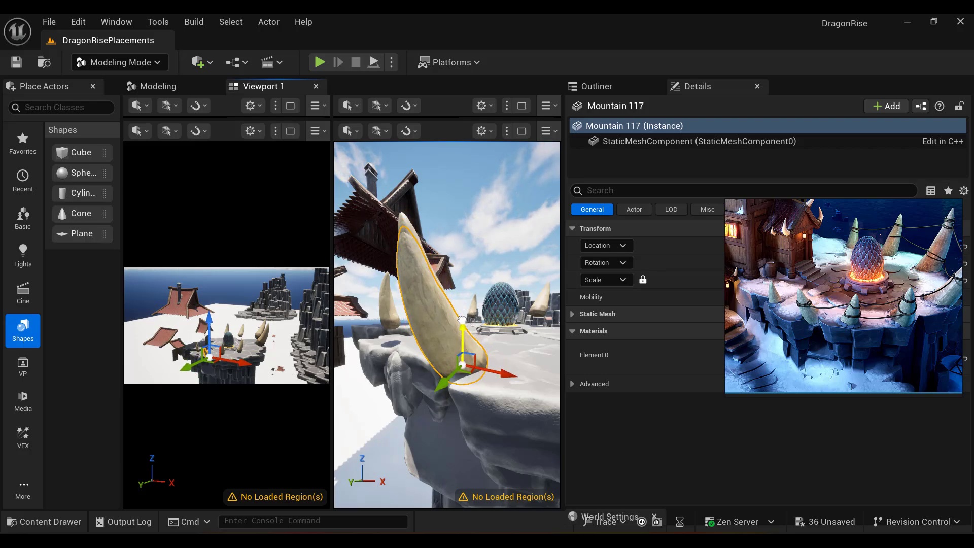
Delete the duplicate horns Mountain 695 and Mountain 696 overlapping the enlarged horn, and reselect the original, Mountain 117.
{"action": "left_click", "coordinate": [403, 223]}
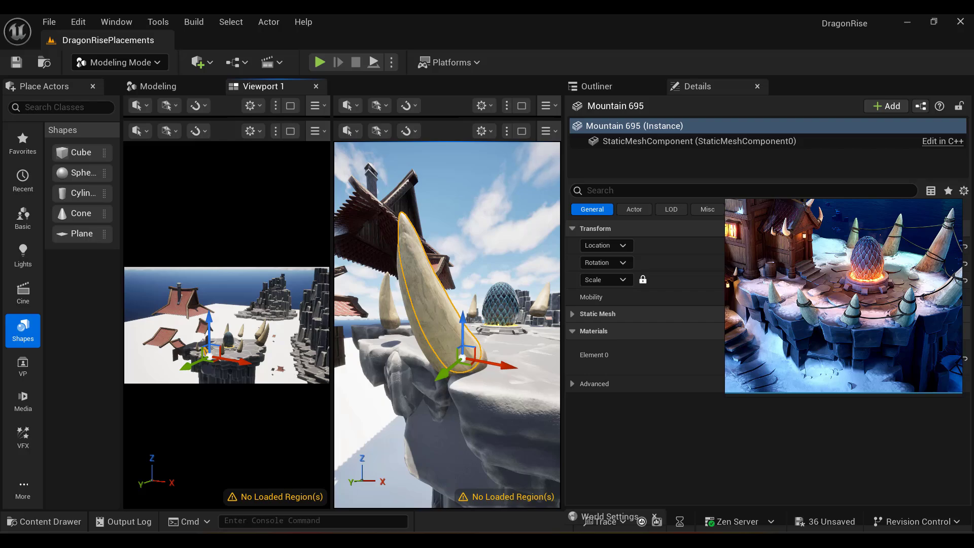
{"action": "key", "text": "Escape"}
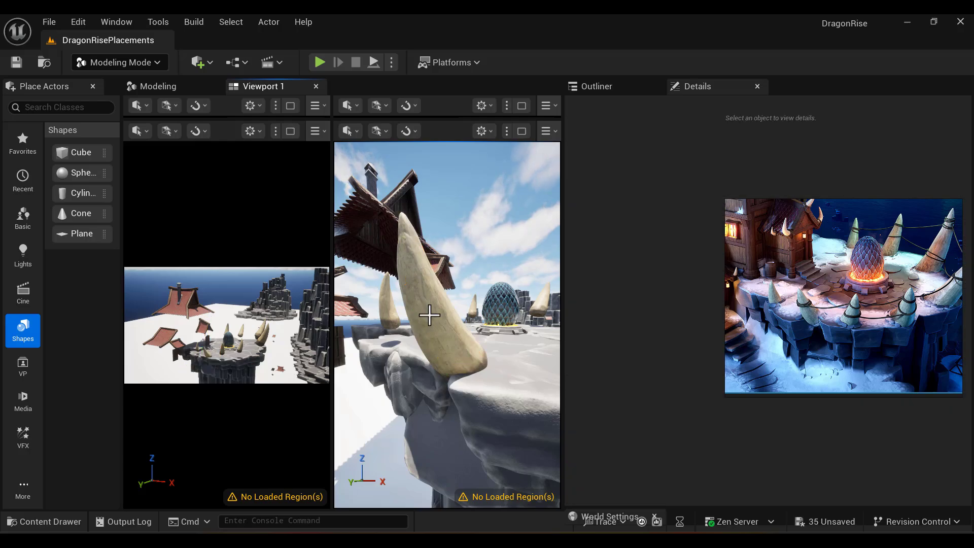
{"action": "left_click", "coordinate": [404, 223]}
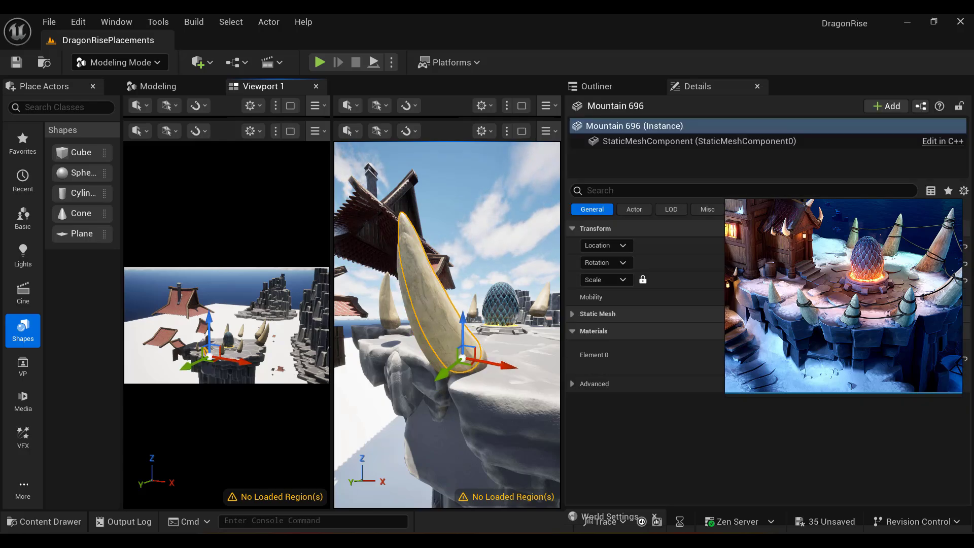
{"action": "key", "text": "Escape"}
{"action": "left_click", "coordinate": [416, 293]}
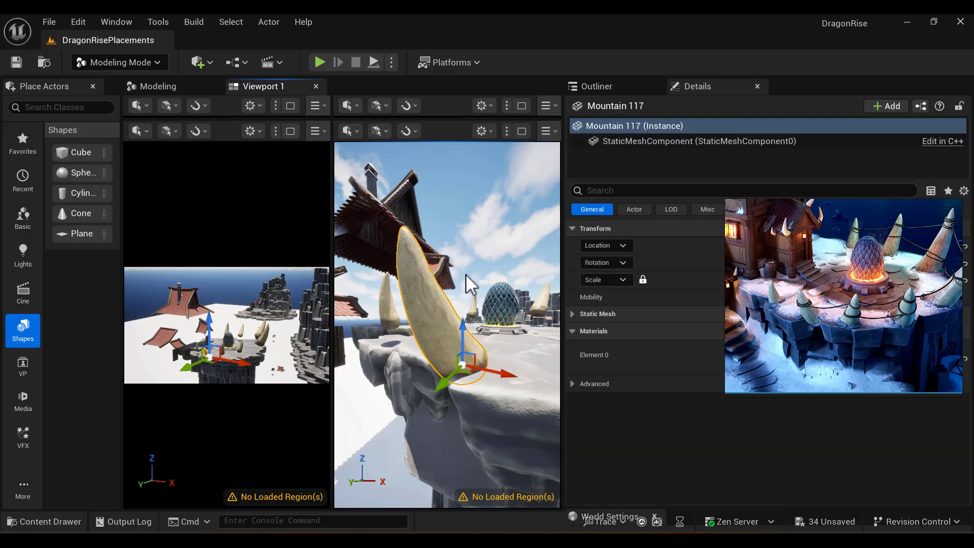
Try to shift the stone piece beside the enlarged horn sideways along the platform's edge, and undo the move.
{"action": "mouse_move", "coordinate": [466, 274]}
{"action": "left_mouse_down", "text": "alt"}
{"action": "mouse_move", "coordinate": [482, 304]}
{"action": "mouse_move", "coordinate": [512, 279]}
{"action": "mouse_move", "coordinate": [475, 264]}
{"action": "left_mouse_up", "text": "alt"}
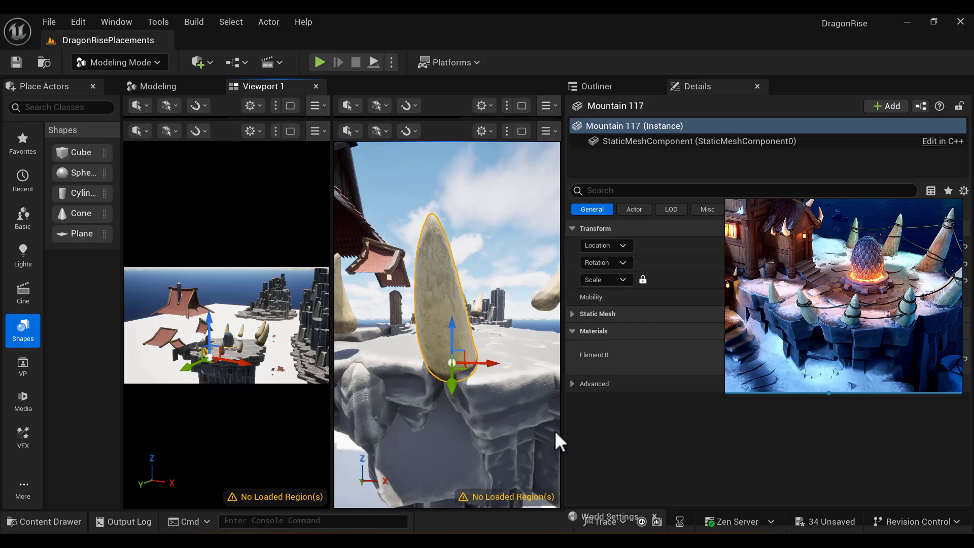
{"action": "left_click", "coordinate": [489, 419]}
{"action": "left_click_drag", "start_coordinate": [510, 404], "coordinate": [518, 449], "text": "alt"}
{"action": "left_click", "coordinate": [518, 406]}
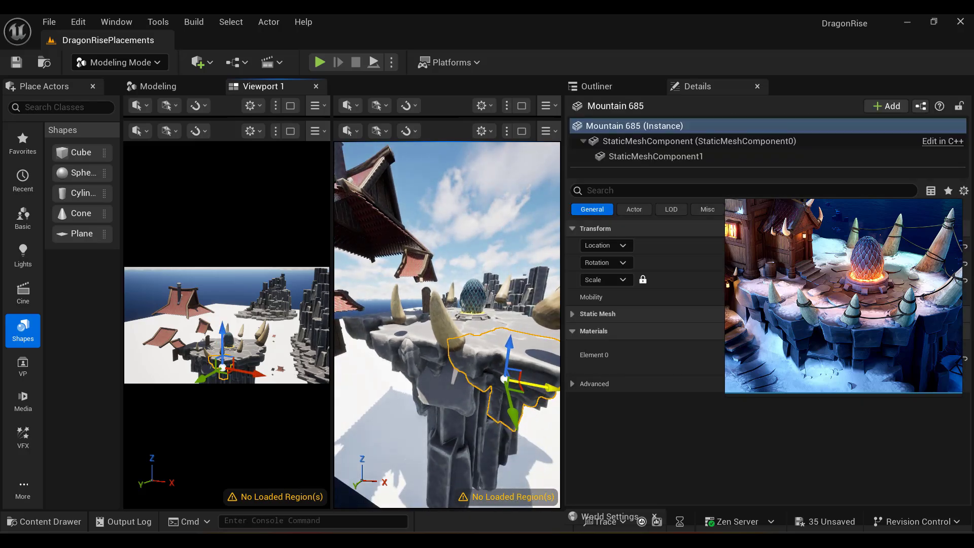
{"action": "left_click_drag", "start_coordinate": [550, 388], "coordinate": [556, 388]}
{"action": "left_click_drag", "start_coordinate": [443, 427], "coordinate": [505, 421], "text": "alt"}
{"action": "key", "text": "ctrl+z"}
{"action": "key", "text": "f"}
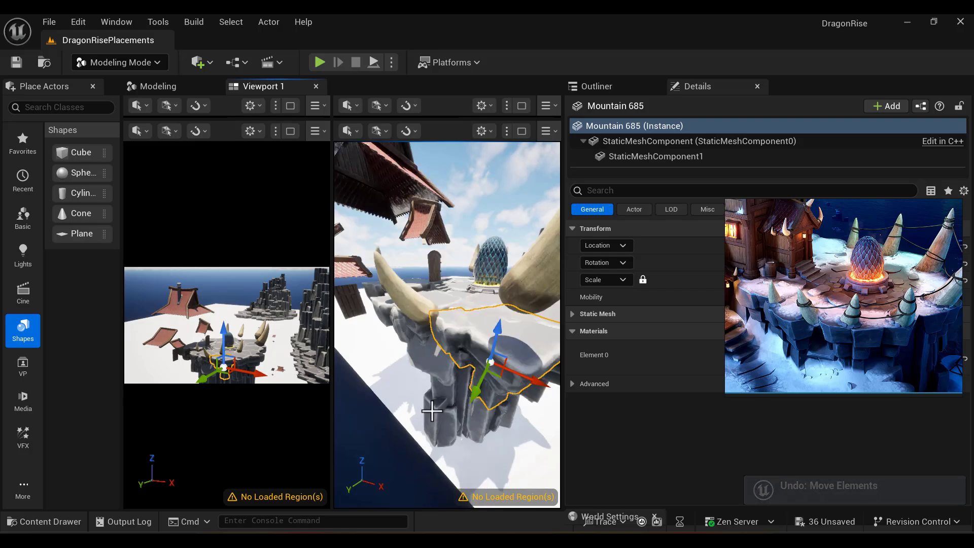
Select the enlarged horn again and lower it further into the rock at the platform's edge.
{"action": "left_click", "coordinate": [358, 259]}
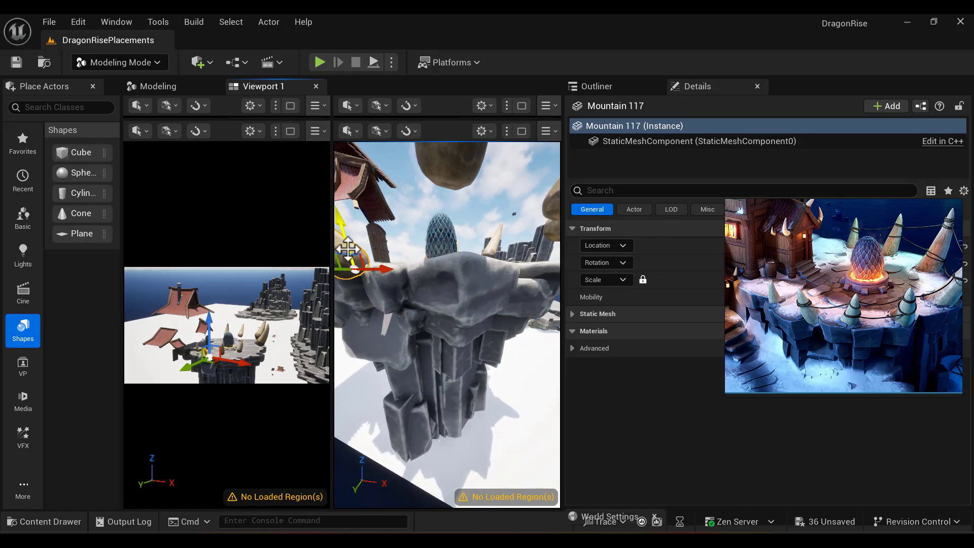
{"action": "key", "text": "f"}
{"action": "left_click_drag", "start_coordinate": [437, 438], "coordinate": [510, 369], "text": "alt"}
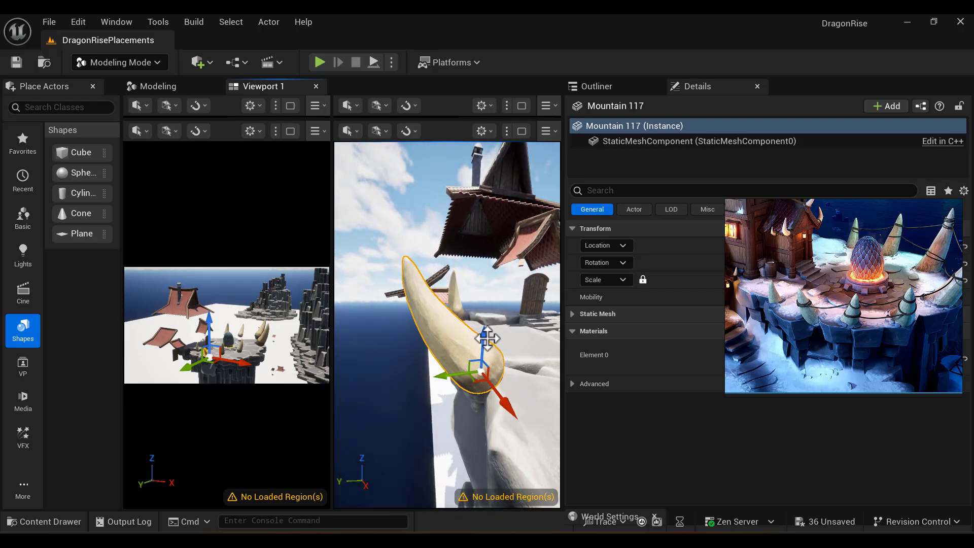
{"action": "left_click_drag", "start_coordinate": [484, 333], "coordinate": [492, 354]}
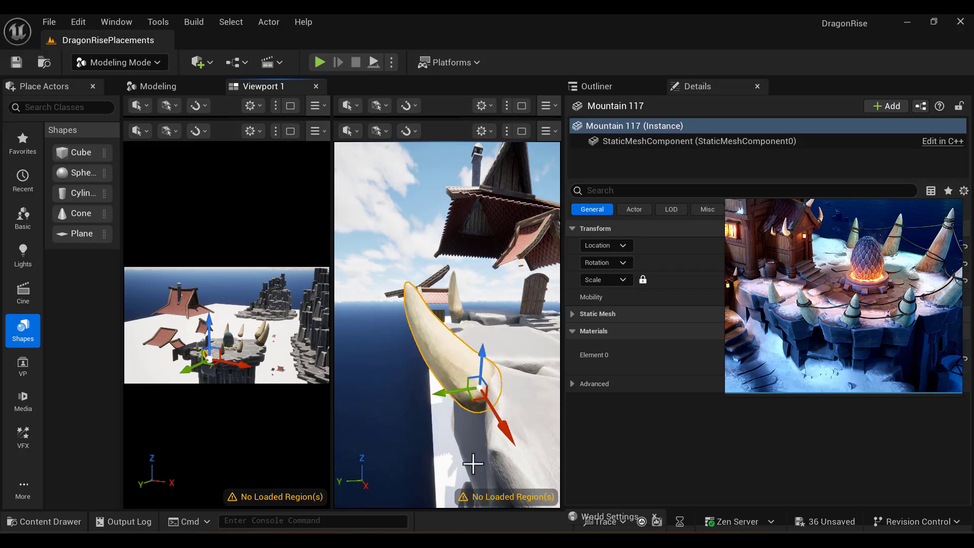
Rotate the enlarged horn at the platform's edge to adjust its lean in the rock.
{"action": "left_click_drag", "start_coordinate": [472, 463], "coordinate": [428, 406], "text": "alt"}
{"action": "key", "text": "e"}
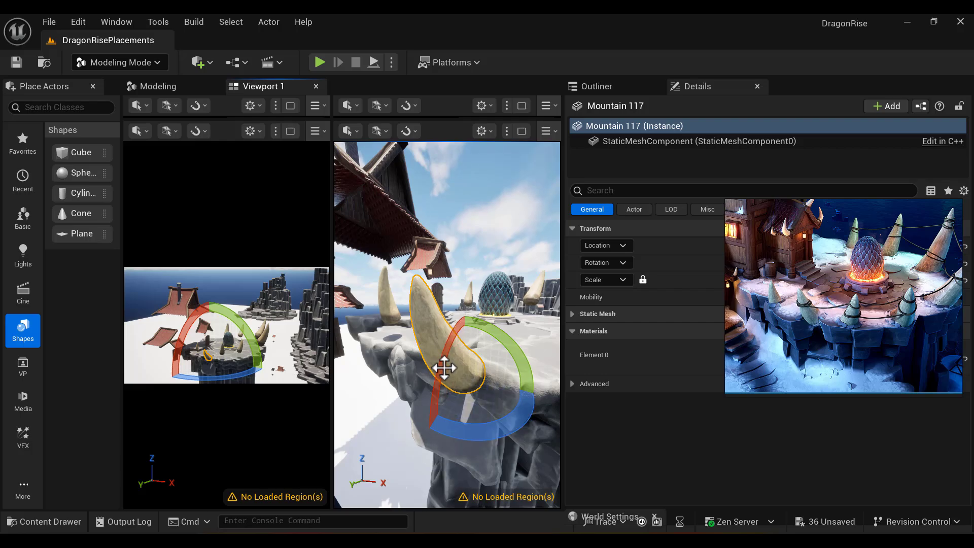
{"action": "left_click_drag", "start_coordinate": [442, 358], "coordinate": [473, 233]}
{"action": "left_click_drag", "start_coordinate": [489, 186], "coordinate": [439, 279], "text": "alt"}
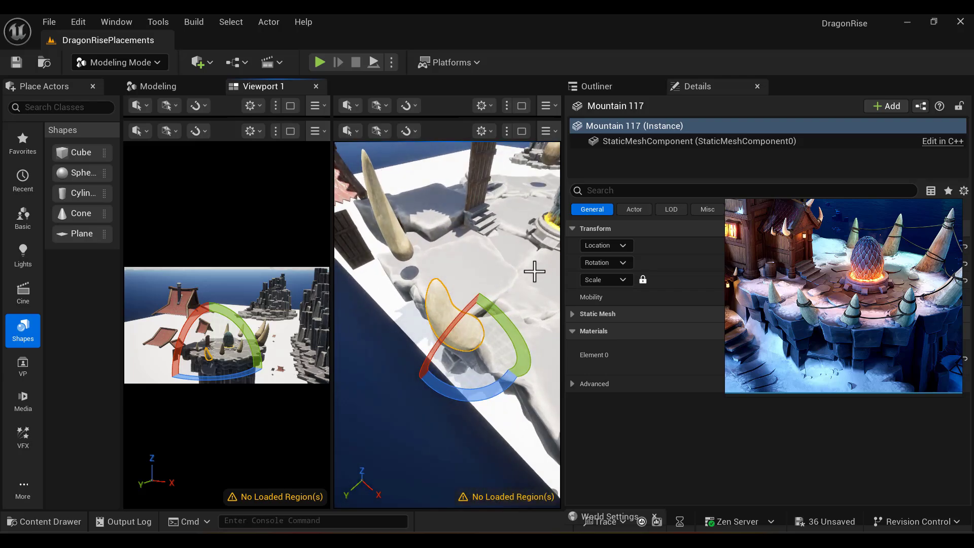
Select the stone piece beside the enlarged horn and widen the camera and perspective views by narrowing the details area.
{"action": "key", "text": "w"}
{"action": "left_click", "coordinate": [524, 398]}
{"action": "left_click_drag", "start_coordinate": [408, 439], "coordinate": [456, 340], "text": "alt"}
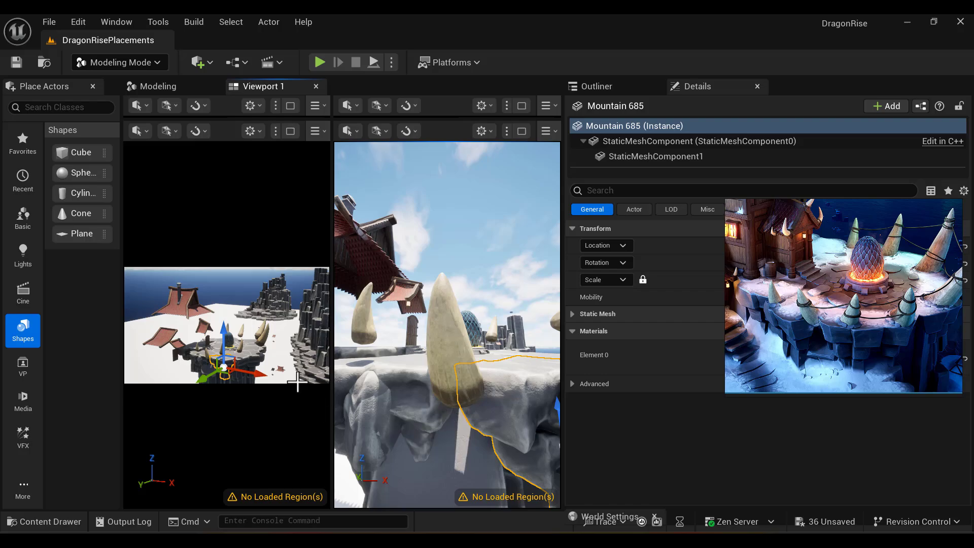
{"action": "left_click_drag", "start_coordinate": [331, 332], "coordinate": [545, 303]}
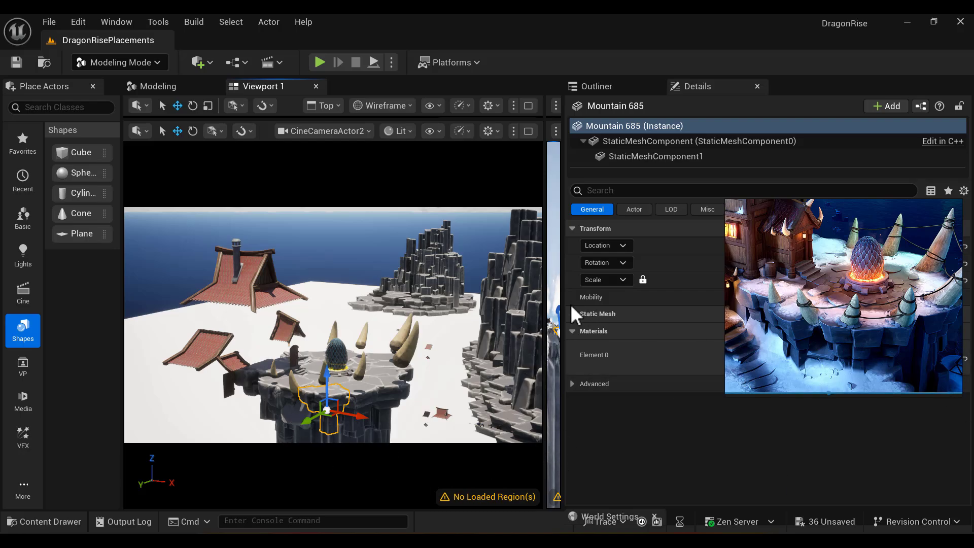
{"action": "left_click_drag", "start_coordinate": [546, 281], "coordinate": [451, 294]}
{"action": "left_click_drag", "start_coordinate": [565, 281], "coordinate": [781, 269]}
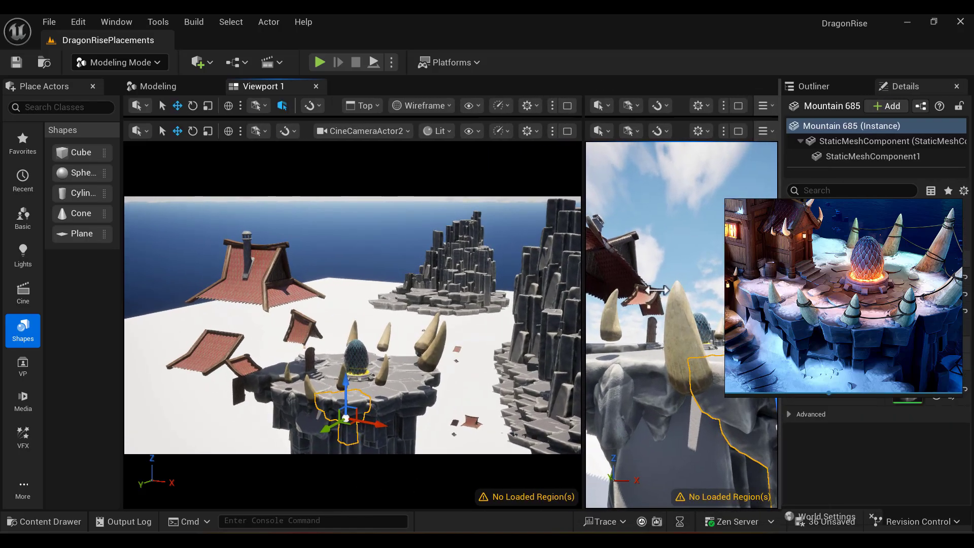
{"action": "left_click_drag", "start_coordinate": [584, 263], "coordinate": [506, 261]}
Examine the stone rim pieces and the horn in front of the egg from several angles around the platform.
{"action": "right_click_drag", "start_coordinate": [629, 468], "coordinate": [645, 522], "text": "alt"}
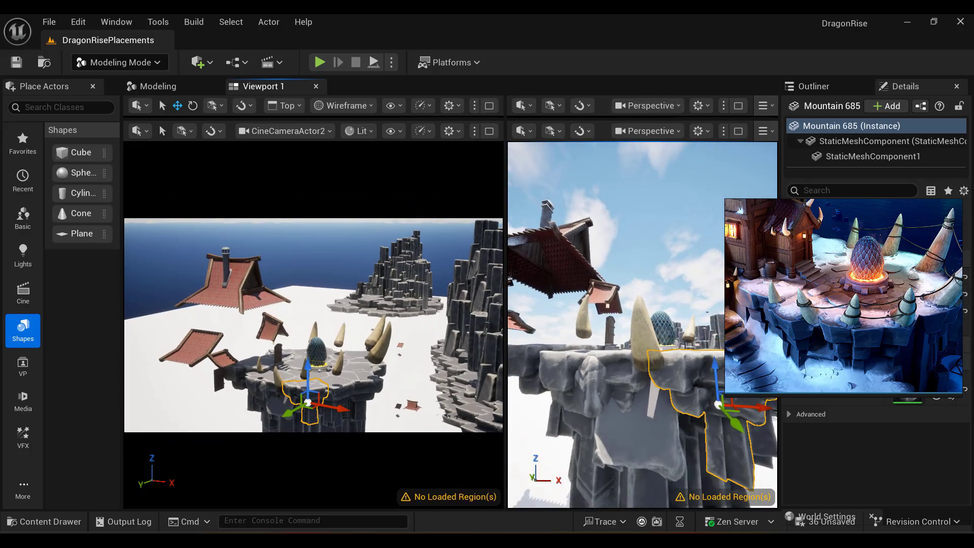
{"action": "left_click_drag", "start_coordinate": [615, 385], "coordinate": [665, 389], "text": "alt"}
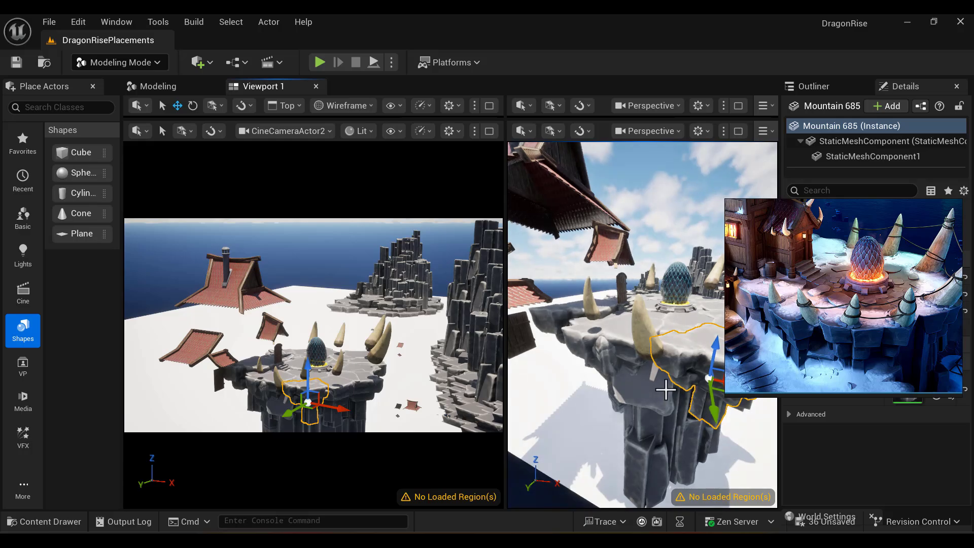
{"action": "right_click_drag", "start_coordinate": [665, 389], "coordinate": [675, 369]}
{"action": "key", "text": "d"}
{"action": "key", "text": "f"}
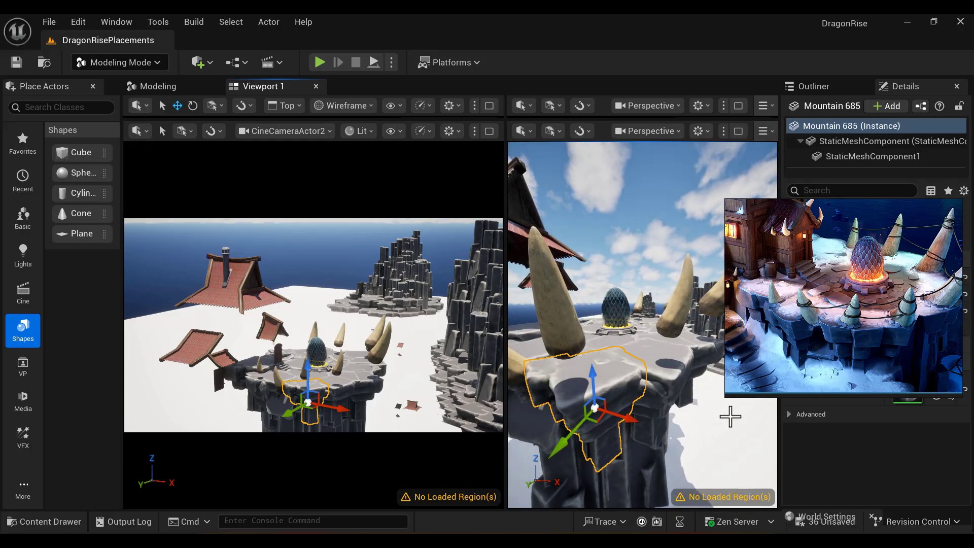
{"action": "key", "text": "s"}
{"action": "right_click_drag", "start_coordinate": [618, 400], "coordinate": [677, 415]}
{"action": "left_click_drag", "start_coordinate": [677, 416], "coordinate": [646, 375], "text": "alt"}
{"action": "left_click", "coordinate": [608, 319]}
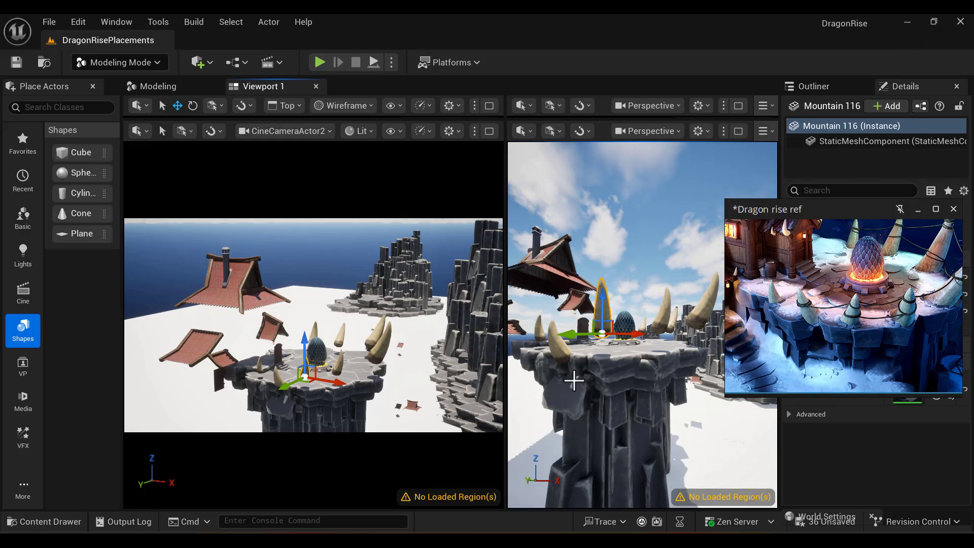
{"action": "left_click", "coordinate": [602, 359]}
{"action": "left_click", "coordinate": [603, 315]}
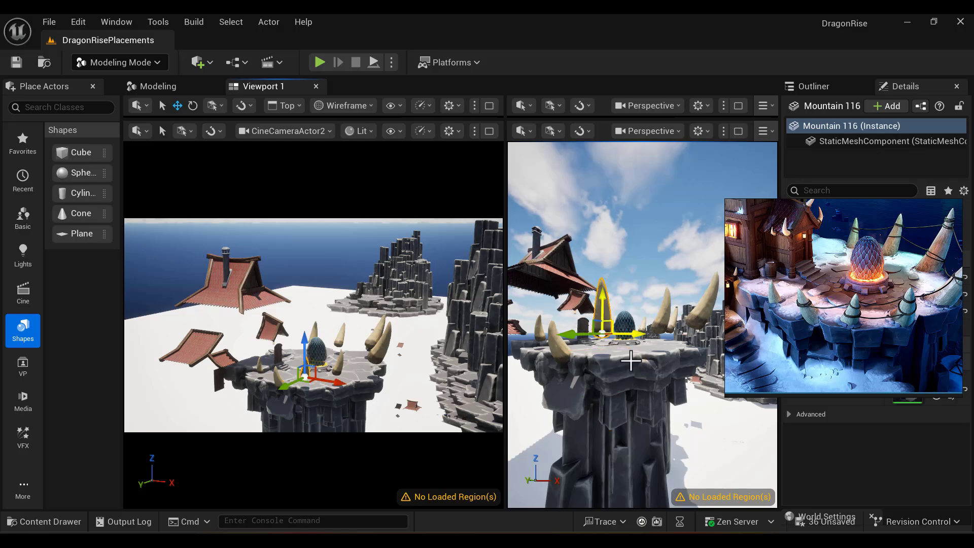
{"action": "left_click_drag", "start_coordinate": [603, 325], "coordinate": [643, 321], "text": "alt"}
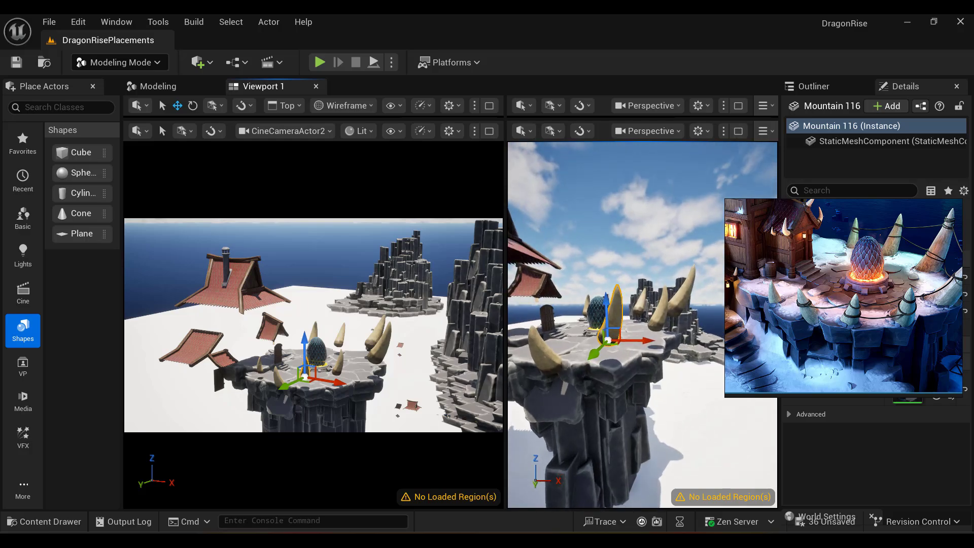
{"action": "left_click_drag", "start_coordinate": [625, 392], "coordinate": [648, 391], "text": "alt"}
Duplicate the front stone rim piece, Mountain 685, and place the copy beside it along the platform's edge.
{"action": "left_click", "coordinate": [621, 376]}
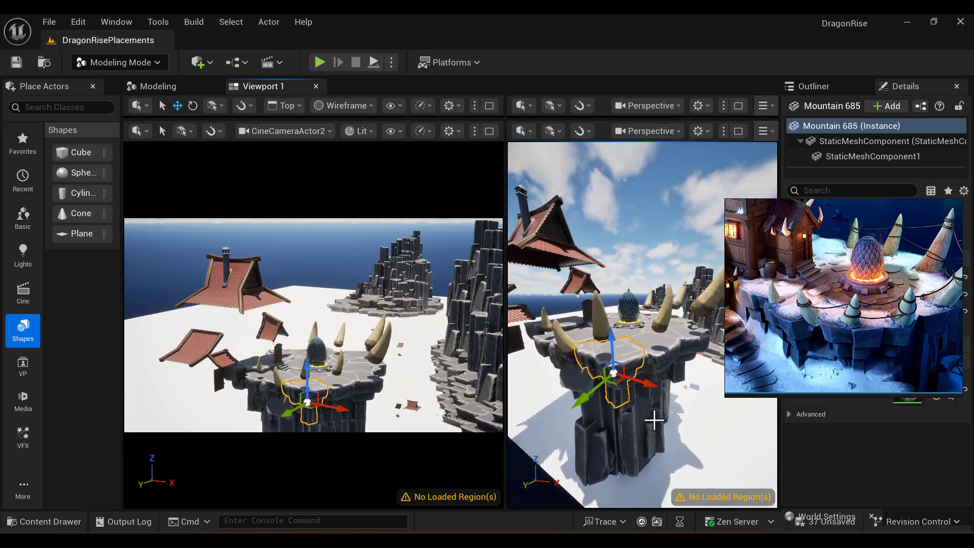
{"action": "scroll", "coordinate": [654, 419], "scroll_direction": "up", "scroll_amount": 5}
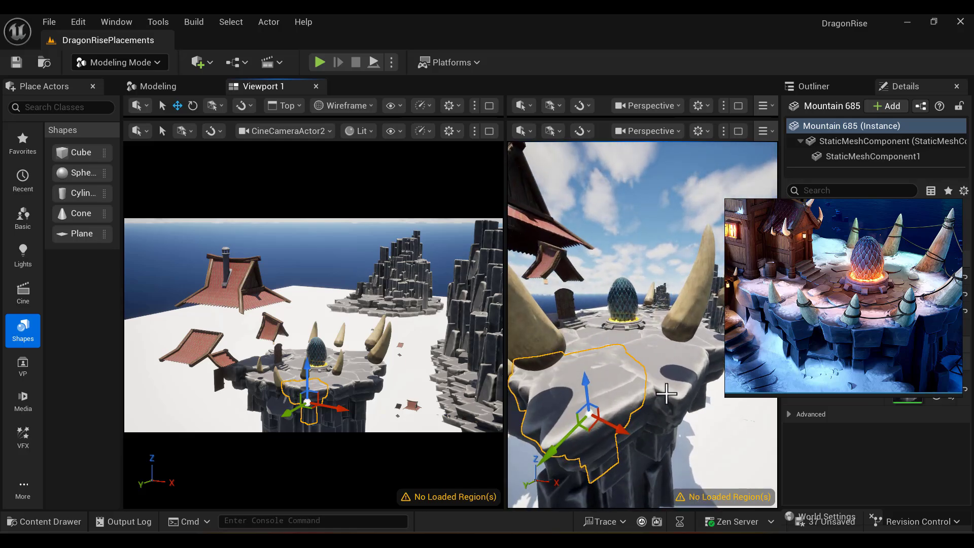
{"action": "left_click_drag", "start_coordinate": [667, 394], "coordinate": [671, 365], "text": "alt"}
{"action": "left_click_drag", "start_coordinate": [649, 416], "coordinate": [673, 406], "text": "alt"}
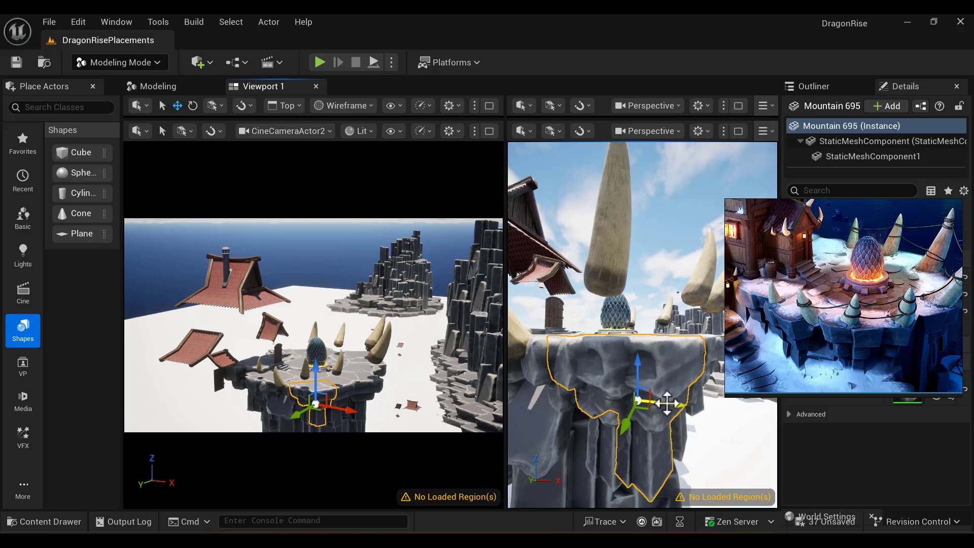
Rotate the duplicated rim piece about its vertical axis to vary it against the neighbouring stone.
{"action": "key", "text": "e"}
{"action": "left_click_drag", "start_coordinate": [656, 443], "coordinate": [632, 415]}
{"action": "key", "text": "w"}
{"action": "key", "text": "e"}
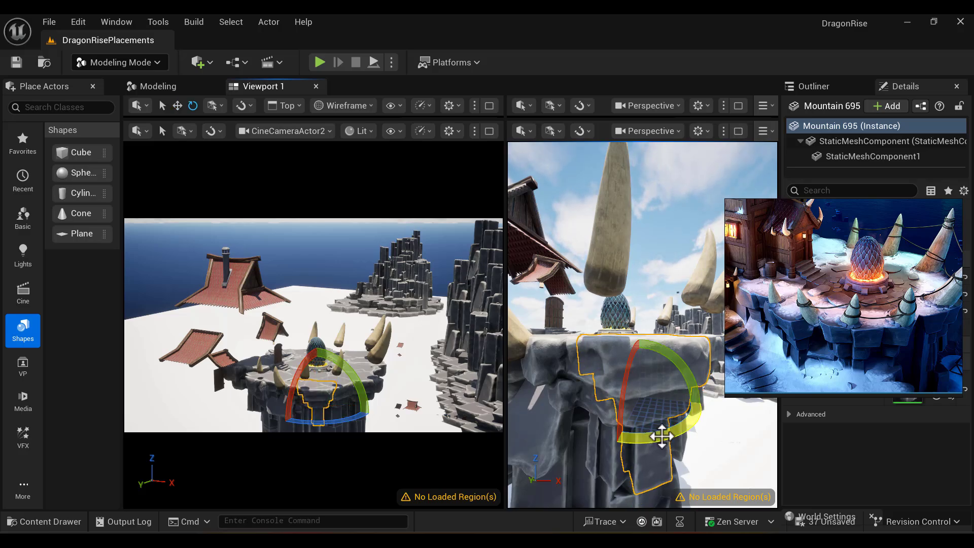
{"action": "left_click_drag", "start_coordinate": [662, 436], "coordinate": [646, 438]}
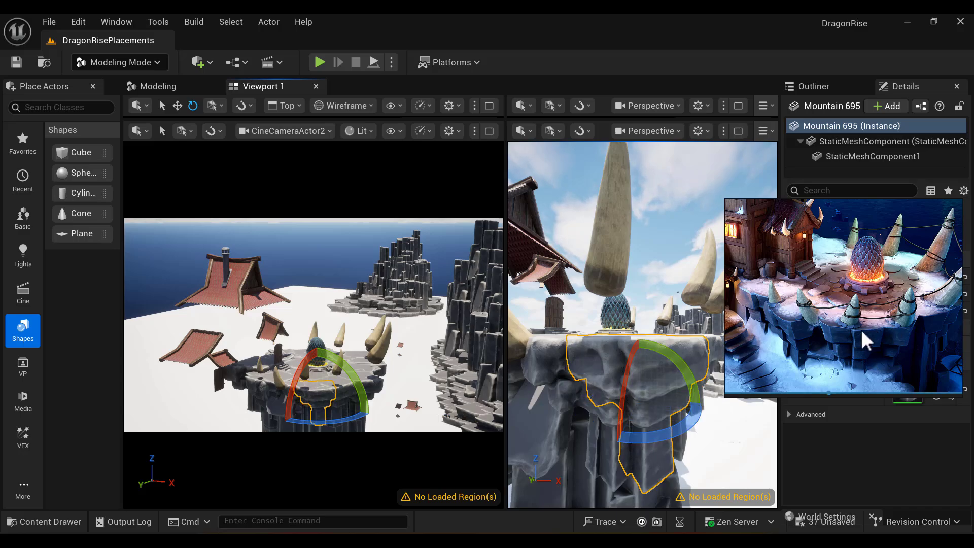
Rotate the original rim piece, Mountain 685, about its vertical axis and clear the selection.
{"action": "left_click", "coordinate": [583, 354]}
{"action": "left_click_drag", "start_coordinate": [620, 441], "coordinate": [557, 449]}
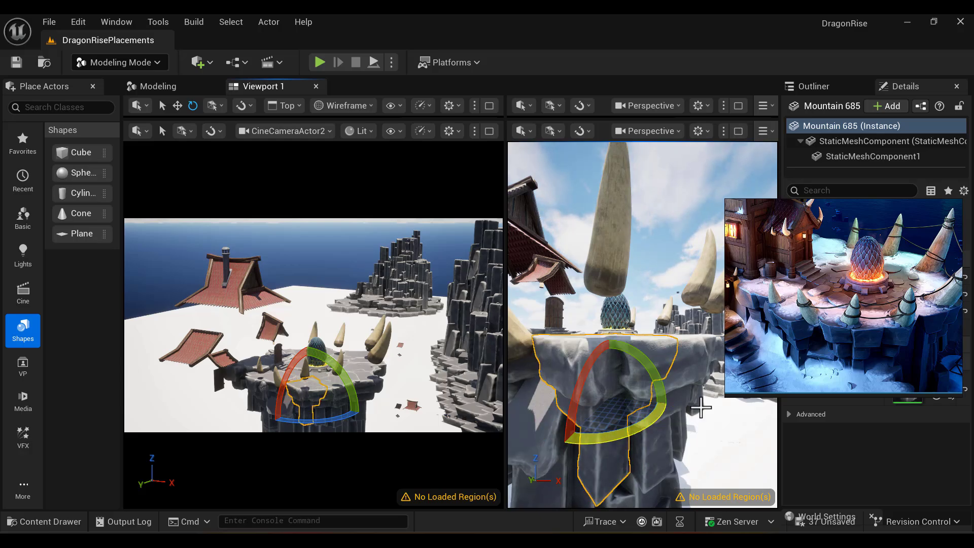
{"action": "key", "text": "s"}
{"action": "right_click_drag", "start_coordinate": [704, 434], "coordinate": [632, 297]}
{"action": "key", "text": "s"}
{"action": "key", "text": "Escape"}
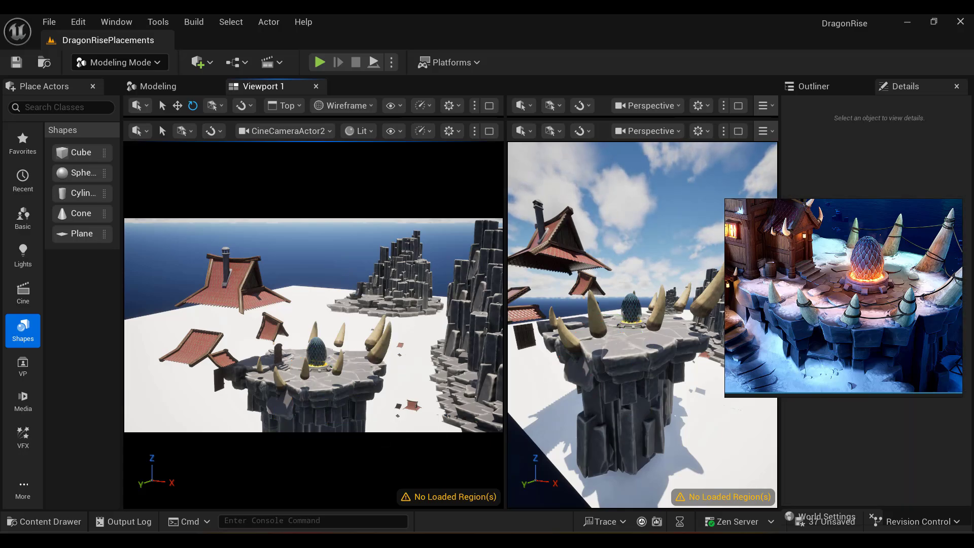
Select the enlarged horn, Mountain 117, in the camera view and inspect the pillar beneath the platform.
{"action": "left_click", "coordinate": [381, 346]}
{"action": "key", "text": "w"}
{"action": "left_click", "coordinate": [278, 383]}
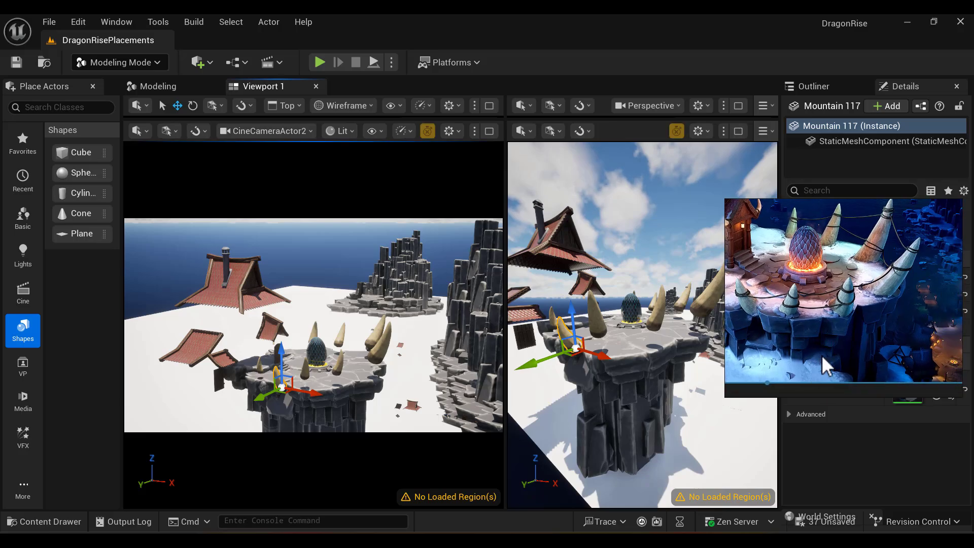
{"action": "left_click_drag", "start_coordinate": [641, 355], "coordinate": [593, 304], "text": "alt"}
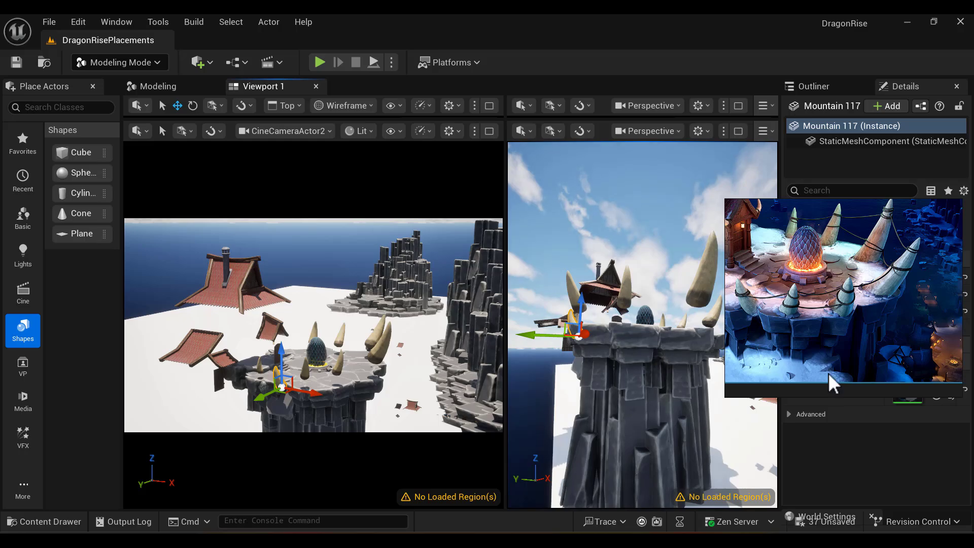
{"action": "left_click_drag", "start_coordinate": [663, 438], "coordinate": [616, 418], "text": "alt"}
Duplicate the rock column Mountain 662 under the platform's rim and slide the copy sideways around the pillar.
{"action": "left_click", "coordinate": [659, 439]}
{"action": "middle_click_drag", "start_coordinate": [864, 342], "coordinate": [879, 315]}
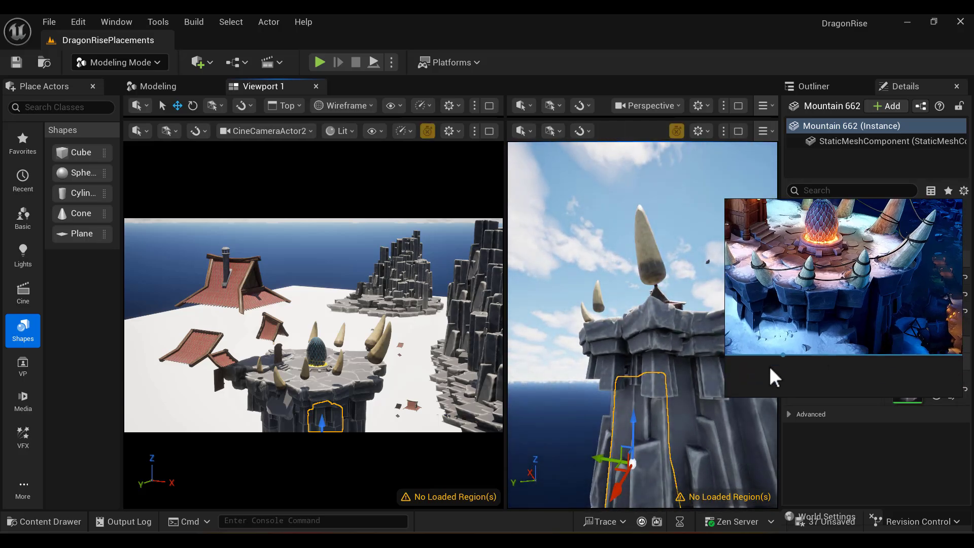
{"action": "left_click_drag", "start_coordinate": [590, 415], "coordinate": [624, 423], "text": "alt"}
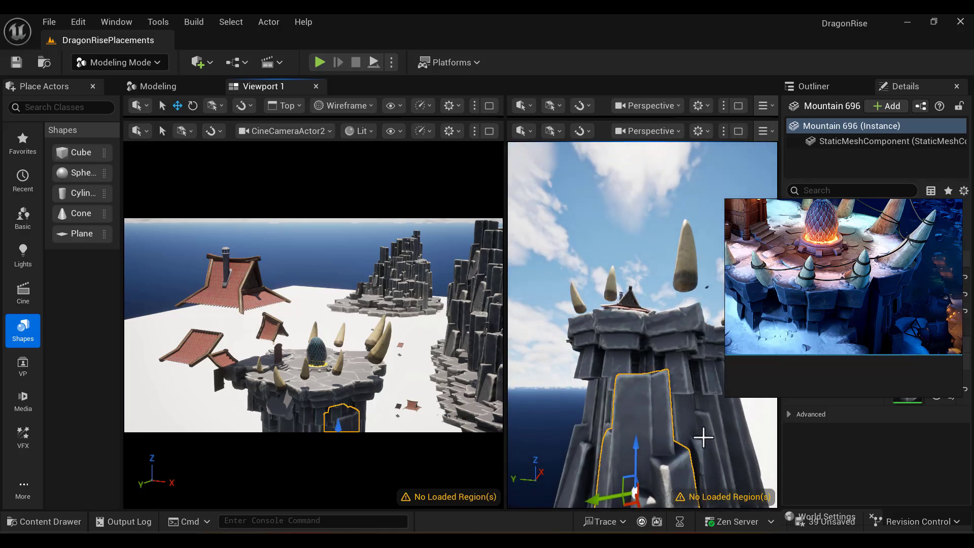
{"action": "scroll", "coordinate": [702, 437], "scroll_direction": "down", "scroll_amount": 2}
{"action": "left_click_drag", "start_coordinate": [598, 479], "coordinate": [625, 475]}
{"action": "left_click_drag", "start_coordinate": [702, 424], "coordinate": [631, 488], "text": "alt"}
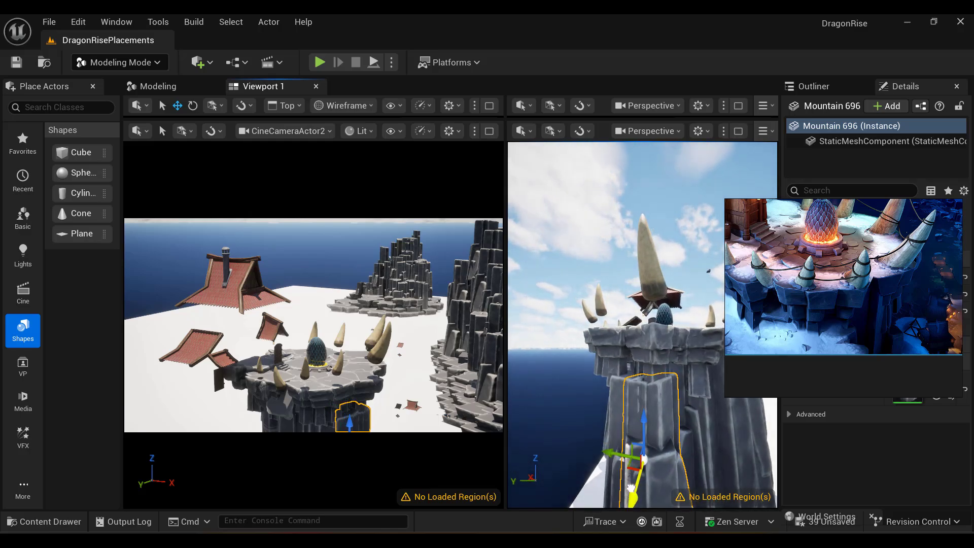
Select the neighbouring rock column, Mountain 700, and nudge it slightly along the pillar's depth direction.
{"action": "left_click", "coordinate": [614, 437]}
{"action": "left_click_drag", "start_coordinate": [614, 439], "coordinate": [599, 453], "text": "alt"}
{"action": "left_click", "coordinate": [643, 407]}
{"action": "left_click_drag", "start_coordinate": [651, 481], "coordinate": [648, 476]}
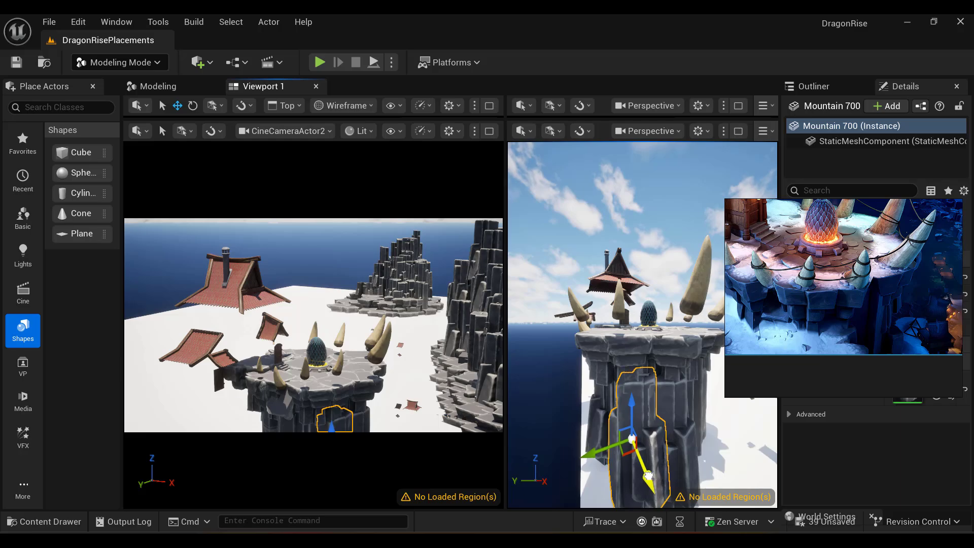
Clear the selection, review the platform from above, and bring up the list of open windows.
{"action": "left_click", "coordinate": [544, 395]}
{"action": "right_click_drag", "start_coordinate": [544, 395], "coordinate": [557, 416]}
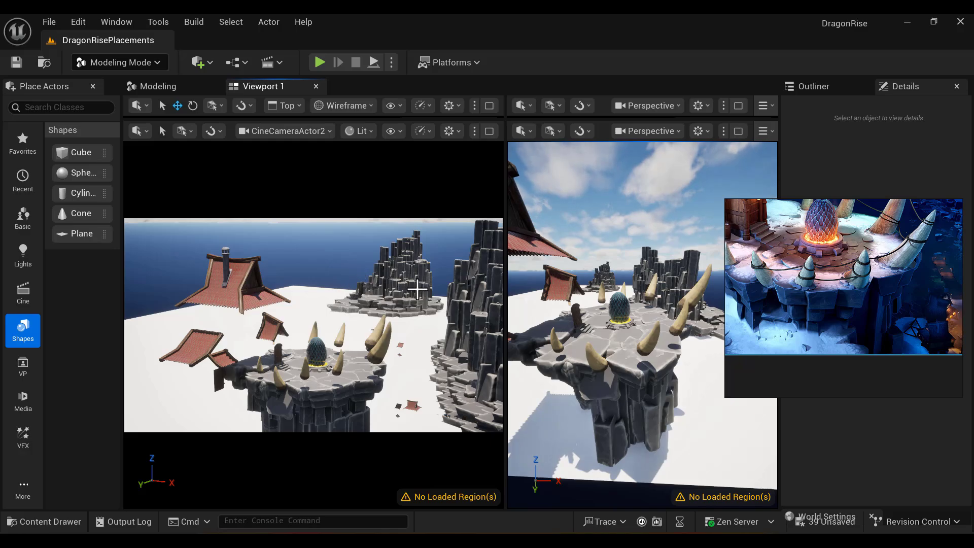
{"action": "right_click_drag", "start_coordinate": [646, 408], "coordinate": [510, 316]}
{"action": "key", "text": "alt+Tab"}
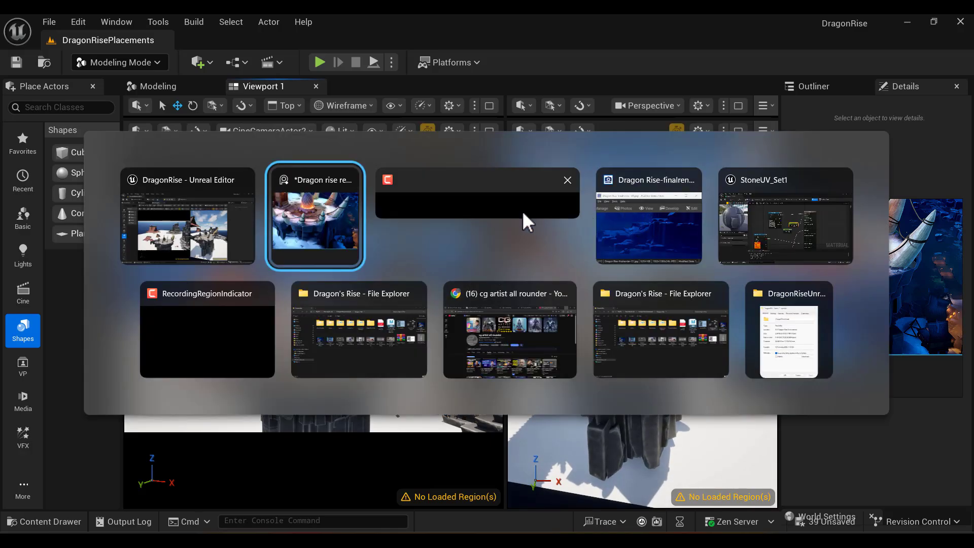